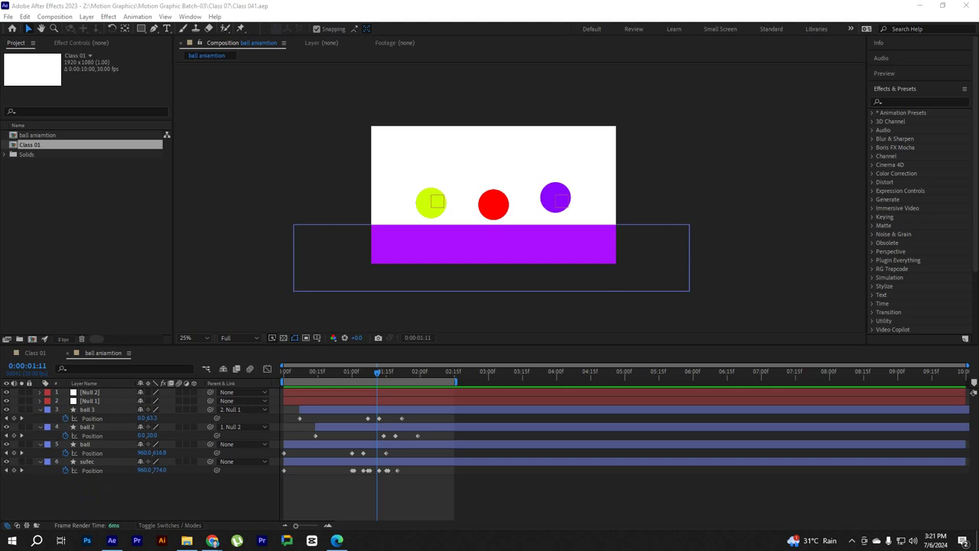
Rewind the ball animation, then inspect shape 5's transform animation in Class 01 up to 3 seconds
{"action": "left_click_drag", "start_coordinate": [345, 374], "coordinate": [262, 383]}
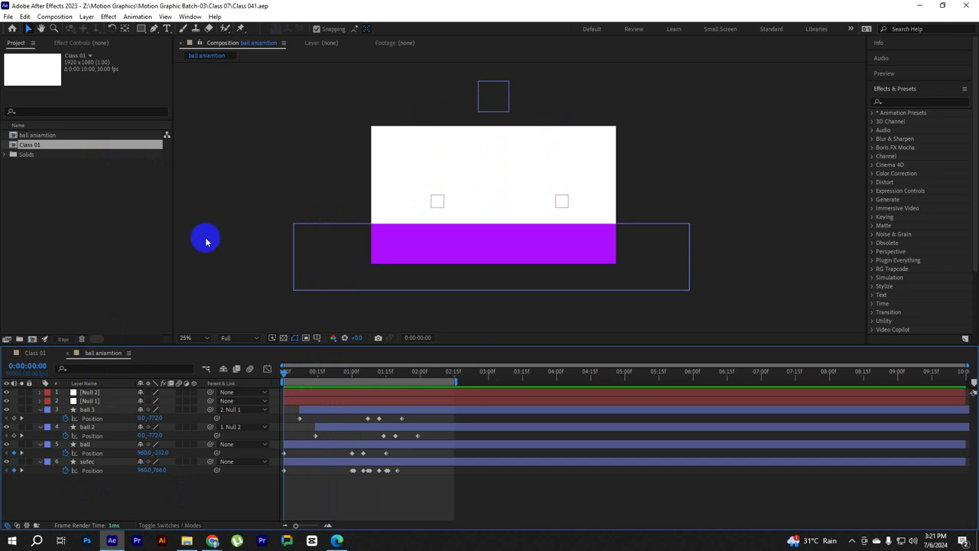
{"action": "left_click", "coordinate": [36, 352]}
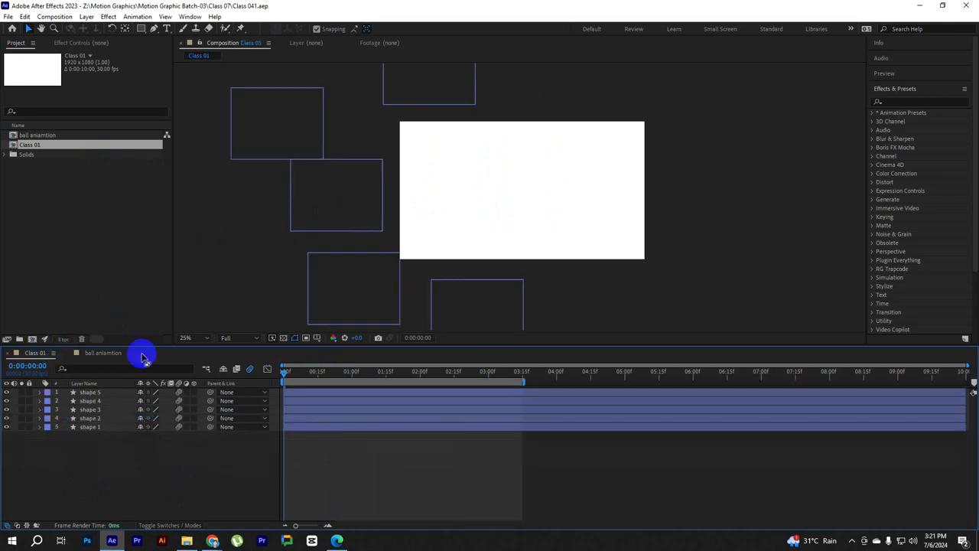
{"action": "left_click", "coordinate": [69, 393]}
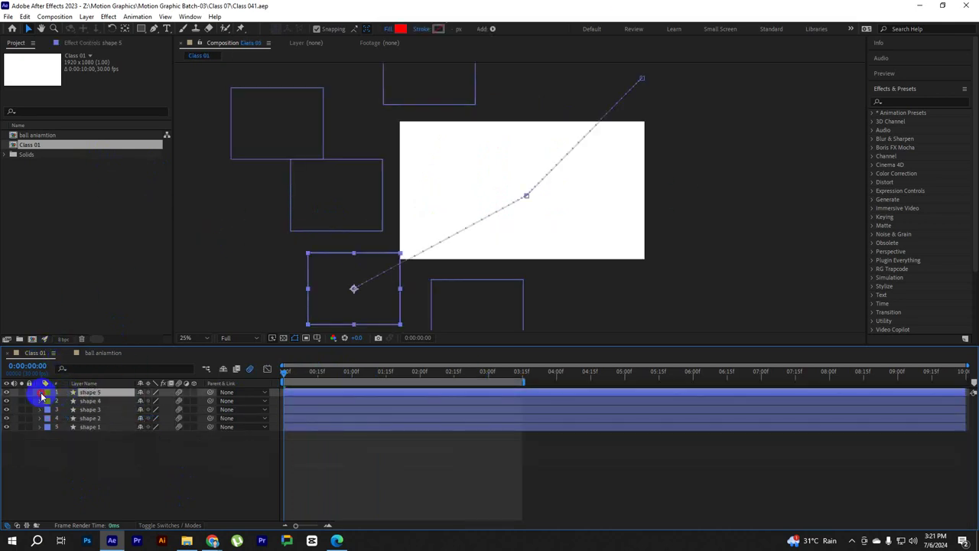
{"action": "left_click", "coordinate": [40, 393]}
{"action": "left_click", "coordinate": [49, 410]}
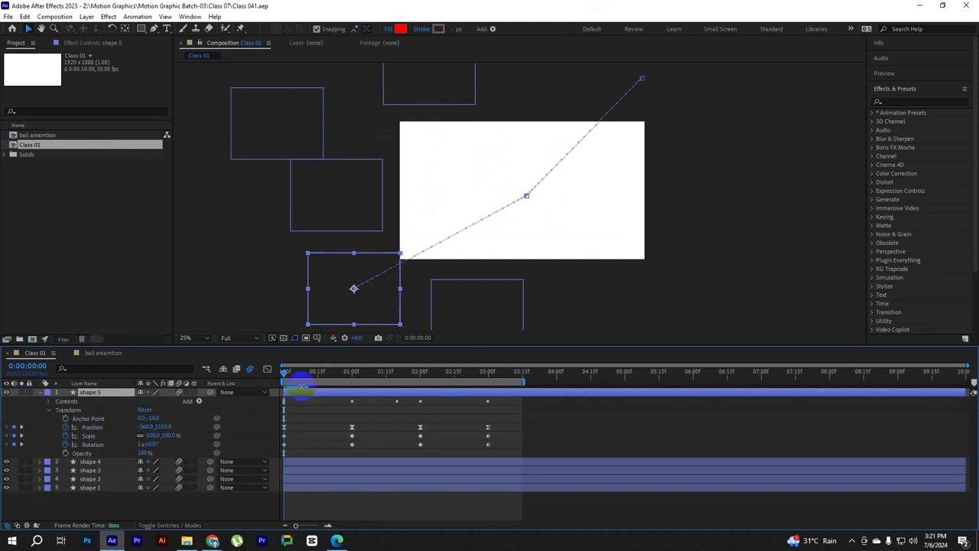
{"action": "left_click_drag", "start_coordinate": [284, 373], "coordinate": [486, 374]}
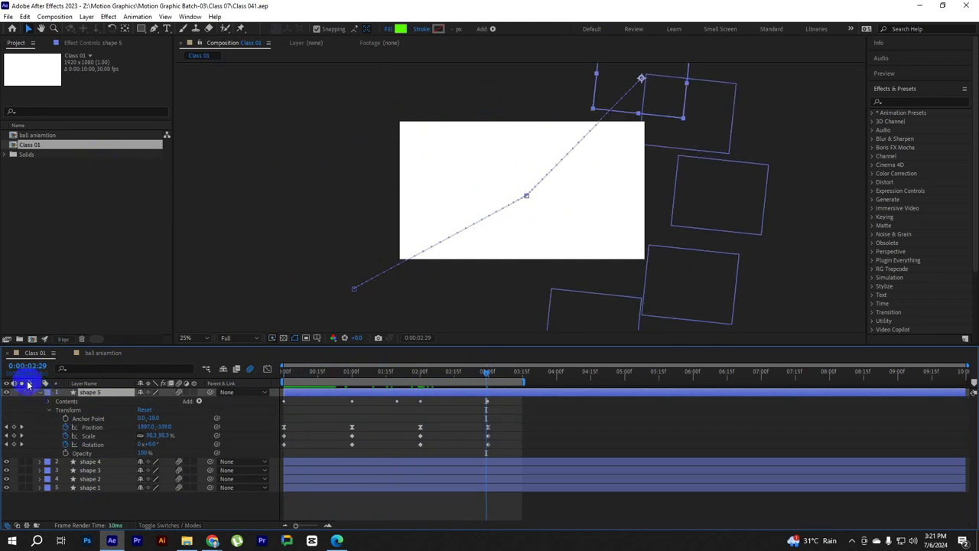
{"action": "left_click", "coordinate": [41, 394]}
Preview the ball animation, then collapse the Position properties of ball 3, ball 2 and ball
{"action": "left_click", "coordinate": [103, 353]}
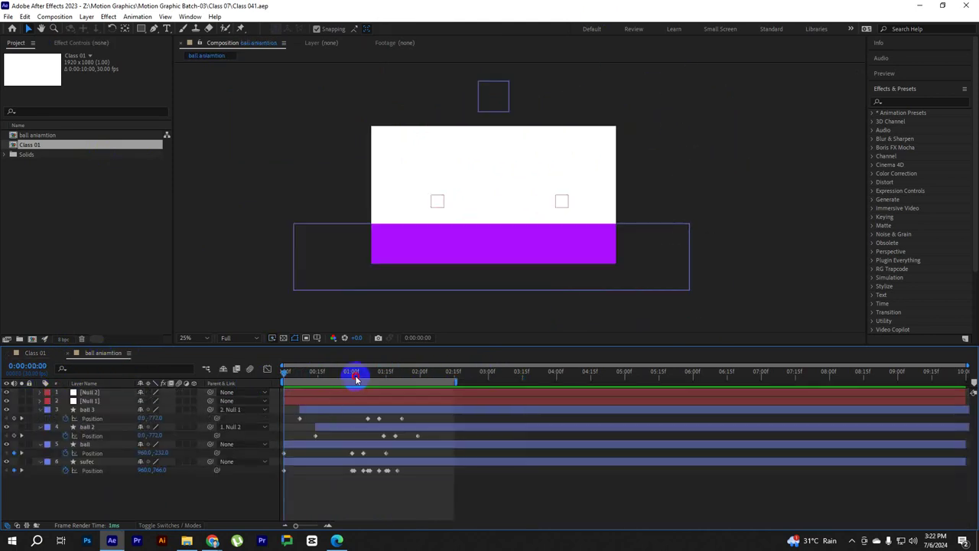
{"action": "key", "text": "space"}
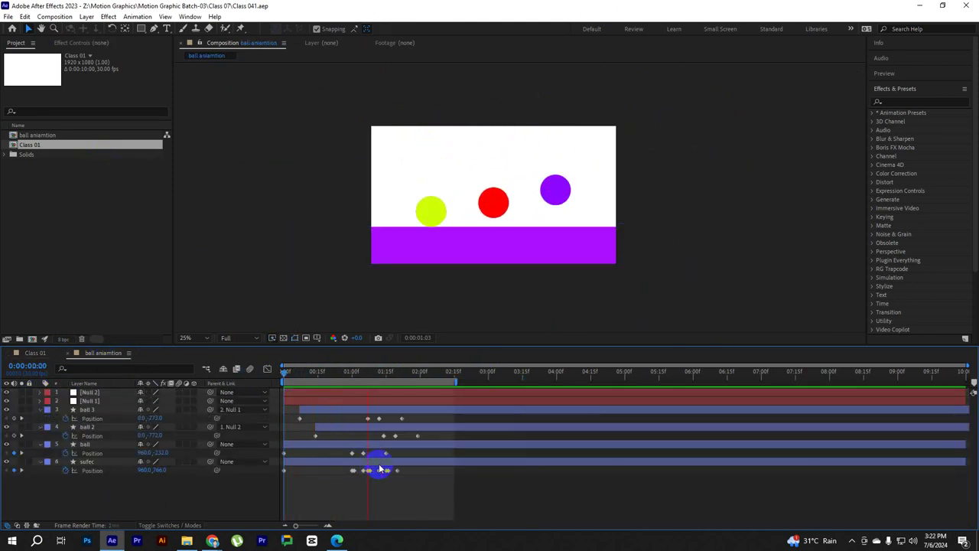
{"action": "key", "text": "space"}
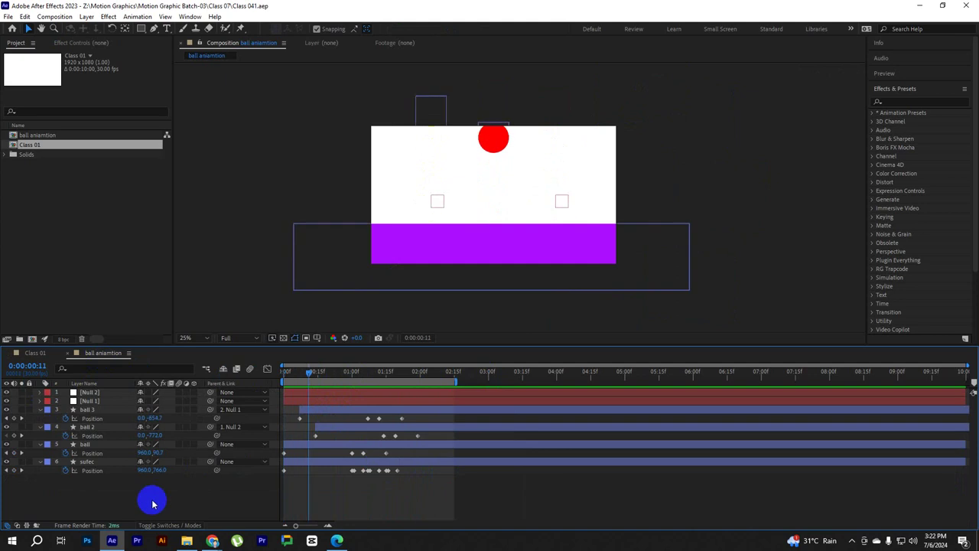
{"action": "left_click", "coordinate": [40, 410]}
{"action": "left_click", "coordinate": [39, 418]}
{"action": "left_click", "coordinate": [42, 426]}
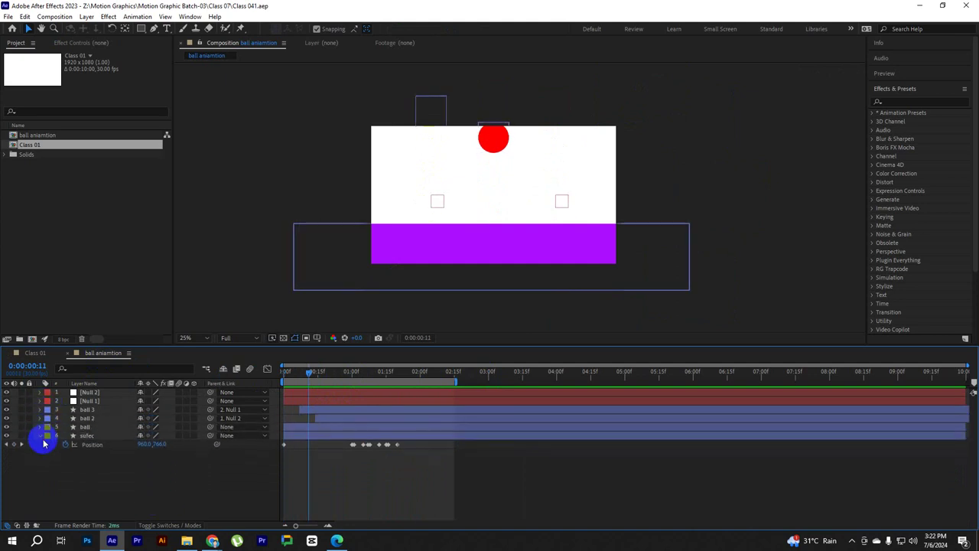
Inspect ball 3's Ellipse 1 path, stroke and fill, then collapse and deselect the layer
{"action": "left_click", "coordinate": [86, 411]}
{"action": "left_click", "coordinate": [41, 410]}
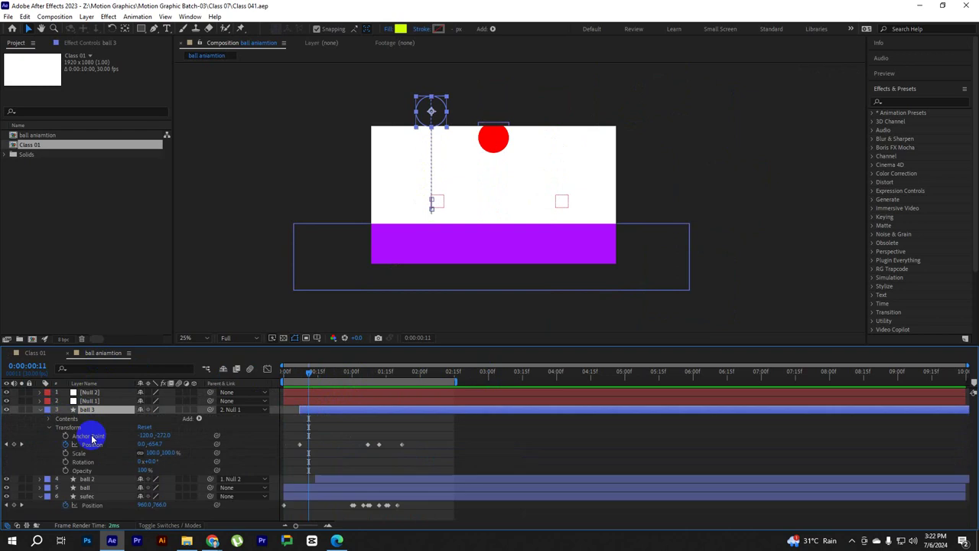
{"action": "left_click", "coordinate": [49, 427]}
{"action": "left_click", "coordinate": [49, 418]}
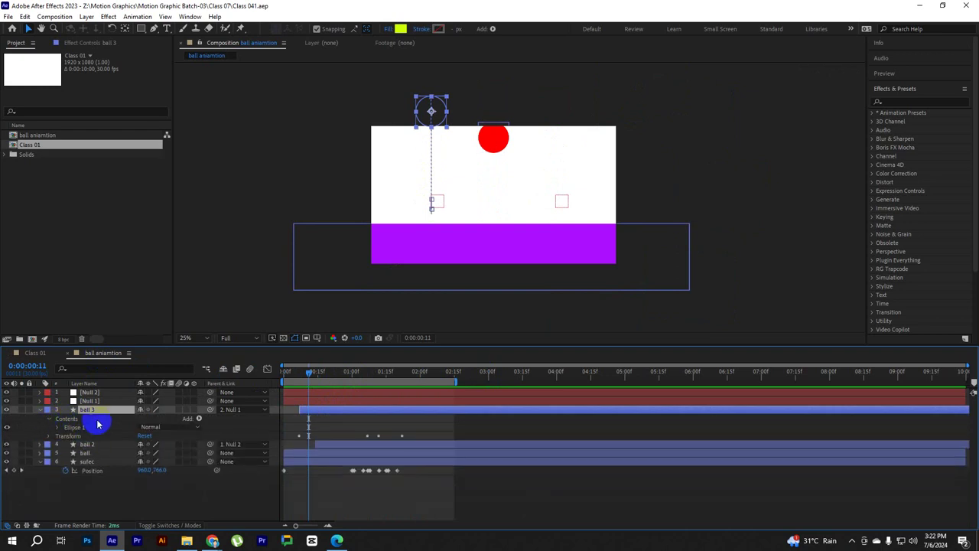
{"action": "left_click", "coordinate": [55, 430]}
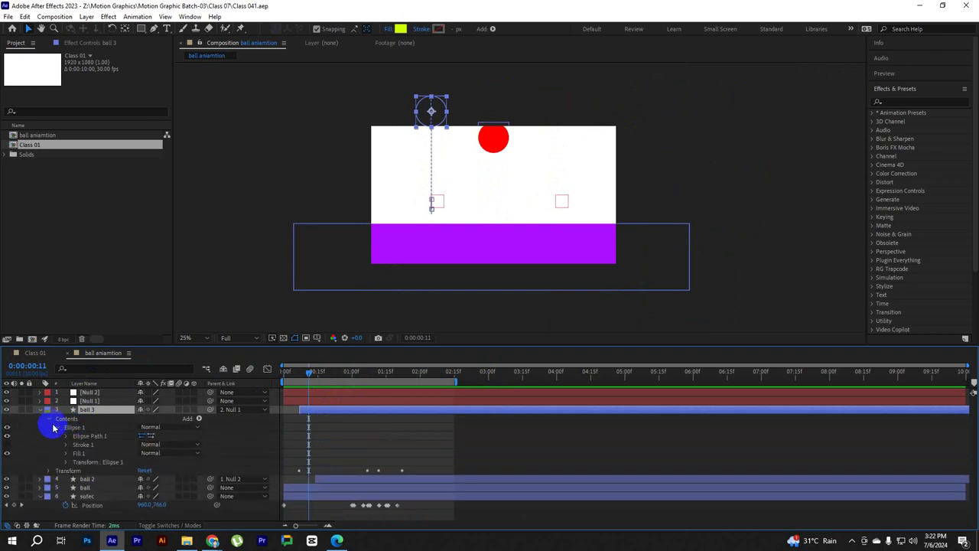
{"action": "left_click", "coordinate": [40, 410]}
{"action": "left_click", "coordinate": [125, 476]}
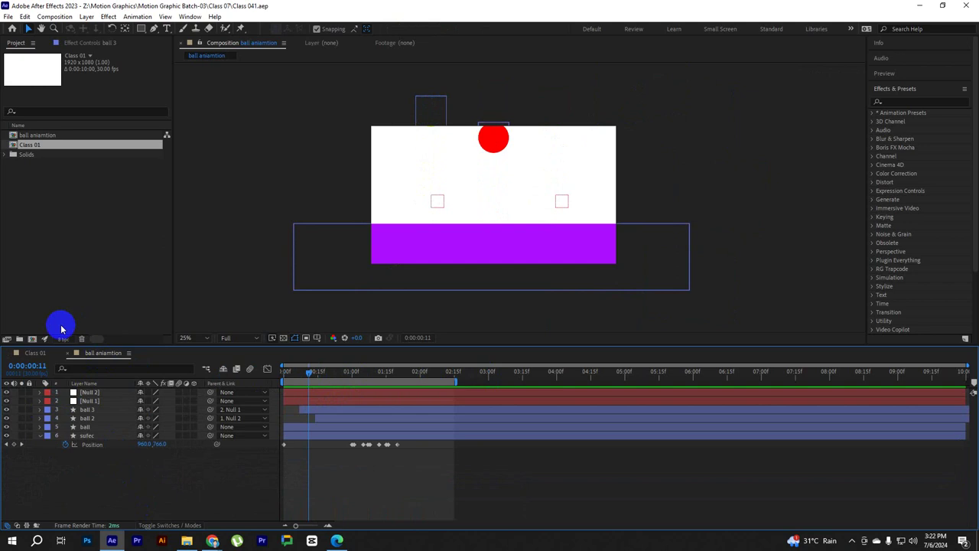
Create the 1920×1080, 30 fps, 10-second Class 02 composition, closing the ball animation and Class 01 timelines
{"action": "left_click", "coordinate": [69, 354]}
{"action": "right_click", "coordinate": [46, 230]}
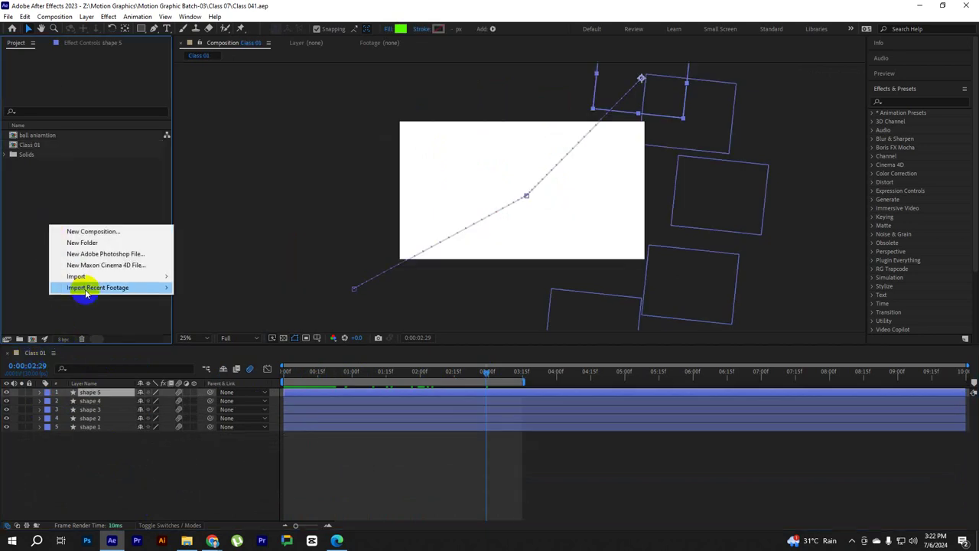
{"action": "left_click", "coordinate": [93, 231]}
{"action": "type", "text": "Class 02"}
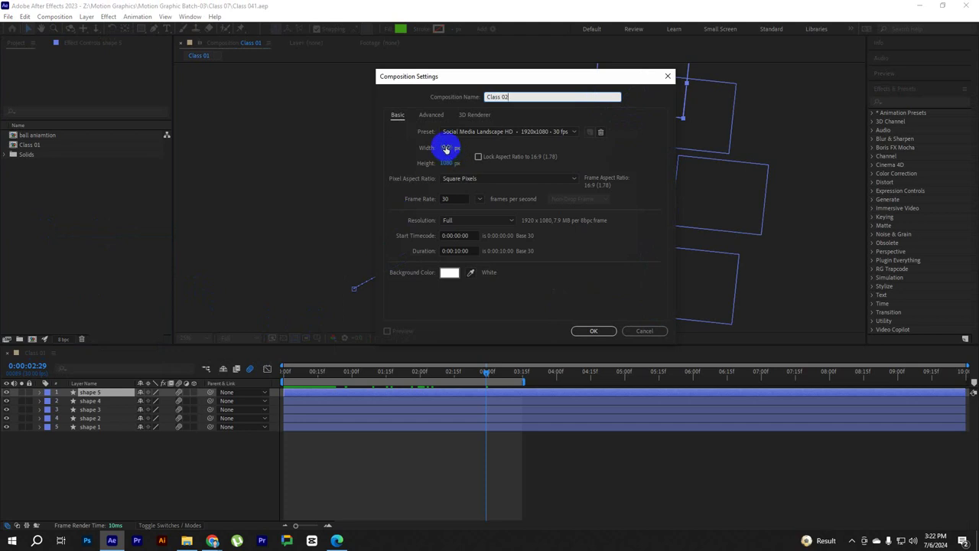
{"action": "left_click", "coordinate": [446, 149]}
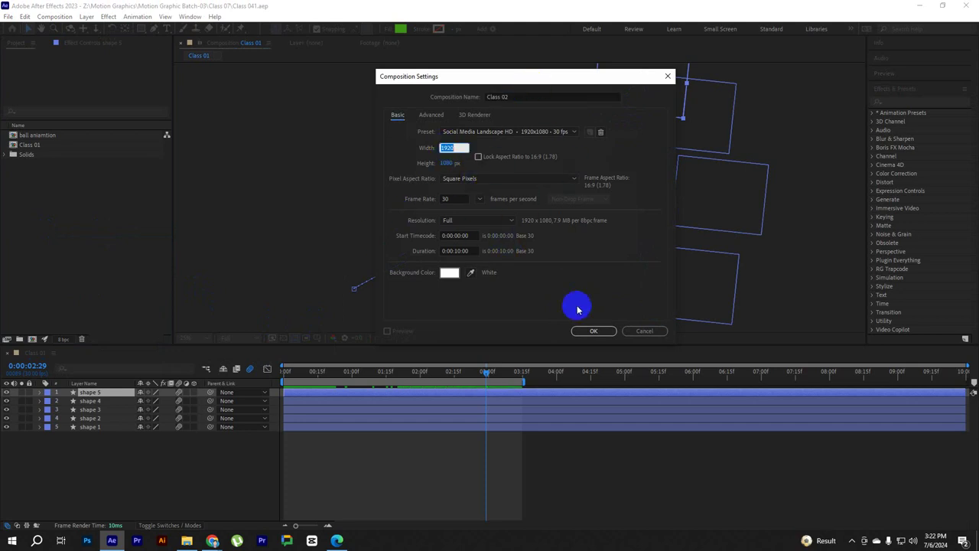
{"action": "left_click", "coordinate": [591, 331]}
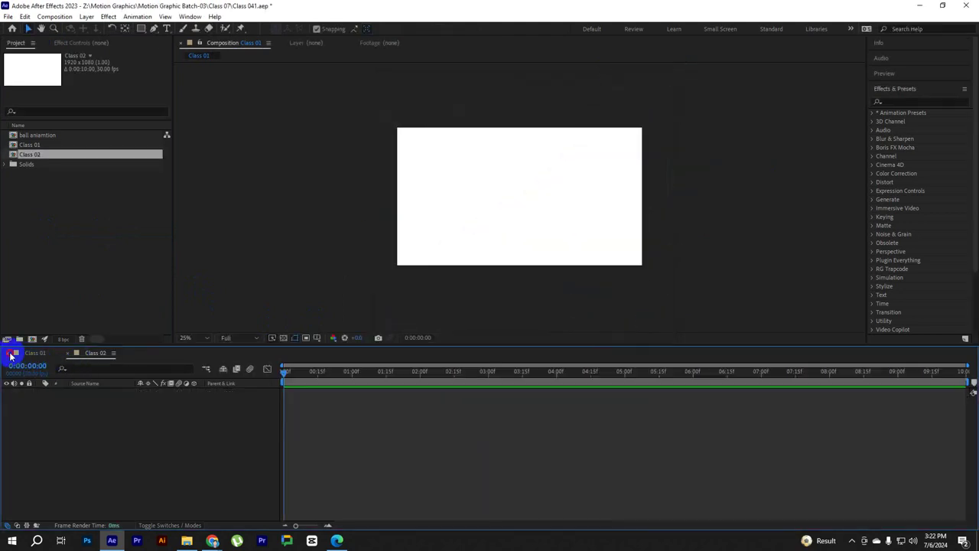
{"action": "left_click", "coordinate": [9, 353]}
{"action": "left_click_drag", "start_coordinate": [222, 345], "coordinate": [230, 327]}
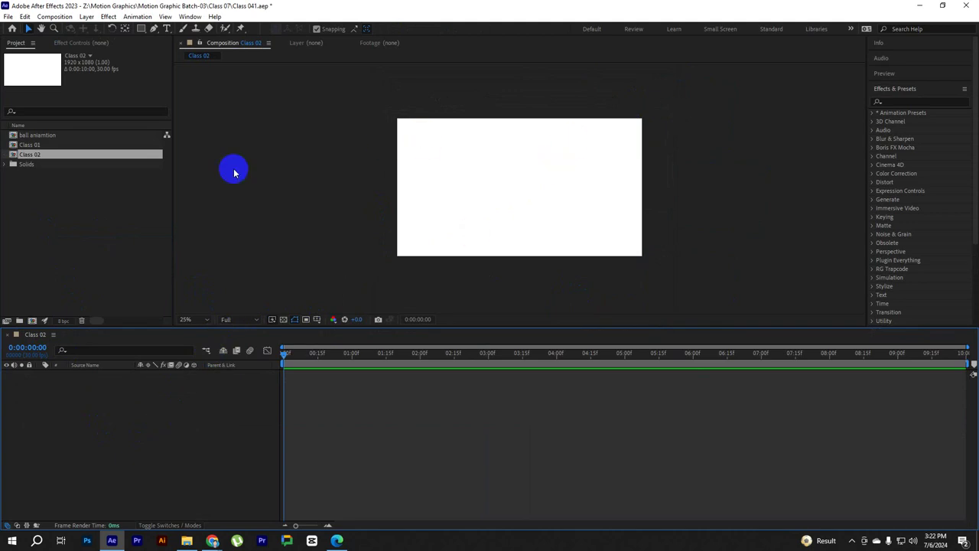
Draw a purple rectangle on the Class 02 composition and nudge it slightly right and down
{"action": "left_click", "coordinate": [139, 30]}
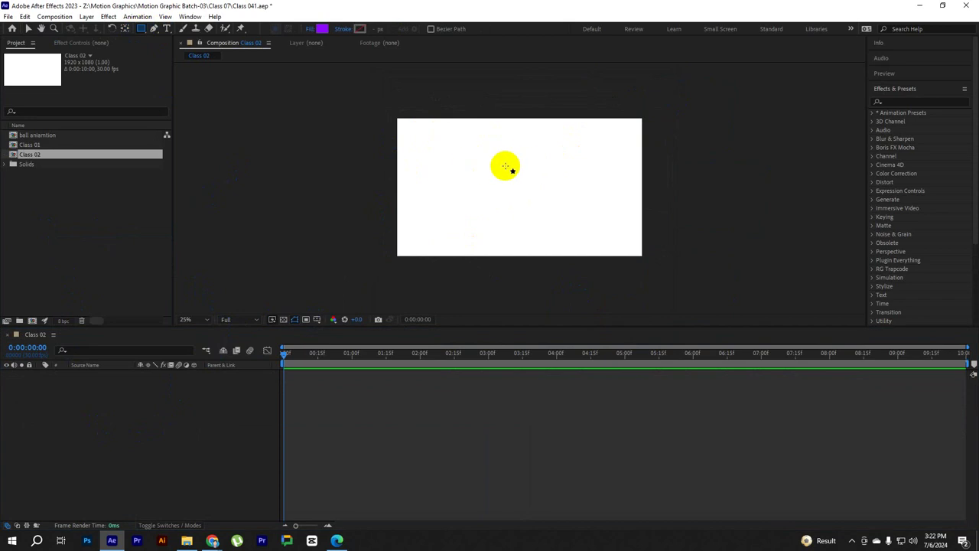
{"action": "left_click_drag", "start_coordinate": [432, 139], "coordinate": [566, 213]}
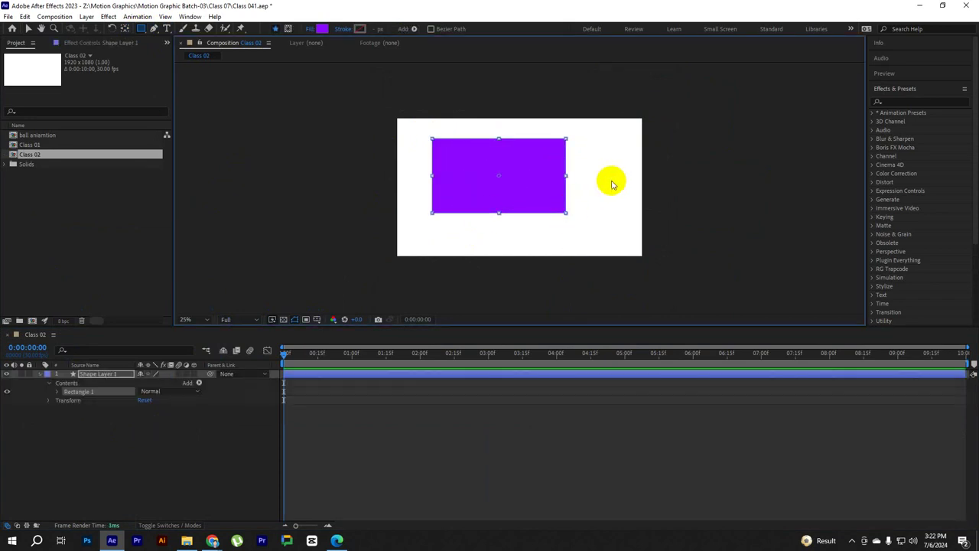
{"action": "key", "text": "v"}
{"action": "left_click_drag", "start_coordinate": [512, 192], "coordinate": [535, 200]}
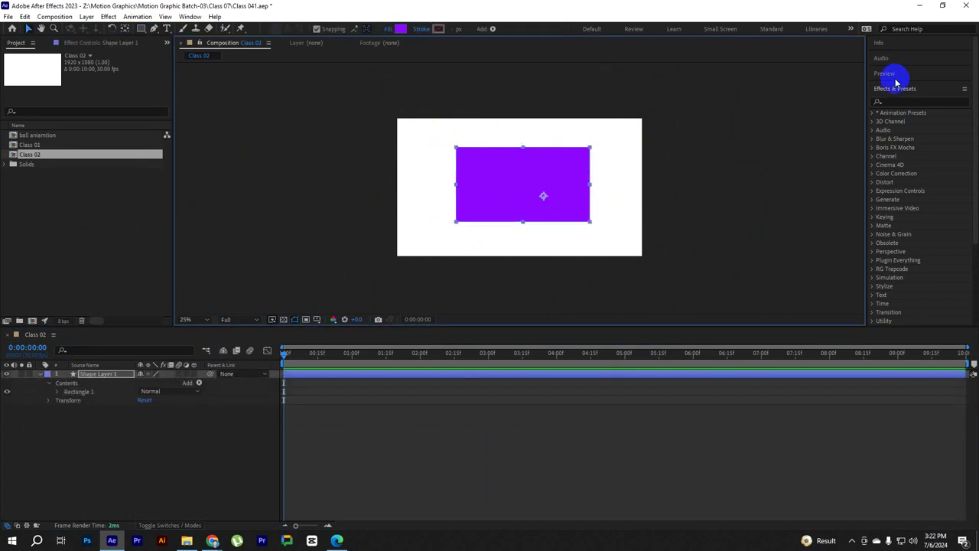
{"action": "scroll", "coordinate": [922, 284], "scroll_direction": "down", "scroll_amount": 5}
Centre the rectangle horizontally and vertically in the composition using the Align panel
{"action": "left_click", "coordinate": [886, 250]}
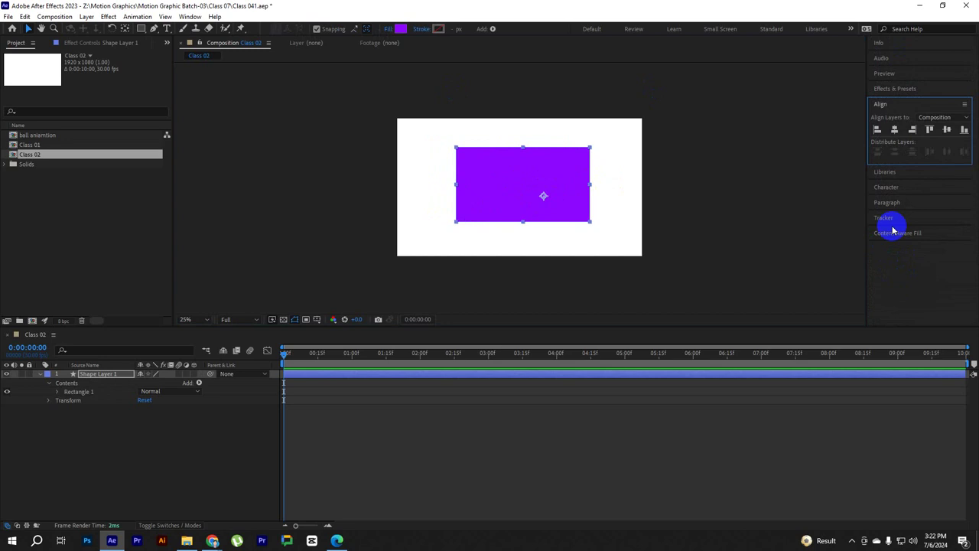
{"action": "left_click", "coordinate": [892, 131]}
{"action": "left_click", "coordinate": [944, 131]}
{"action": "left_click", "coordinate": [633, 231]}
Move the rectangle's anchor point to its centre and reselect the rectangle
{"action": "left_click", "coordinate": [562, 207]}
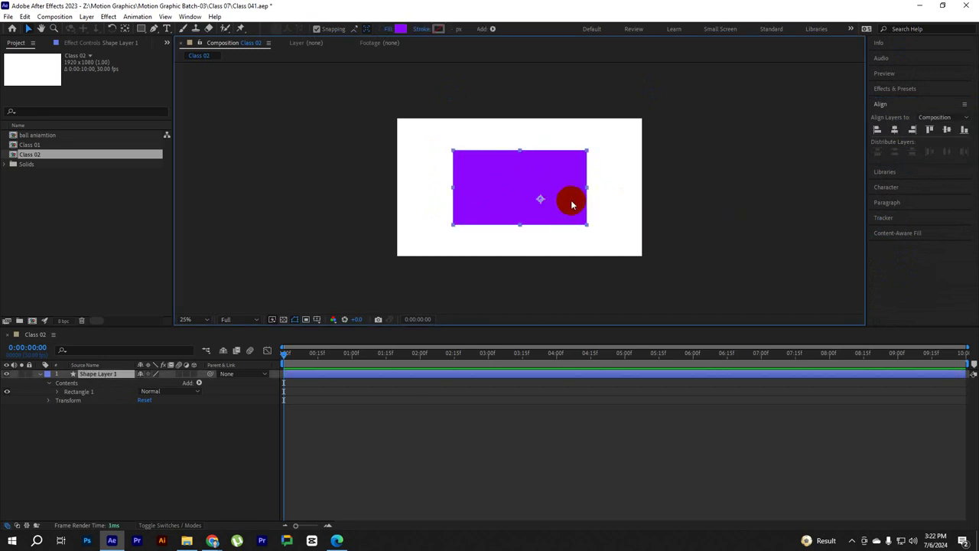
{"action": "double_click", "coordinate": [125, 29]}
{"action": "left_click", "coordinate": [656, 192]}
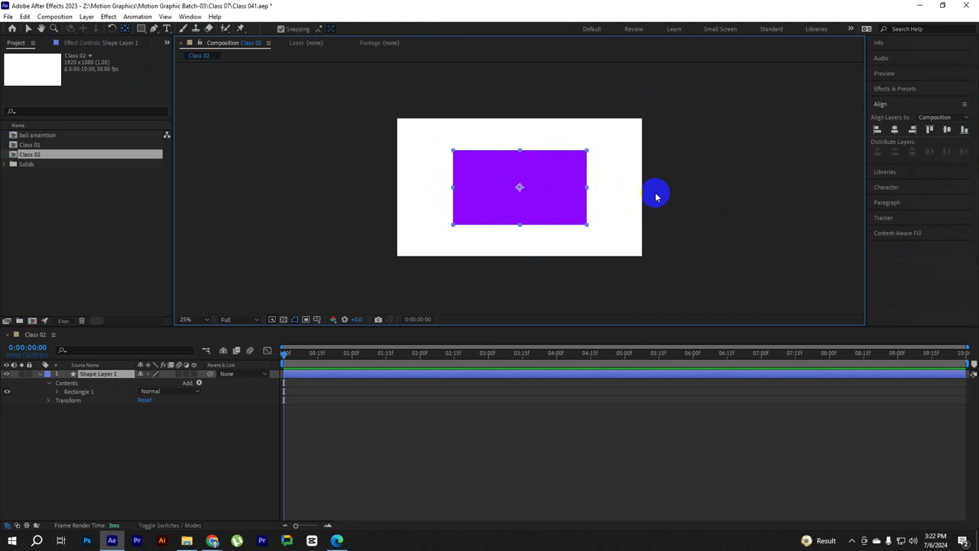
{"action": "left_click", "coordinate": [552, 190]}
{"action": "key", "text": "v"}
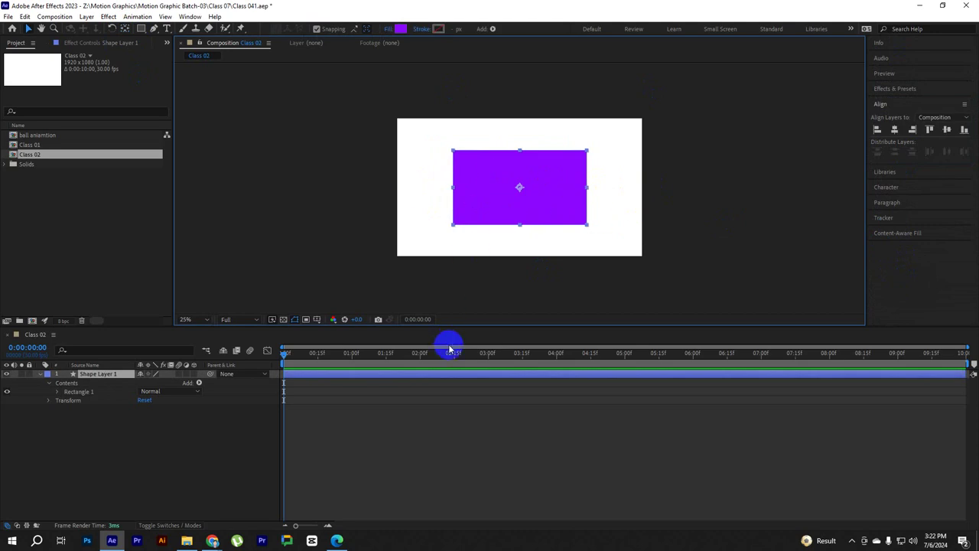
{"action": "left_click", "coordinate": [461, 243]}
{"action": "left_click_drag", "start_coordinate": [432, 122], "coordinate": [678, 286]}
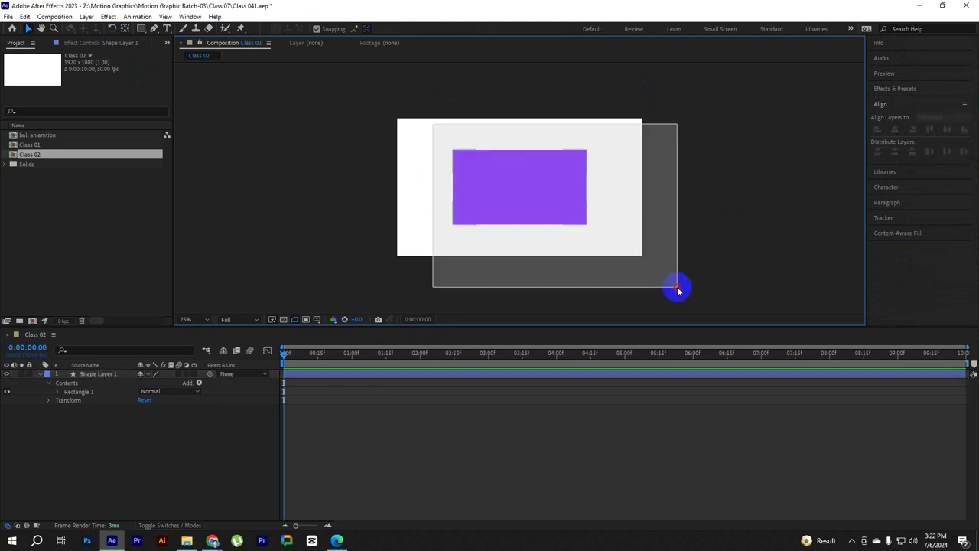
Expand Shape Layer 1's contents and Rectangle 1, then collapse the layer's Transform group
{"action": "left_click", "coordinate": [48, 382]}
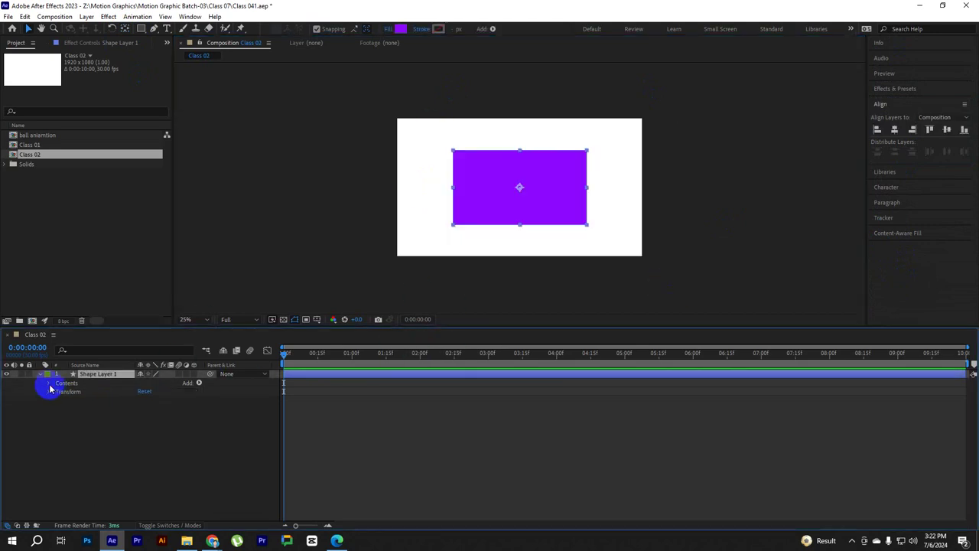
{"action": "left_click", "coordinate": [49, 383]}
{"action": "left_click", "coordinate": [73, 395]}
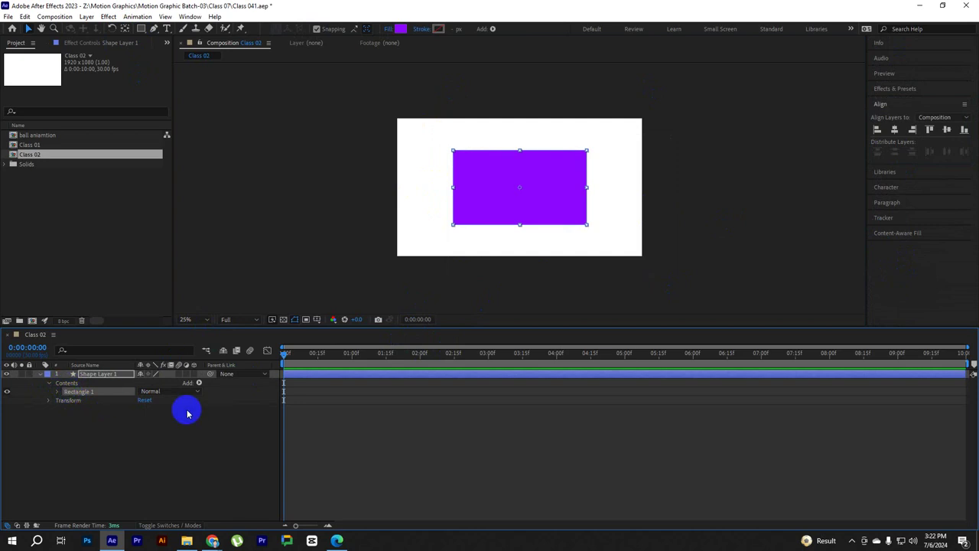
{"action": "left_click", "coordinate": [57, 391]}
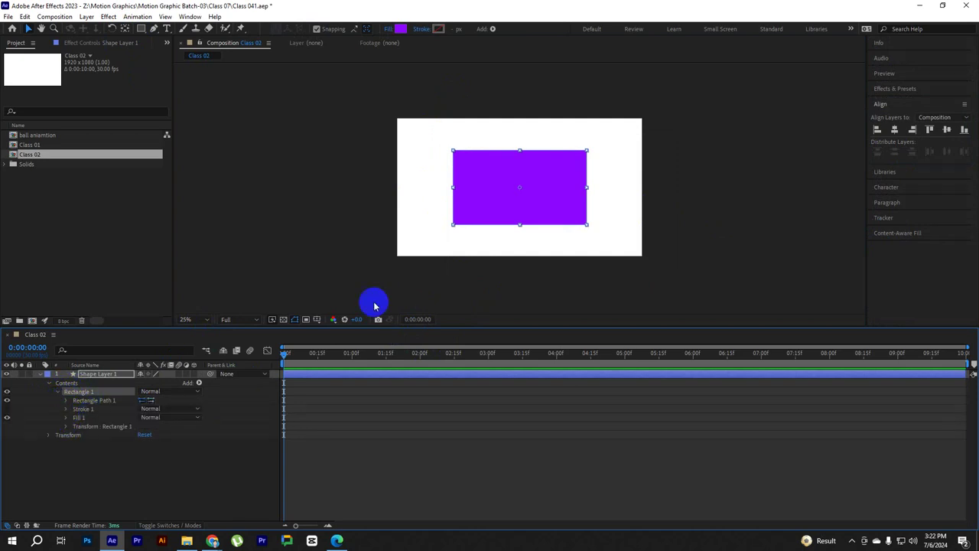
{"action": "left_click", "coordinate": [474, 192]}
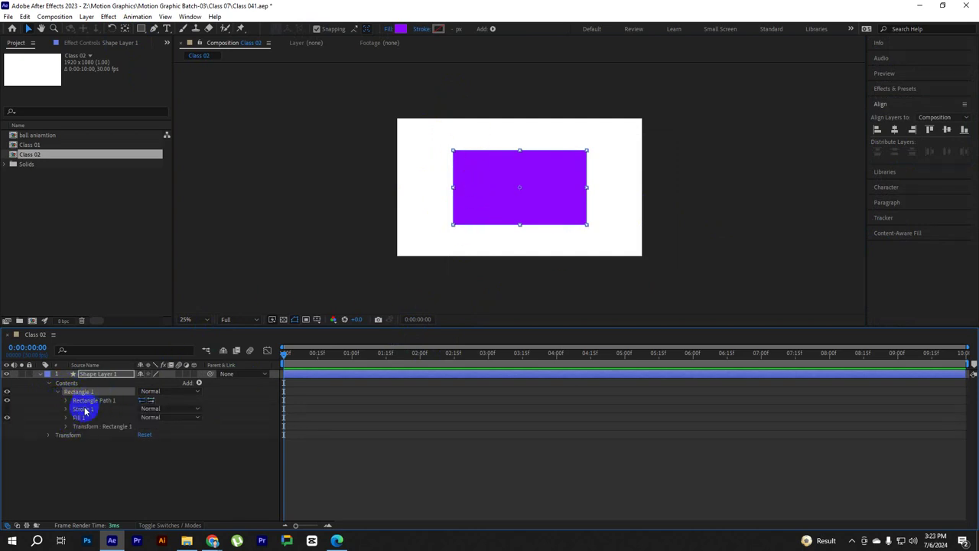
{"action": "left_click", "coordinate": [50, 435]}
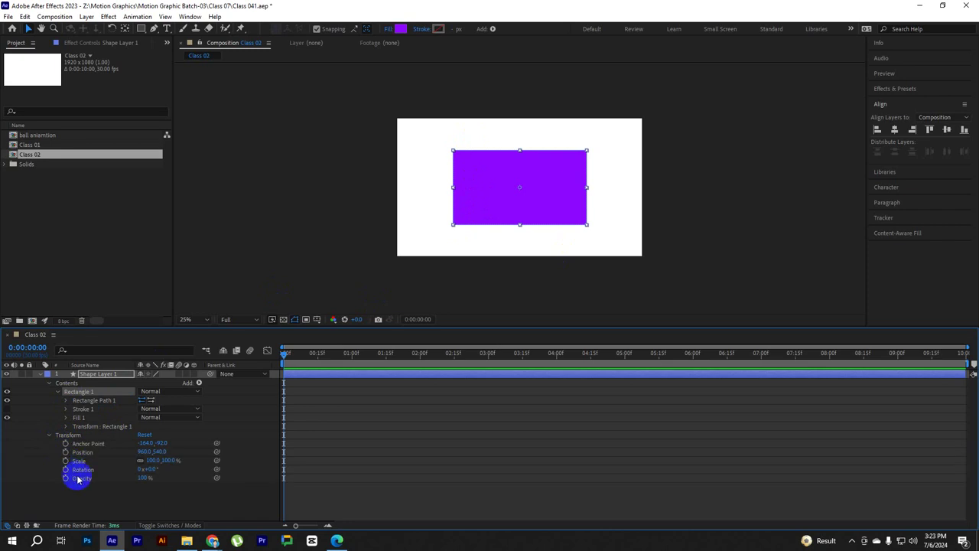
{"action": "left_click", "coordinate": [87, 402]}
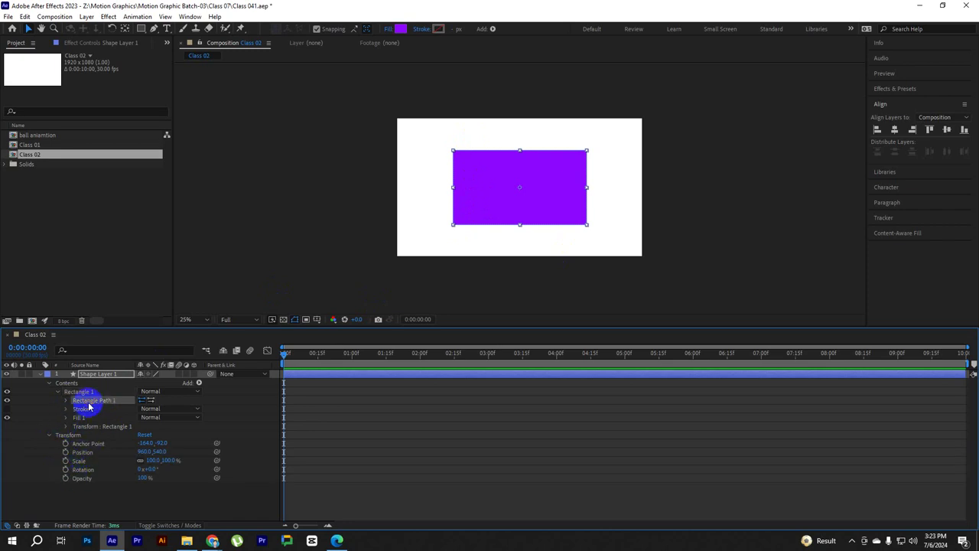
{"action": "left_click", "coordinate": [50, 435]}
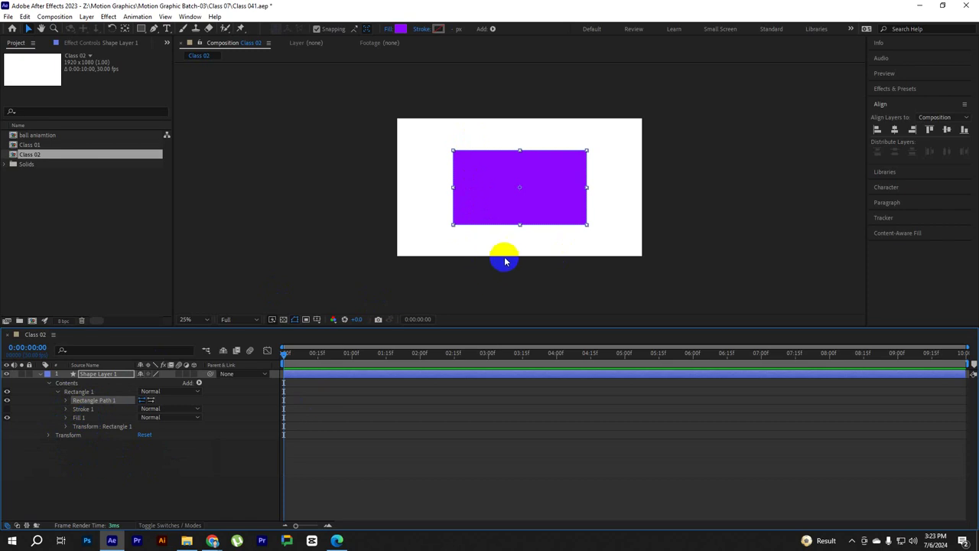
Expand Fill 1 to show its purple Color and 100% Opacity settings
{"action": "left_click", "coordinate": [503, 201]}
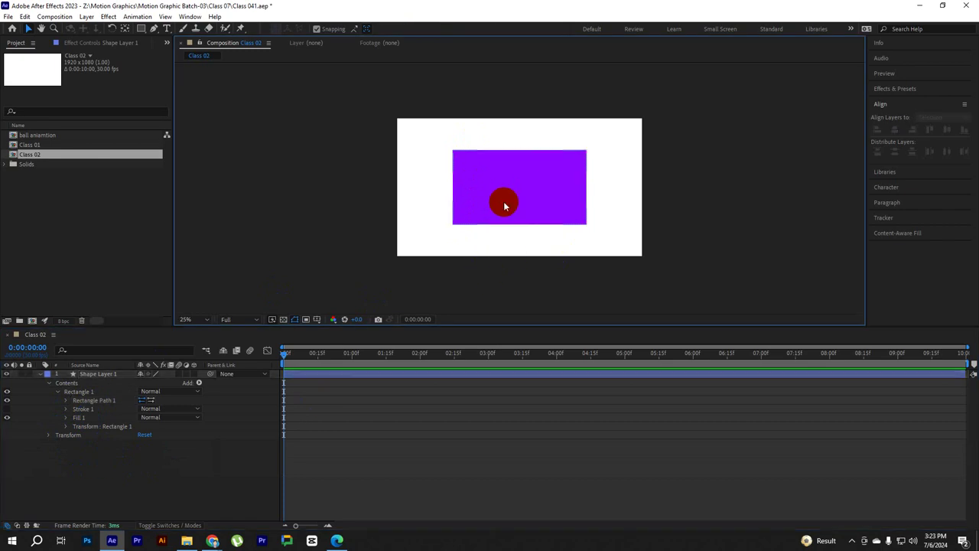
{"action": "left_click", "coordinate": [78, 417]}
{"action": "left_click", "coordinate": [66, 418]}
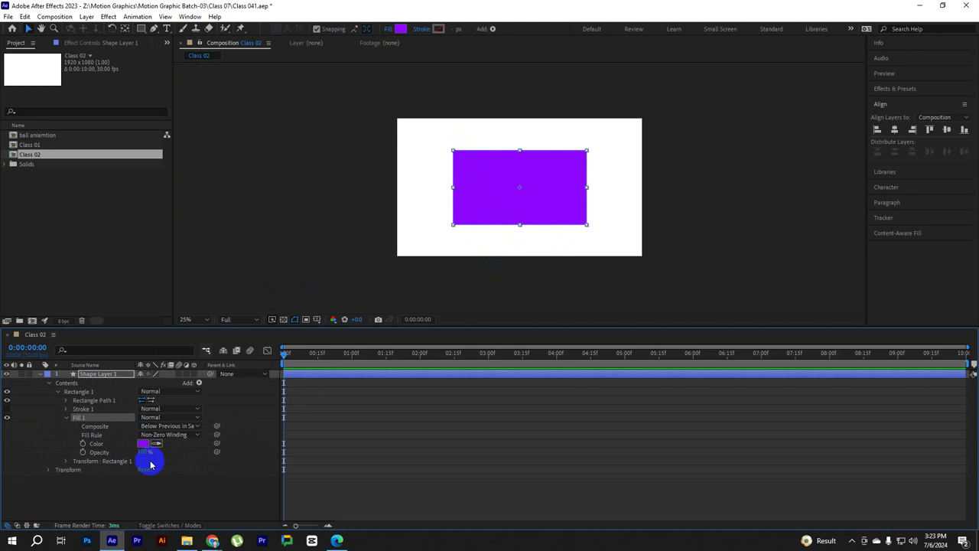
{"action": "left_click", "coordinate": [135, 497]}
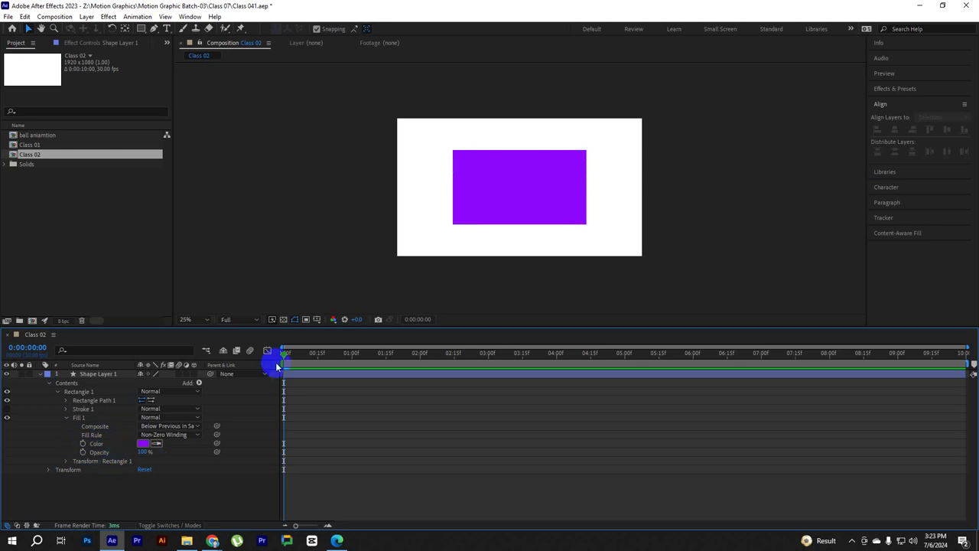
Keyframe Fill 1's Color starting purple at 0:00 and set it to red
{"action": "left_click", "coordinate": [525, 171]}
{"action": "left_click", "coordinate": [459, 191]}
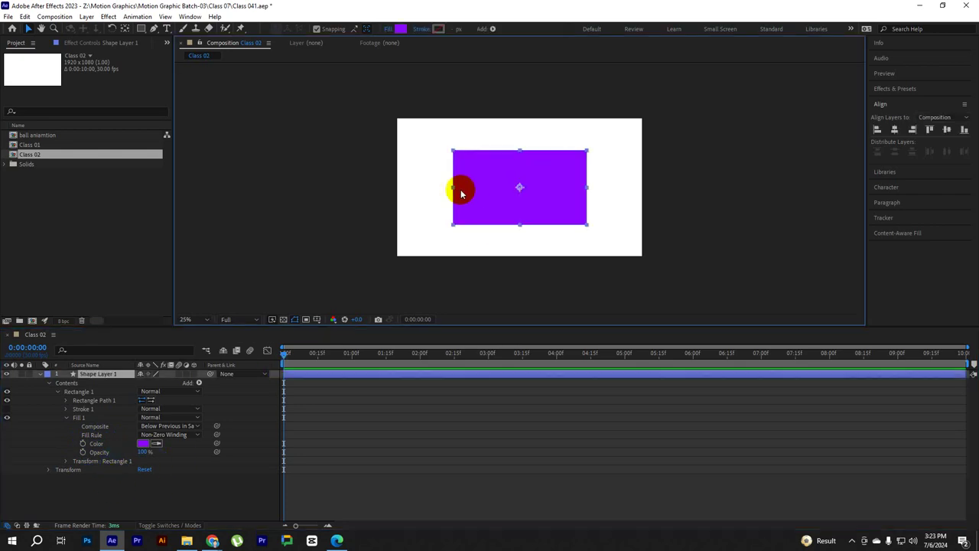
{"action": "left_click", "coordinate": [81, 444]}
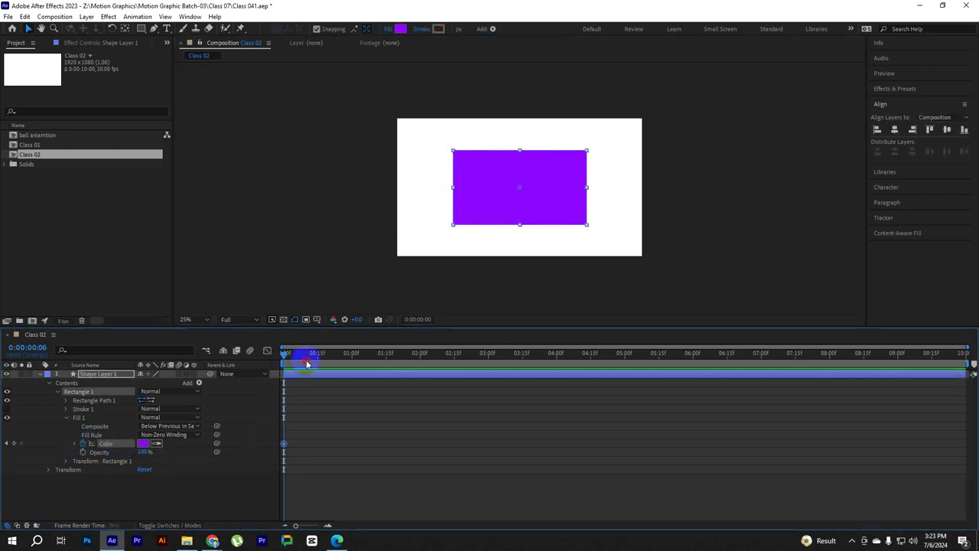
{"action": "left_click", "coordinate": [144, 444]}
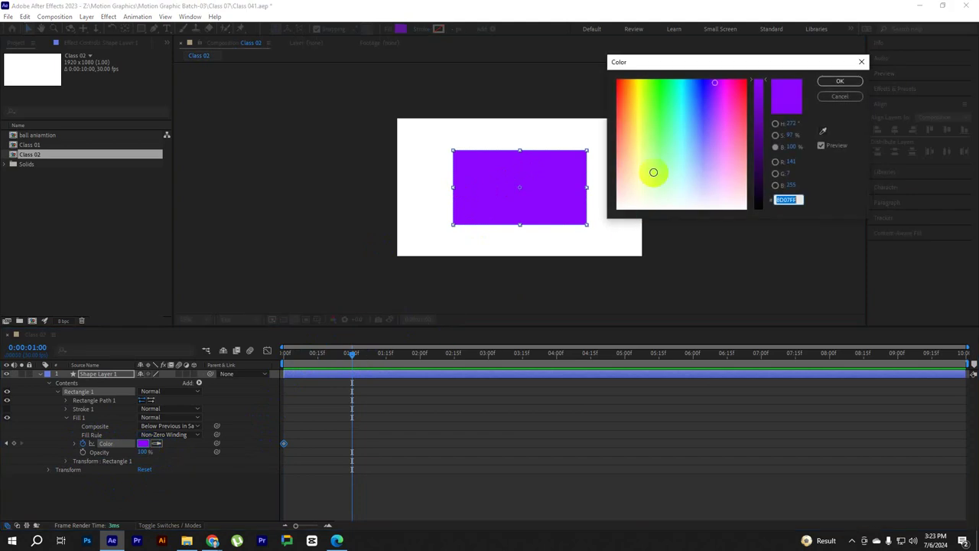
{"action": "left_click_drag", "start_coordinate": [651, 170], "coordinate": [747, 80]}
{"action": "left_click", "coordinate": [835, 83]}
Set the fill colour to green at 2 seconds
{"action": "left_click_drag", "start_coordinate": [352, 353], "coordinate": [427, 359]}
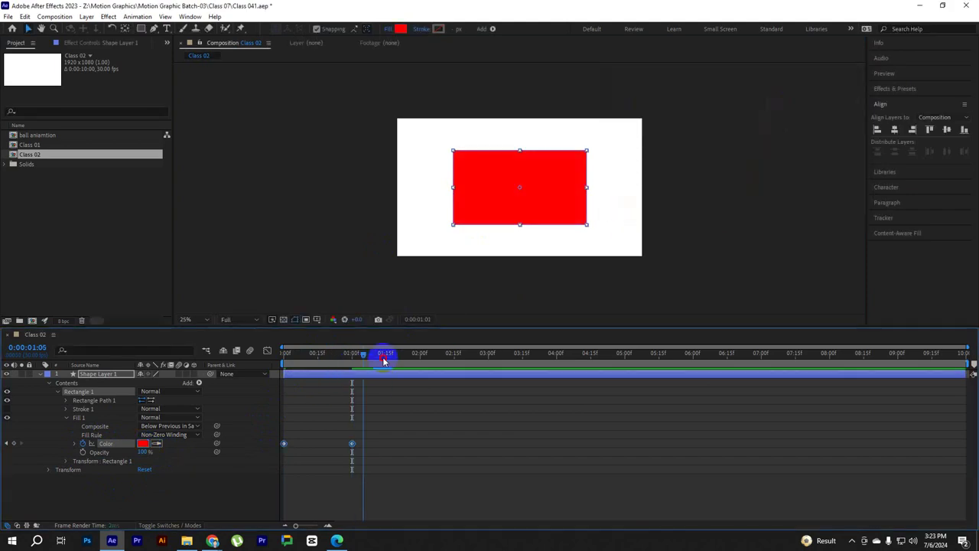
{"action": "left_click", "coordinate": [143, 444]}
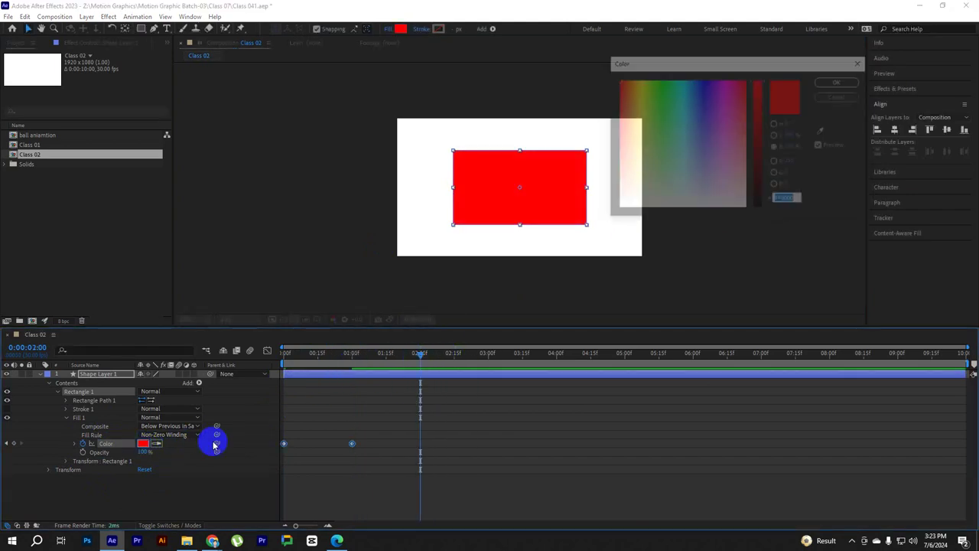
{"action": "left_click", "coordinate": [673, 135]}
{"action": "left_click", "coordinate": [833, 84]}
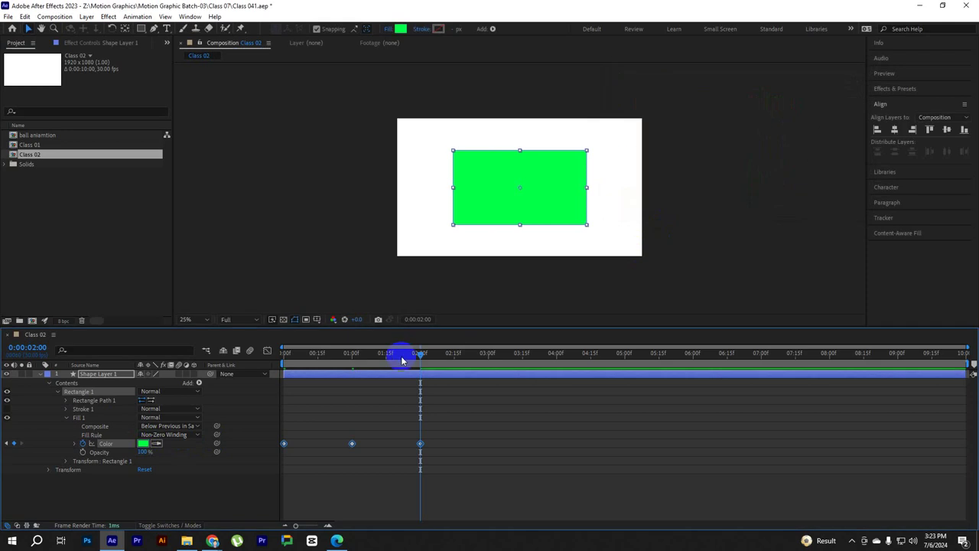
Scrub through the purple-red-green animation and select the red and green keyframes
{"action": "left_click_drag", "start_coordinate": [420, 353], "coordinate": [247, 356]}
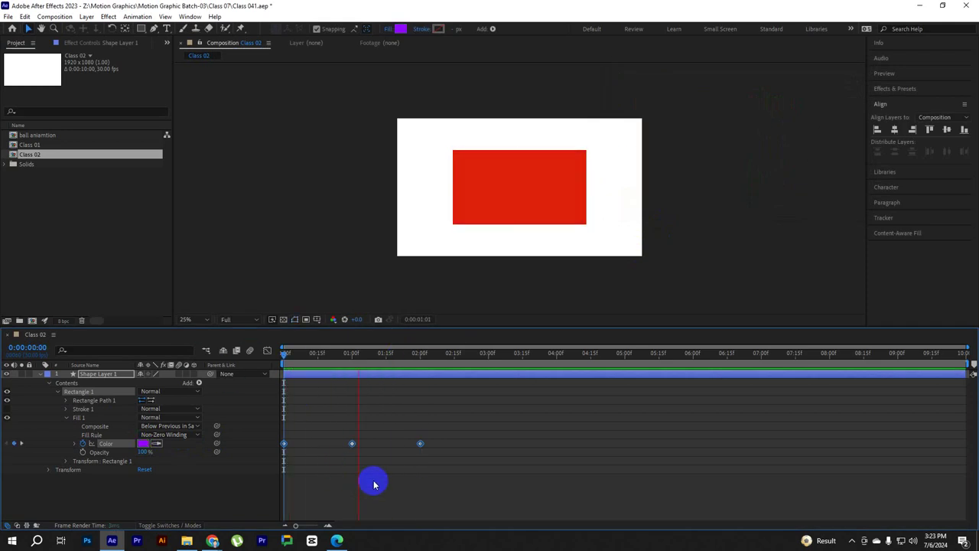
{"action": "key", "text": "space"}
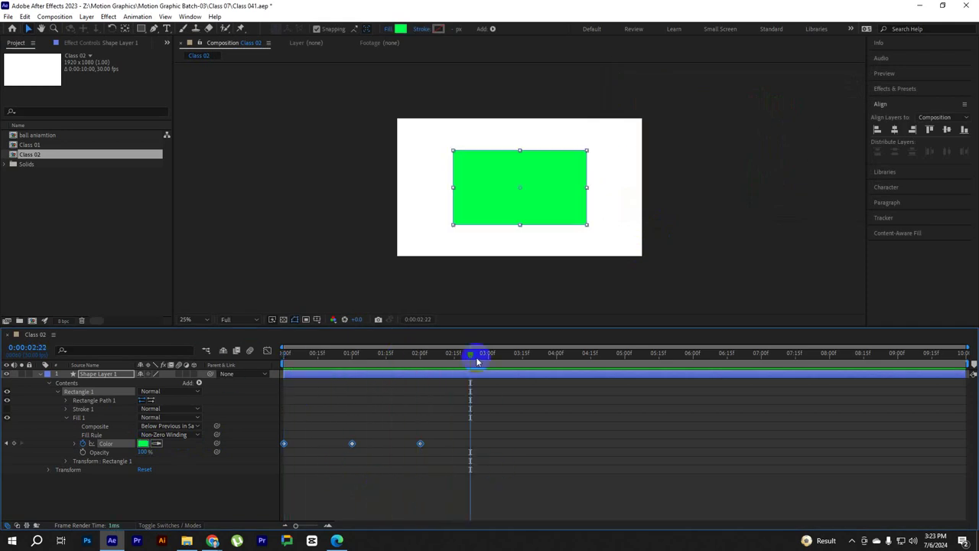
{"action": "left_click_drag", "start_coordinate": [472, 354], "coordinate": [268, 357]}
{"action": "left_click", "coordinate": [364, 416]}
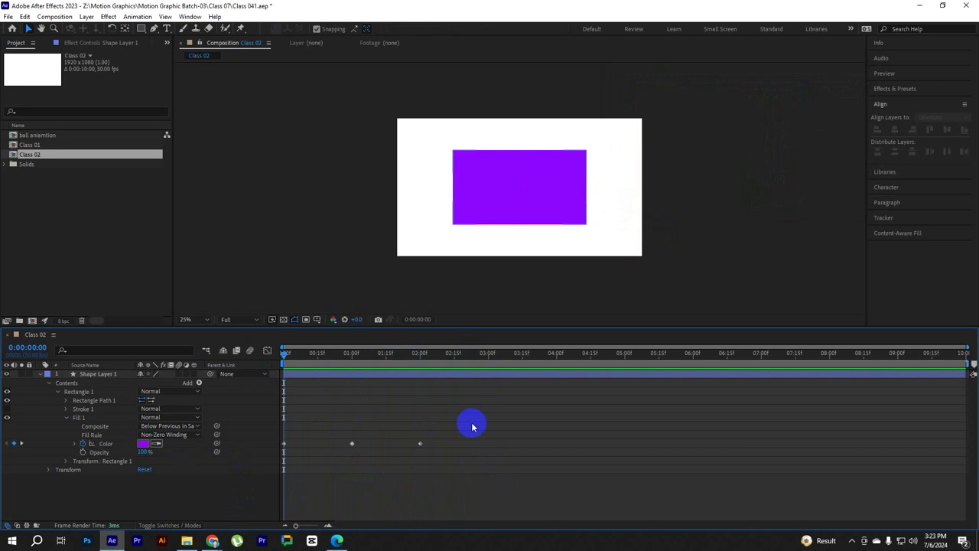
{"action": "left_click_drag", "start_coordinate": [420, 354], "coordinate": [393, 361]}
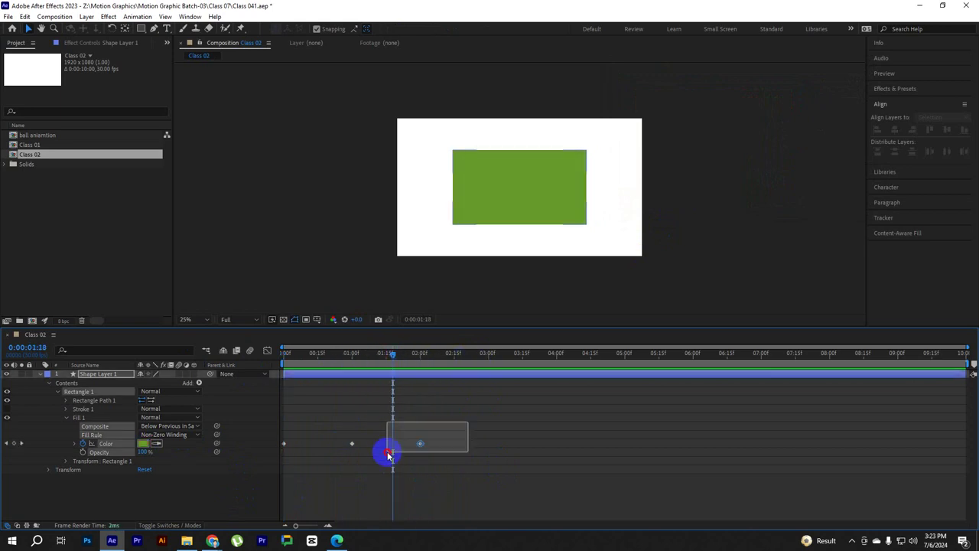
{"action": "left_click_drag", "start_coordinate": [467, 419], "coordinate": [346, 453]}
{"action": "left_click_drag", "start_coordinate": [343, 363], "coordinate": [284, 363]}
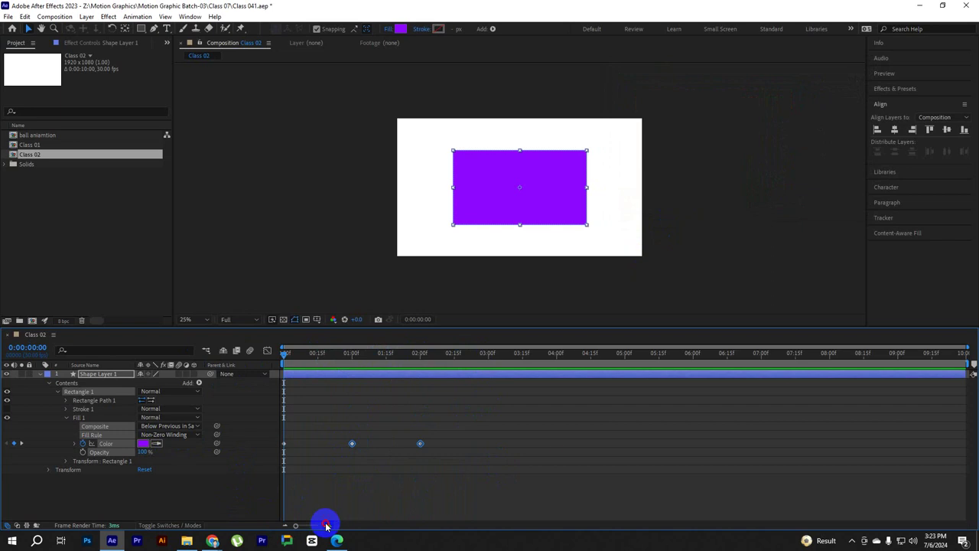
{"action": "left_click_drag", "start_coordinate": [295, 525], "coordinate": [312, 525]}
Move the red Color keyframe to frame 5 and the green one to frame 10
{"action": "left_click", "coordinate": [318, 362]}
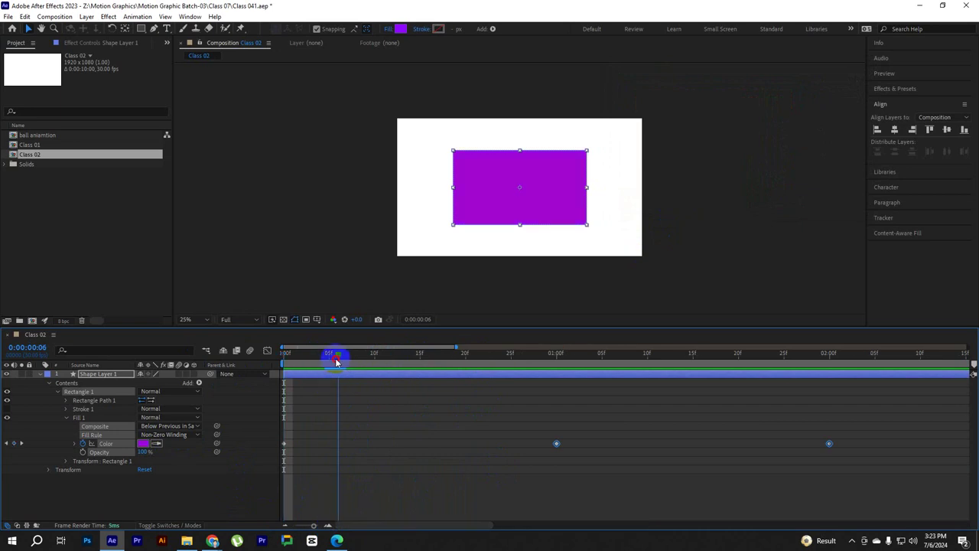
{"action": "left_click_drag", "start_coordinate": [335, 361], "coordinate": [329, 362]}
{"action": "left_click_drag", "start_coordinate": [526, 432], "coordinate": [857, 494]}
{"action": "left_click", "coordinate": [558, 444]}
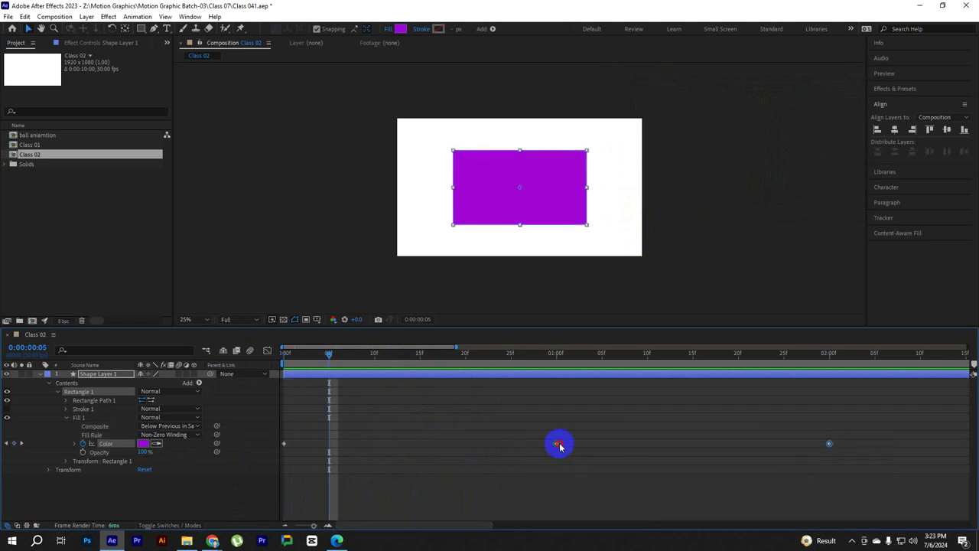
{"action": "left_click_drag", "start_coordinate": [559, 446], "coordinate": [343, 445]}
{"action": "left_click_drag", "start_coordinate": [463, 420], "coordinate": [839, 485]}
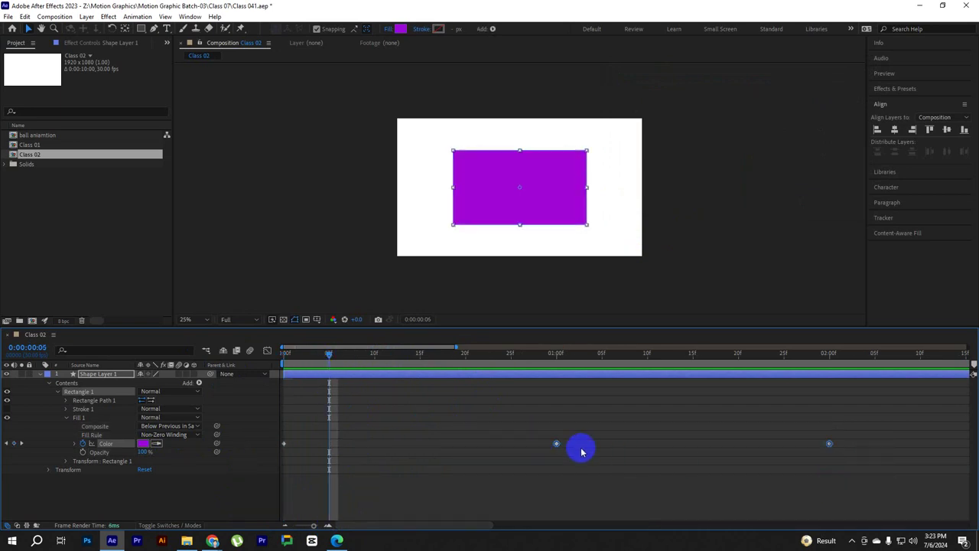
{"action": "left_click_drag", "start_coordinate": [557, 445], "coordinate": [329, 446]}
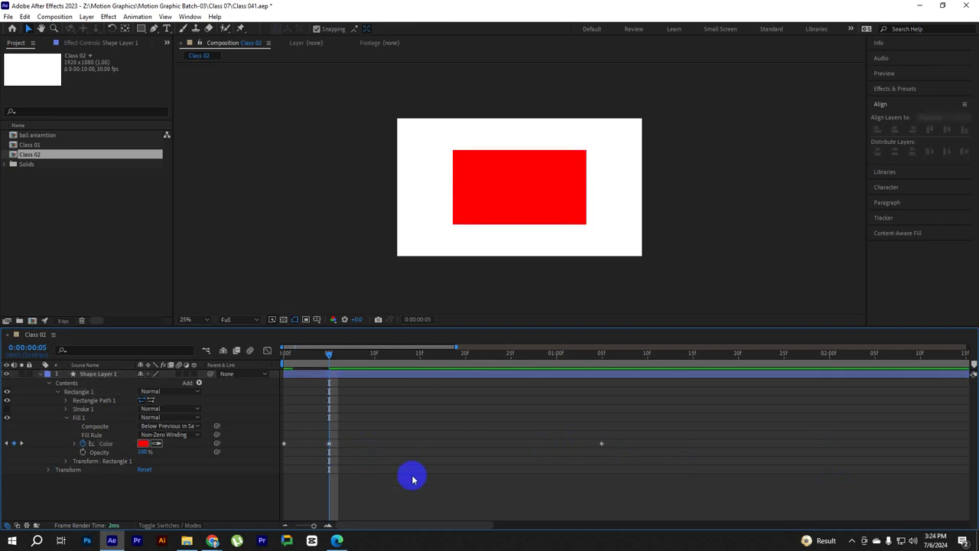
{"action": "left_click", "coordinate": [601, 443]}
{"action": "left_click_drag", "start_coordinate": [594, 444], "coordinate": [382, 443]}
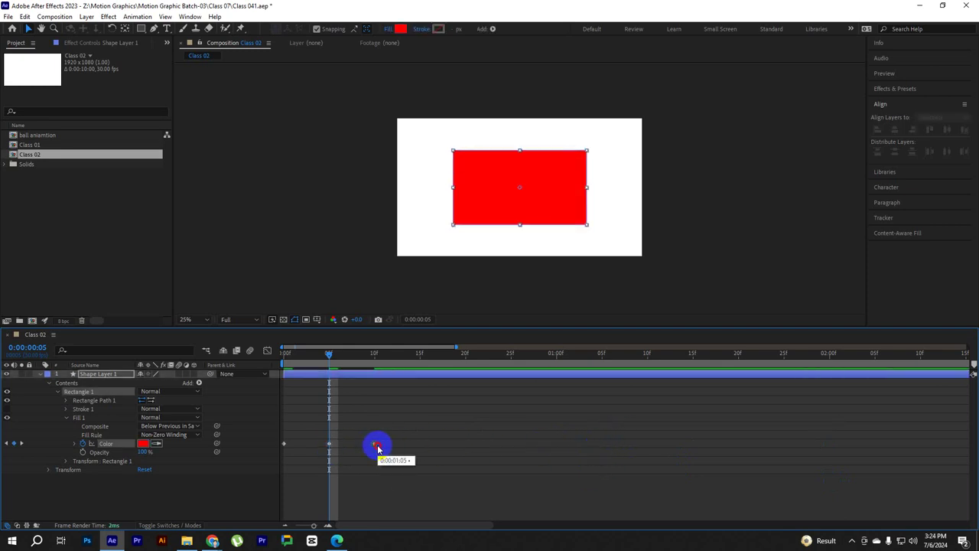
{"action": "left_click", "coordinate": [374, 443]}
Preview the faster colour change and zoom the timeline back out to whole seconds
{"action": "key", "text": "Home"}
{"action": "key", "text": "space"}
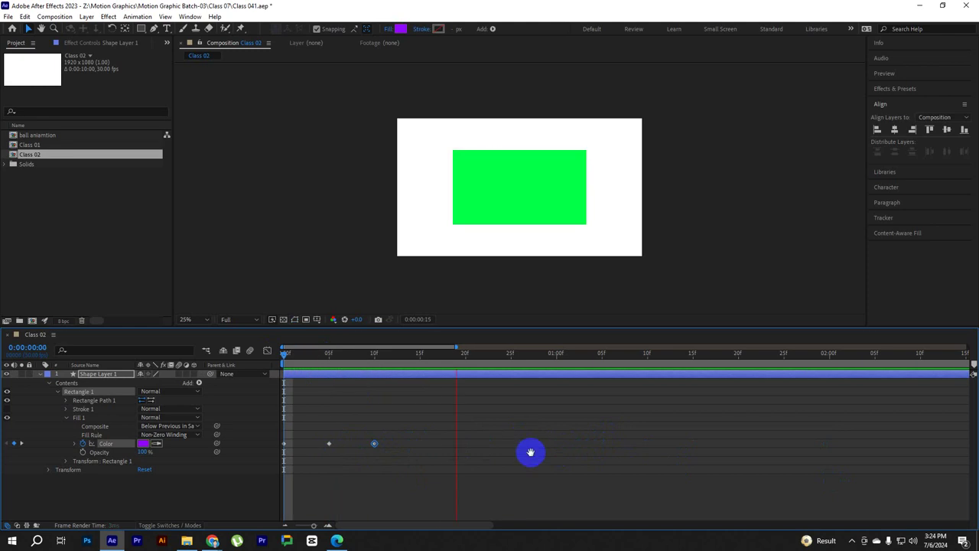
{"action": "key", "text": "space"}
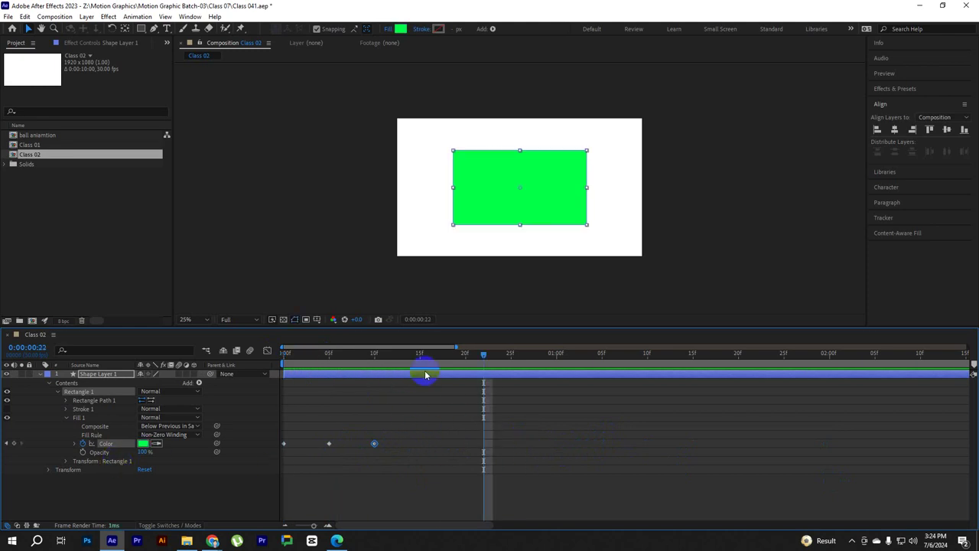
{"action": "left_click_drag", "start_coordinate": [415, 353], "coordinate": [236, 356]}
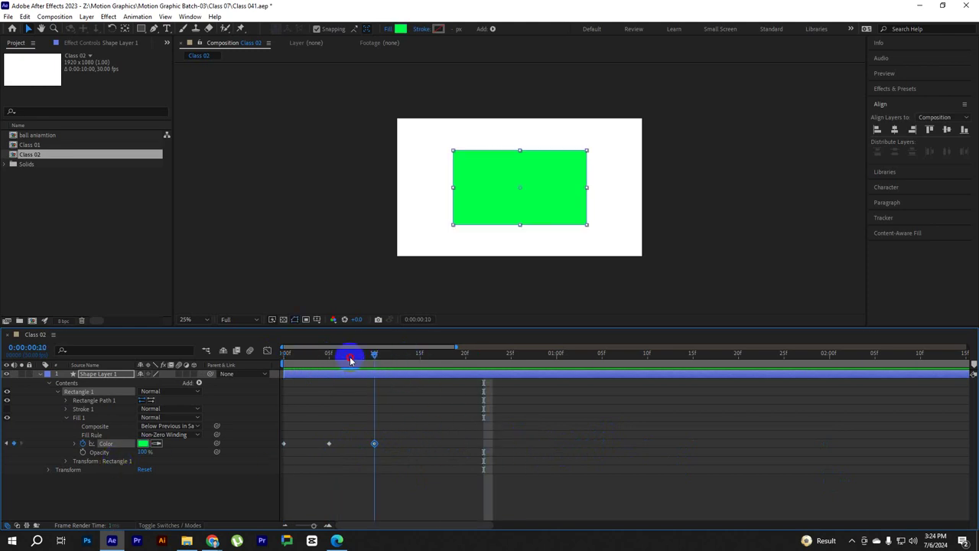
{"action": "left_click", "coordinate": [426, 432]}
{"action": "left_click_drag", "start_coordinate": [313, 525], "coordinate": [296, 524]}
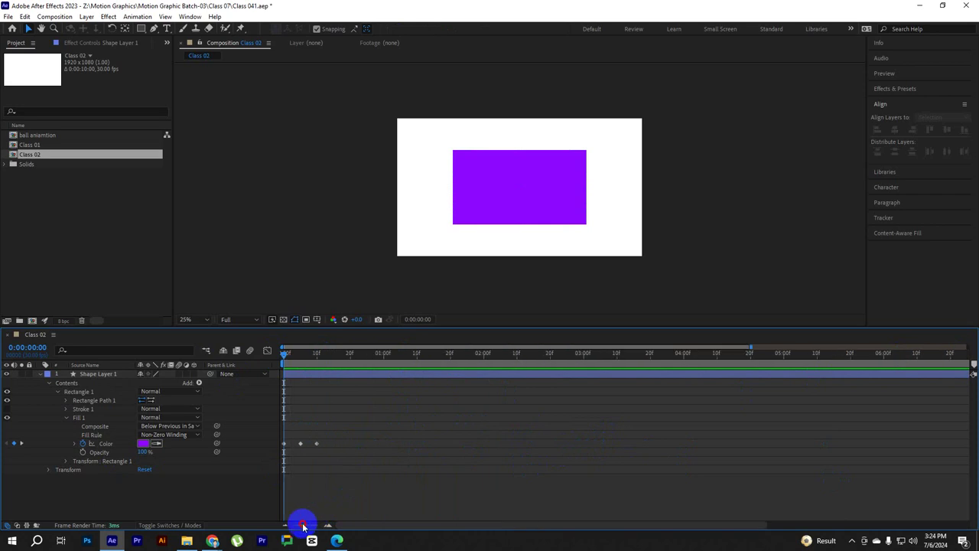
{"action": "left_click_drag", "start_coordinate": [310, 357], "coordinate": [219, 361]}
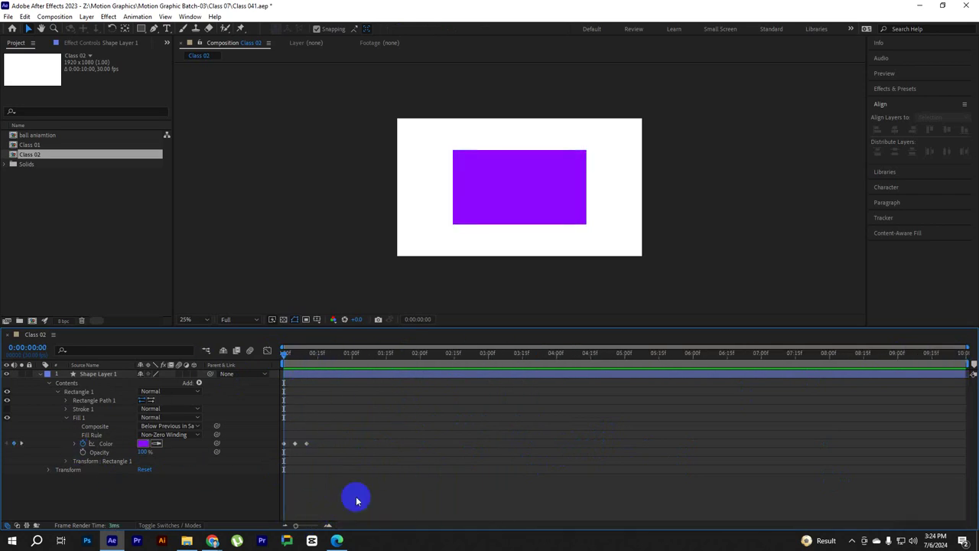
{"action": "left_click", "coordinate": [310, 524]}
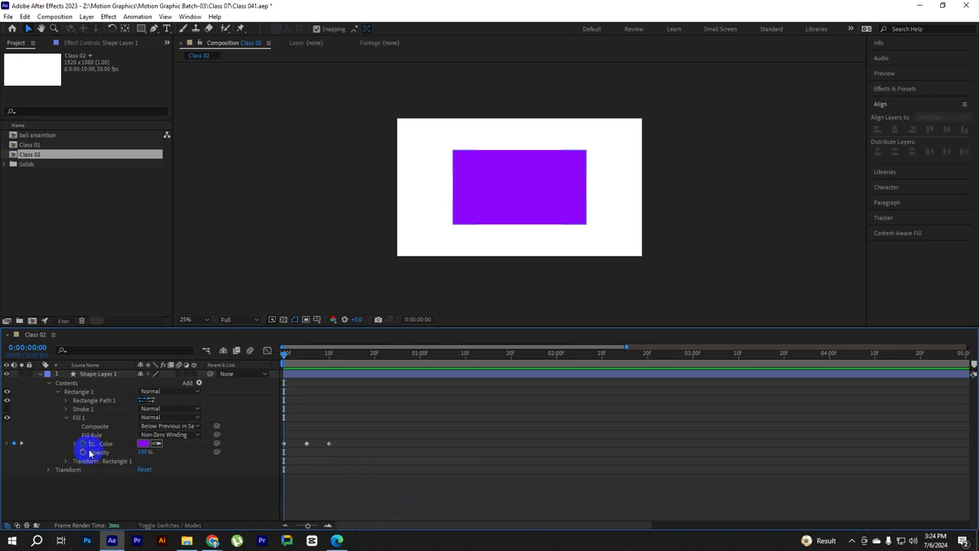
{"action": "left_click_drag", "start_coordinate": [349, 354], "coordinate": [257, 356]}
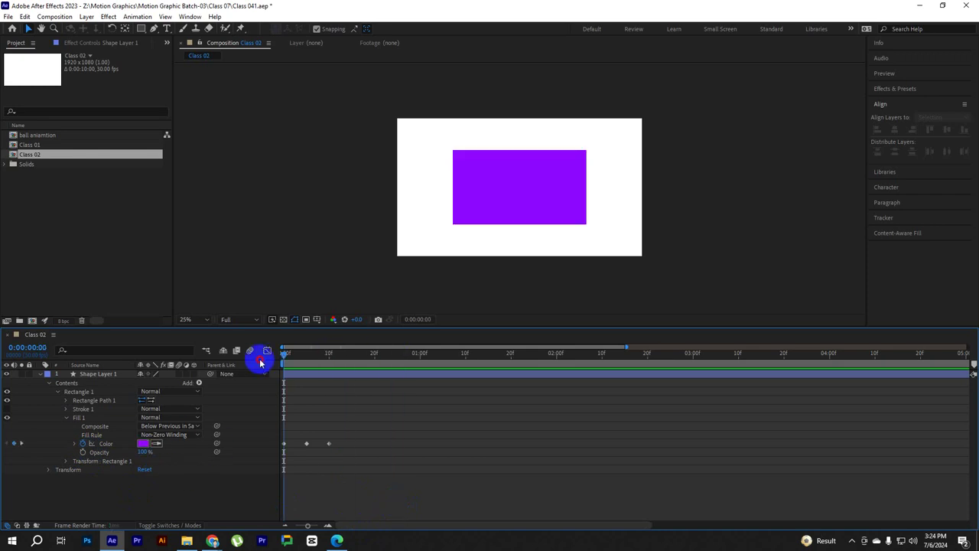
{"action": "left_click_drag", "start_coordinate": [343, 423], "coordinate": [260, 367]}
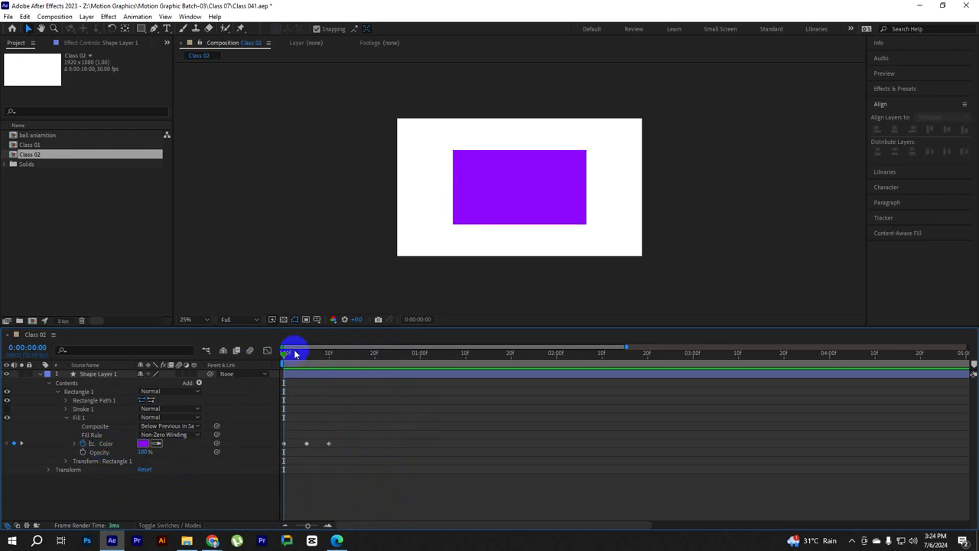
{"action": "left_click_drag", "start_coordinate": [289, 352], "coordinate": [269, 372]}
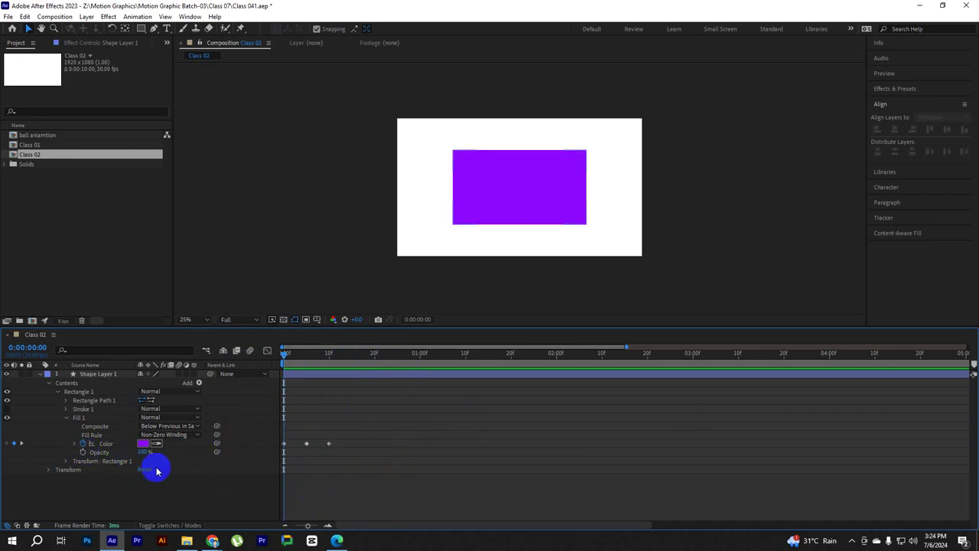
Replace Fill 1's Color expression with loopOut() and preview the repeating colour cycle
{"action": "left_click", "coordinate": [83, 444], "text": "alt"}
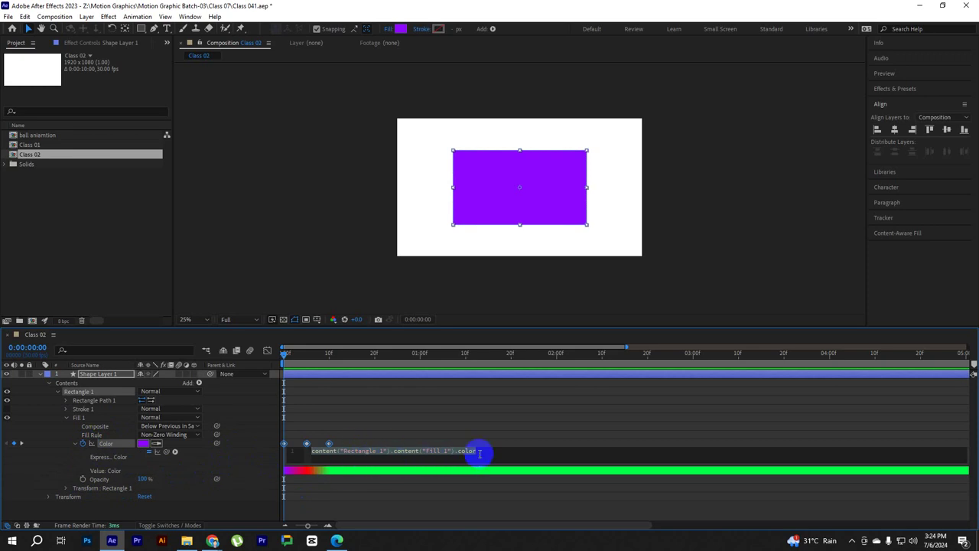
{"action": "left_click_drag", "start_coordinate": [501, 452], "coordinate": [357, 451]}
{"action": "key", "text": "ctrl+a"}
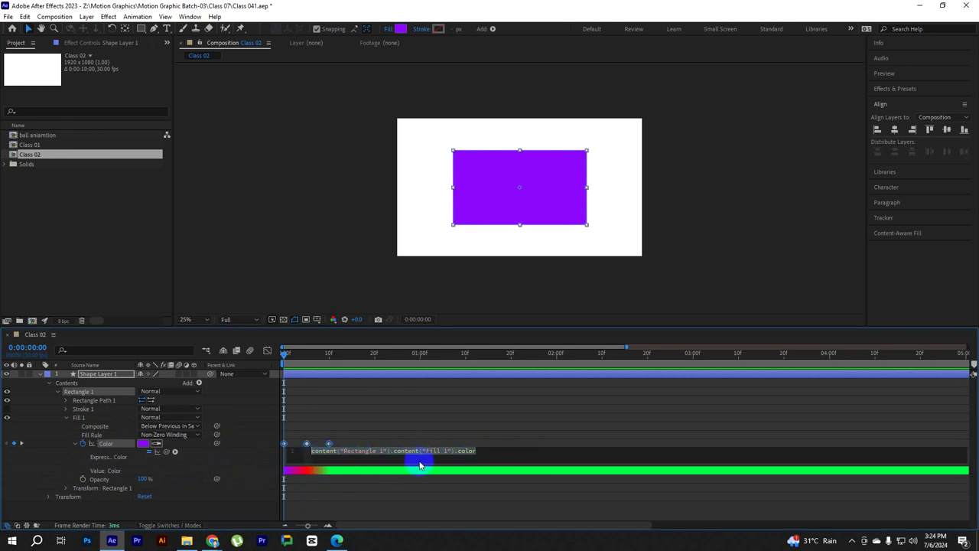
{"action": "type", "text": "loop"}
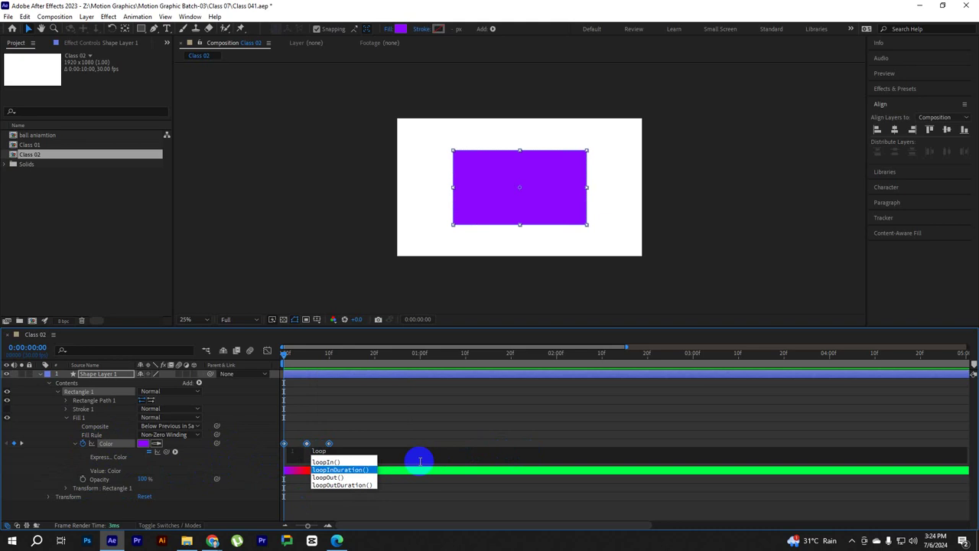
{"action": "key", "text": "Down"}
{"action": "key", "text": "Return"}
{"action": "left_click", "coordinate": [420, 460]}
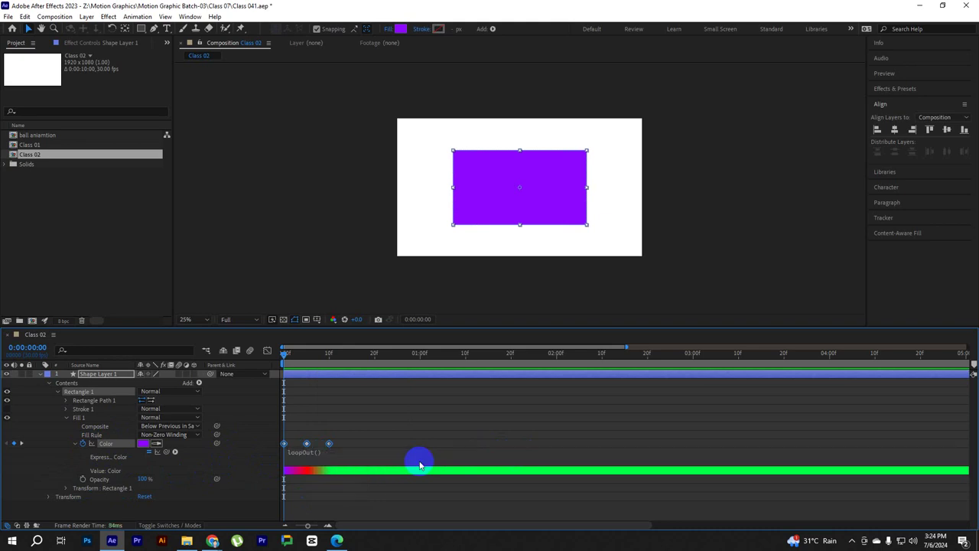
{"action": "key", "text": "space"}
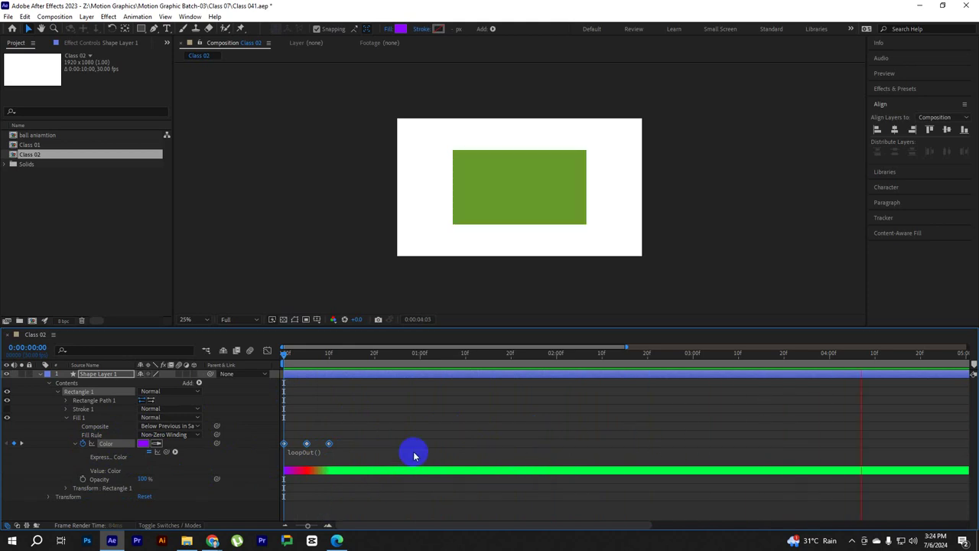
Delete the loopOut() expression from Fill 1's Color and preview the keyframed colour change
{"action": "left_click", "coordinate": [82, 443], "text": "alt"}
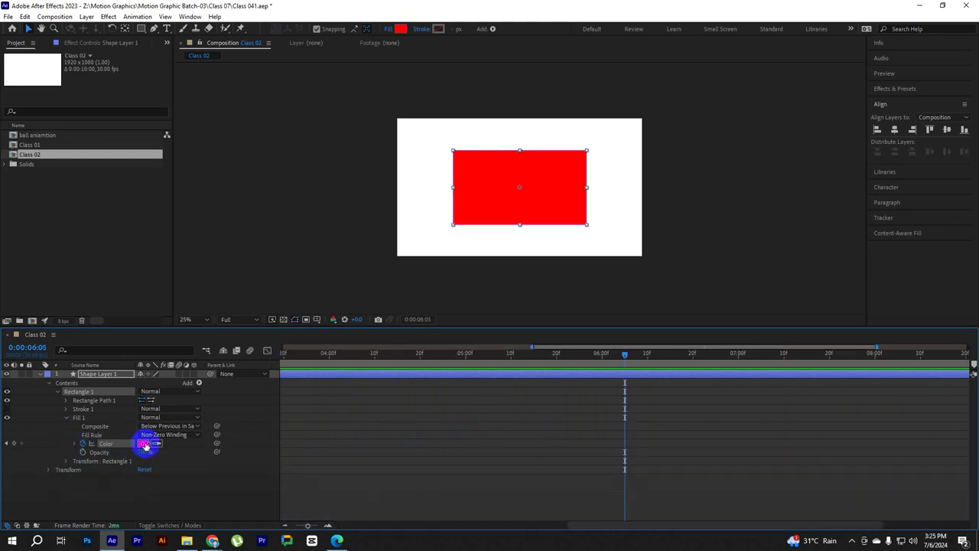
{"action": "left_click", "coordinate": [49, 470]}
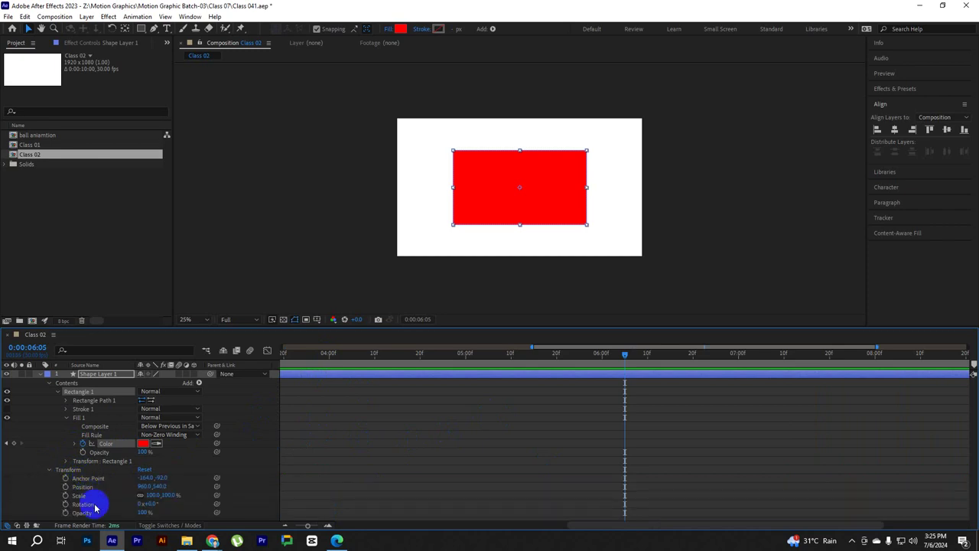
{"action": "mouse_move", "coordinate": [328, 354]}
{"action": "left_mouse_down"}
{"action": "mouse_move", "coordinate": [257, 372]}
{"action": "mouse_move", "coordinate": [321, 350]}
{"action": "left_mouse_up"}
{"action": "left_click", "coordinate": [49, 470]}
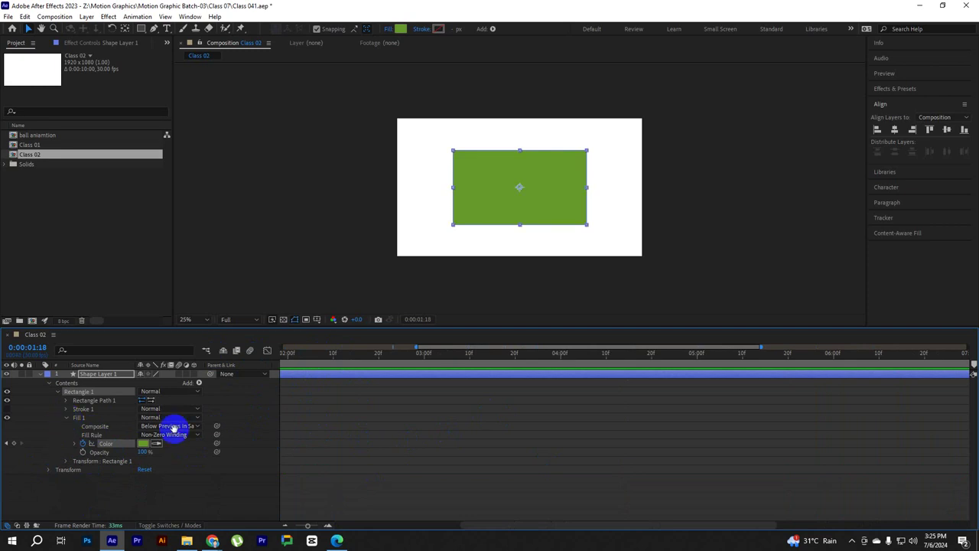
{"action": "key", "text": "space"}
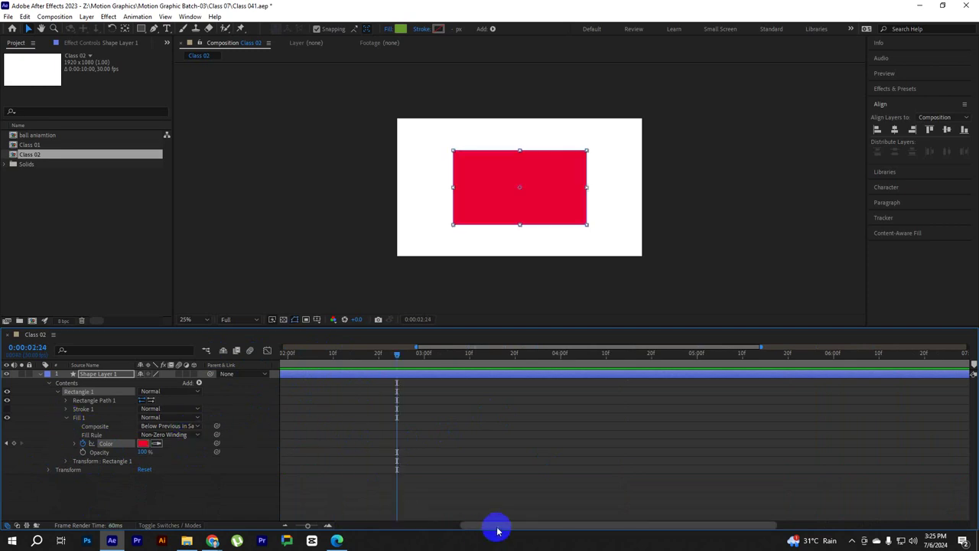
{"action": "left_click_drag", "start_coordinate": [497, 526], "coordinate": [312, 526]}
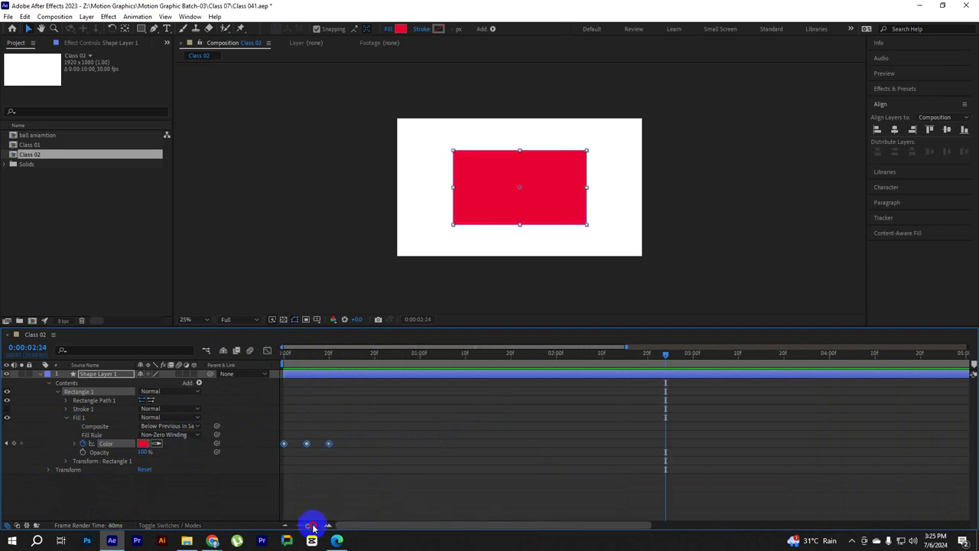
{"action": "mouse_move", "coordinate": [339, 357]}
{"action": "left_mouse_down"}
{"action": "mouse_move", "coordinate": [70, 411]}
{"action": "mouse_move", "coordinate": [132, 470]}
{"action": "left_mouse_up"}
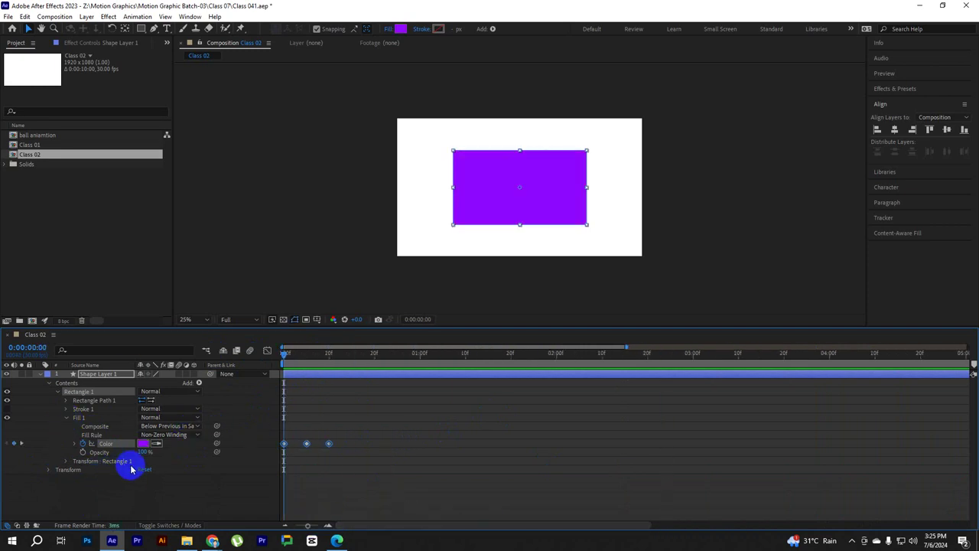
Keyframe Fill 1's Opacity at 0% on frame 0 and 100% on frame 5, then preview the fade-in
{"action": "left_click", "coordinate": [310, 490]}
{"action": "left_click", "coordinate": [317, 375]}
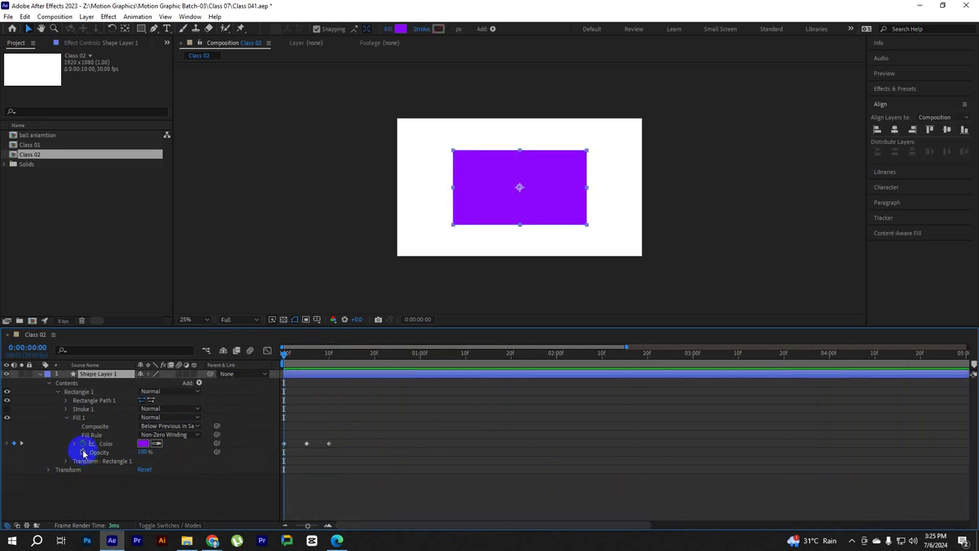
{"action": "left_click", "coordinate": [83, 452]}
{"action": "left_click", "coordinate": [143, 452]}
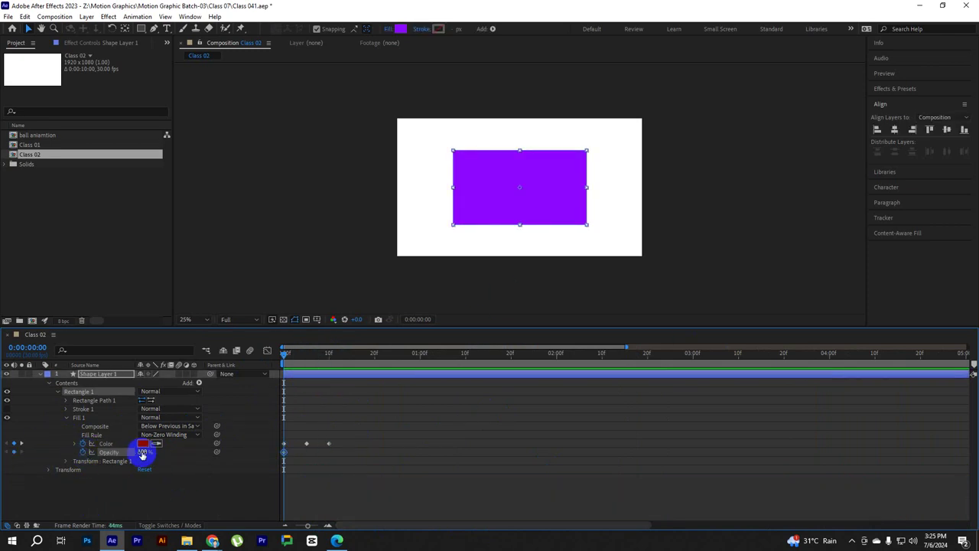
{"action": "type", "text": "0"}
{"action": "key", "text": "Return"}
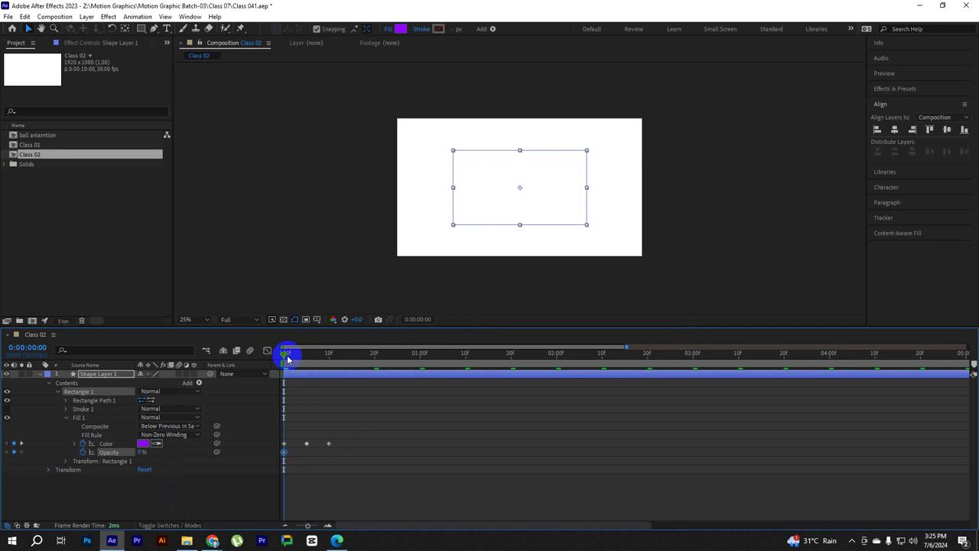
{"action": "left_click", "coordinate": [146, 448]}
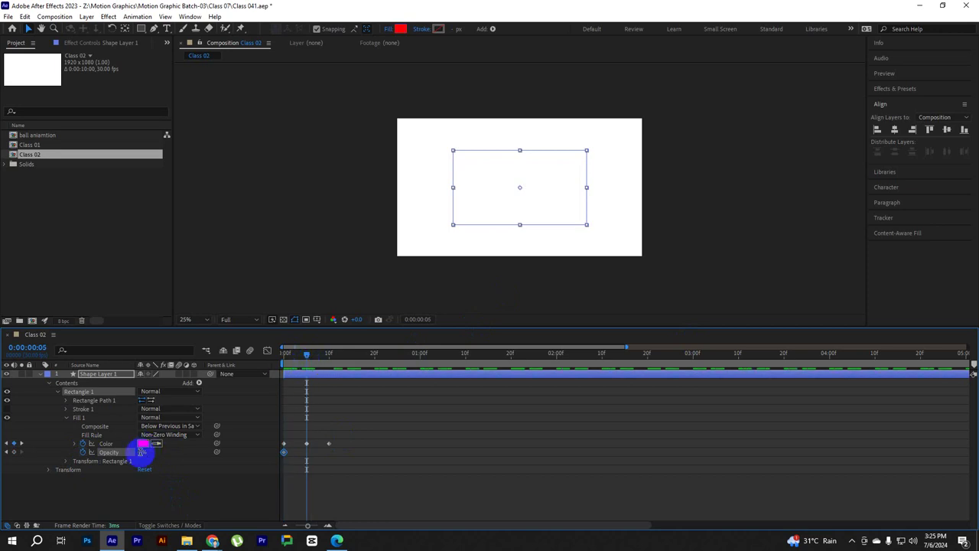
{"action": "type", "text": "100"}
{"action": "key", "text": "Return"}
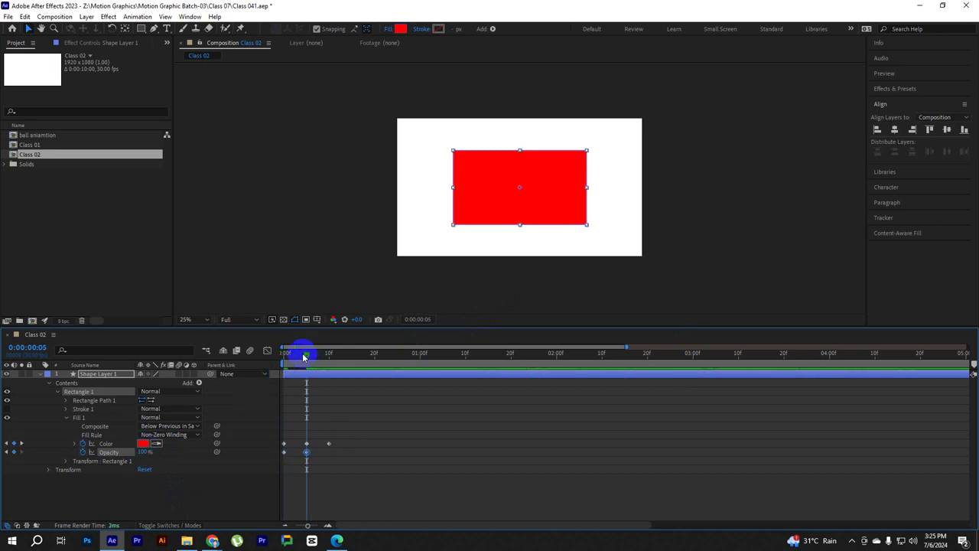
{"action": "left_click_drag", "start_coordinate": [306, 352], "coordinate": [284, 352]}
{"action": "key", "text": "space"}
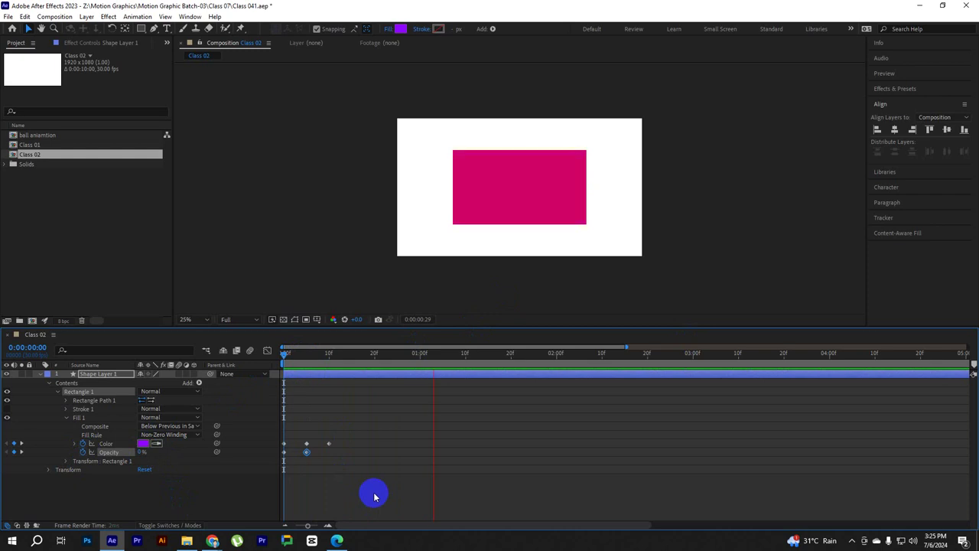
Add Opacity keyframes of 100% at 2:00, 0% at 2:05 and 100% at 2:10
{"action": "left_click_drag", "start_coordinate": [549, 354], "coordinate": [555, 362]}
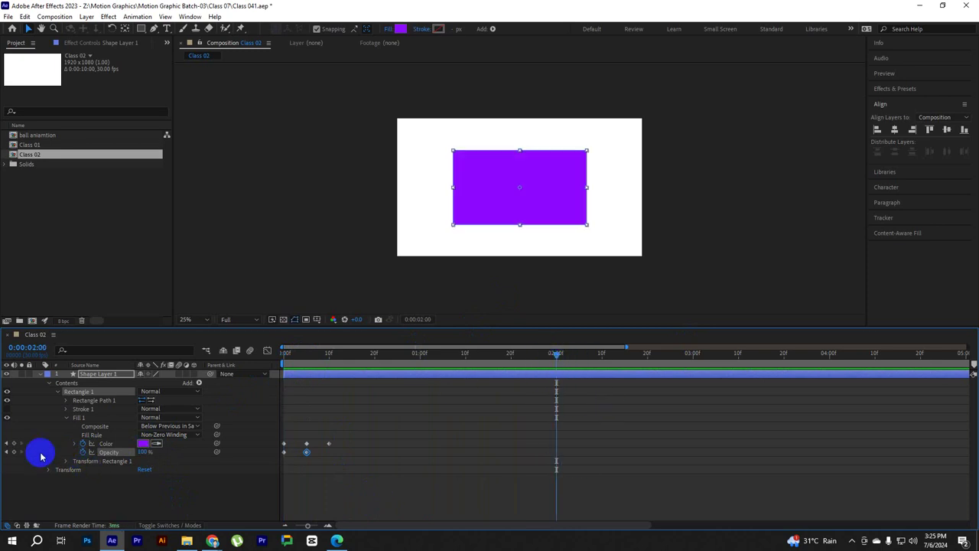
{"action": "left_click", "coordinate": [13, 452]}
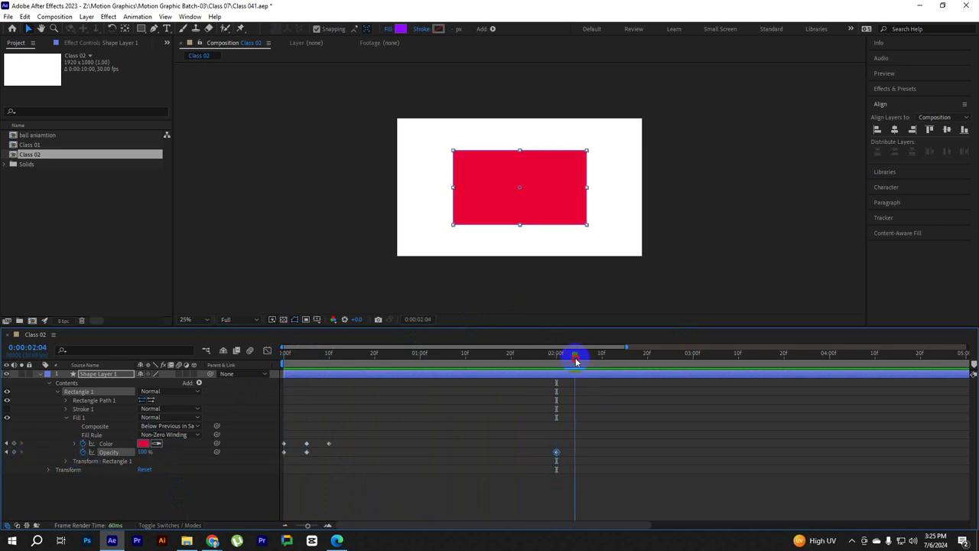
{"action": "left_click", "coordinate": [98, 451]}
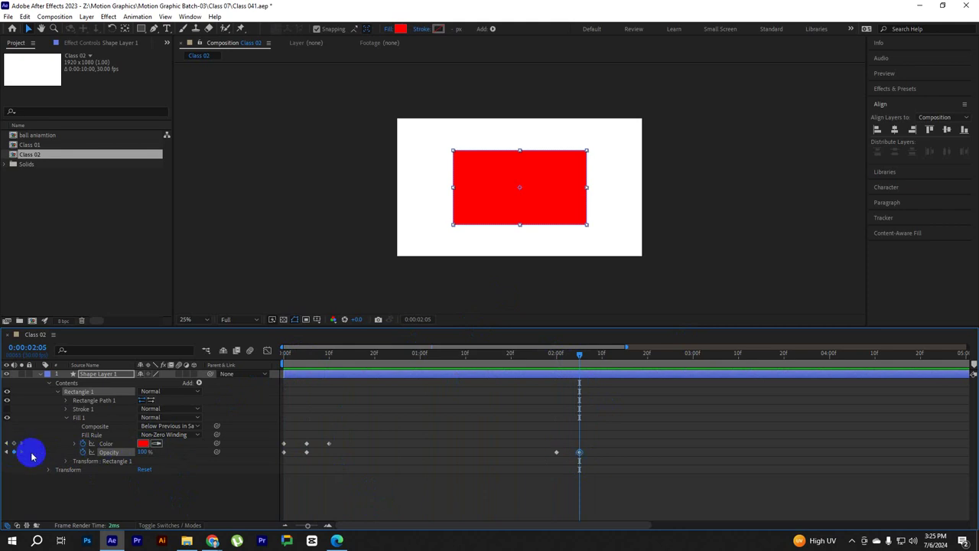
{"action": "left_click", "coordinate": [141, 451]}
{"action": "type", "text": "0"}
{"action": "key", "text": "Return"}
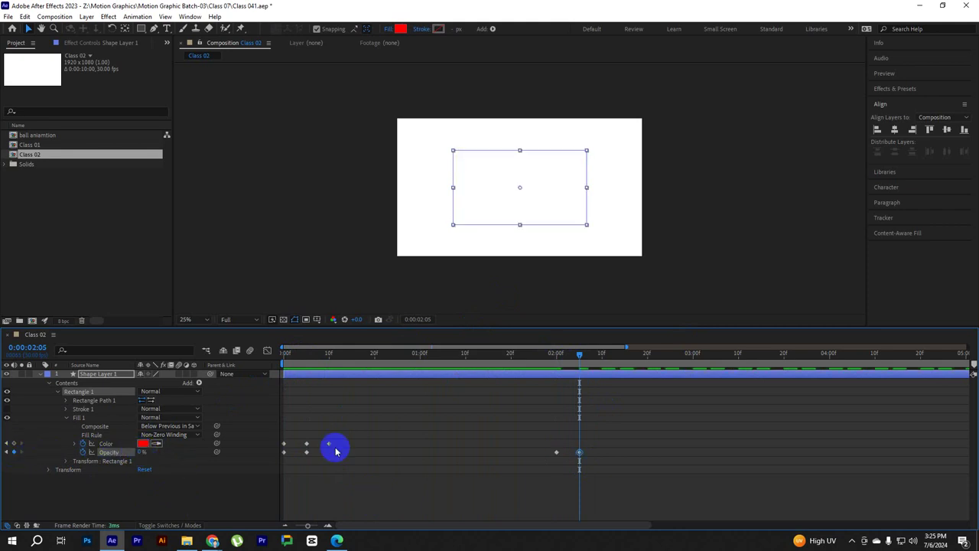
{"action": "left_click_drag", "start_coordinate": [581, 355], "coordinate": [601, 356]}
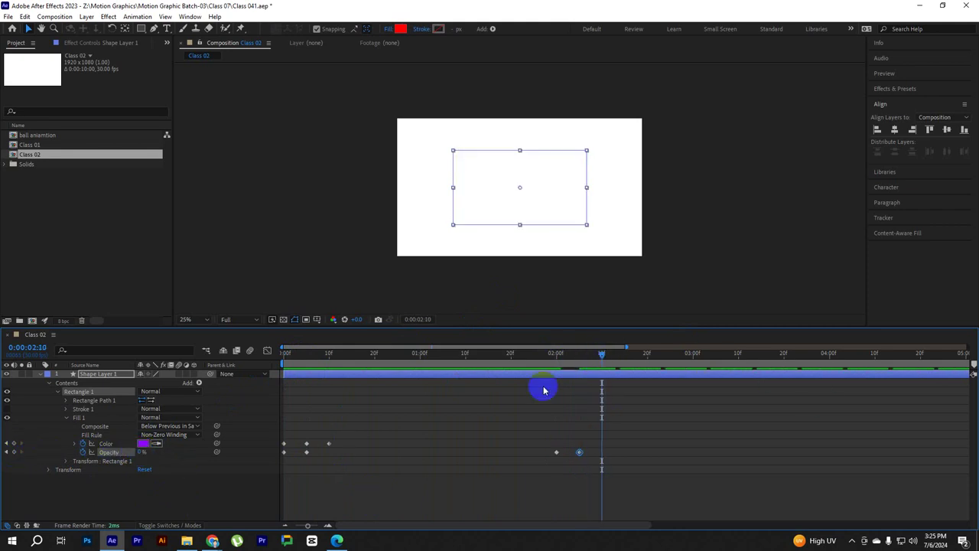
{"action": "left_click", "coordinate": [93, 452]}
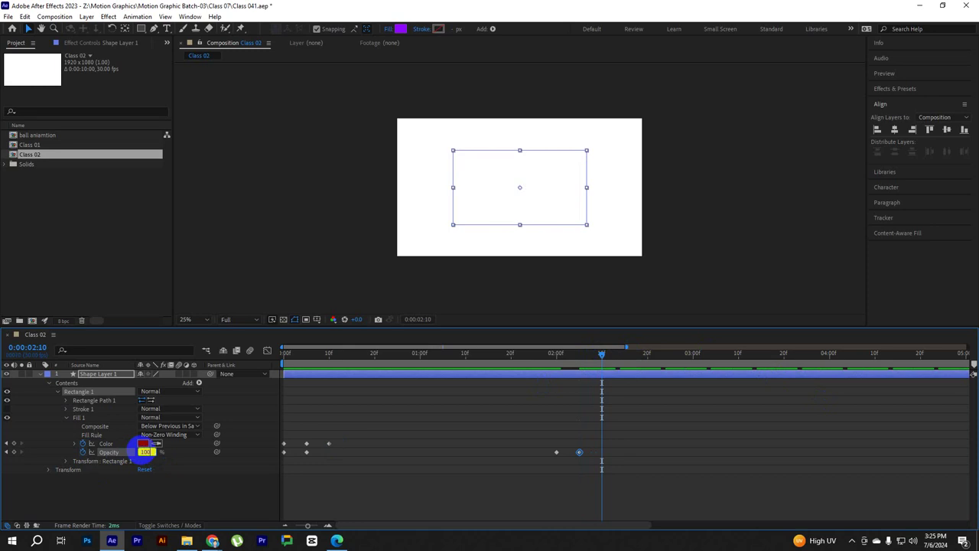
{"action": "key", "text": "Return"}
{"action": "left_click_drag", "start_coordinate": [415, 354], "coordinate": [161, 380]}
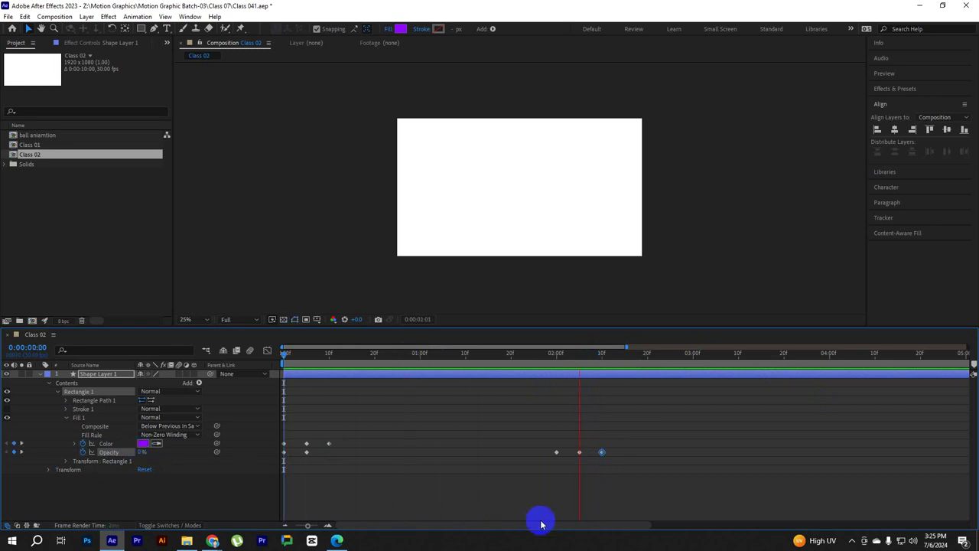
{"action": "left_click", "coordinate": [295, 400]}
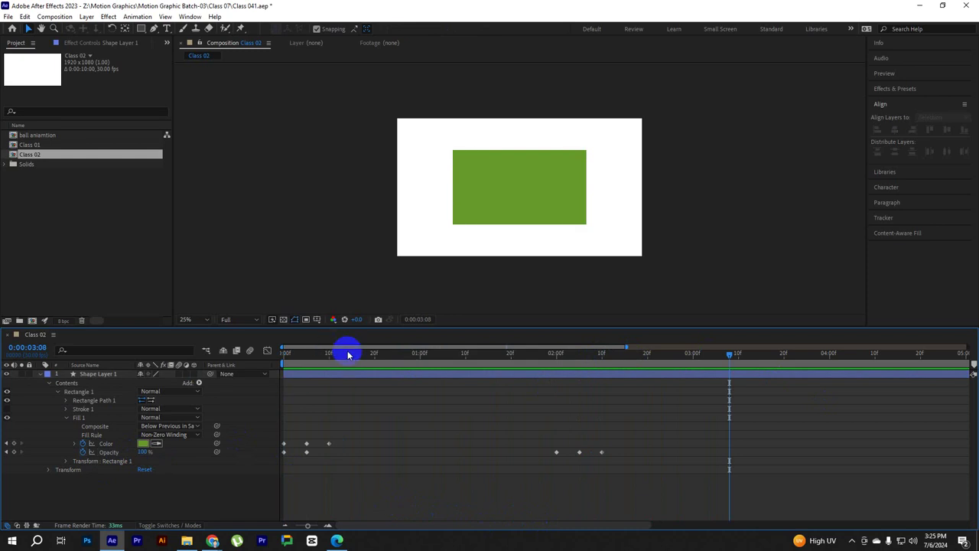
{"action": "left_click", "coordinate": [77, 419]}
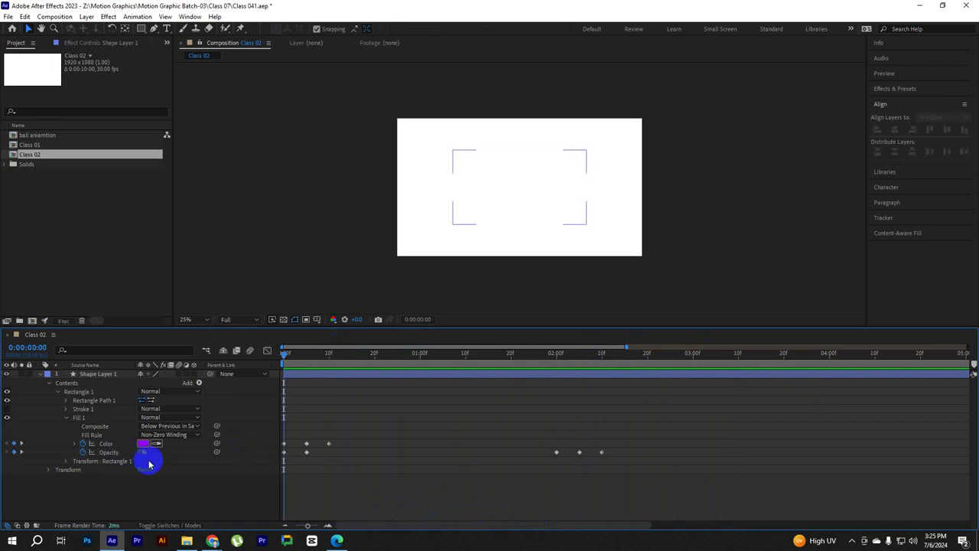
Review Fill 1's Composite and Fill Rule options, leaving both unchanged
{"action": "left_click", "coordinate": [67, 418]}
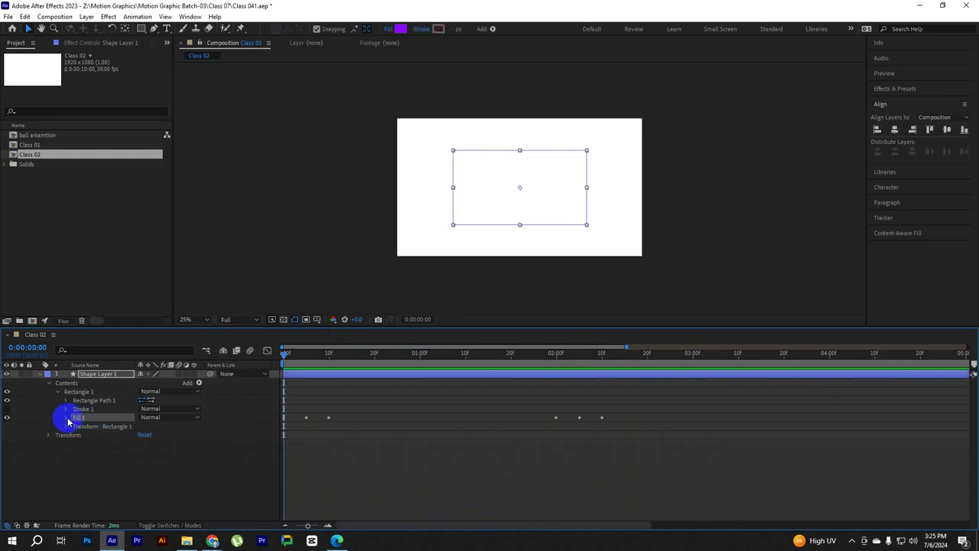
{"action": "left_click", "coordinate": [67, 418]}
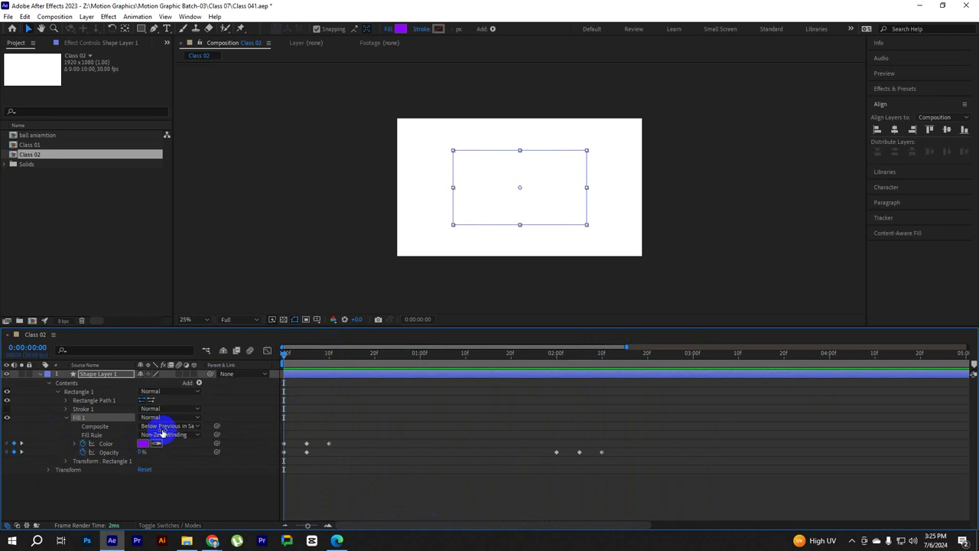
{"action": "left_click", "coordinate": [165, 425]}
{"action": "left_click", "coordinate": [193, 487]}
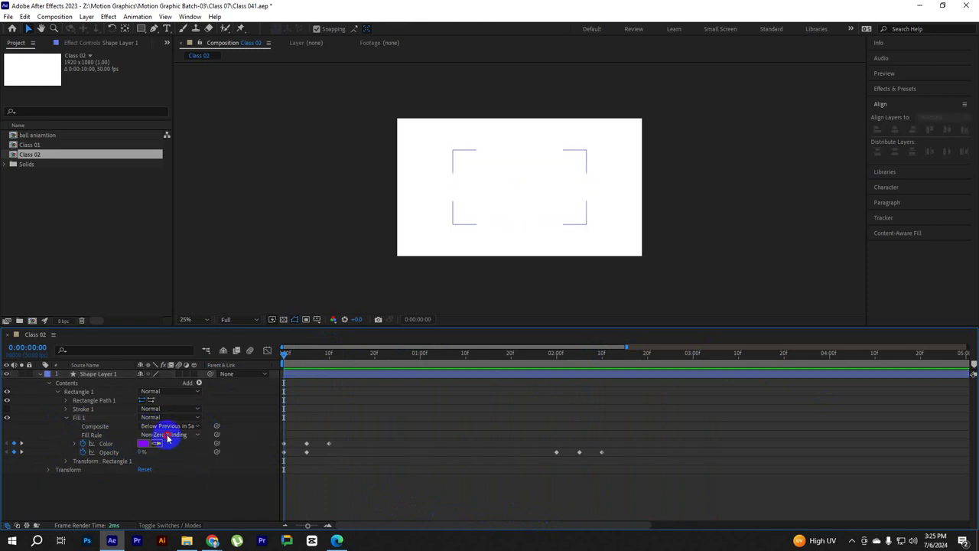
{"action": "left_click", "coordinate": [167, 434]}
{"action": "left_click", "coordinate": [171, 485]}
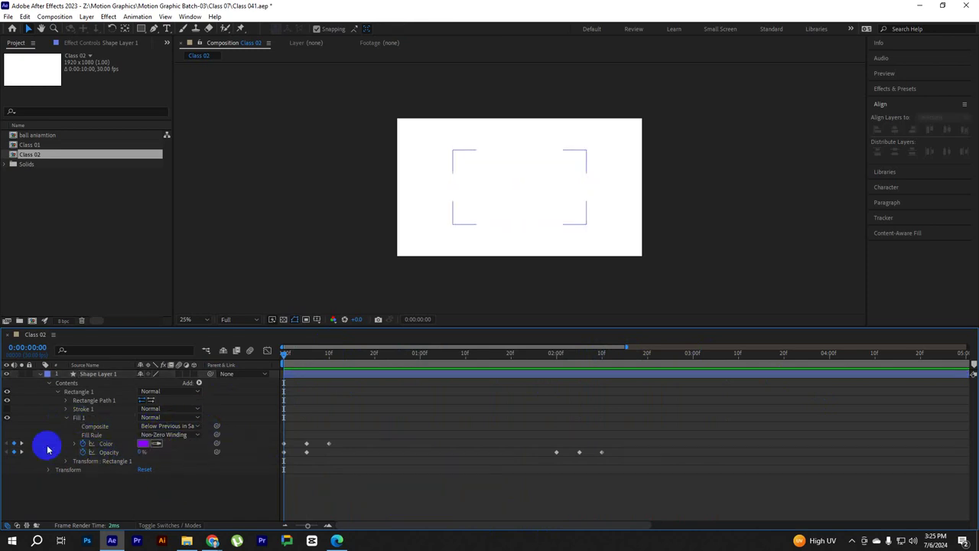
{"action": "left_click", "coordinate": [81, 419]}
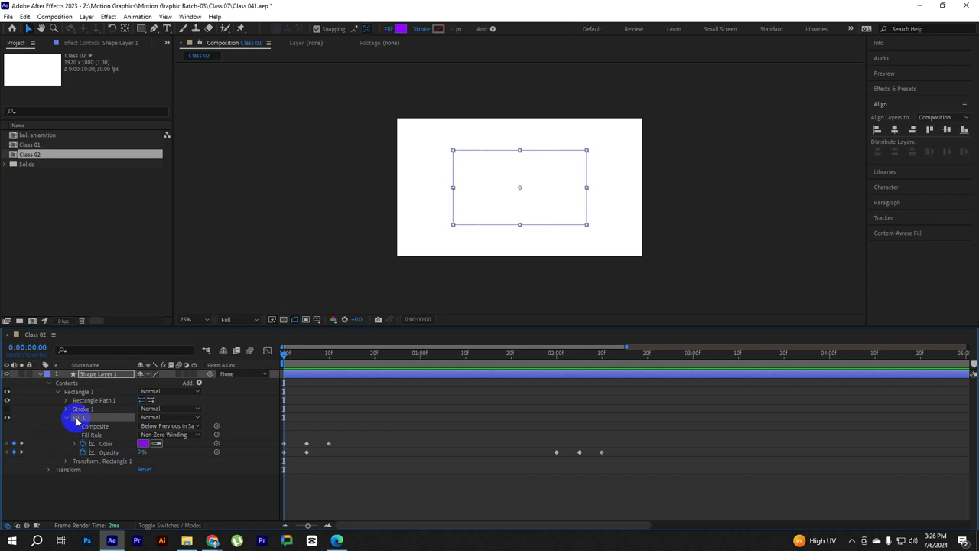
Remove the fill Color and Opacity keyframes and set Opacity back to 100%
{"action": "left_click", "coordinate": [82, 443]}
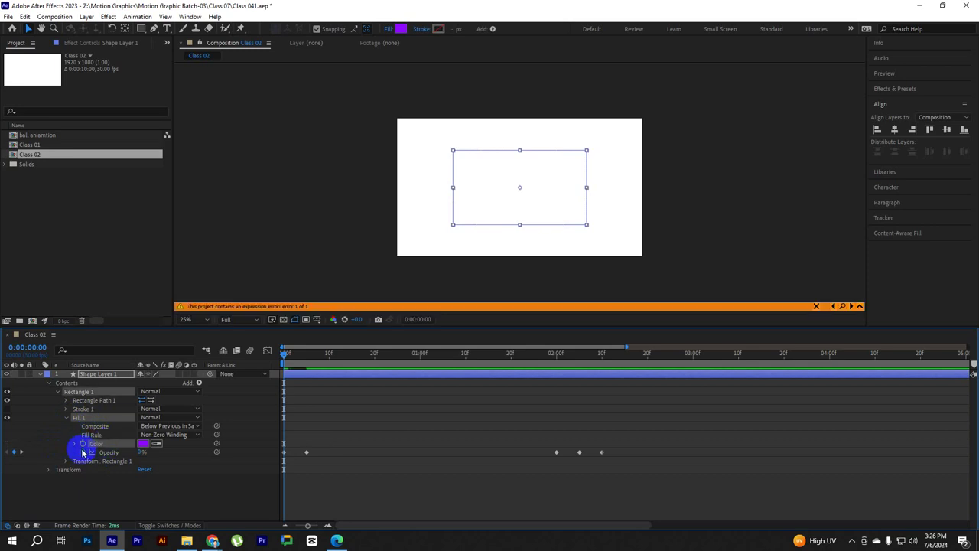
{"action": "left_click", "coordinate": [82, 452]}
{"action": "type", "text": "100"}
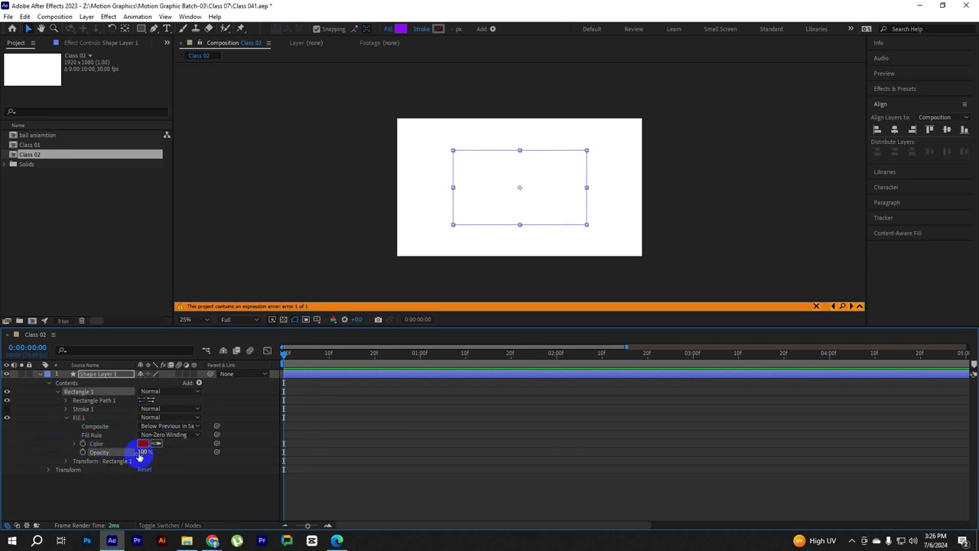
{"action": "key", "text": "Return"}
Tidy the rectangle's properties, reselect the purple rectangle and nudge it slightly left
{"action": "left_click", "coordinate": [66, 419]}
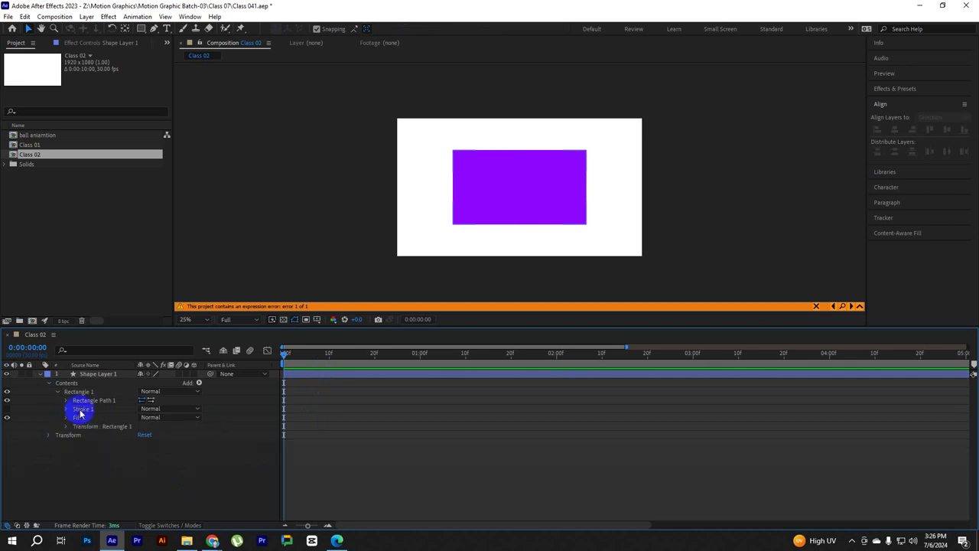
{"action": "left_click", "coordinate": [92, 407]}
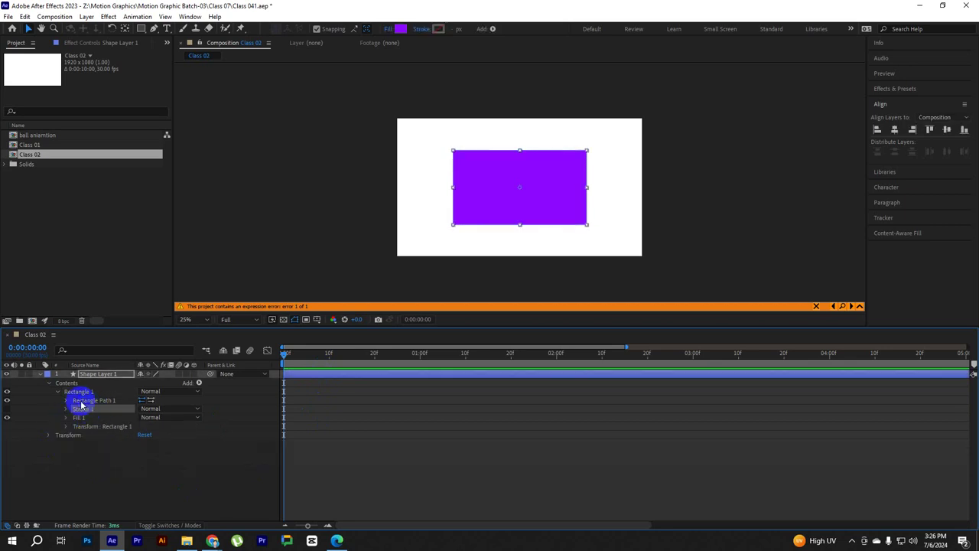
{"action": "left_click", "coordinate": [67, 400]}
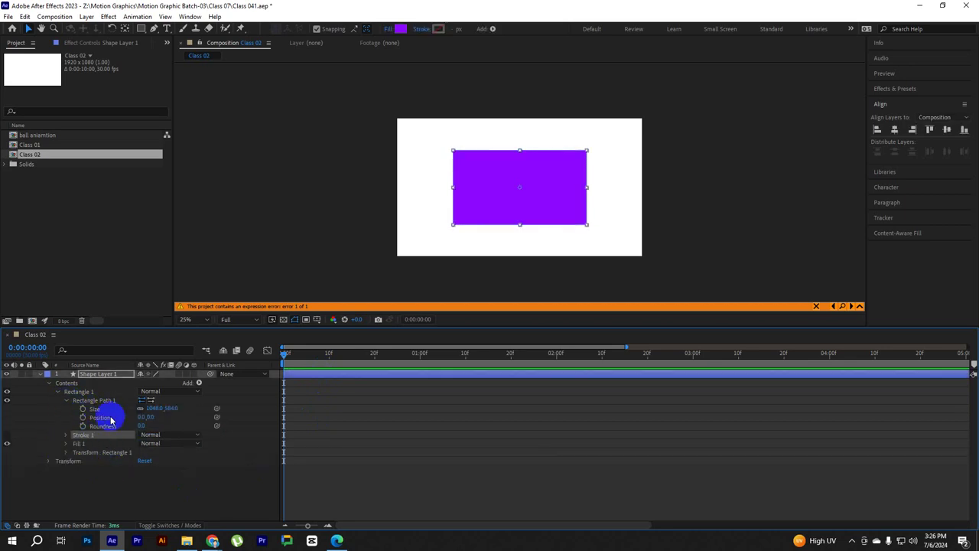
{"action": "left_click", "coordinate": [542, 170]}
{"action": "scroll", "coordinate": [502, 191], "scroll_direction": "up", "scroll_amount": 2}
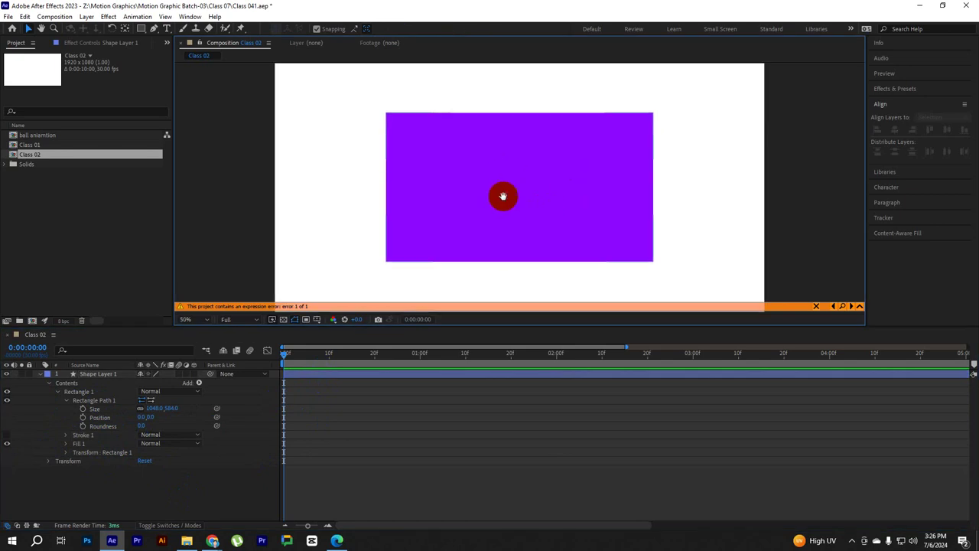
{"action": "scroll", "coordinate": [511, 208], "scroll_direction": "down", "scroll_amount": 4}
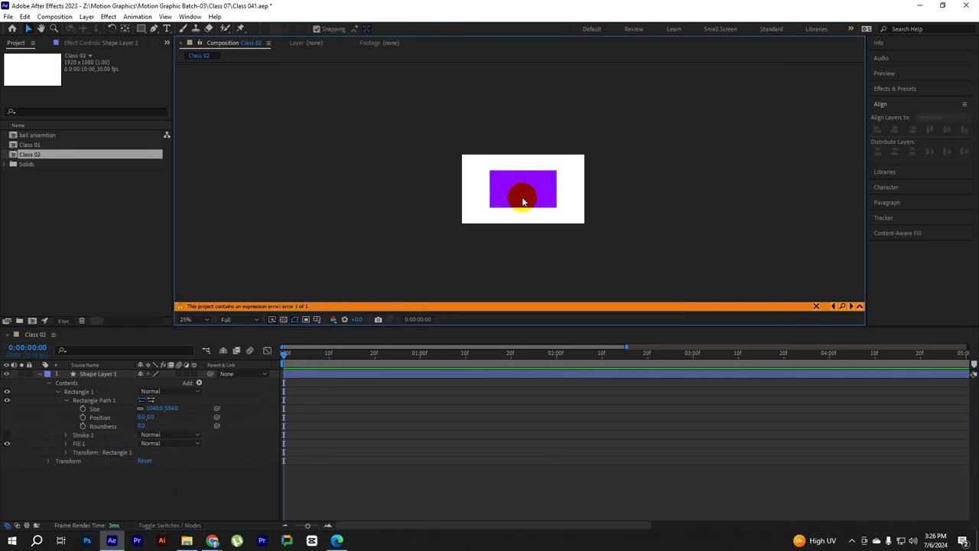
{"action": "scroll", "coordinate": [523, 201], "scroll_direction": "up", "scroll_amount": 4}
{"action": "left_click", "coordinate": [439, 168]}
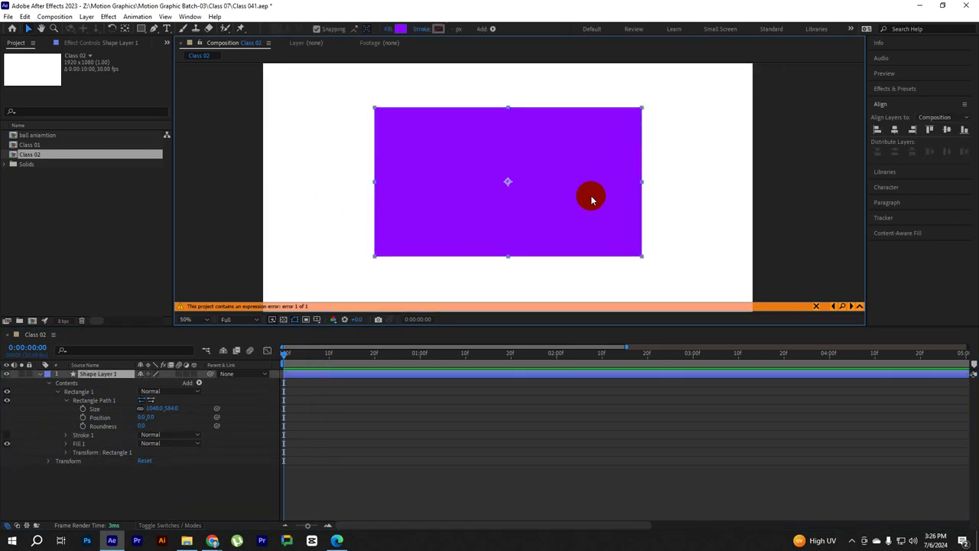
{"action": "scroll", "coordinate": [592, 201], "scroll_direction": "down", "scroll_amount": 2}
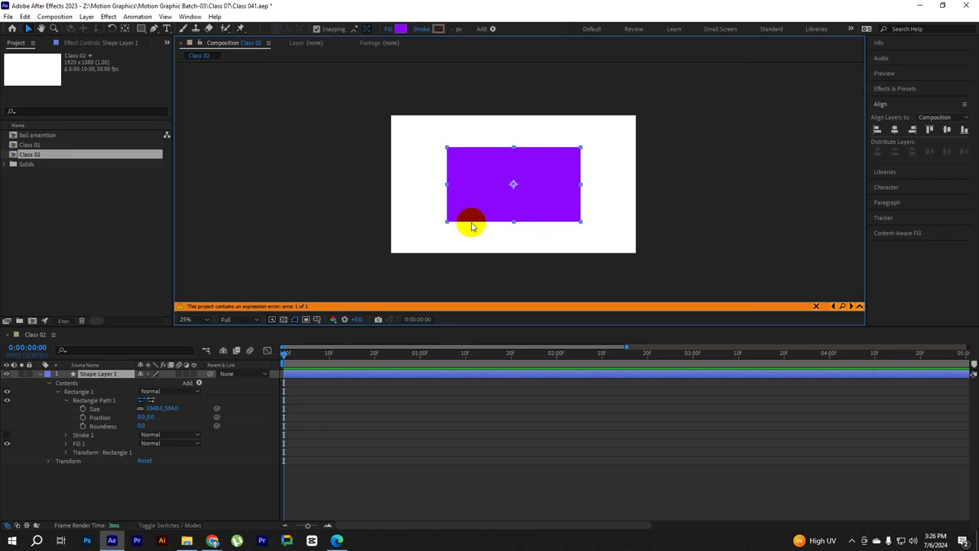
{"action": "left_click", "coordinate": [523, 199]}
{"action": "mouse_move", "coordinate": [525, 195]}
{"action": "left_mouse_down"}
{"action": "mouse_move", "coordinate": [534, 201]}
{"action": "mouse_move", "coordinate": [423, 201]}
{"action": "mouse_move", "coordinate": [521, 204]}
{"action": "left_mouse_up"}
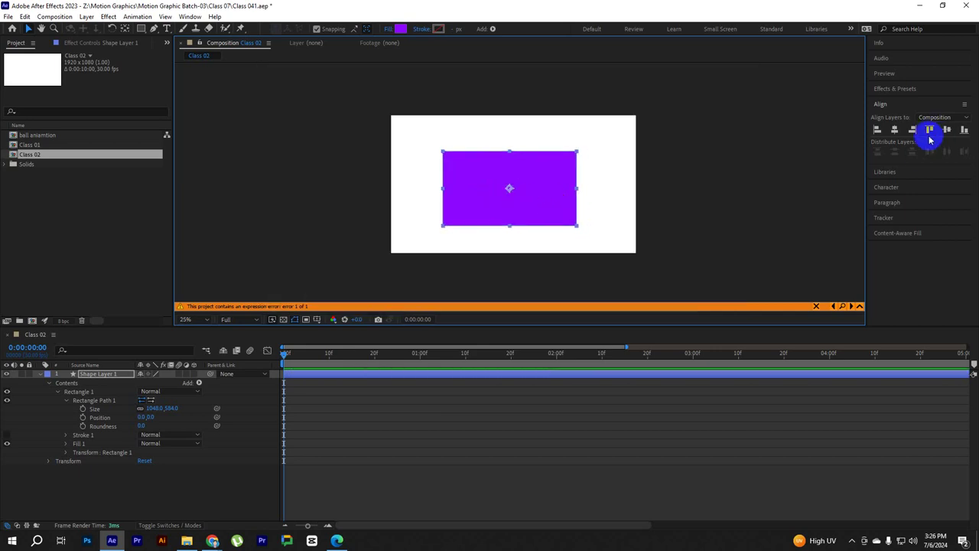
Align the rectangle to the vertical centre and drag a ruler guide to its left edge
{"action": "left_click", "coordinate": [946, 130]}
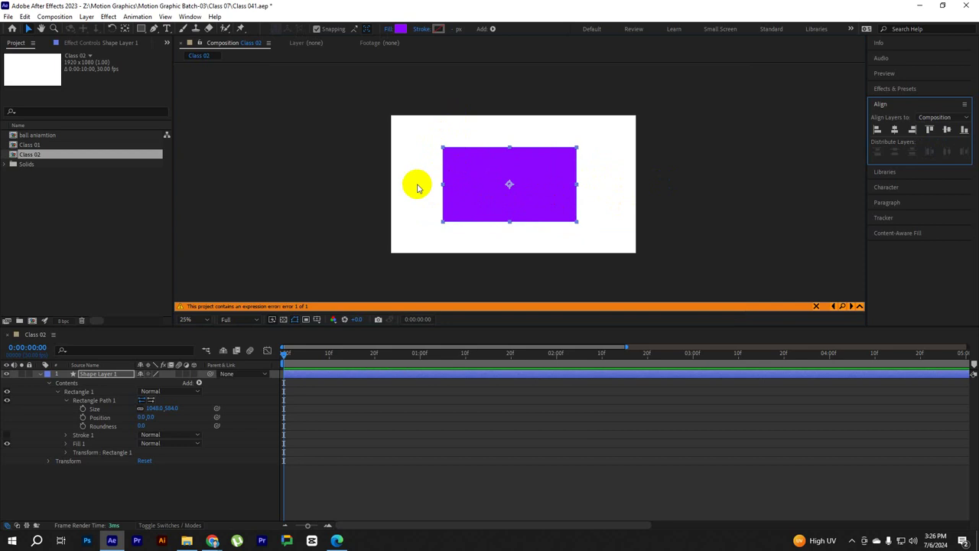
{"action": "key", "text": "ctrl+r"}
{"action": "left_click_drag", "start_coordinate": [179, 145], "coordinate": [446, 173]}
{"action": "left_click", "coordinate": [514, 142]}
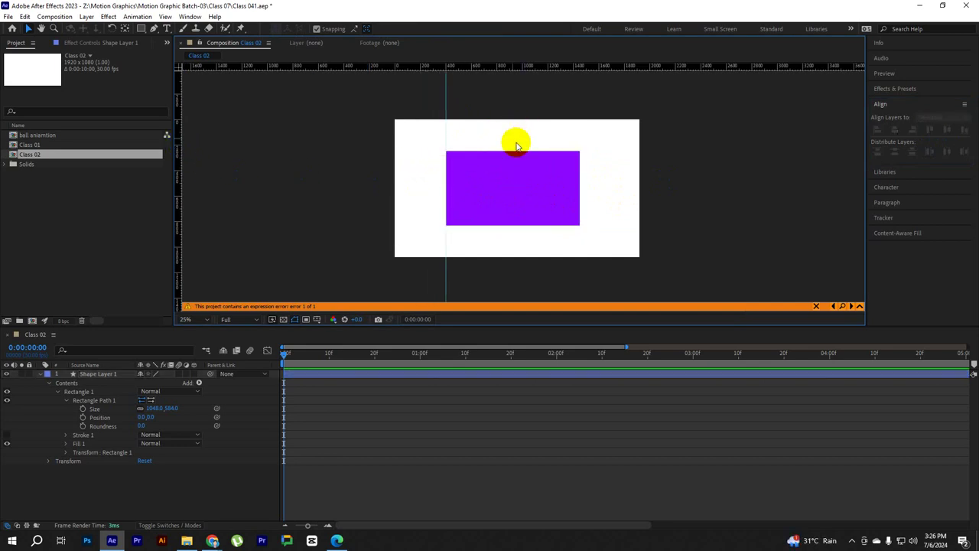
{"action": "left_click", "coordinate": [498, 181]}
{"action": "left_click", "coordinate": [503, 186]}
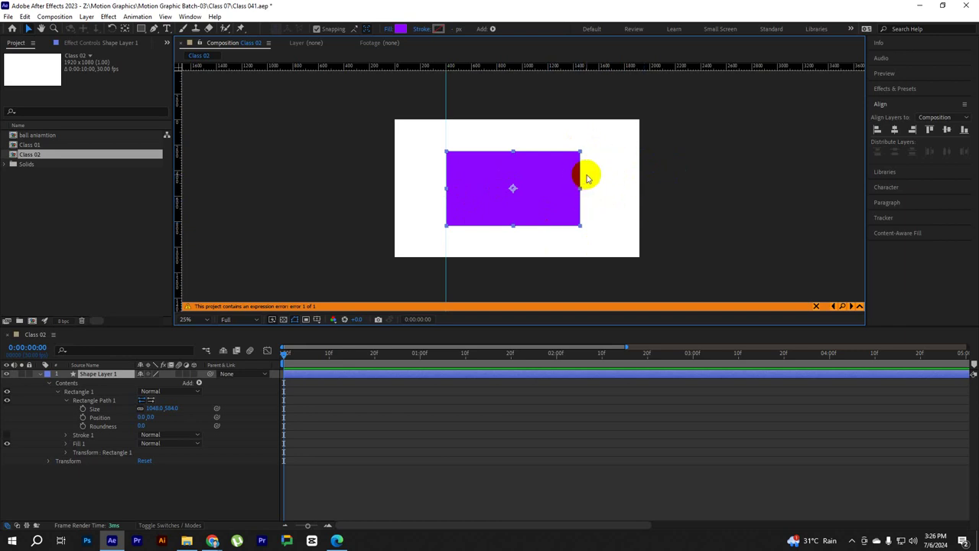
{"action": "left_click", "coordinate": [301, 373]}
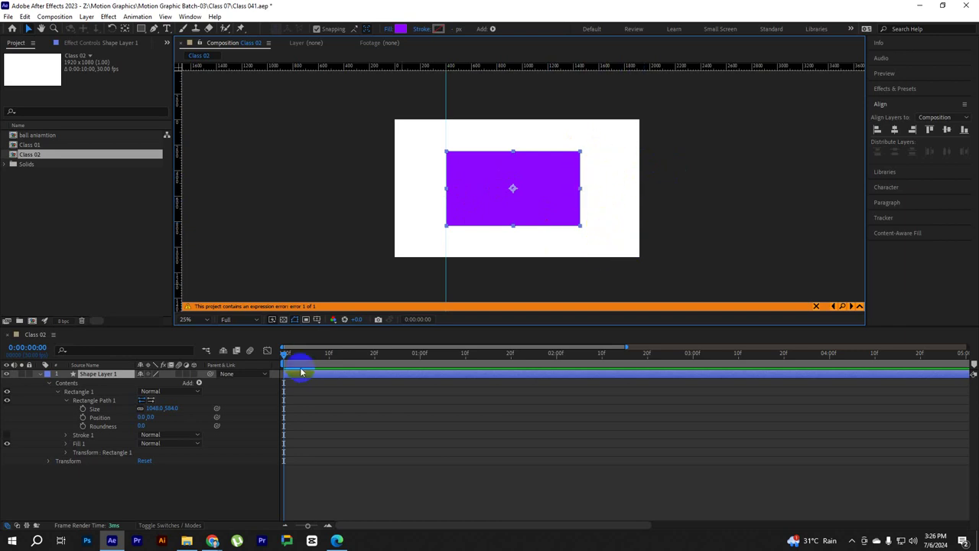
{"action": "left_click", "coordinate": [543, 191]}
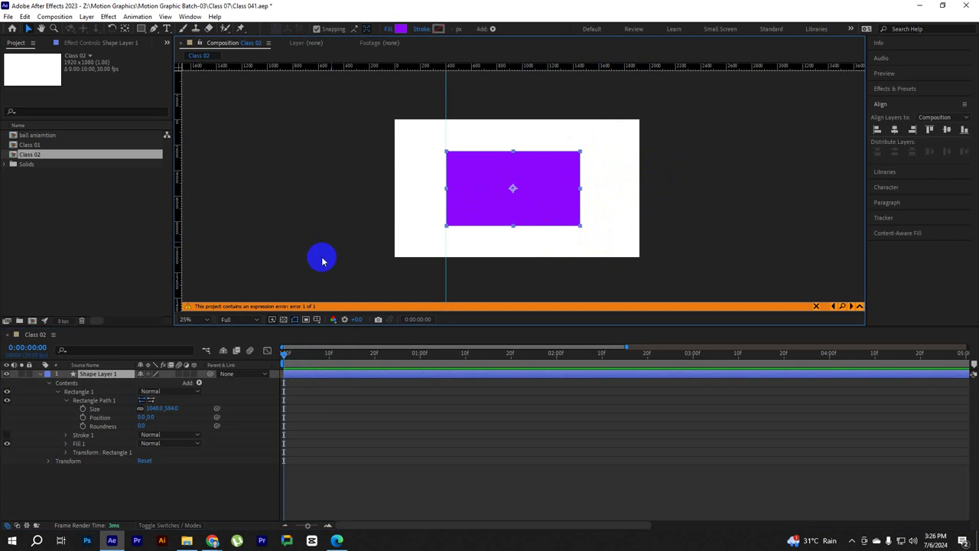
Convert Rectangle Path 1 to a Bezier path and select the resulting Path property
{"action": "right_click", "coordinate": [100, 402]}
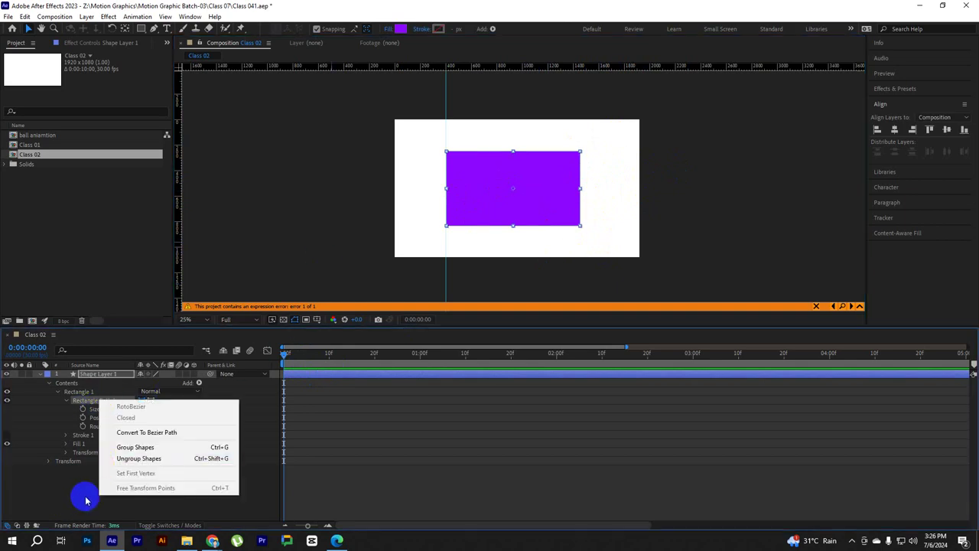
{"action": "left_click", "coordinate": [60, 500]}
{"action": "left_click", "coordinate": [86, 403]}
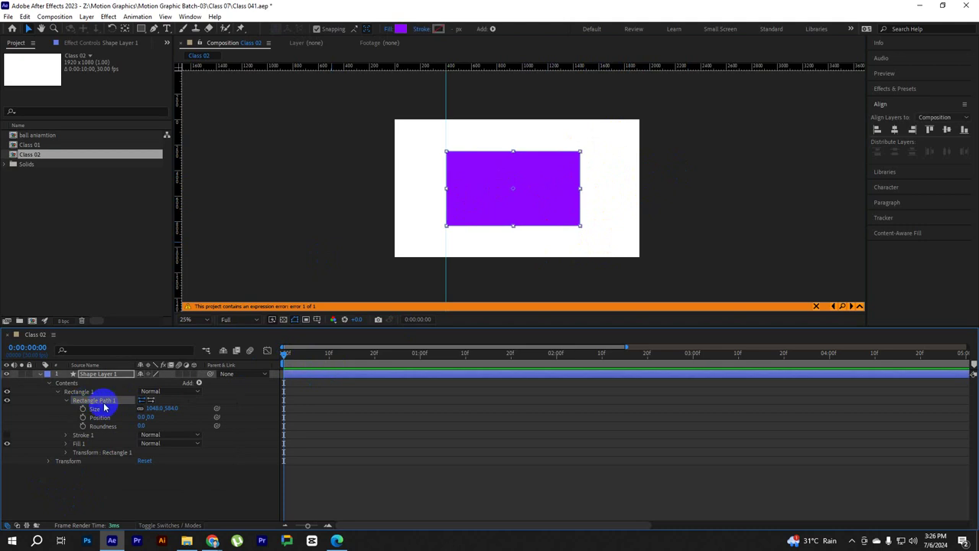
{"action": "right_click", "coordinate": [104, 406]}
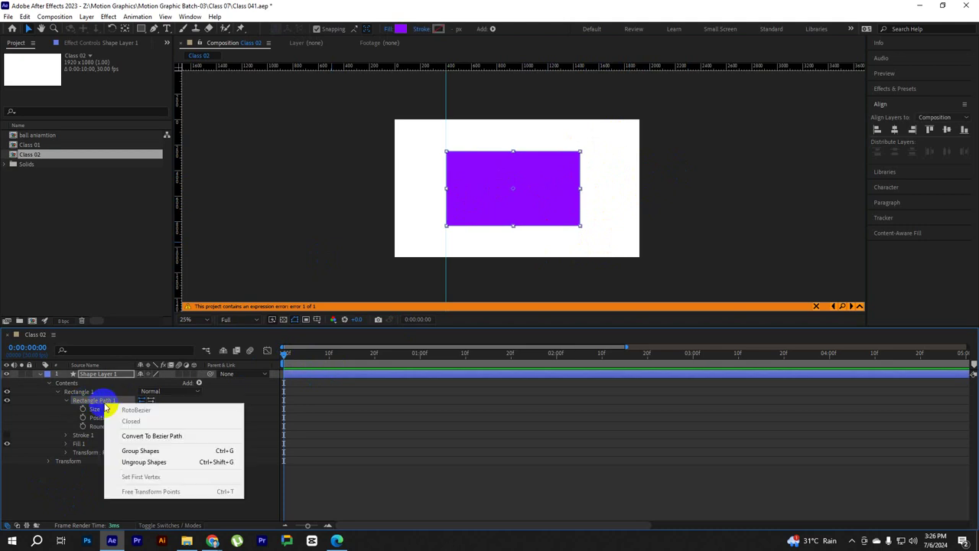
{"action": "left_click", "coordinate": [169, 436]}
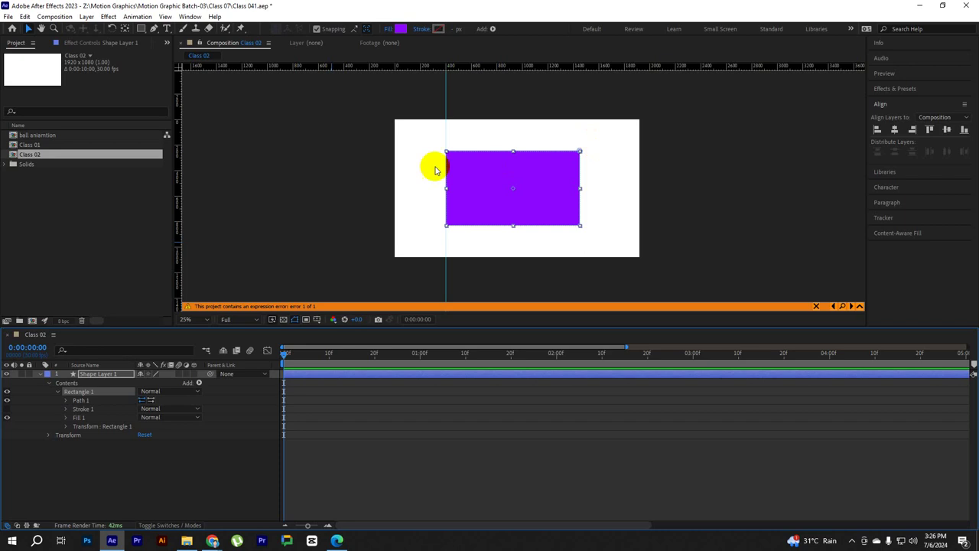
{"action": "key", "text": "ctrl+z"}
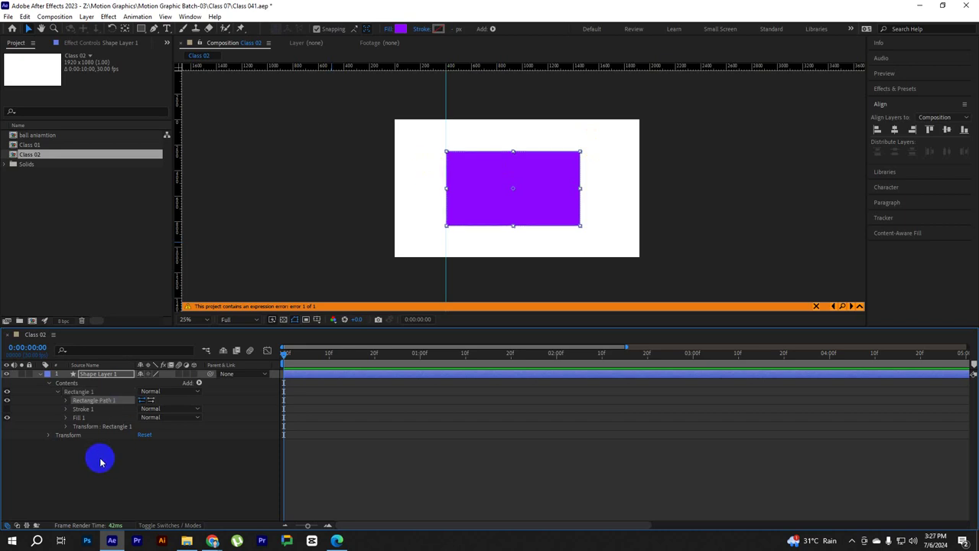
{"action": "left_click", "coordinate": [67, 400]}
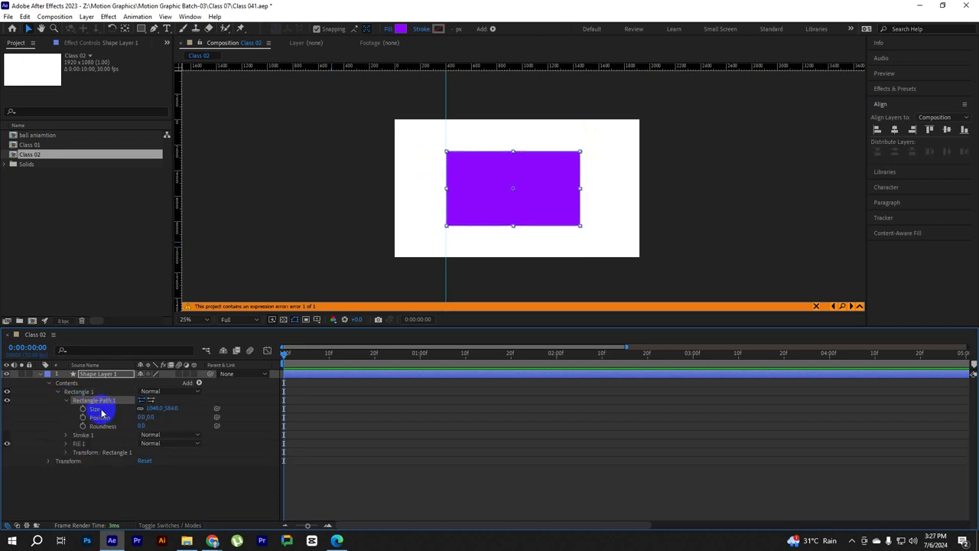
{"action": "right_click", "coordinate": [89, 404]}
{"action": "left_click", "coordinate": [136, 431]}
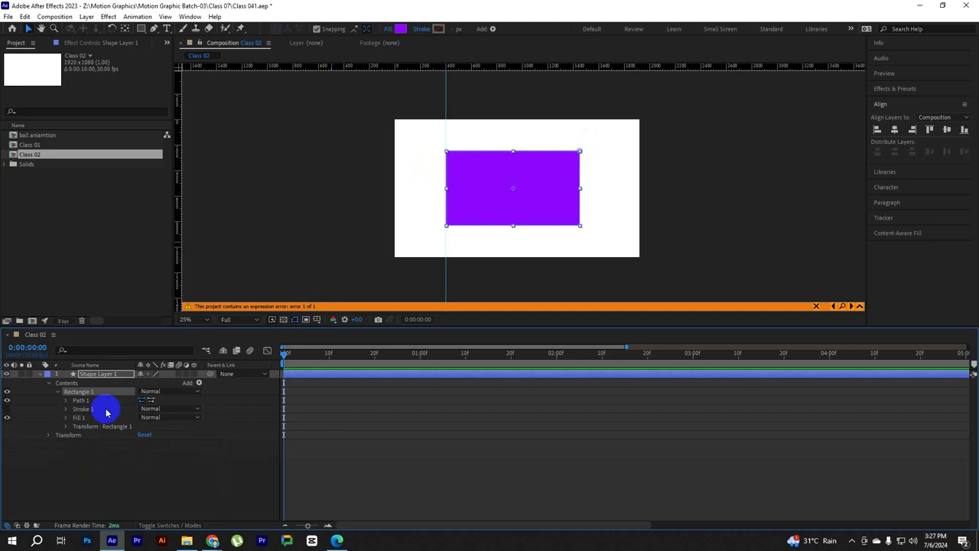
{"action": "left_click", "coordinate": [67, 401]}
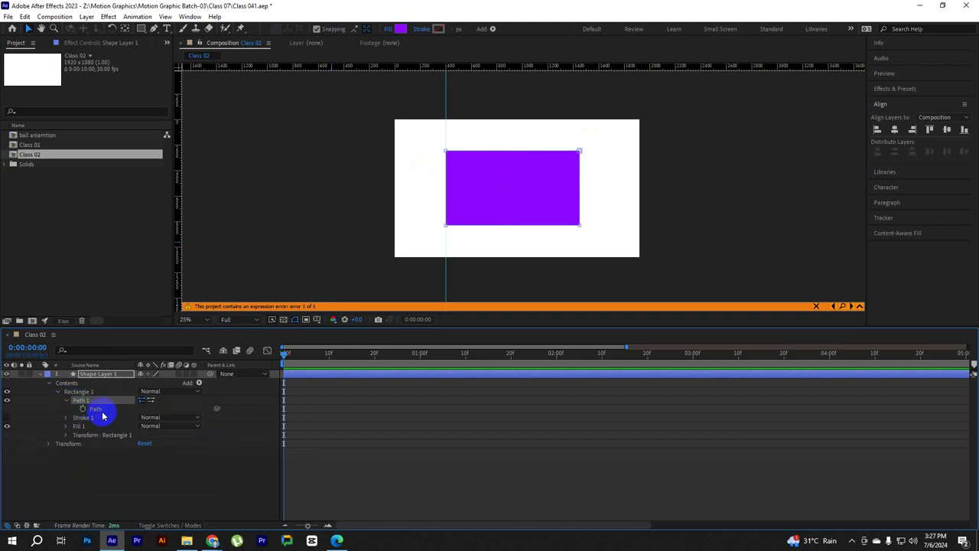
{"action": "left_click", "coordinate": [92, 411]}
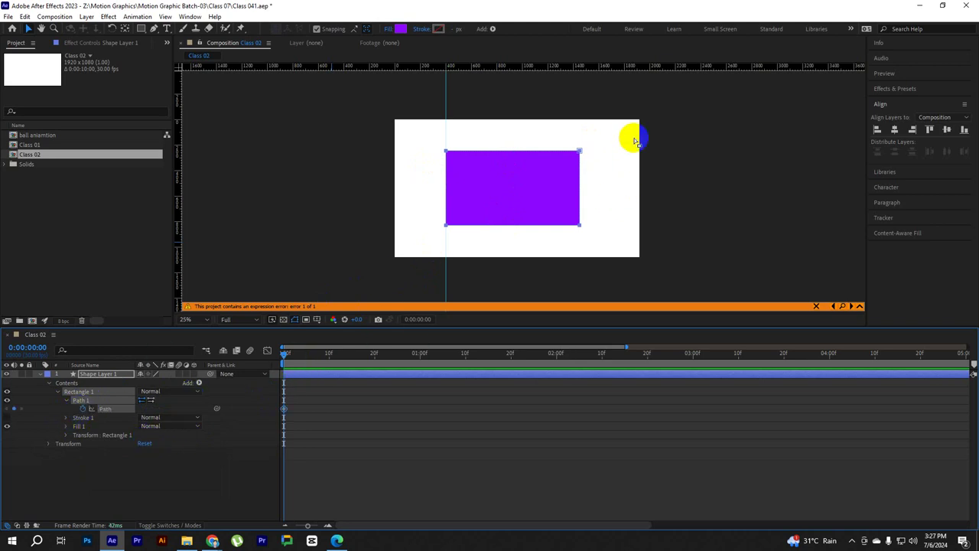
Collapse the rectangle's right-side points into a thin line at its left edge at frame 0
{"action": "left_click_drag", "start_coordinate": [82, 410], "coordinate": [598, 186]}
{"action": "left_click_drag", "start_coordinate": [546, 126], "coordinate": [627, 274]}
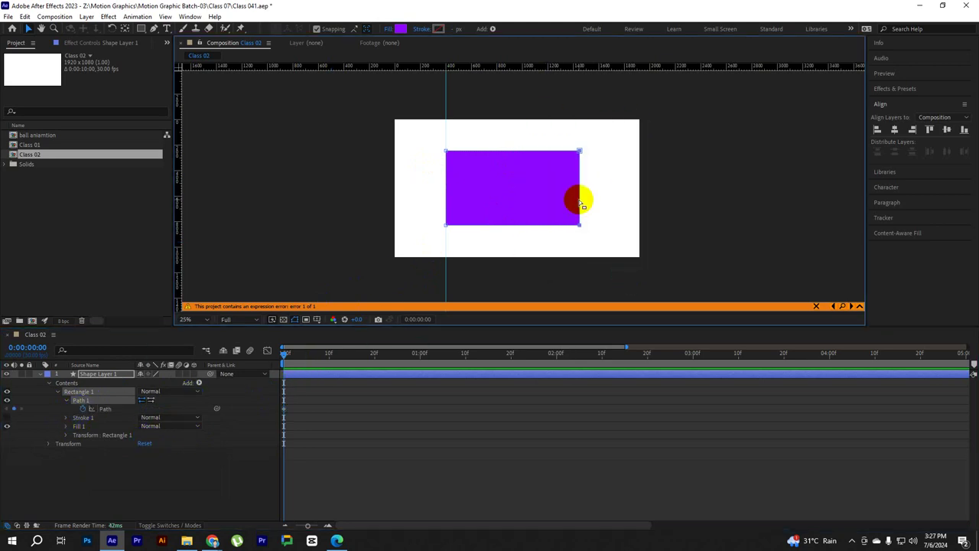
{"action": "left_click_drag", "start_coordinate": [546, 125], "coordinate": [624, 272]}
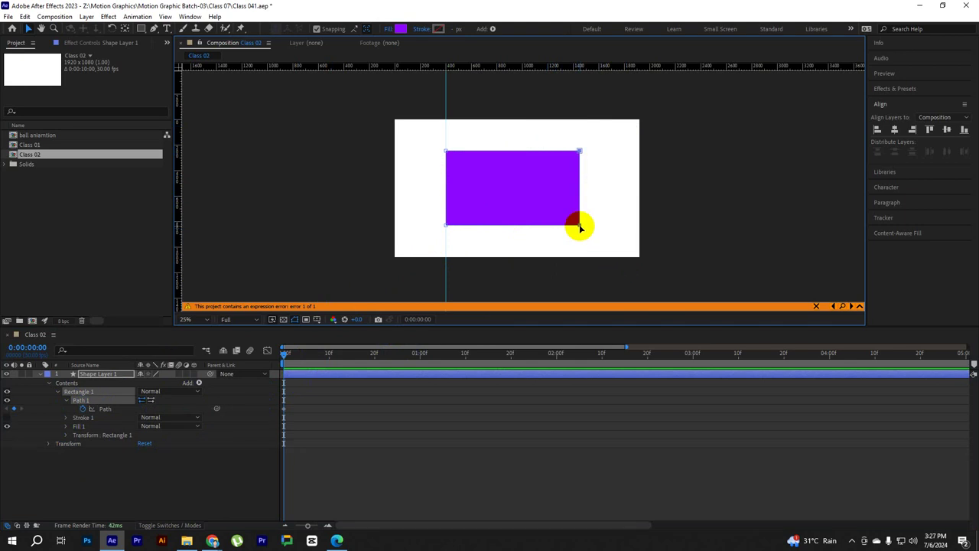
{"action": "left_click_drag", "start_coordinate": [580, 227], "coordinate": [447, 224]}
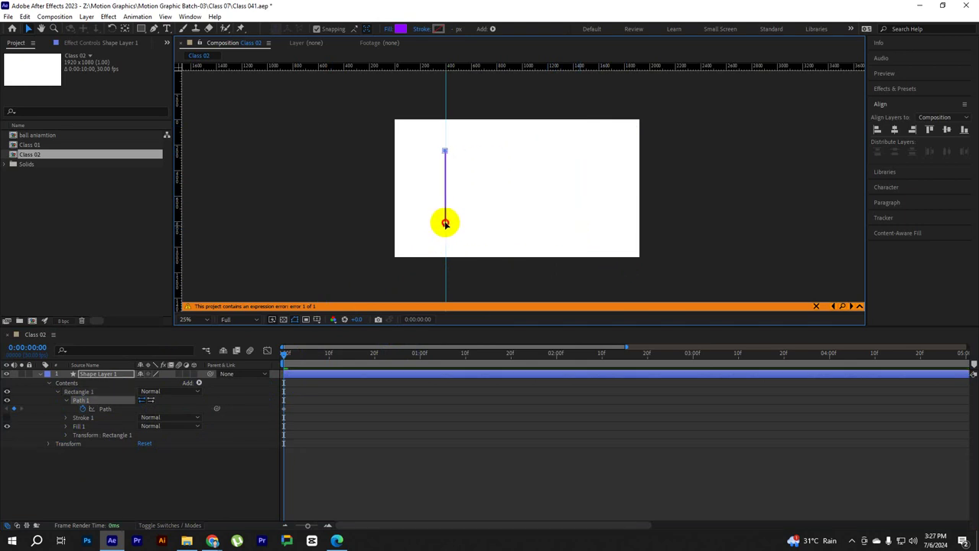
{"action": "left_click", "coordinate": [368, 458]}
{"action": "left_click_drag", "start_coordinate": [290, 357], "coordinate": [341, 360]}
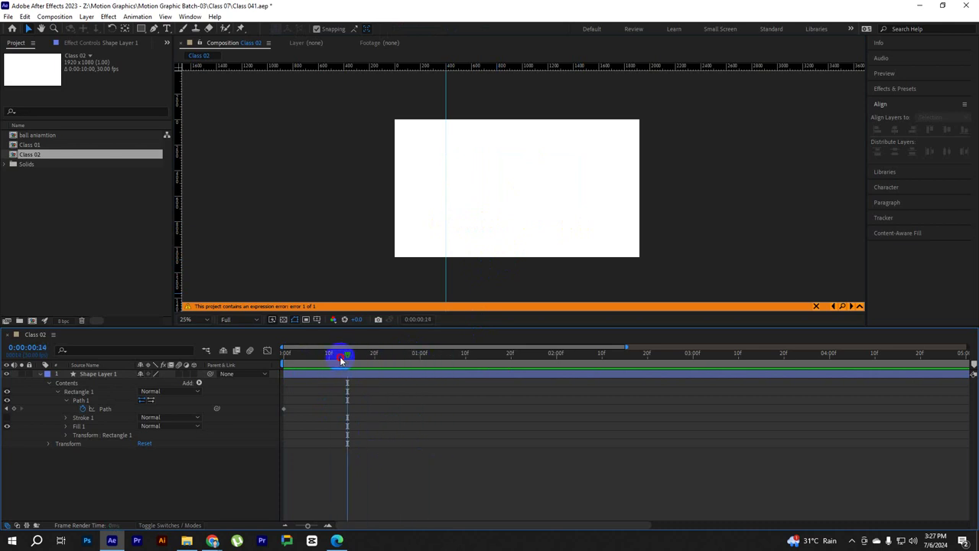
{"action": "left_click", "coordinate": [101, 408]}
{"action": "left_click_drag", "start_coordinate": [445, 152], "coordinate": [505, 151]}
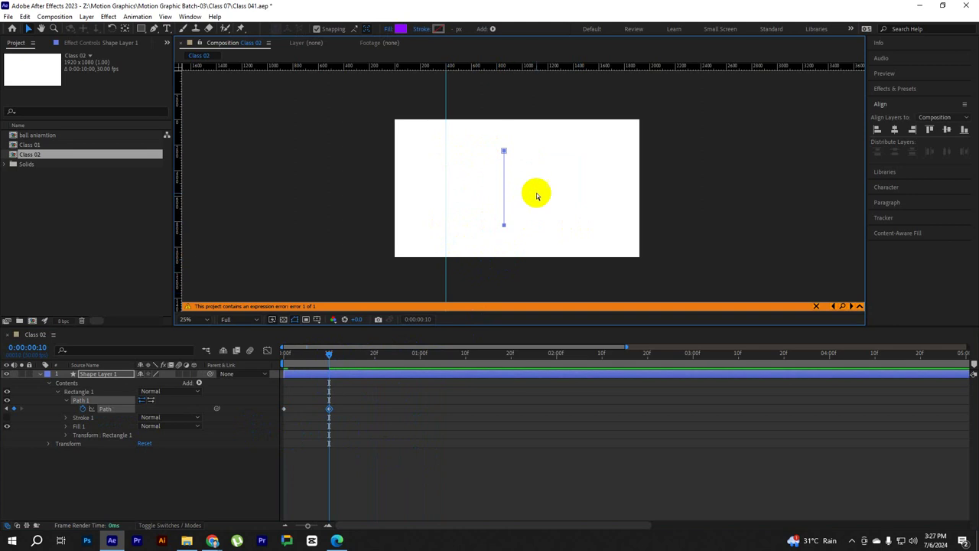
{"action": "key", "text": "Home"}
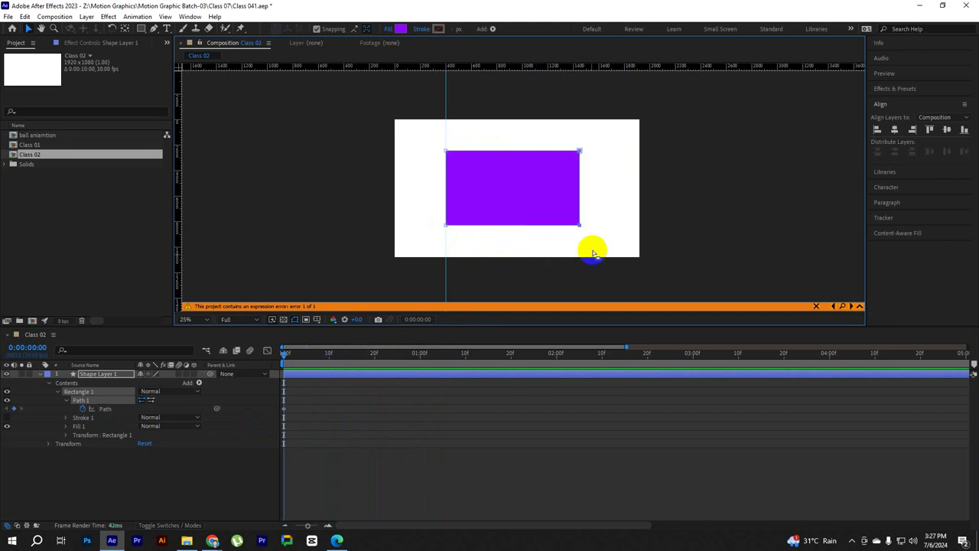
{"action": "left_click_drag", "start_coordinate": [579, 226], "coordinate": [447, 223]}
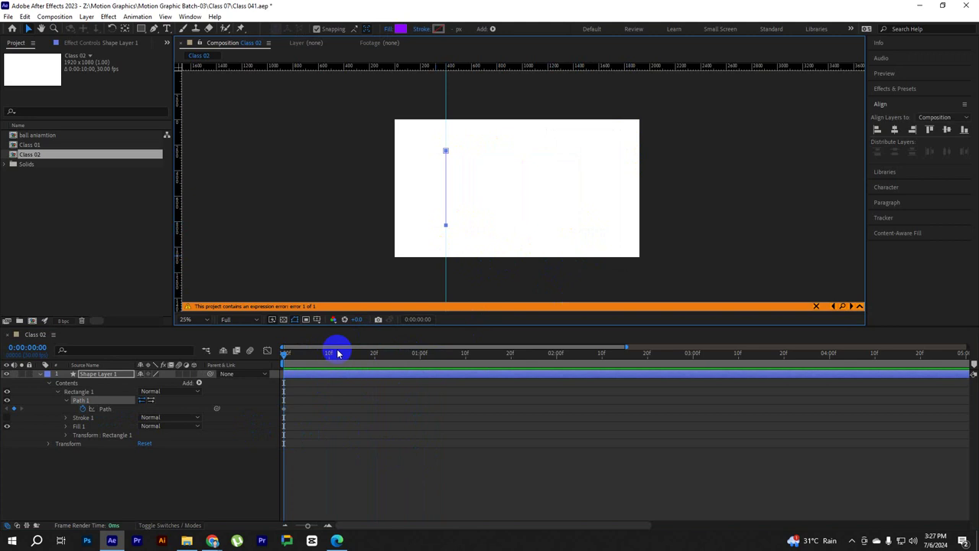
Around frame 10, widen the path back into a full rectangle and preview the growth
{"action": "left_click_drag", "start_coordinate": [285, 359], "coordinate": [333, 362]}
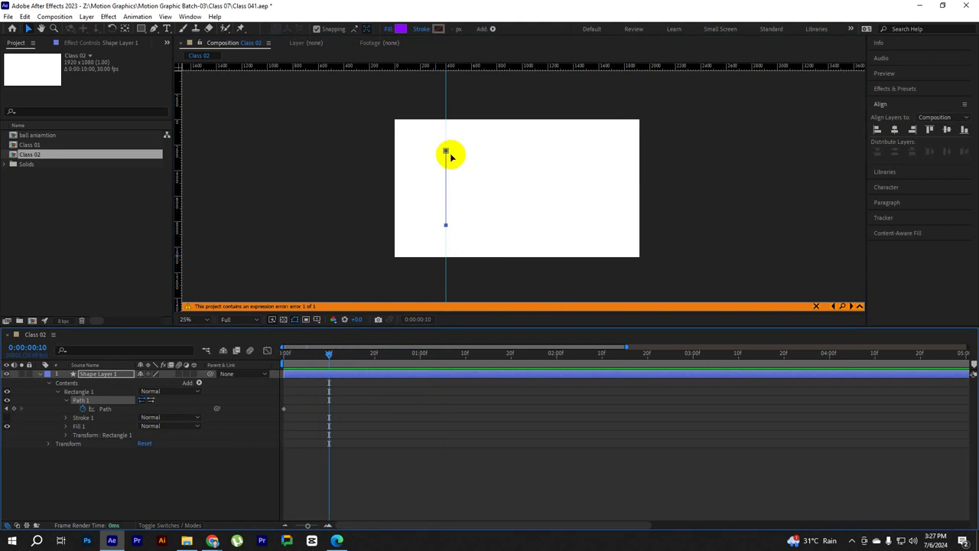
{"action": "left_click_drag", "start_coordinate": [445, 153], "coordinate": [569, 152]}
{"action": "left_click_drag", "start_coordinate": [362, 354], "coordinate": [297, 354]}
{"action": "key", "text": "space"}
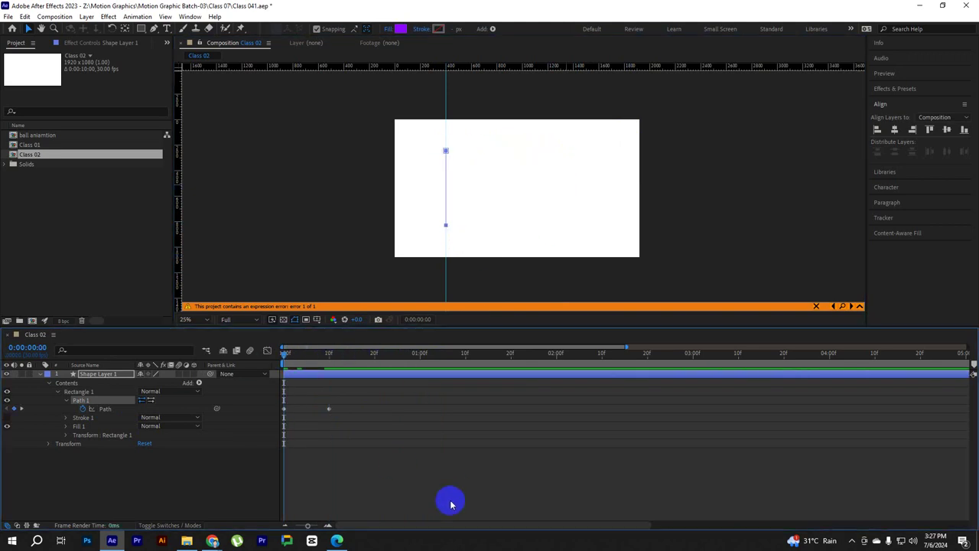
{"action": "key", "text": "space"}
{"action": "left_click_drag", "start_coordinate": [397, 359], "coordinate": [263, 359]}
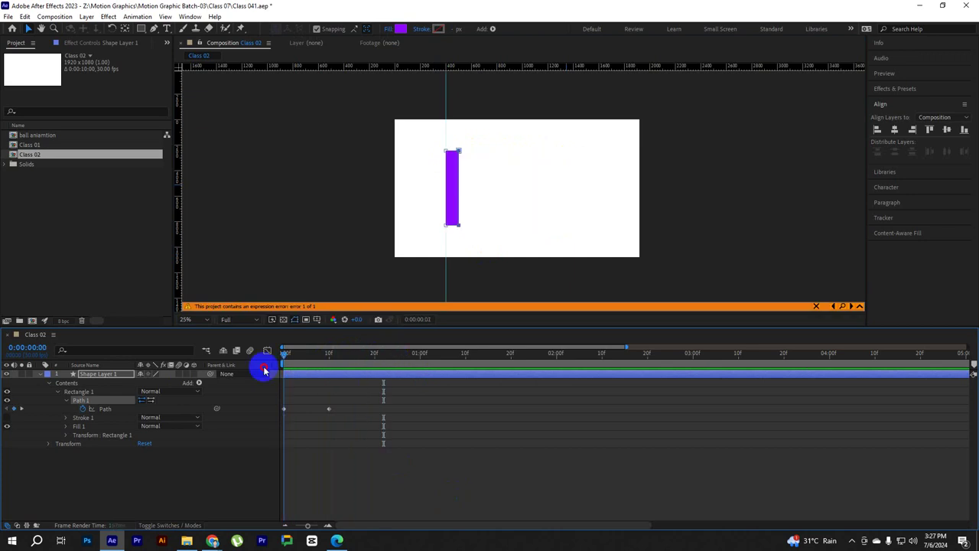
{"action": "key", "text": "space"}
{"action": "key", "text": "space"}
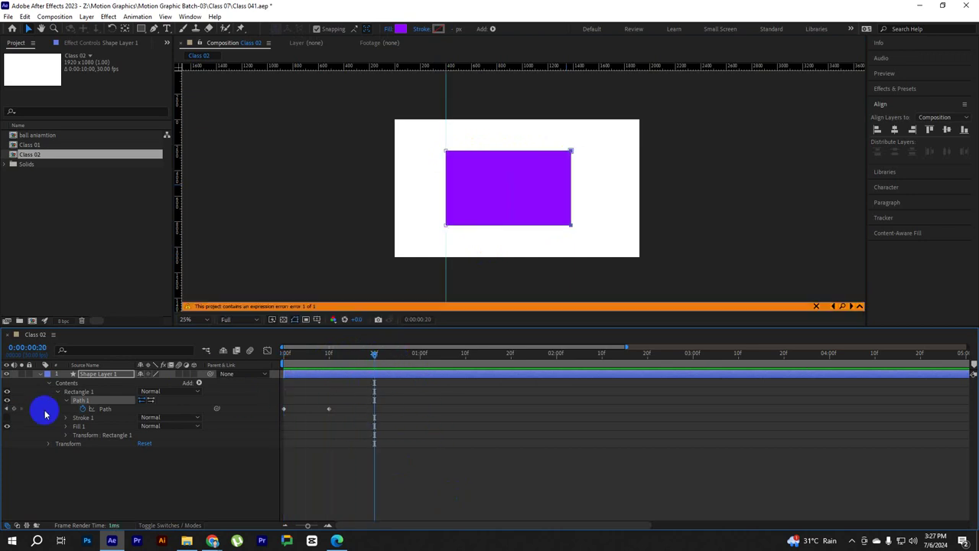
At the frame 10 keyframe, widen the right edge and pull the top edge down to flatten the bar
{"action": "left_click", "coordinate": [7, 409]}
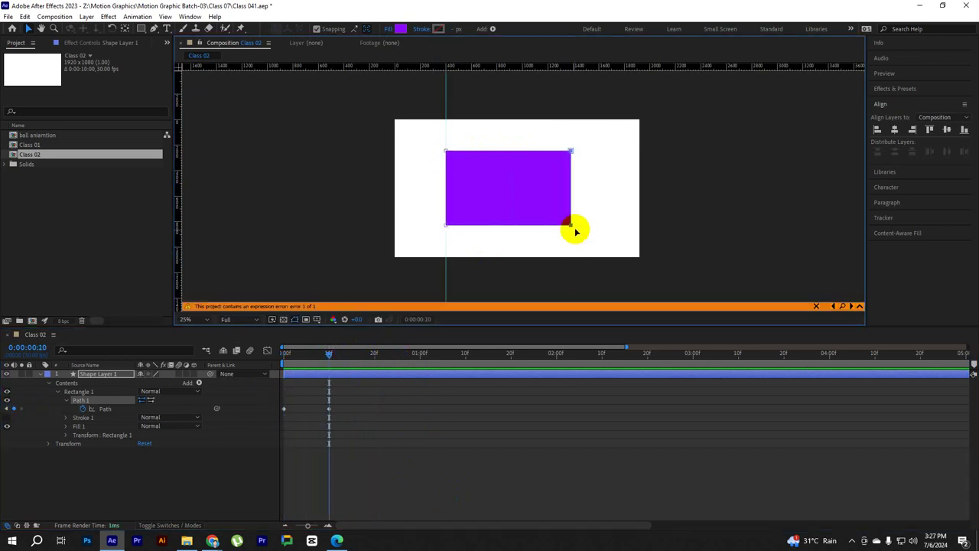
{"action": "left_click_drag", "start_coordinate": [577, 226], "coordinate": [603, 224]}
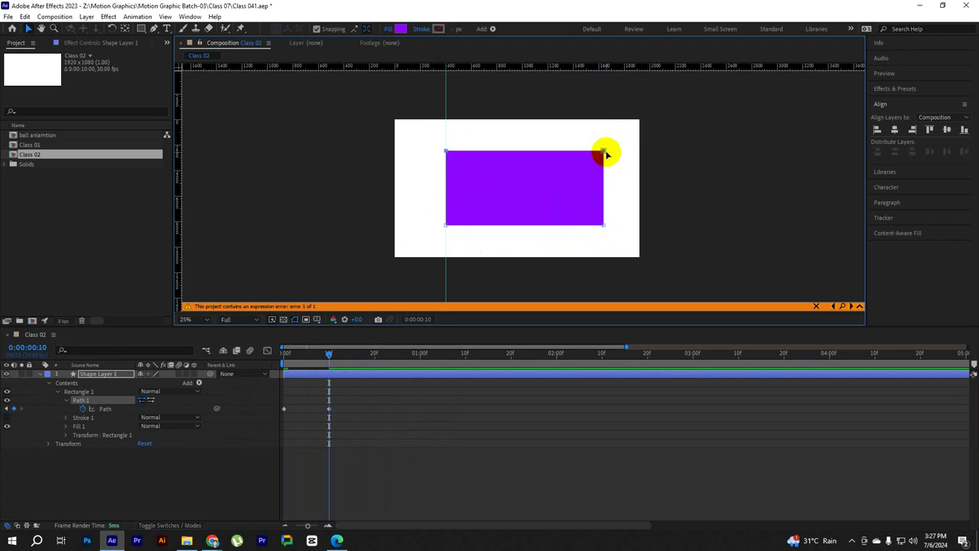
{"action": "left_click_drag", "start_coordinate": [604, 153], "coordinate": [604, 192]}
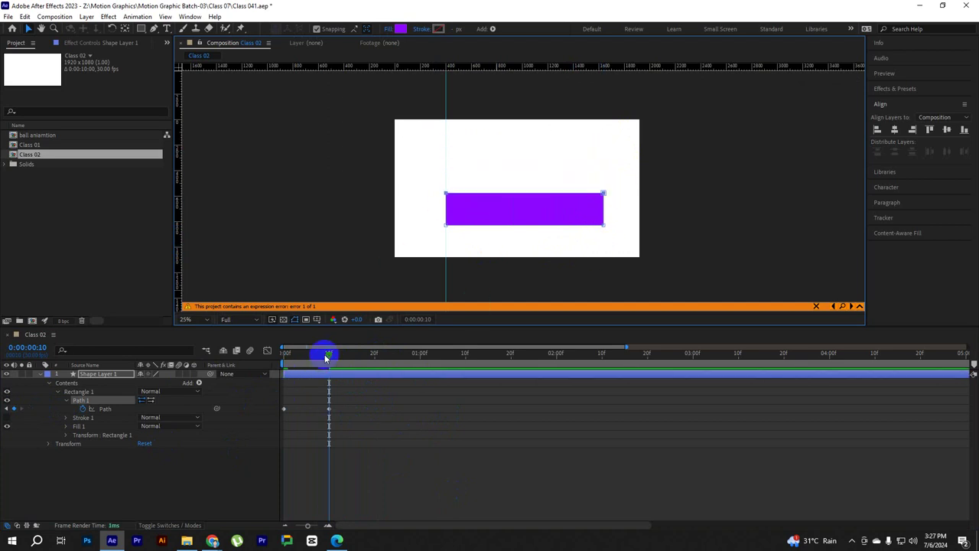
{"action": "left_click_drag", "start_coordinate": [325, 357], "coordinate": [203, 360]}
{"action": "key", "text": "space"}
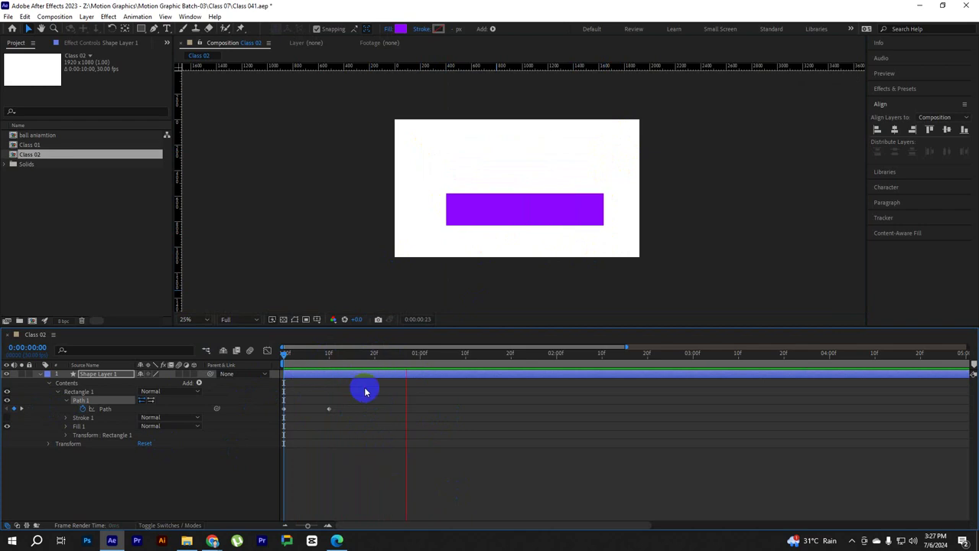
{"action": "key", "text": "space"}
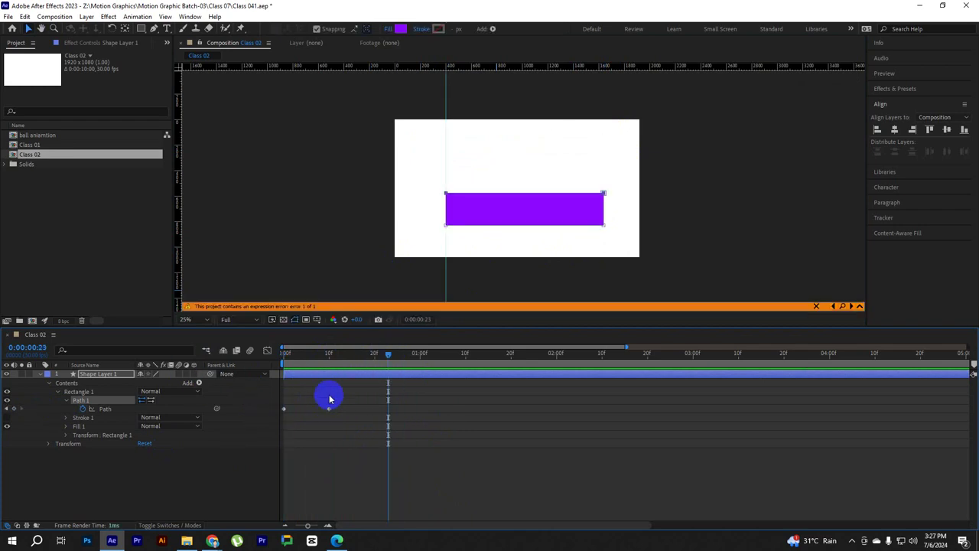
Pull the bottom-right corner right to slant the bar's end by frame 20, then preview the morph
{"action": "left_click", "coordinate": [608, 237]}
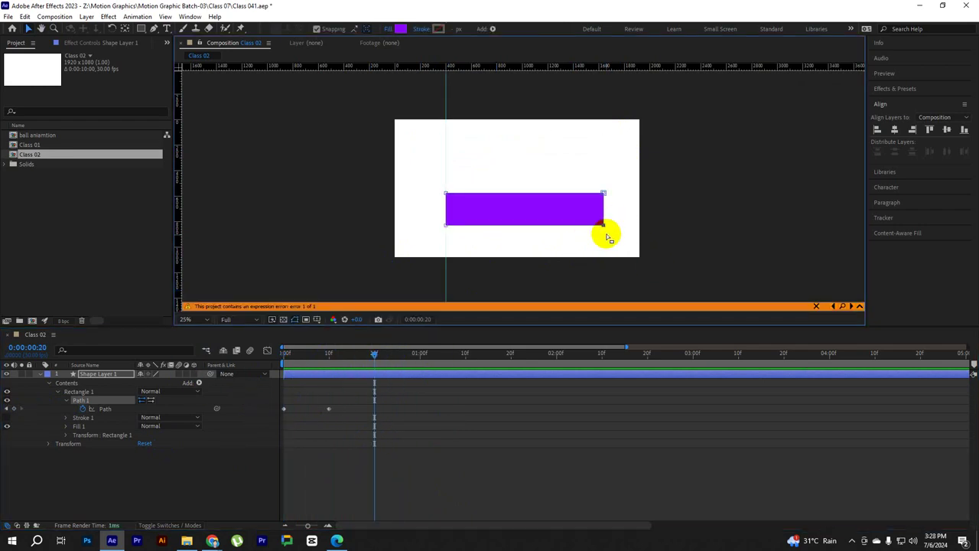
{"action": "left_click_drag", "start_coordinate": [604, 226], "coordinate": [634, 226]}
{"action": "left_click_drag", "start_coordinate": [374, 354], "coordinate": [284, 356]}
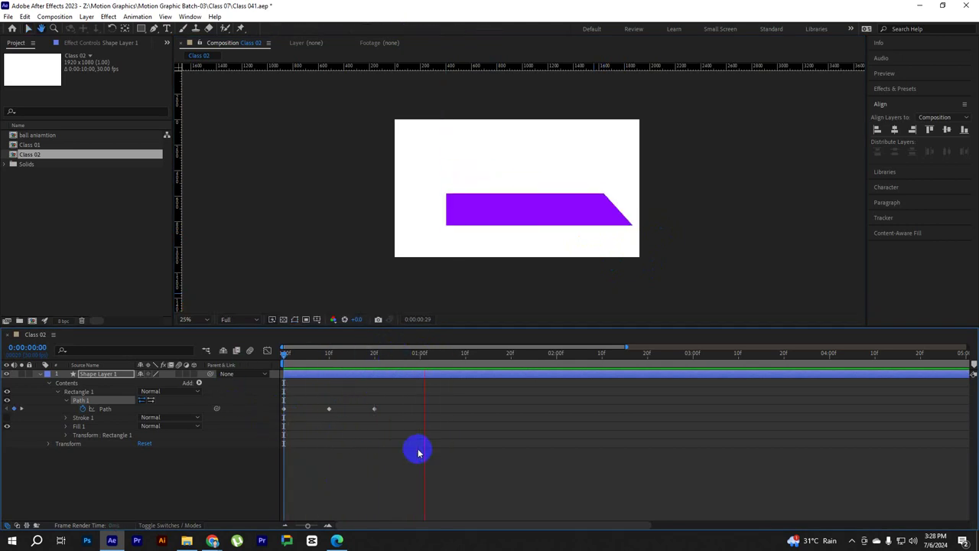
{"action": "key", "text": "space"}
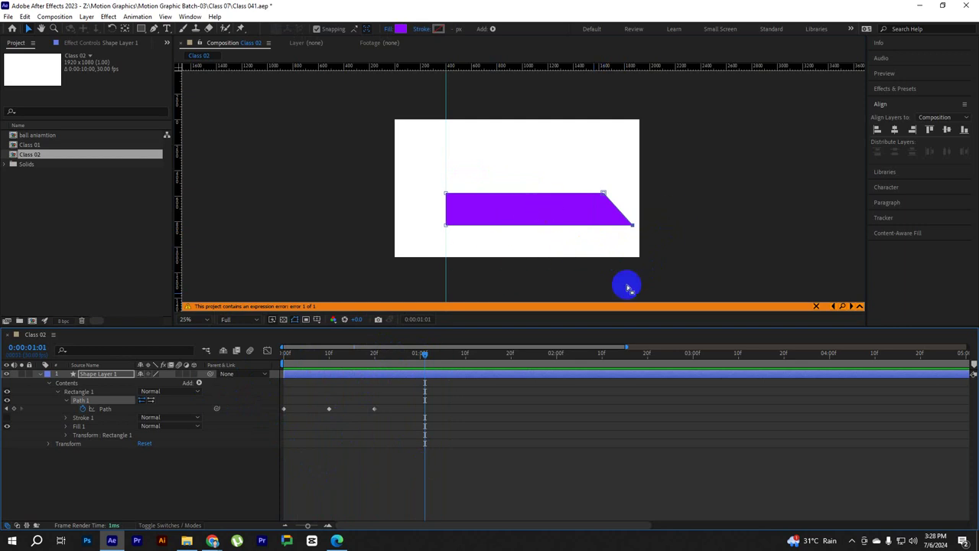
{"action": "left_click", "coordinate": [82, 397]}
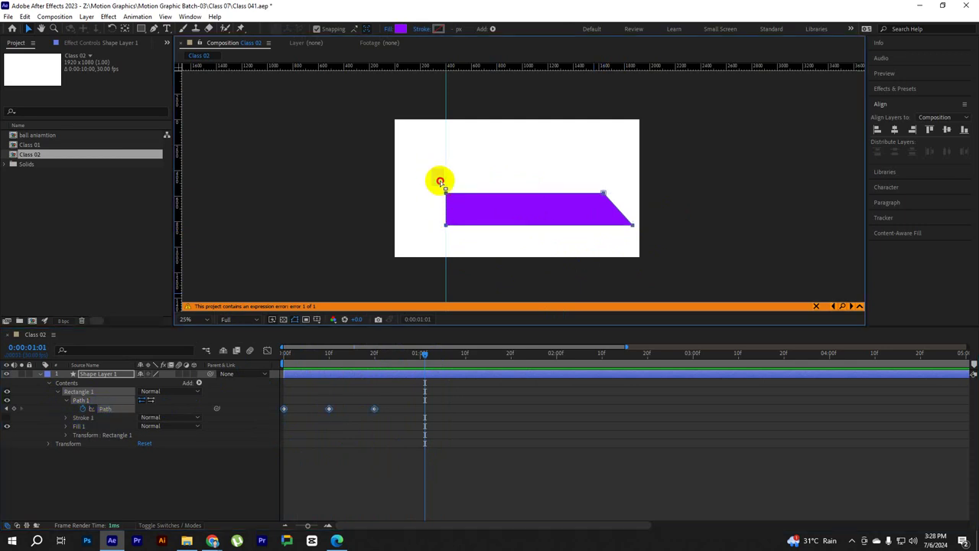
{"action": "left_click", "coordinate": [439, 218]}
{"action": "left_click", "coordinate": [286, 354]}
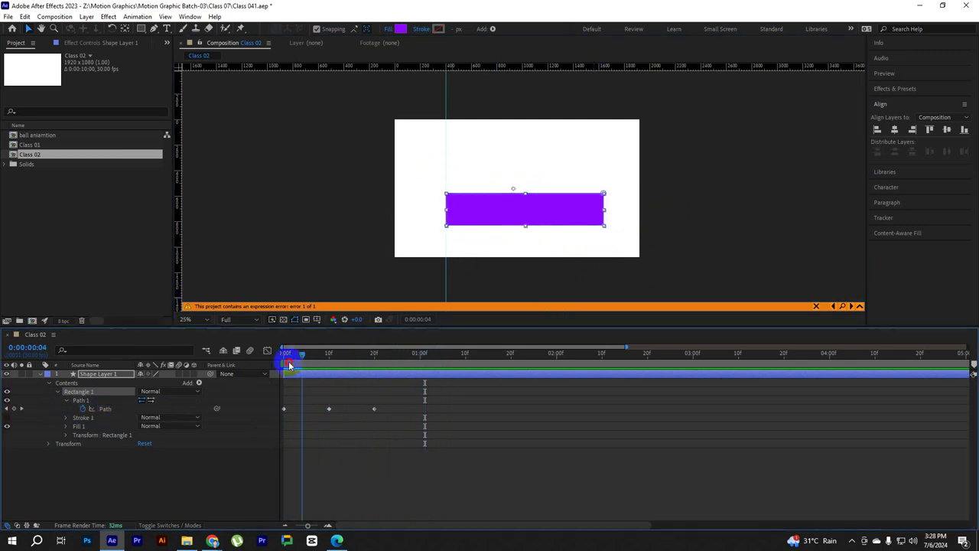
{"action": "key", "text": "space"}
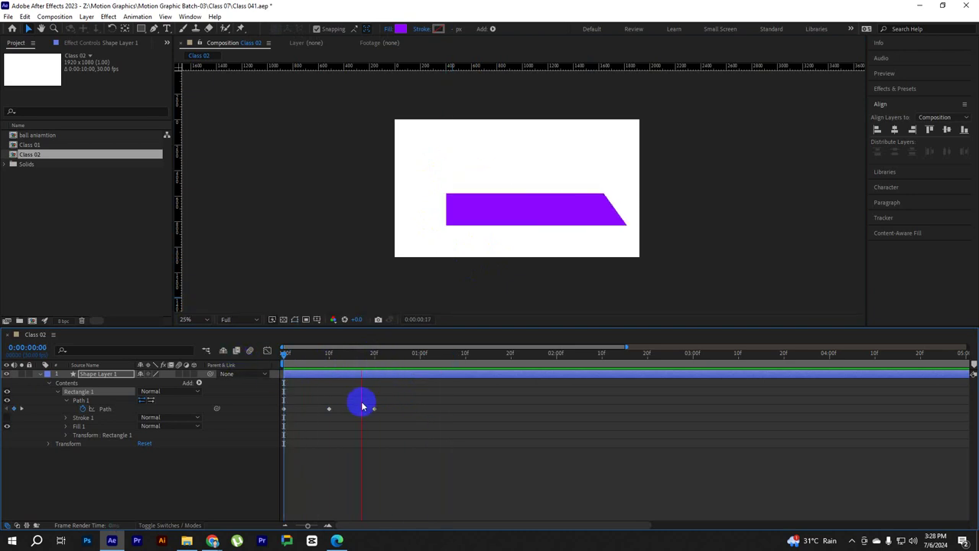
{"action": "key", "text": "space"}
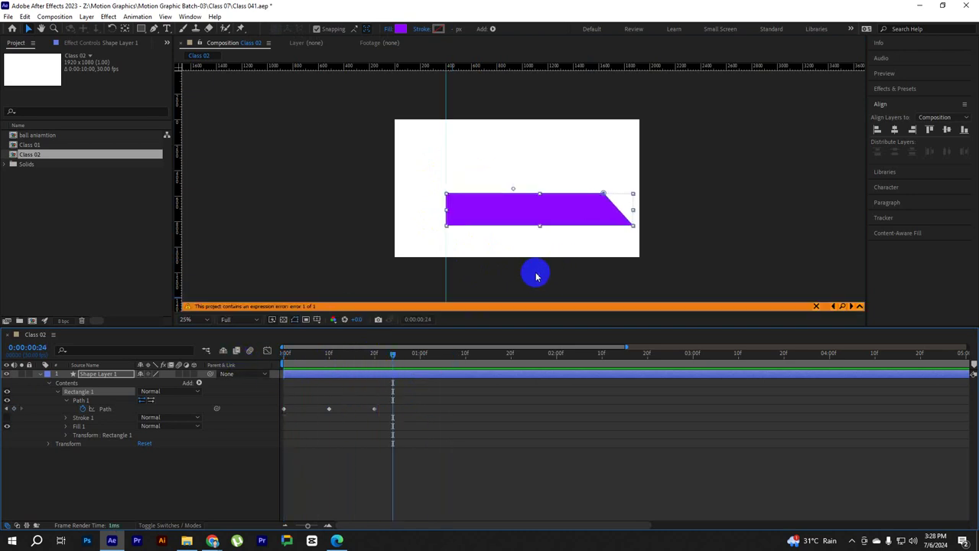
{"action": "left_click_drag", "start_coordinate": [398, 359], "coordinate": [216, 360]}
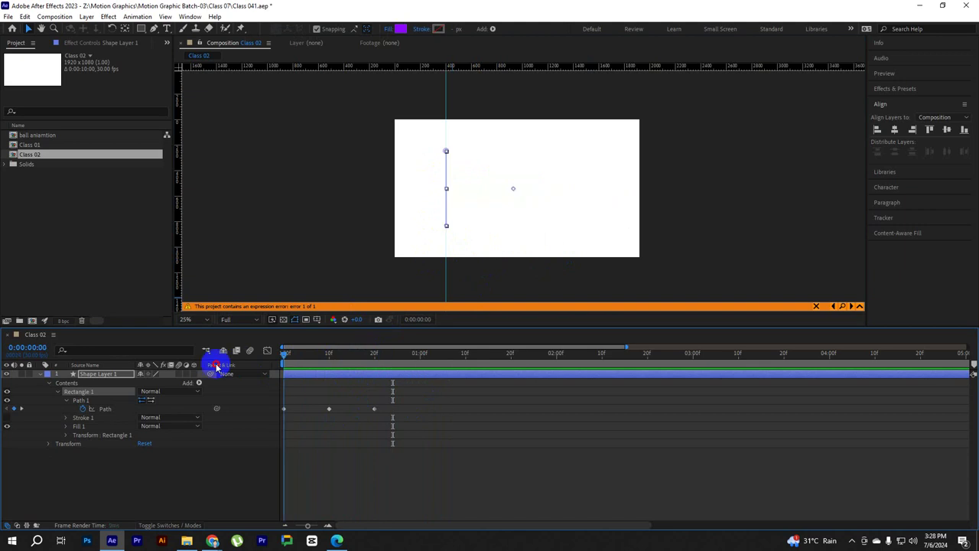
Keyframe Position with the shape further left at frame 0 and in place at frame 10
{"action": "left_click", "coordinate": [48, 444]}
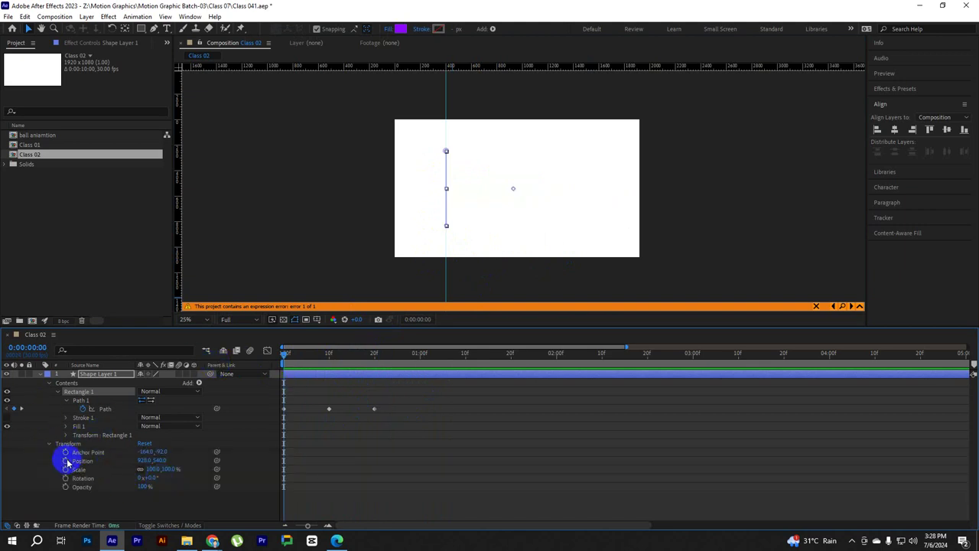
{"action": "left_click", "coordinate": [224, 421]}
{"action": "left_click", "coordinate": [66, 461]}
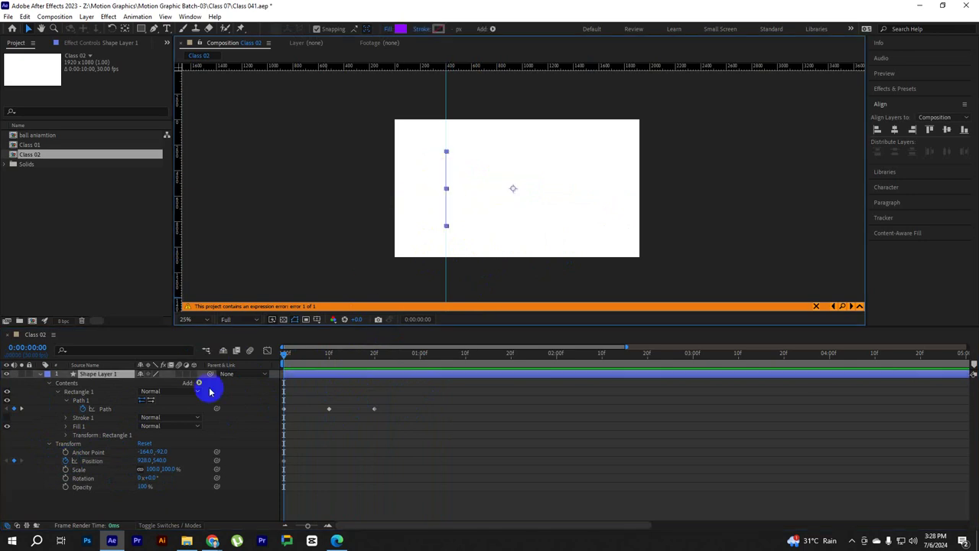
{"action": "left_click", "coordinate": [64, 461]}
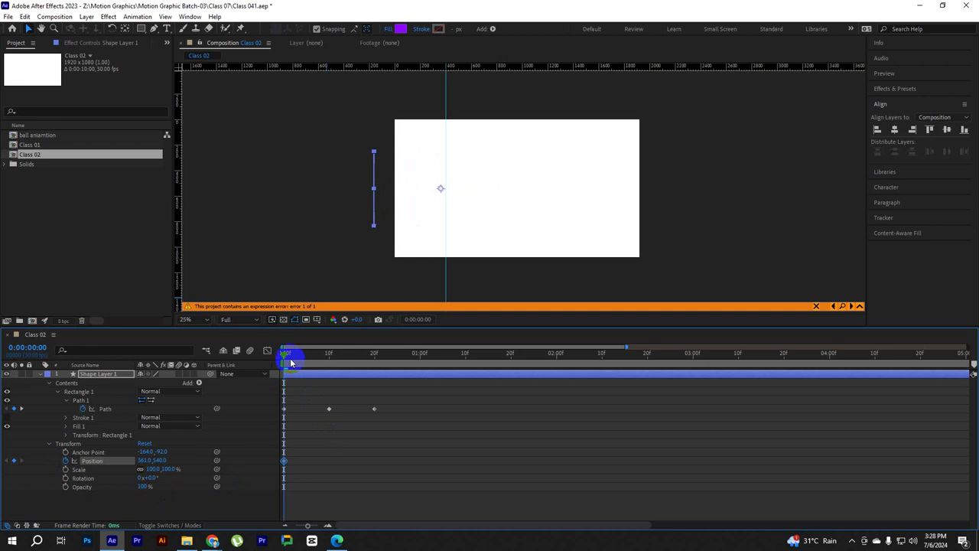
{"action": "left_click_drag", "start_coordinate": [287, 357], "coordinate": [330, 360]}
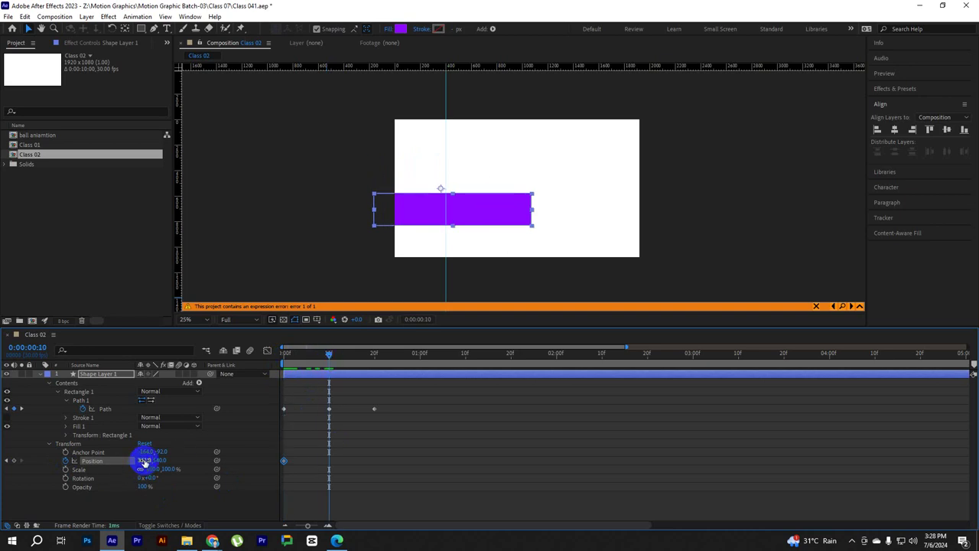
{"action": "left_click_drag", "start_coordinate": [144, 463], "coordinate": [433, 451]}
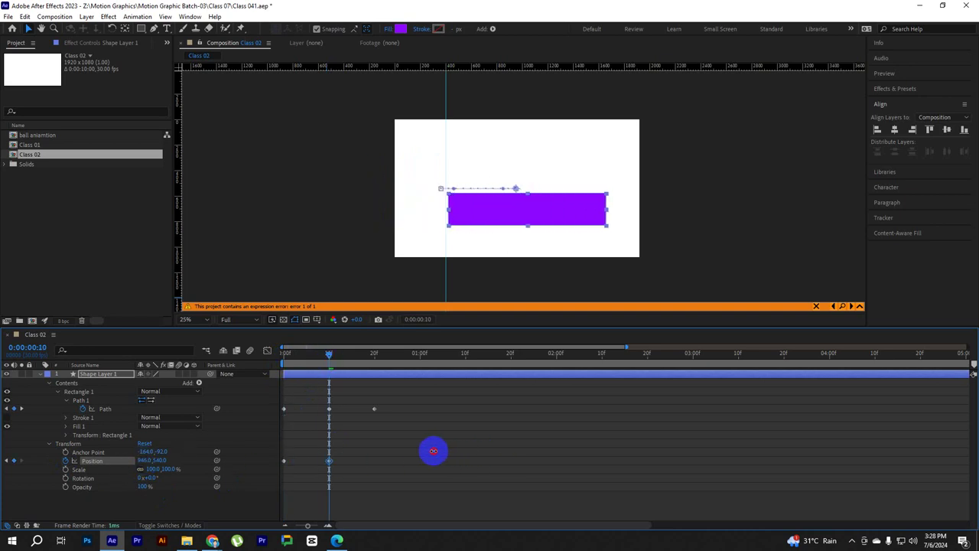
Preview the slide-in animation from the first frame, then collapse the contents properties
{"action": "left_click_drag", "start_coordinate": [329, 355], "coordinate": [207, 370]}
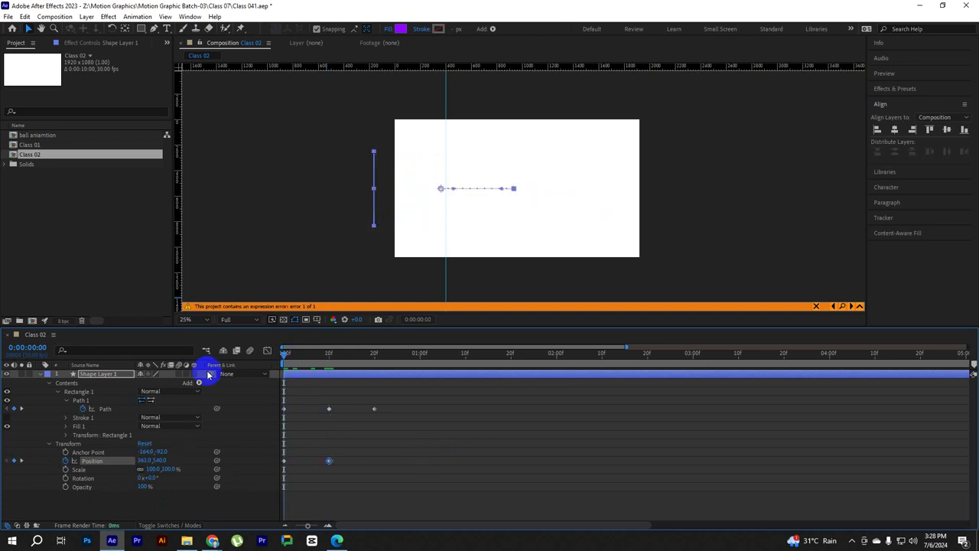
{"action": "key", "text": "space"}
{"action": "left_click_drag", "start_coordinate": [405, 357], "coordinate": [169, 375]}
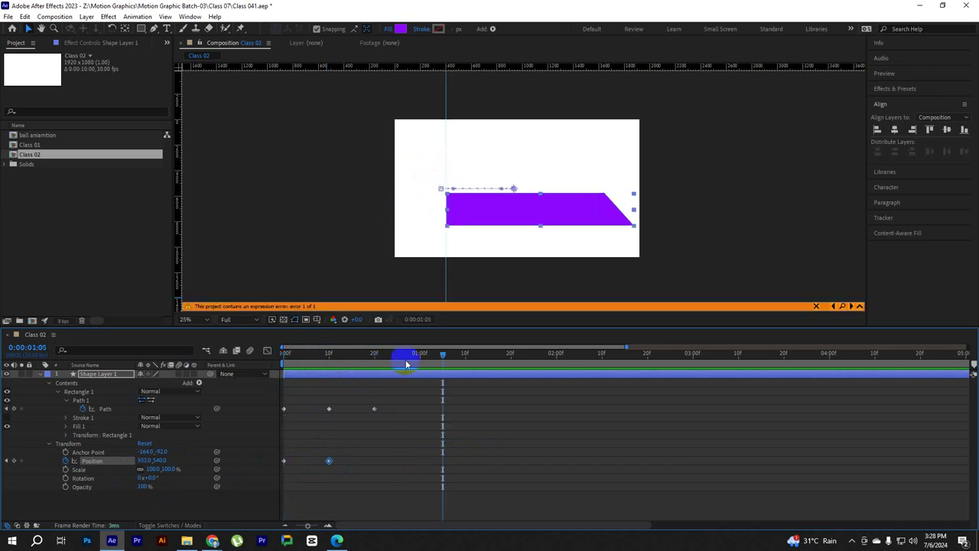
{"action": "key", "text": "space"}
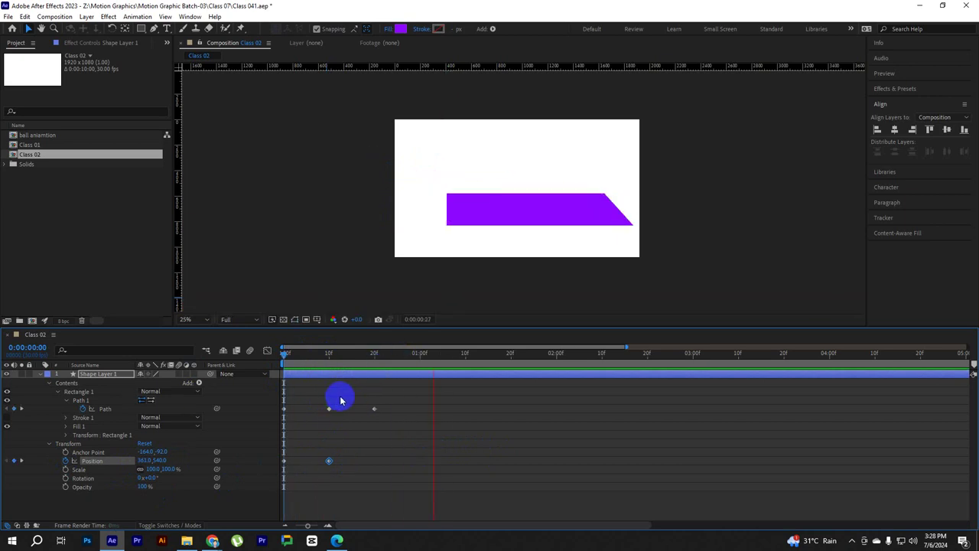
{"action": "left_click_drag", "start_coordinate": [352, 354], "coordinate": [240, 364]}
{"action": "key", "text": "space"}
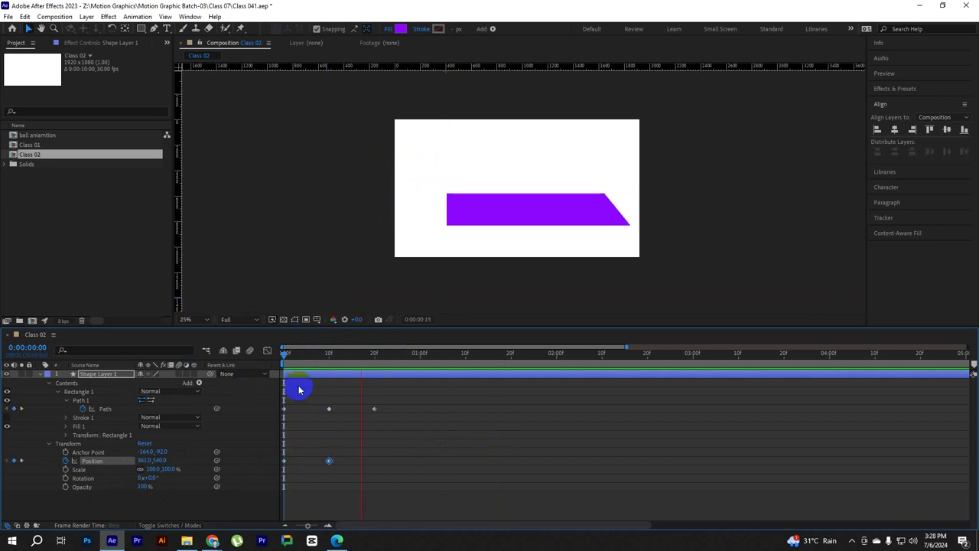
{"action": "key", "text": "space"}
{"action": "left_click", "coordinate": [50, 384]}
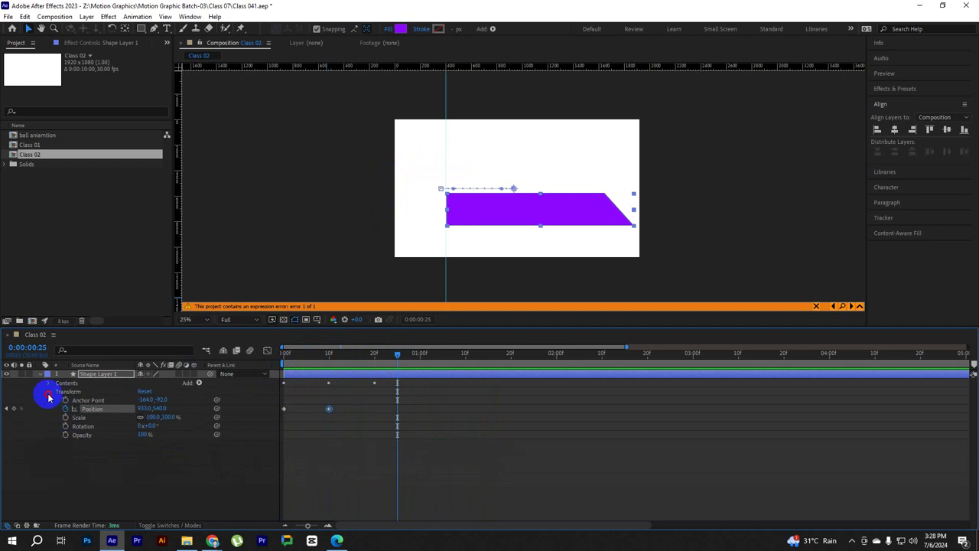
Hide the slanted rectangle layer and draw a new circle with the Ellipse tool
{"action": "left_click", "coordinate": [74, 417]}
{"action": "left_click", "coordinate": [111, 169]}
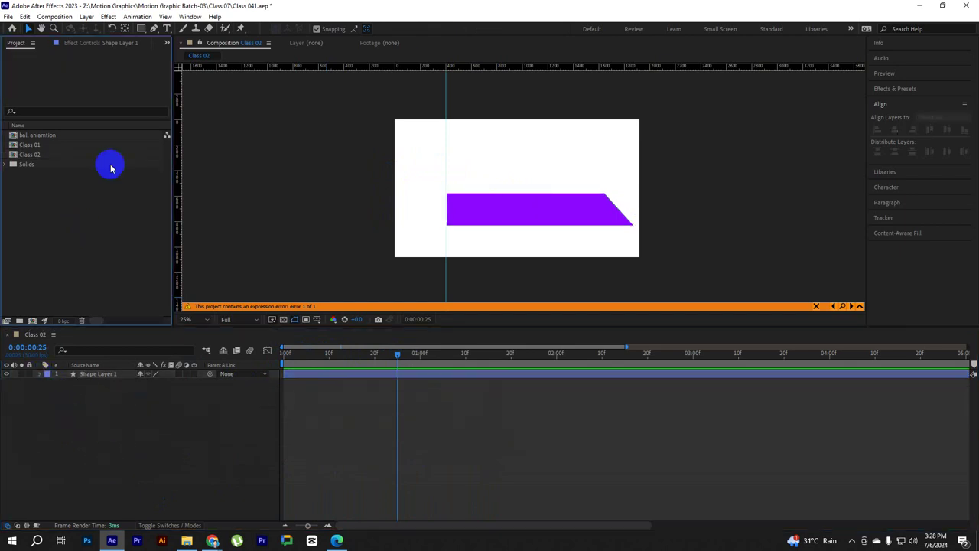
{"action": "left_click", "coordinate": [186, 125]}
{"action": "left_click_drag", "start_coordinate": [140, 28], "coordinate": [166, 48]}
{"action": "left_click", "coordinate": [172, 61]}
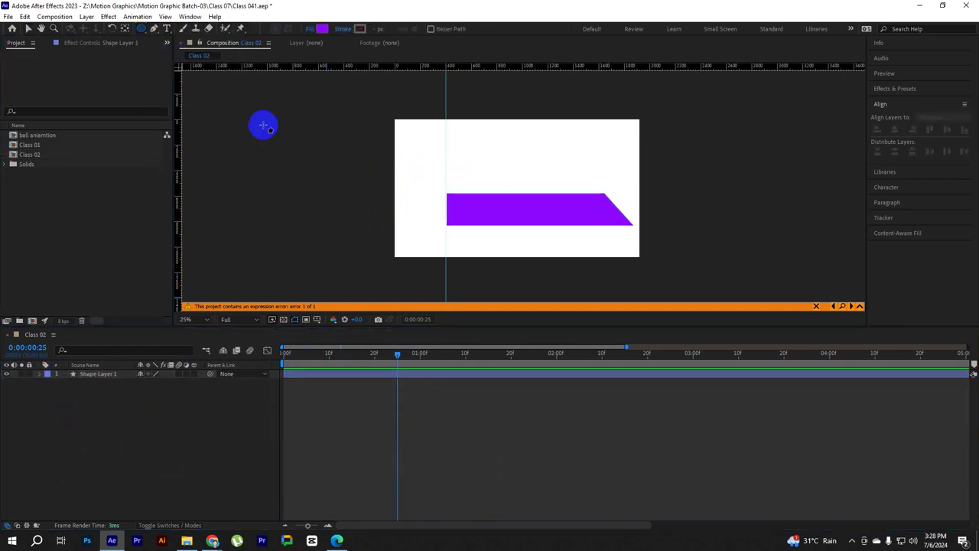
{"action": "left_click", "coordinate": [29, 375]}
{"action": "left_click", "coordinate": [10, 375]}
{"action": "left_click_drag", "start_coordinate": [468, 162], "coordinate": [559, 253]}
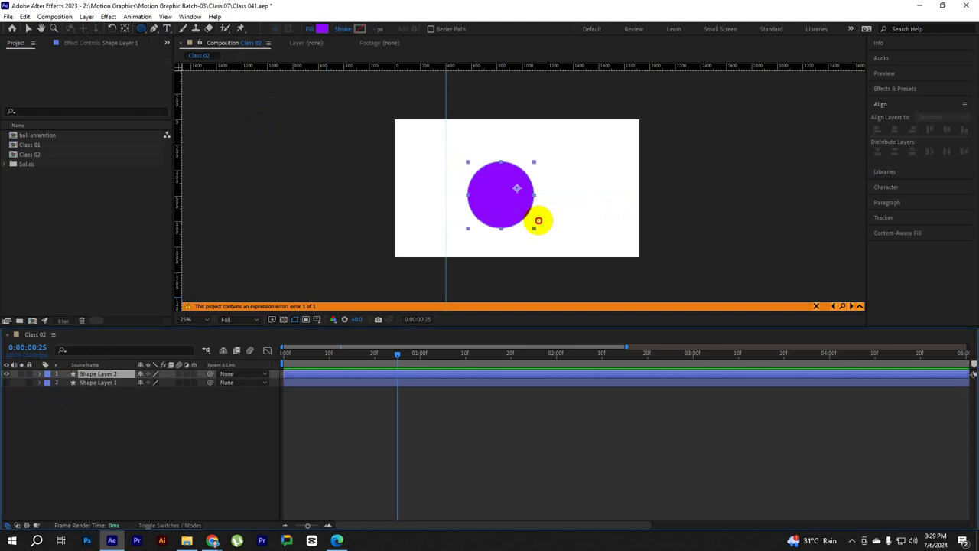
{"action": "key", "text": "v"}
Centre the circle horizontally and vertically in the composition
{"action": "left_click", "coordinate": [124, 29]}
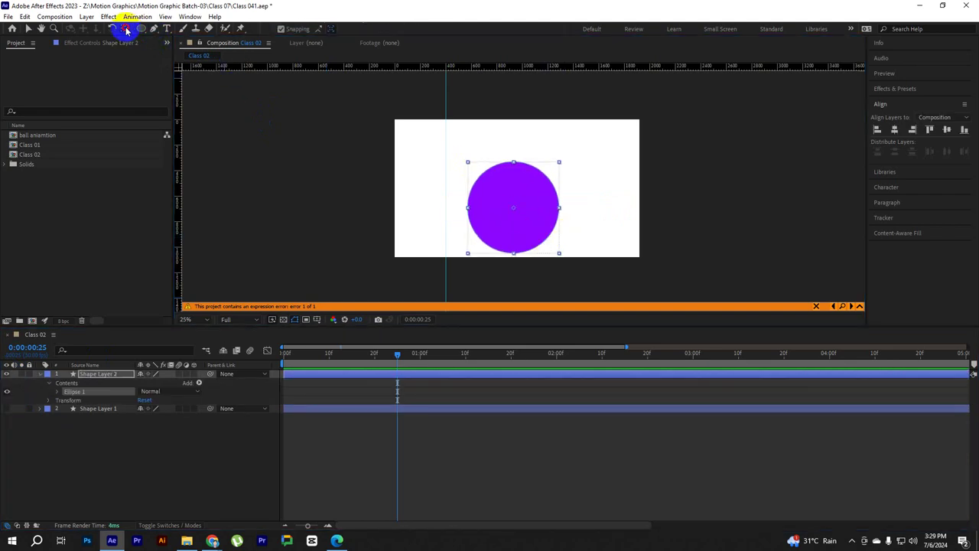
{"action": "left_click", "coordinate": [894, 129]}
{"action": "left_click", "coordinate": [946, 129]}
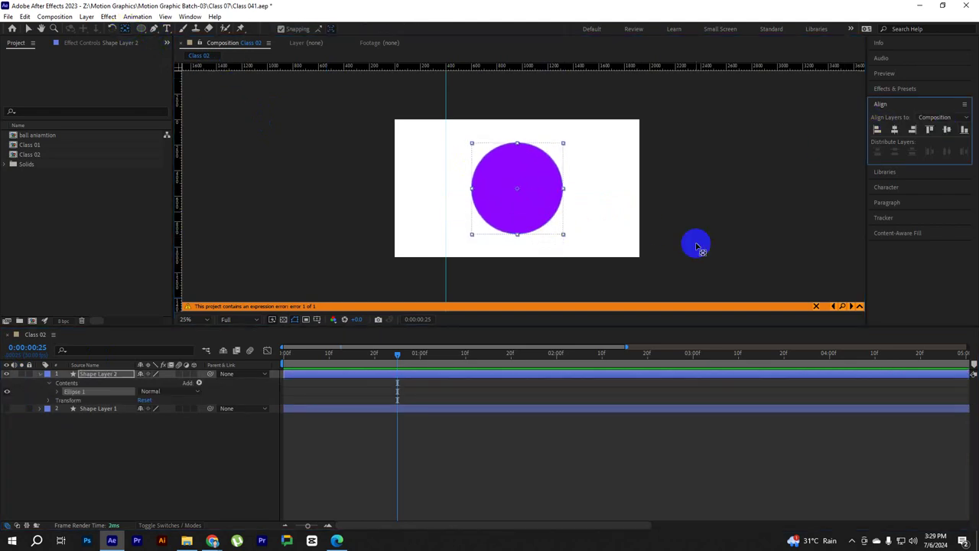
{"action": "left_click", "coordinate": [682, 251]}
{"action": "key", "text": "v"}
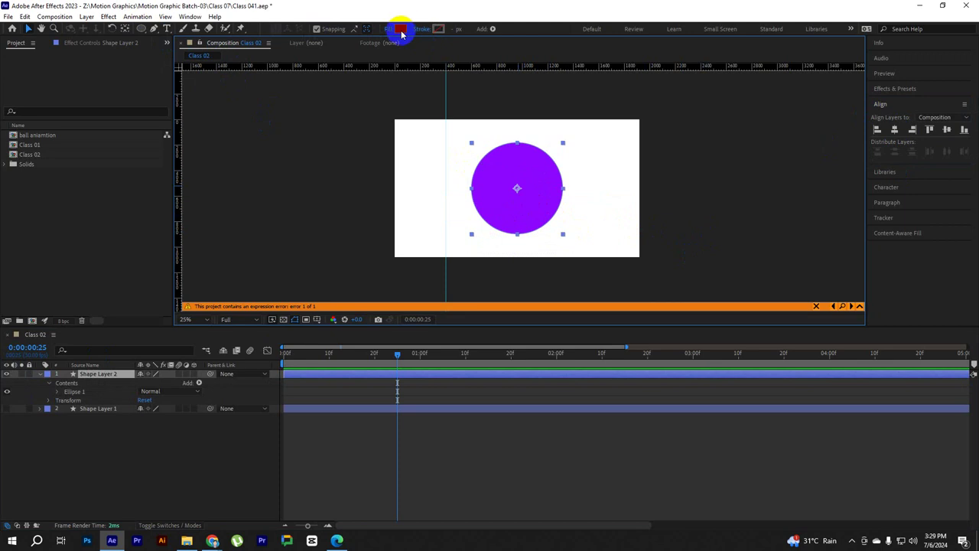
Give the circle no fill and a solid red 20 px stroke
{"action": "left_click", "coordinate": [387, 30]}
{"action": "left_click", "coordinate": [665, 141]}
{"action": "left_click", "coordinate": [696, 198]}
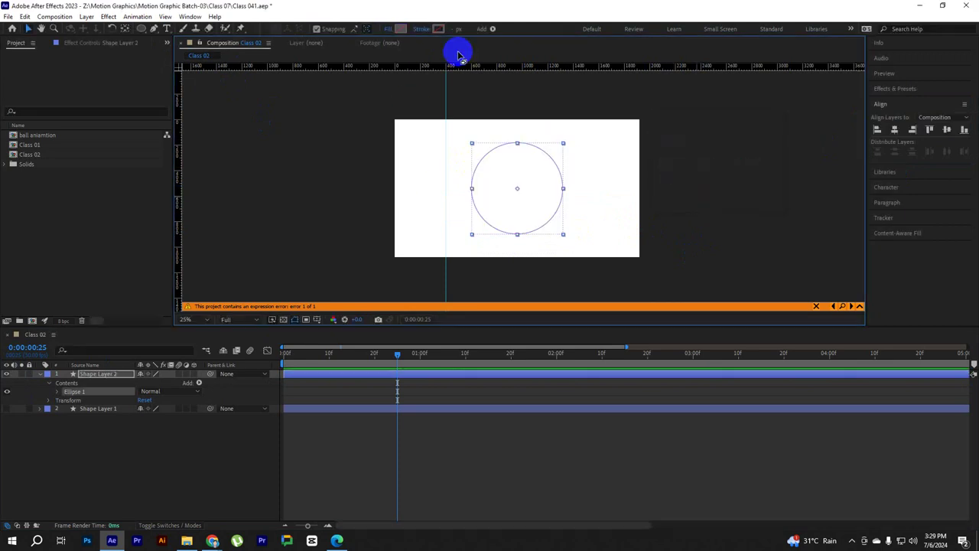
{"action": "left_click", "coordinate": [422, 29]}
{"action": "left_click", "coordinate": [677, 141]}
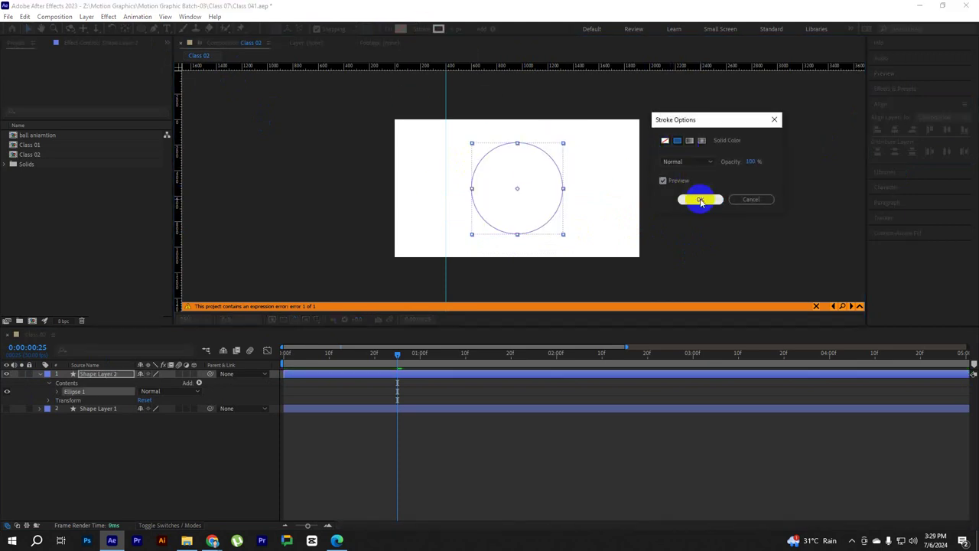
{"action": "left_click", "coordinate": [699, 199]}
{"action": "left_click", "coordinate": [438, 29]}
{"action": "left_click", "coordinate": [742, 83]}
{"action": "left_click", "coordinate": [839, 81]}
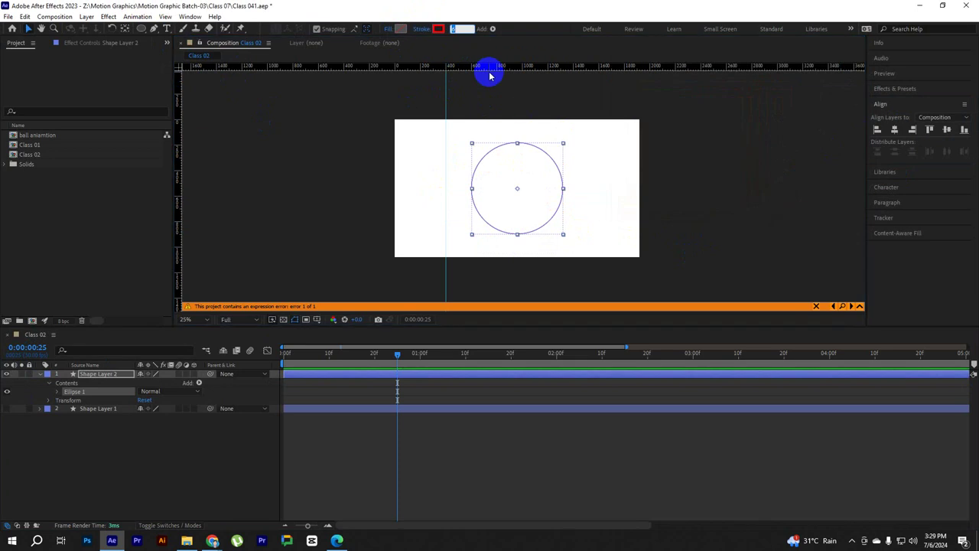
{"action": "key", "text": "Return"}
Raise the circle's stroke width to 30 px and reselect the circle layer
{"action": "left_click", "coordinate": [779, 244]}
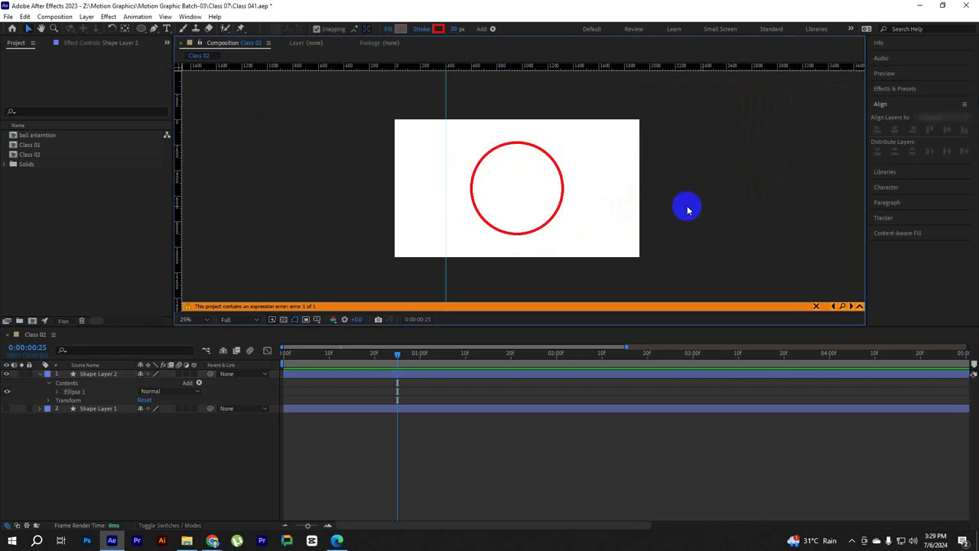
{"action": "left_click_drag", "start_coordinate": [423, 135], "coordinate": [665, 272]}
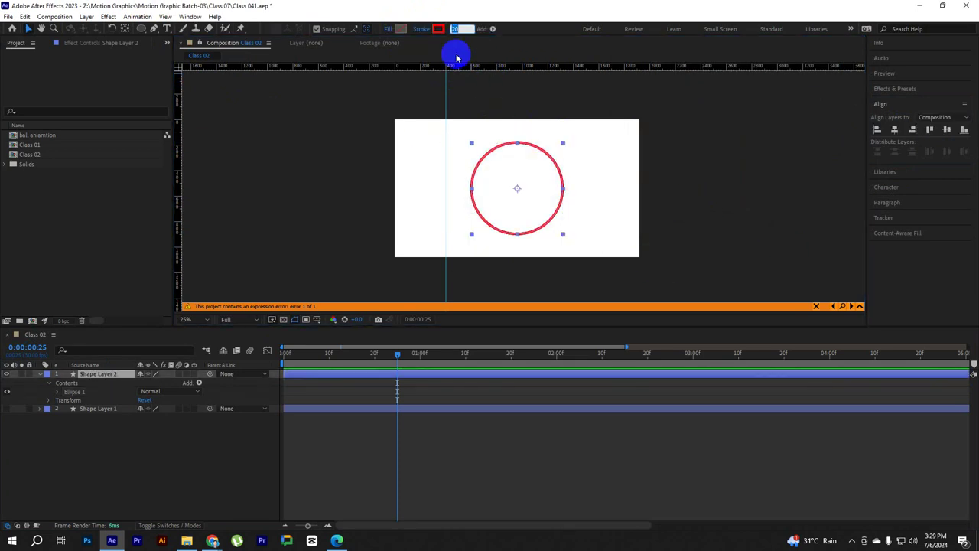
{"action": "type", "text": "30"}
{"action": "key", "text": "Return"}
{"action": "left_click", "coordinate": [291, 175]}
{"action": "left_click_drag", "start_coordinate": [414, 133], "coordinate": [629, 253]}
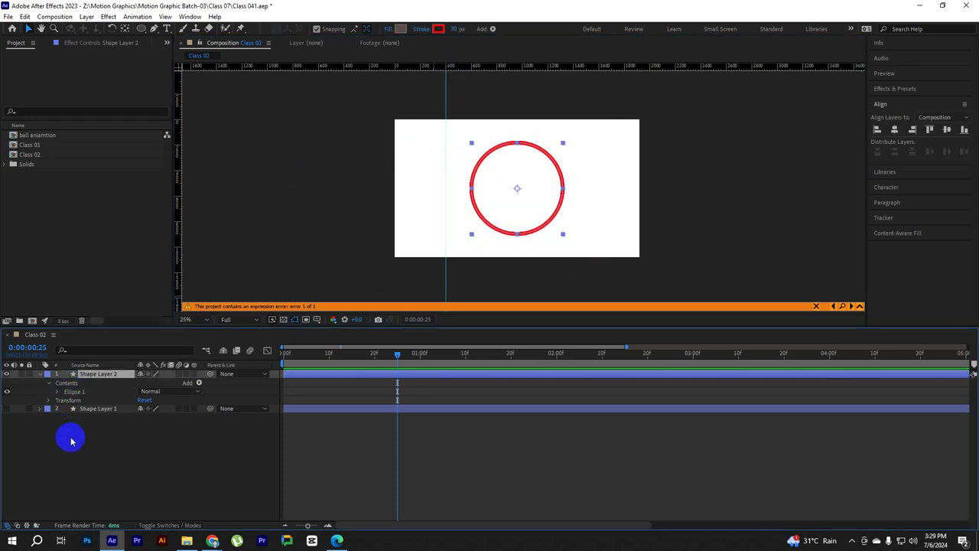
Inspect Ellipse Path 1, enlarge the composition view and move the vertical guide away from the circle
{"action": "left_click", "coordinate": [58, 391]}
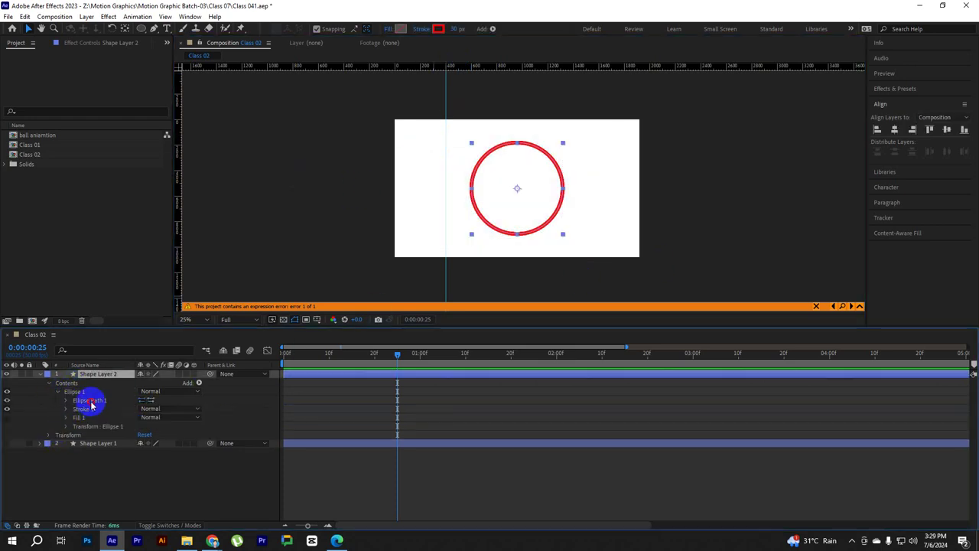
{"action": "left_click", "coordinate": [90, 401]}
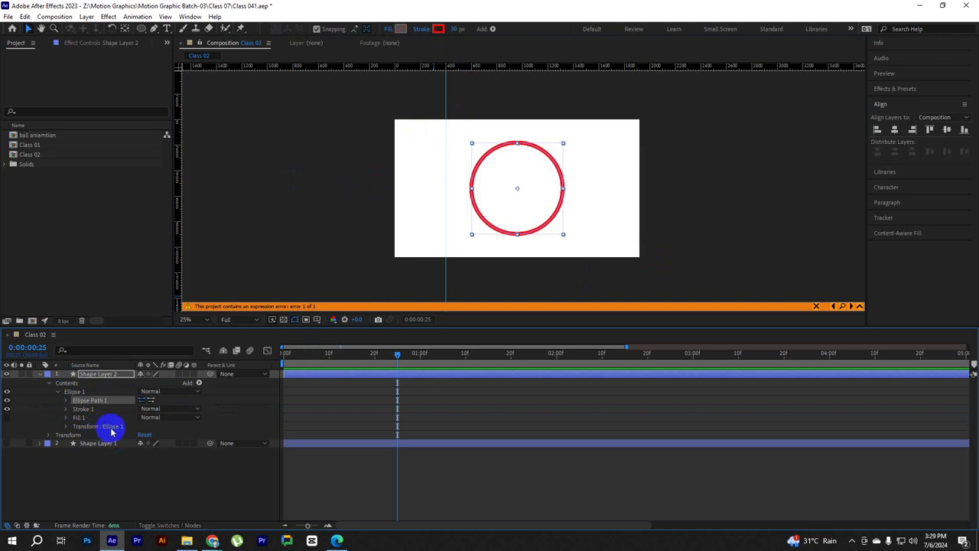
{"action": "left_click", "coordinate": [65, 401]}
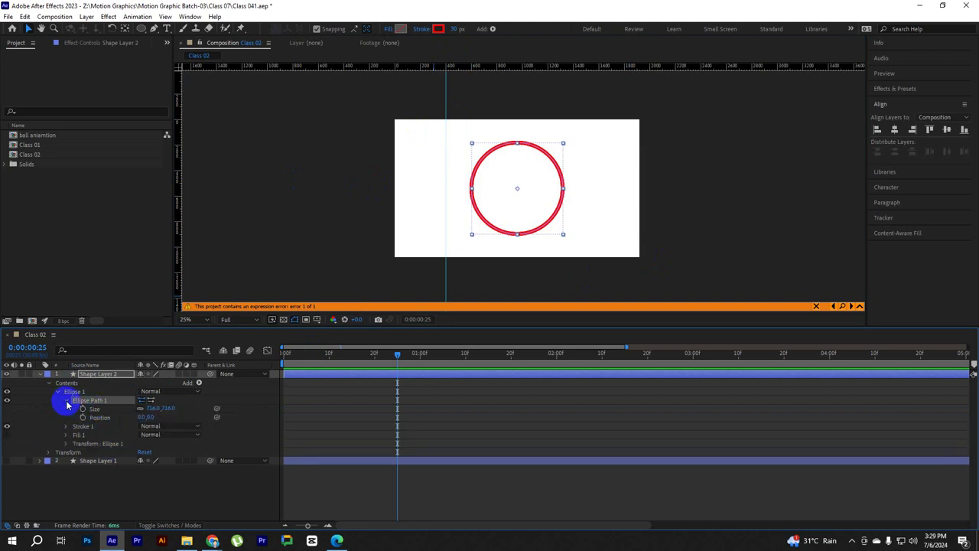
{"action": "left_click", "coordinate": [65, 400]}
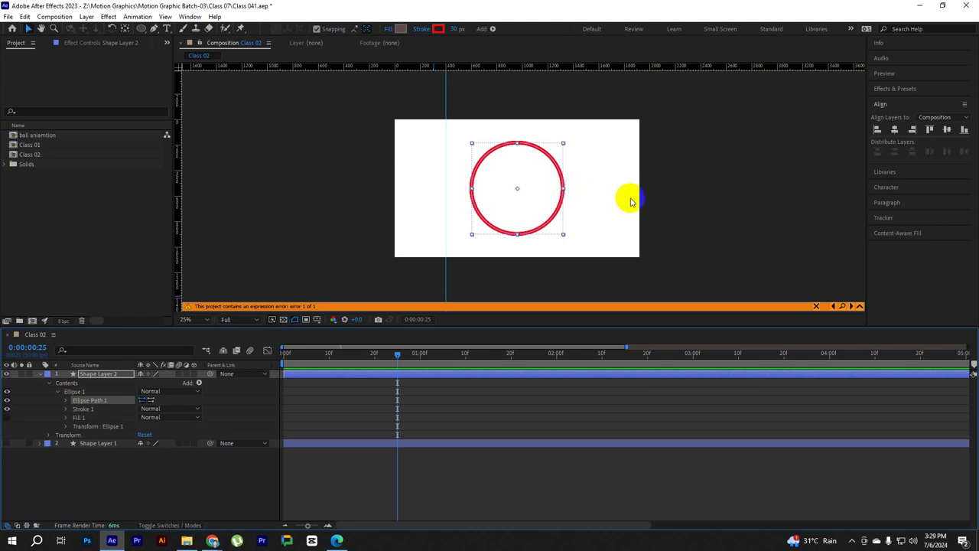
{"action": "left_click", "coordinate": [496, 317]}
{"action": "left_click_drag", "start_coordinate": [498, 326], "coordinate": [500, 336]}
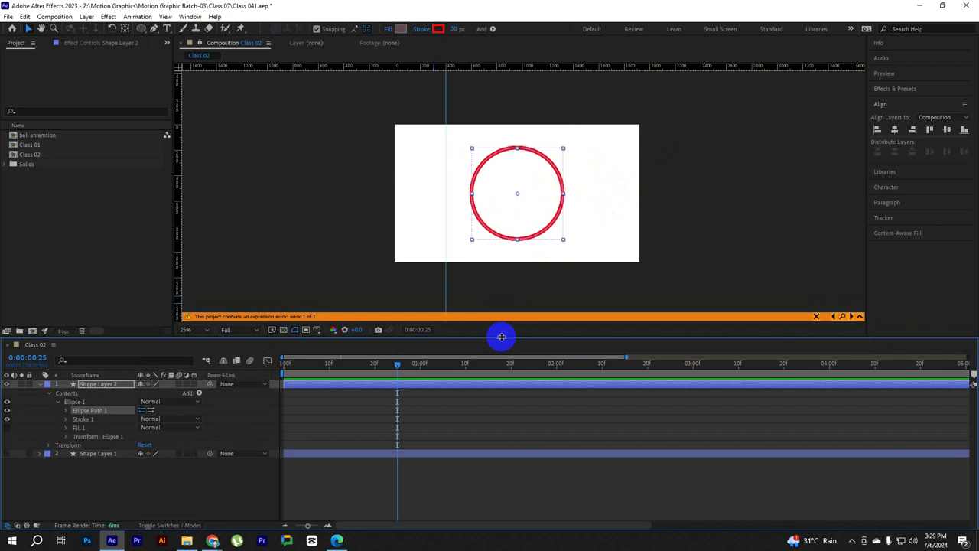
{"action": "left_click", "coordinate": [589, 220]}
{"action": "mouse_move", "coordinate": [448, 131]}
{"action": "left_mouse_down"}
{"action": "mouse_move", "coordinate": [599, 237]}
{"action": "mouse_move", "coordinate": [780, 229]}
{"action": "left_mouse_up"}
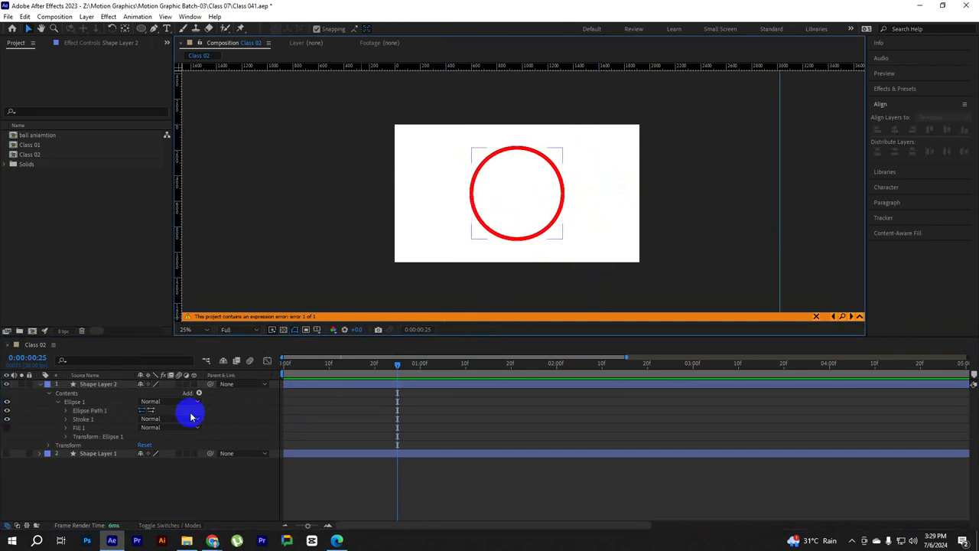
Convert Ellipse Path 1 to a Bezier path, then move the playhead from 0 to one second
{"action": "left_click", "coordinate": [71, 402]}
{"action": "right_click", "coordinate": [84, 404]}
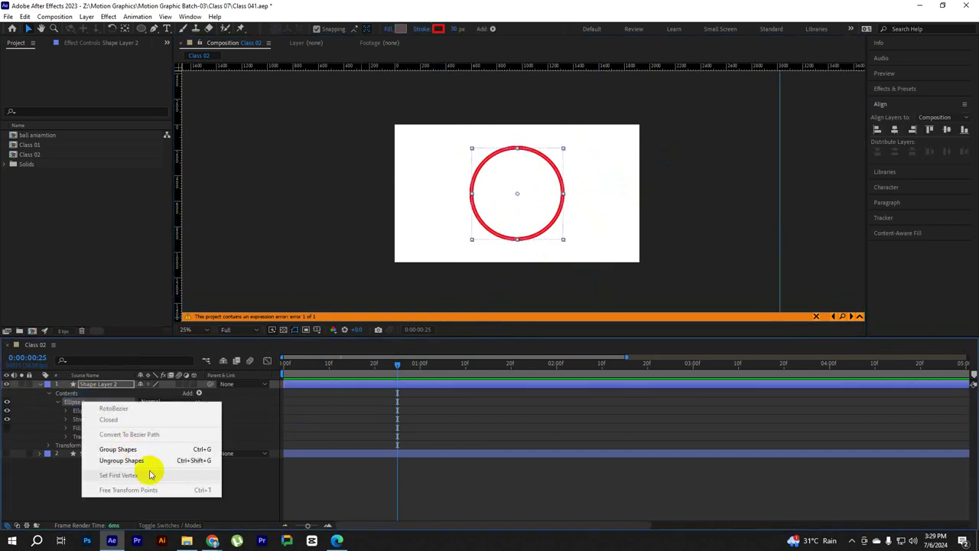
{"action": "left_click", "coordinate": [87, 412]}
{"action": "right_click", "coordinate": [87, 413]}
{"action": "left_click", "coordinate": [105, 453]}
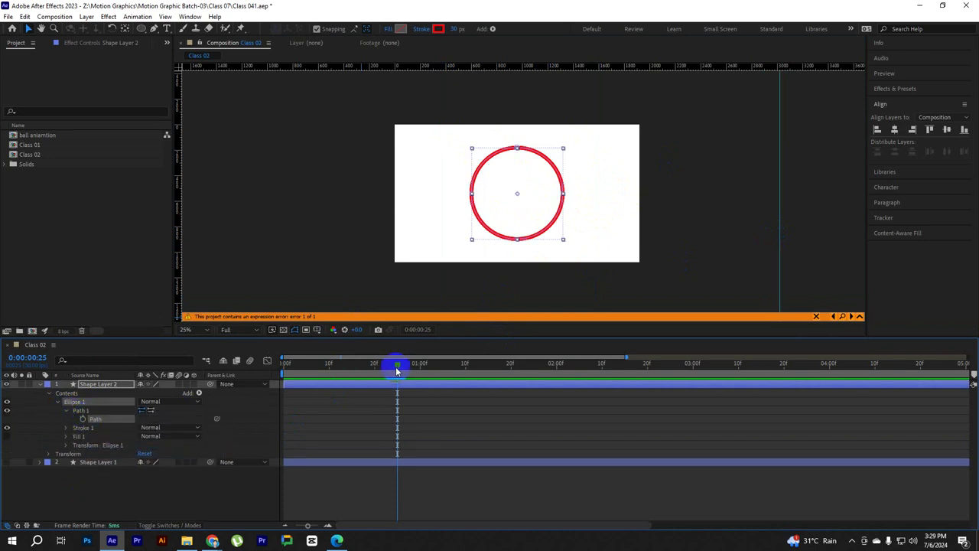
{"action": "left_click_drag", "start_coordinate": [397, 370], "coordinate": [287, 368]}
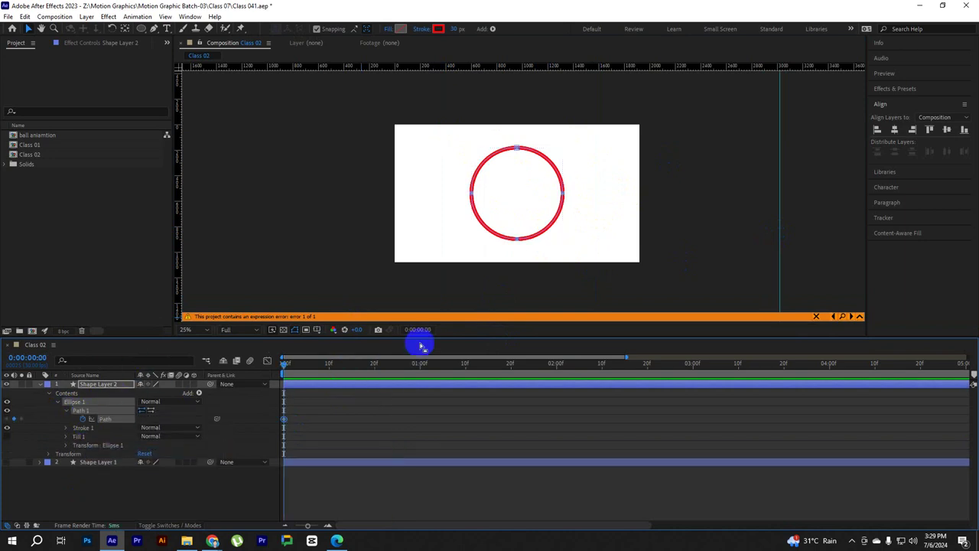
{"action": "mouse_move", "coordinate": [290, 382]}
{"action": "left_mouse_down"}
{"action": "mouse_move", "coordinate": [419, 369]}
{"action": "mouse_move", "coordinate": [208, 373]}
{"action": "left_mouse_up"}
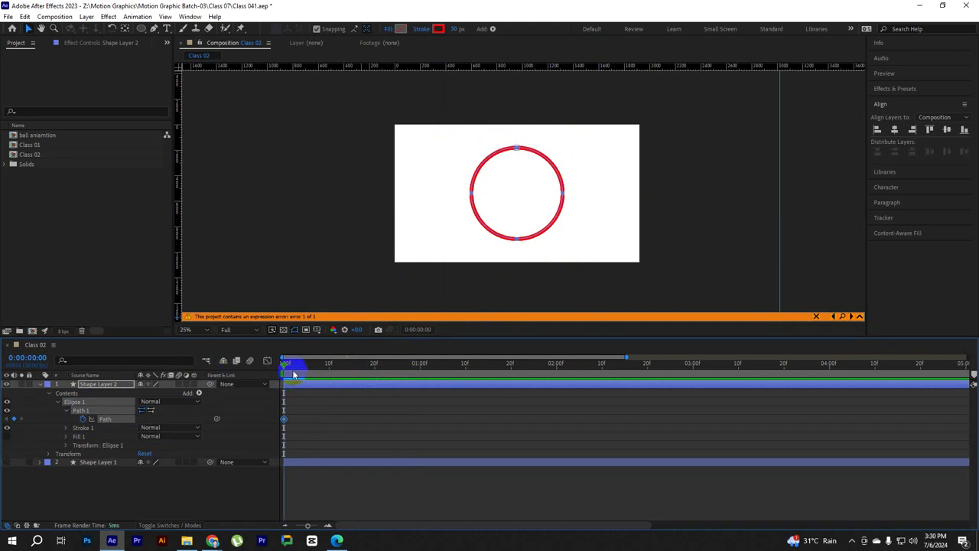
{"action": "left_click_drag", "start_coordinate": [306, 362], "coordinate": [419, 369]}
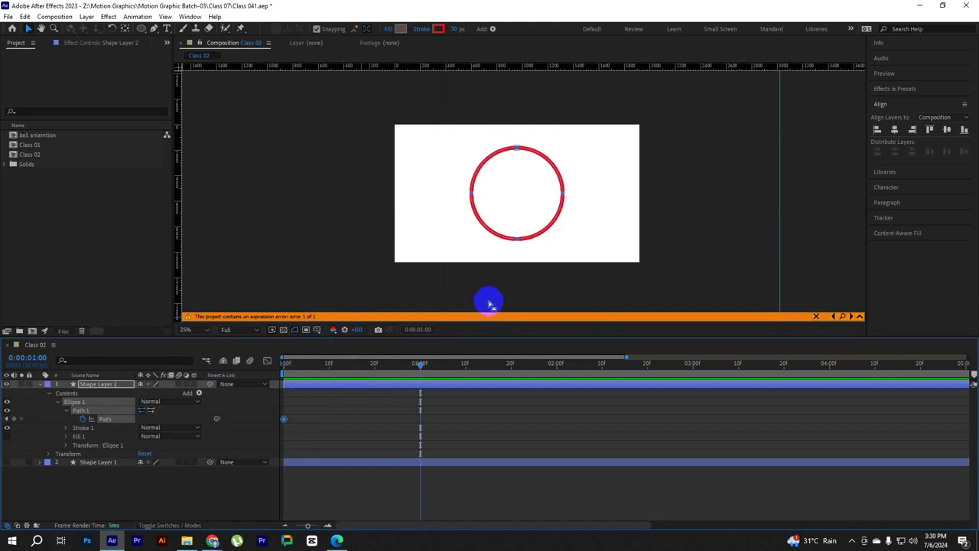
At 1 second, drag the left and right vertices and handles to straighten the circle's sides
{"action": "scroll", "coordinate": [511, 203], "scroll_direction": "up", "scroll_amount": 2}
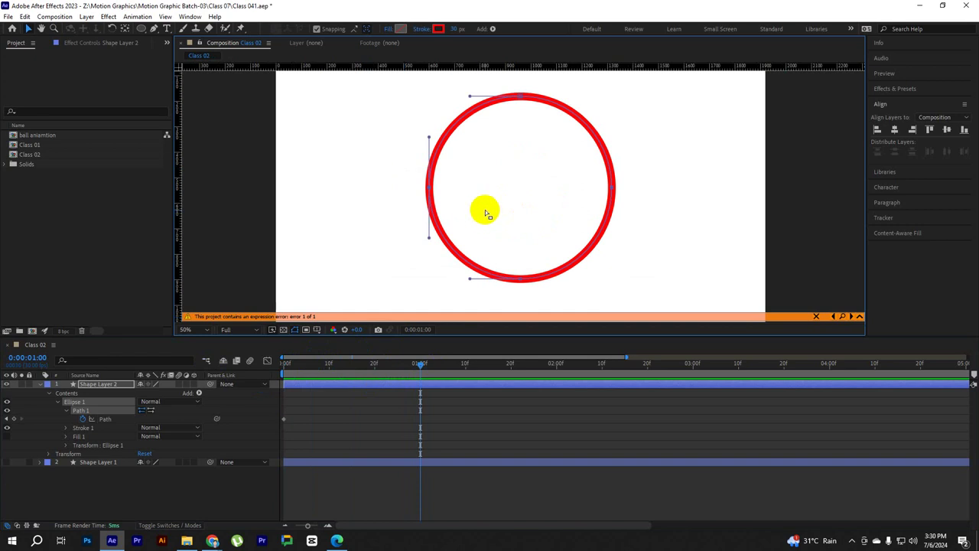
{"action": "scroll", "coordinate": [486, 214], "scroll_direction": "down", "scroll_amount": 1}
{"action": "mouse_move", "coordinate": [475, 192]}
{"action": "left_mouse_down"}
{"action": "mouse_move", "coordinate": [540, 196]}
{"action": "mouse_move", "coordinate": [467, 194]}
{"action": "mouse_move", "coordinate": [464, 138]}
{"action": "left_mouse_up"}
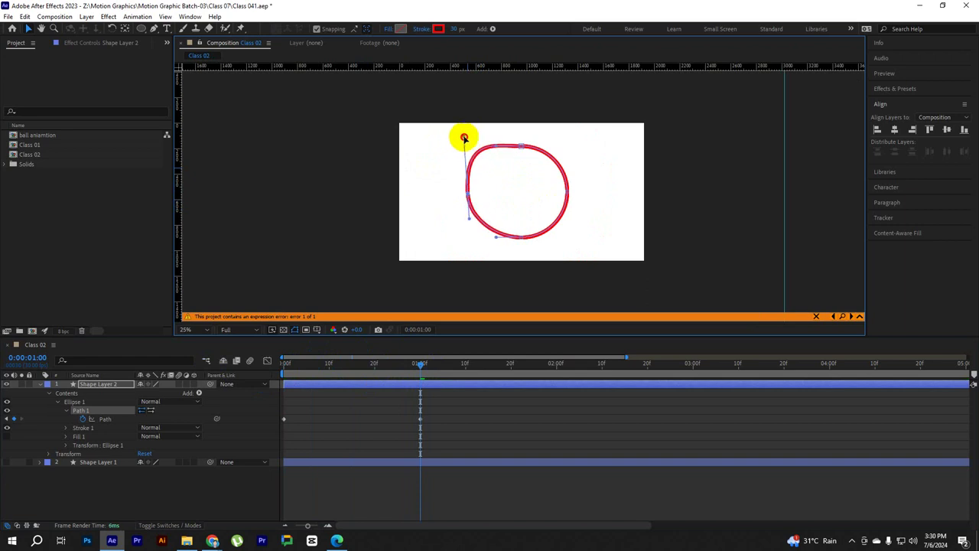
{"action": "key", "text": "ctrl+z"}
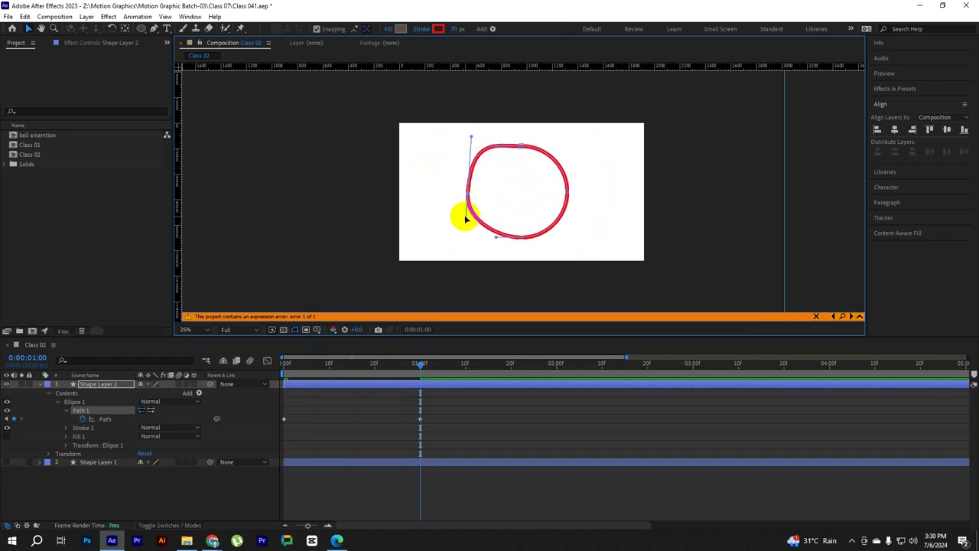
{"action": "left_click_drag", "start_coordinate": [465, 220], "coordinate": [466, 247]}
{"action": "left_click", "coordinate": [567, 195]}
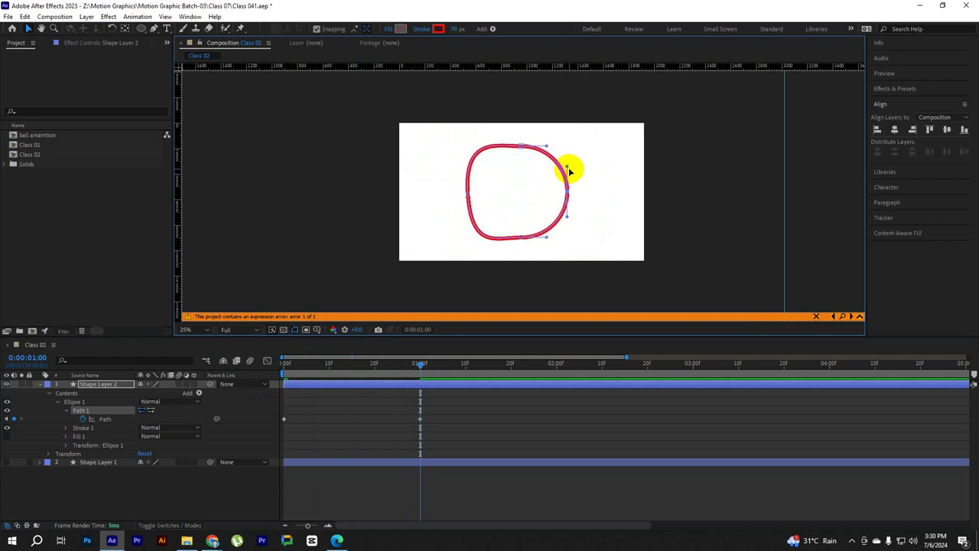
{"action": "left_click_drag", "start_coordinate": [568, 169], "coordinate": [571, 139]}
{"action": "left_click_drag", "start_coordinate": [566, 219], "coordinate": [570, 242]}
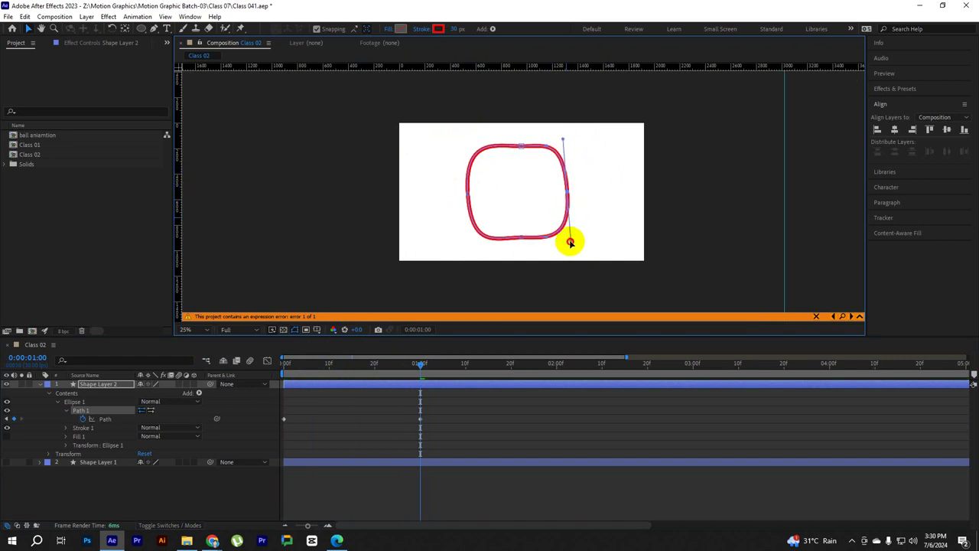
Round the bottom-right corner and sharpen both top corners to flatten the top edge
{"action": "scroll", "coordinate": [539, 210], "scroll_direction": "up", "scroll_amount": 2}
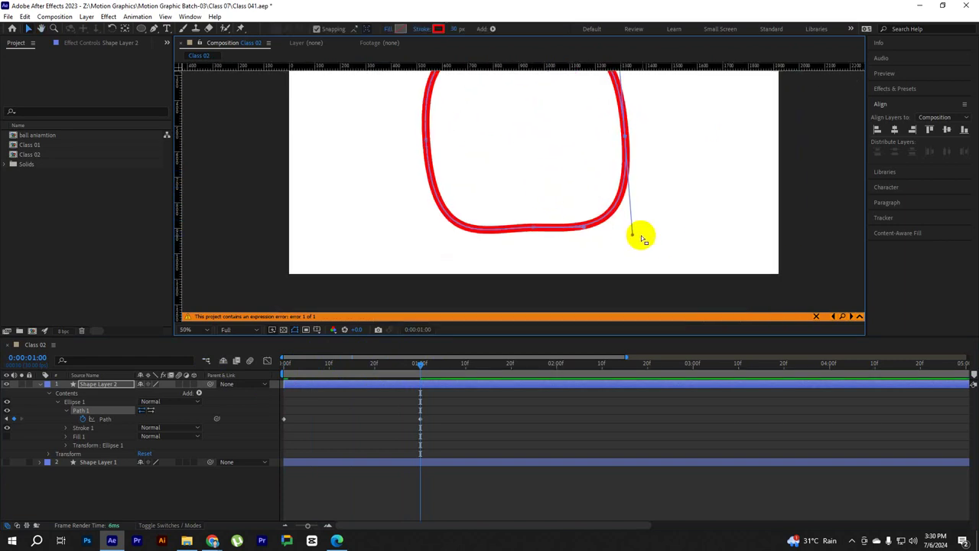
{"action": "left_click_drag", "start_coordinate": [631, 234], "coordinate": [630, 224]}
{"action": "left_click", "coordinate": [546, 231]}
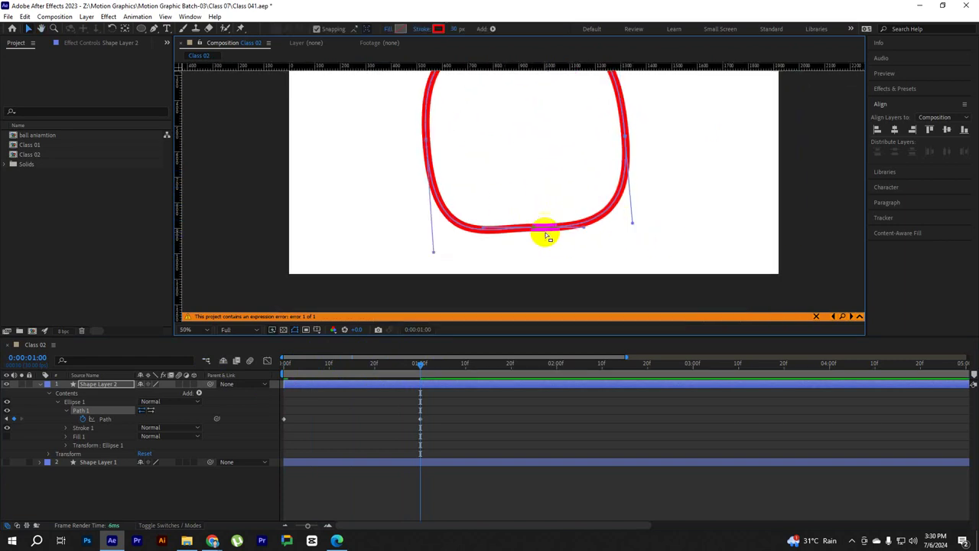
{"action": "scroll", "coordinate": [534, 237], "scroll_direction": "up", "scroll_amount": 4}
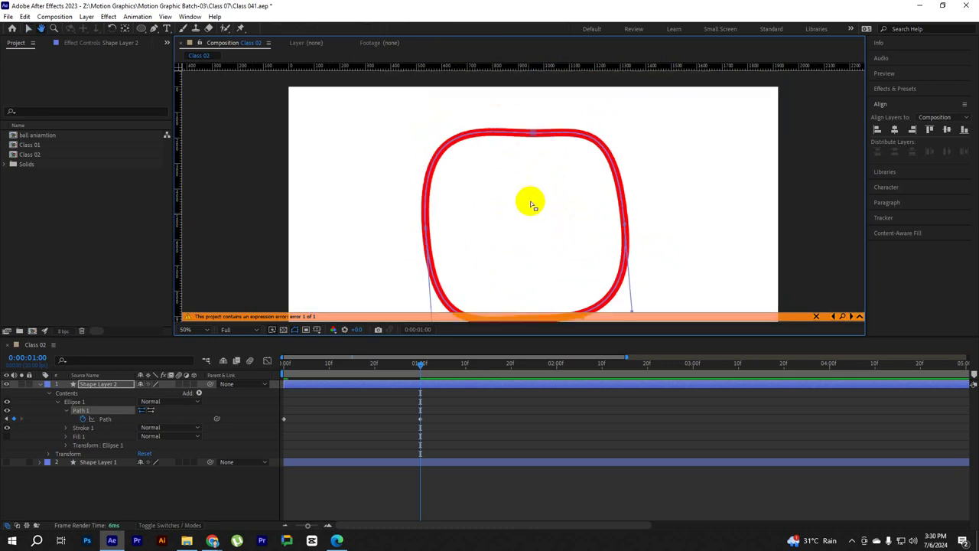
{"action": "left_click_drag", "start_coordinate": [582, 135], "coordinate": [629, 138]}
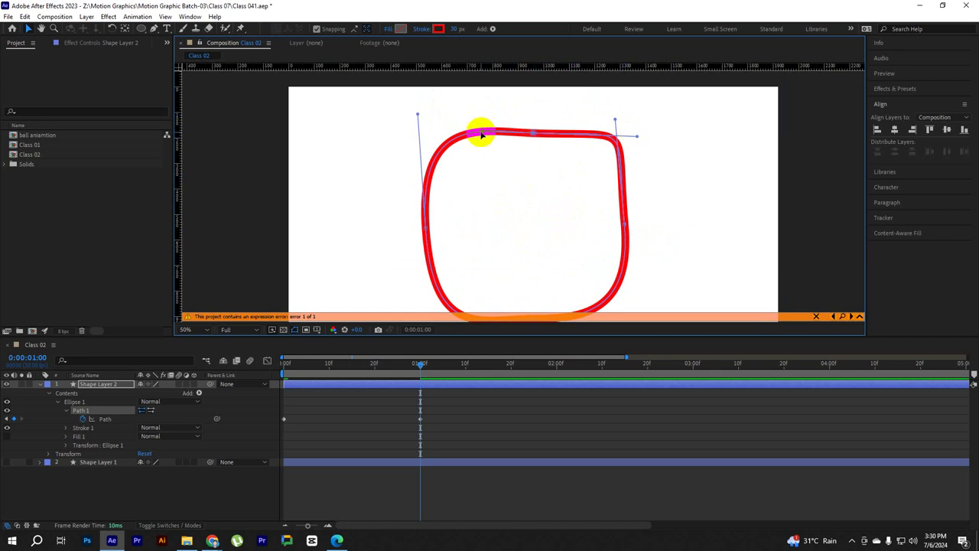
{"action": "left_click_drag", "start_coordinate": [481, 134], "coordinate": [441, 134]}
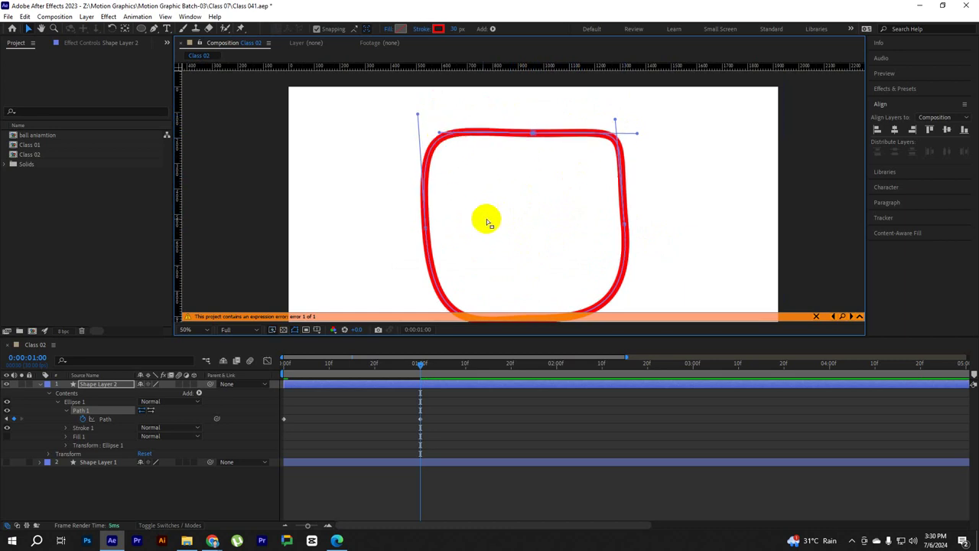
Tighten the bottom-left corners, check the rounded square, and return the playhead to 0
{"action": "scroll", "coordinate": [489, 184], "scroll_direction": "down", "scroll_amount": 2}
{"action": "scroll", "coordinate": [493, 230], "scroll_direction": "down", "scroll_amount": 3}
{"action": "left_click_drag", "start_coordinate": [467, 263], "coordinate": [465, 262]}
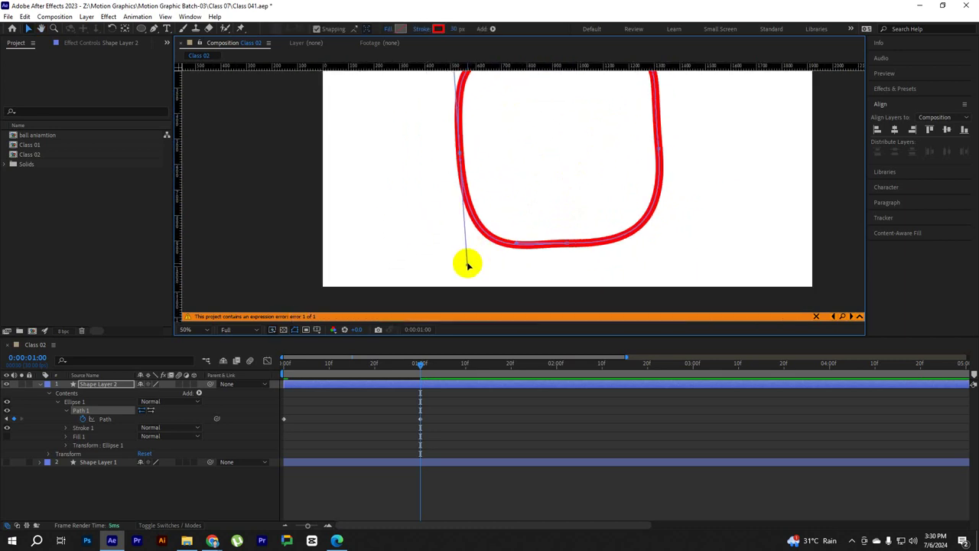
{"action": "left_click_drag", "start_coordinate": [526, 204], "coordinate": [608, 258]}
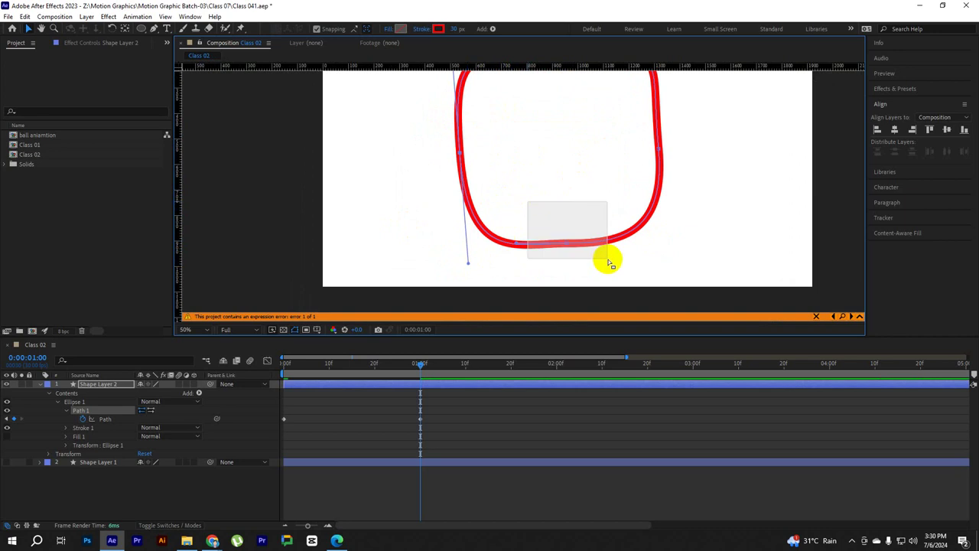
{"action": "left_click_drag", "start_coordinate": [510, 244], "coordinate": [478, 244]}
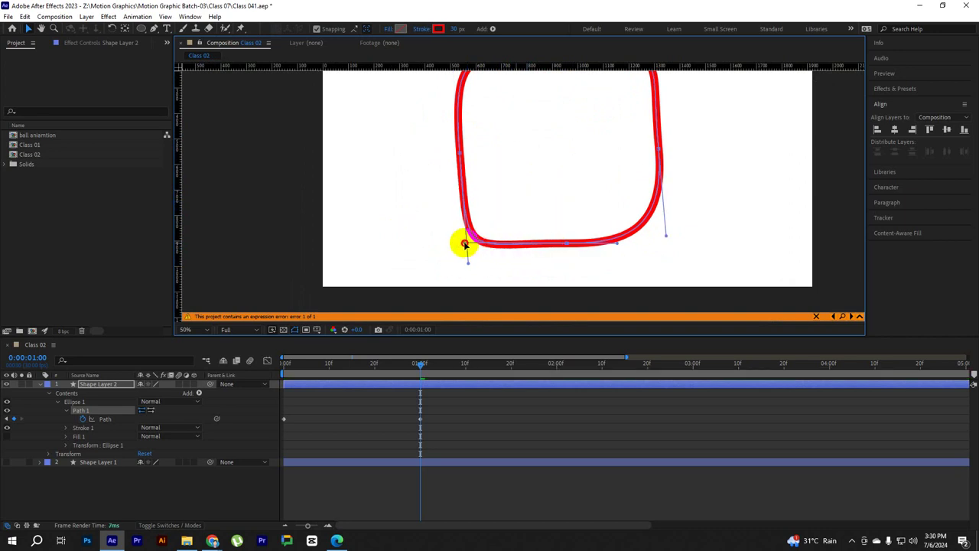
{"action": "mouse_move", "coordinate": [543, 208]}
{"action": "left_mouse_down"}
{"action": "mouse_move", "coordinate": [591, 263]}
{"action": "mouse_move", "coordinate": [670, 245]}
{"action": "left_mouse_up"}
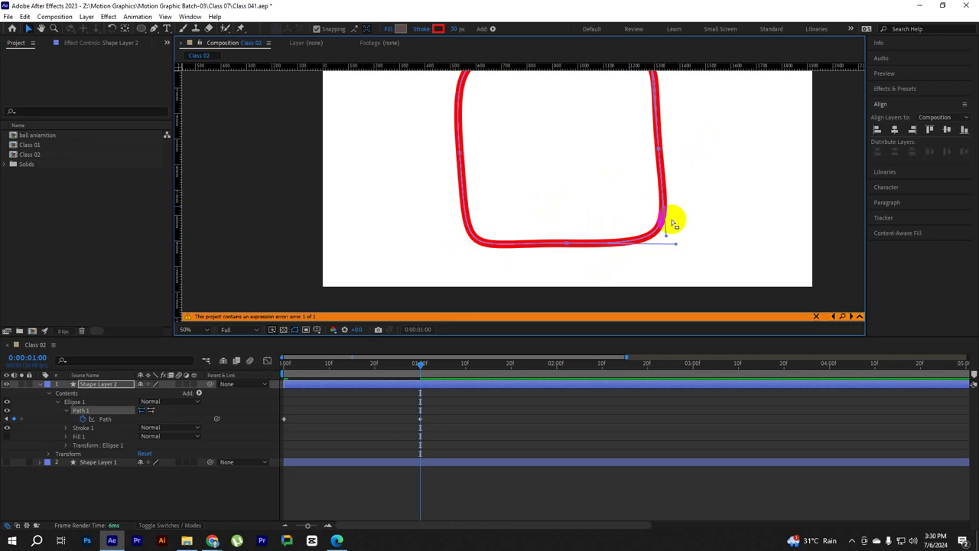
{"action": "key", "text": "period"}
{"action": "key", "text": "period"}
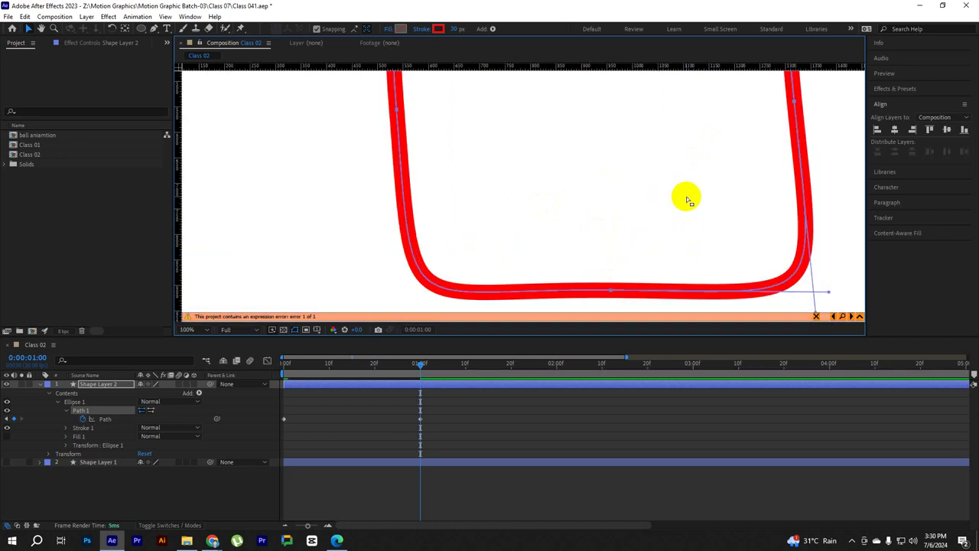
{"action": "key", "text": "comma"}
{"action": "key", "text": "comma"}
{"action": "key", "text": "comma"}
{"action": "key", "text": "comma"}
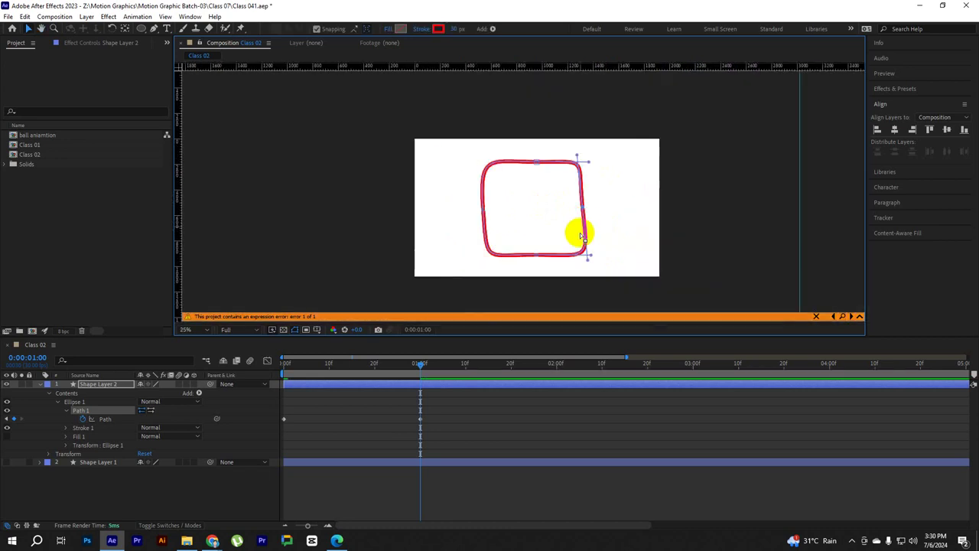
{"action": "left_click", "coordinate": [436, 485]}
{"action": "left_click_drag", "start_coordinate": [420, 363], "coordinate": [284, 364]}
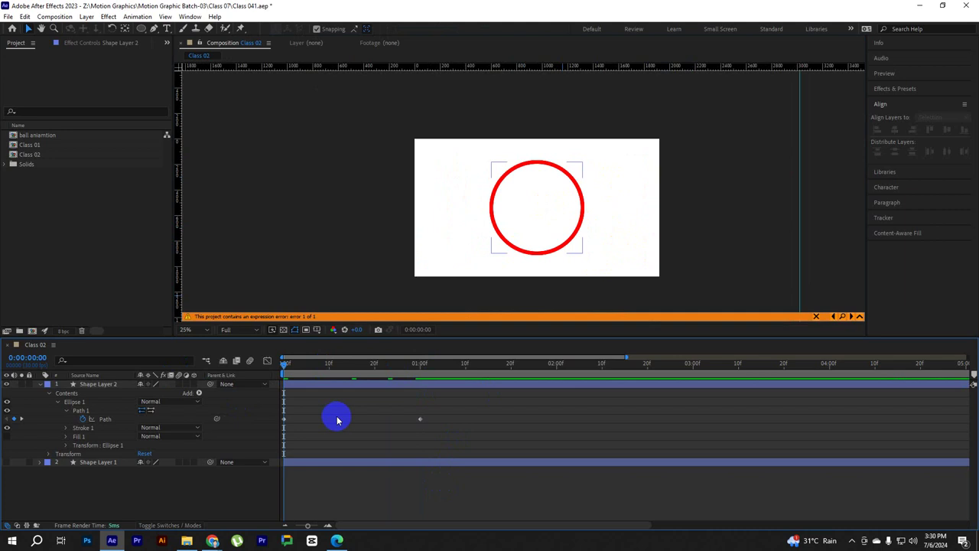
Preview the morph and move the rounded-square keyframe earlier to about 20 frames
{"action": "key", "text": "space"}
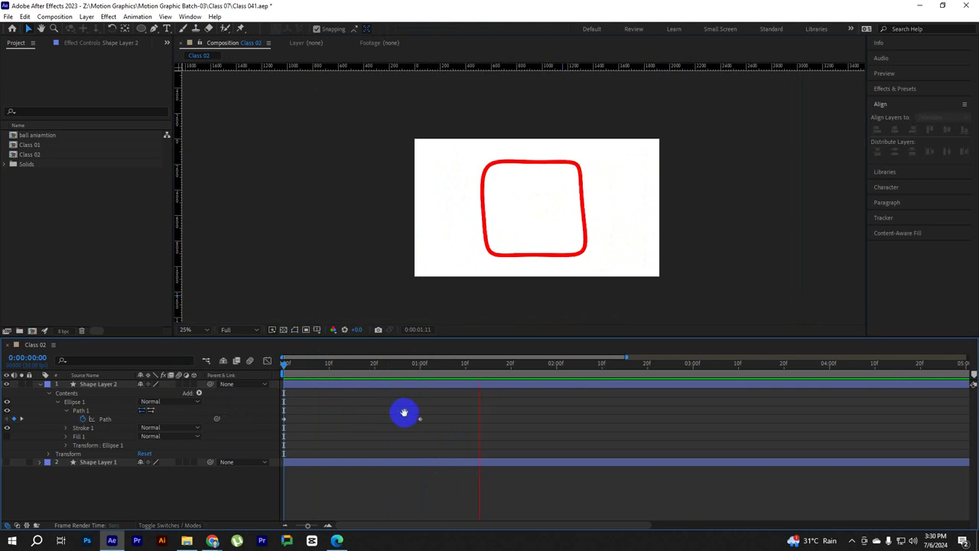
{"action": "left_click_drag", "start_coordinate": [476, 363], "coordinate": [374, 376]}
{"action": "left_click_drag", "start_coordinate": [419, 419], "coordinate": [374, 420]}
At about 1:10, smooth the path's left corner and raise the right corner's curve handle
{"action": "left_click_drag", "start_coordinate": [373, 371], "coordinate": [474, 377]}
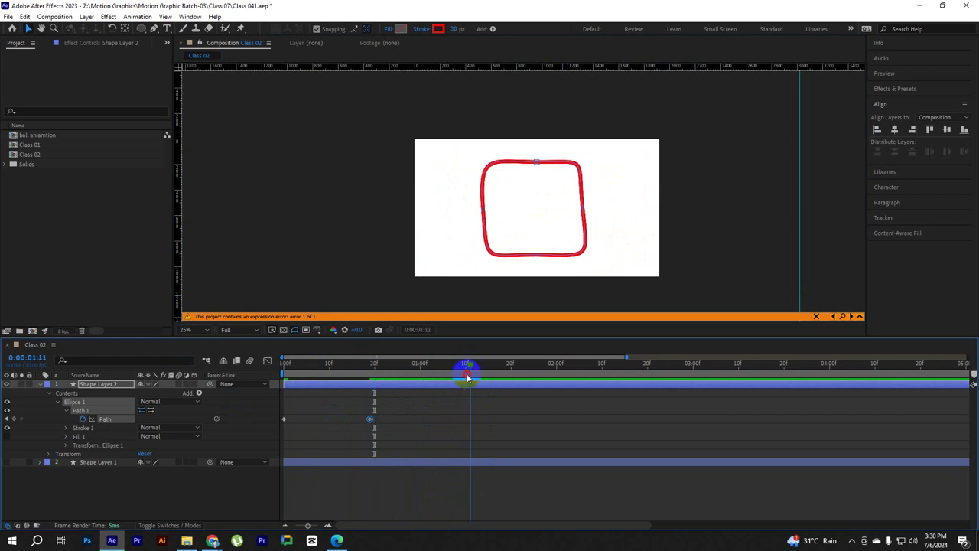
{"action": "left_click", "coordinate": [440, 394]}
{"action": "mouse_move", "coordinate": [518, 137]}
{"action": "left_mouse_down"}
{"action": "mouse_move", "coordinate": [546, 184]}
{"action": "mouse_move", "coordinate": [528, 213]}
{"action": "left_mouse_up"}
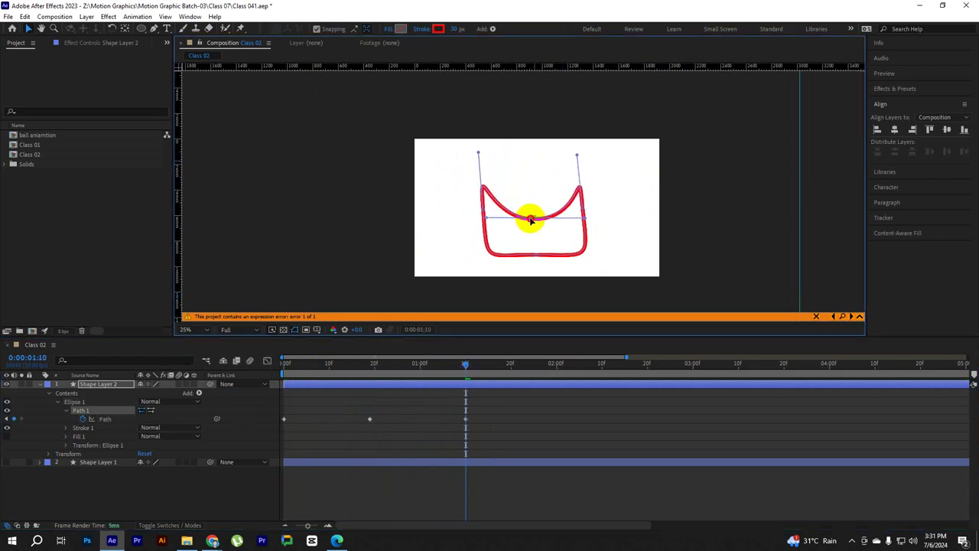
{"action": "left_click_drag", "start_coordinate": [483, 212], "coordinate": [494, 213]}
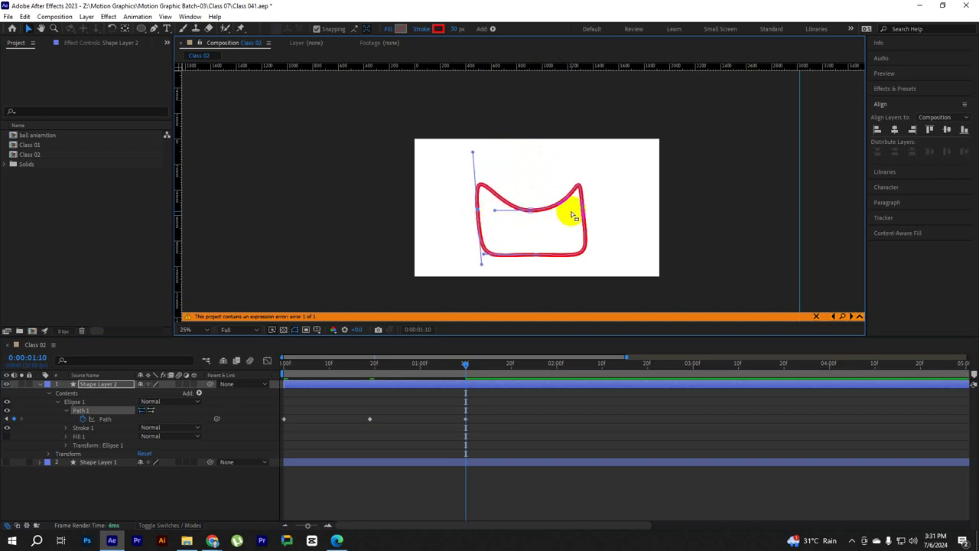
{"action": "mouse_move", "coordinate": [512, 190]}
{"action": "left_mouse_down"}
{"action": "mouse_move", "coordinate": [586, 218]}
{"action": "mouse_move", "coordinate": [565, 213]}
{"action": "mouse_move", "coordinate": [588, 186]}
{"action": "mouse_move", "coordinate": [579, 151]}
{"action": "left_mouse_up"}
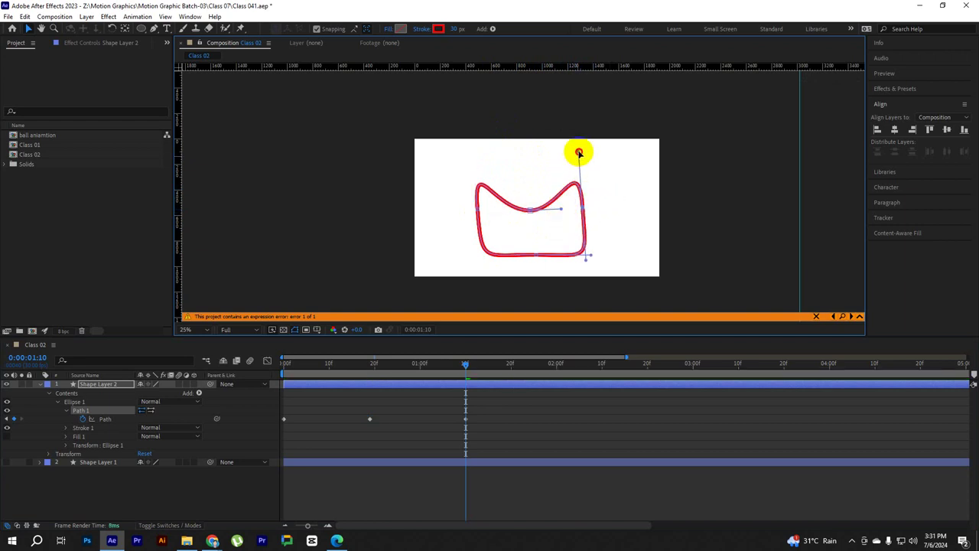
{"action": "left_click", "coordinate": [199, 44]}
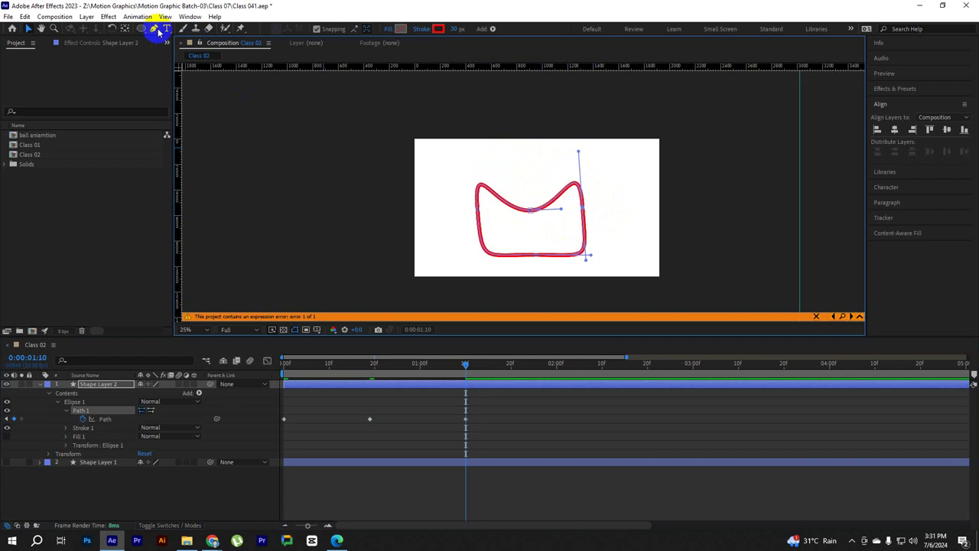
Add two top-edge vertices, raise the middle into a peak and pull both sides down into dips
{"action": "left_click_drag", "start_coordinate": [157, 31], "coordinate": [184, 47]}
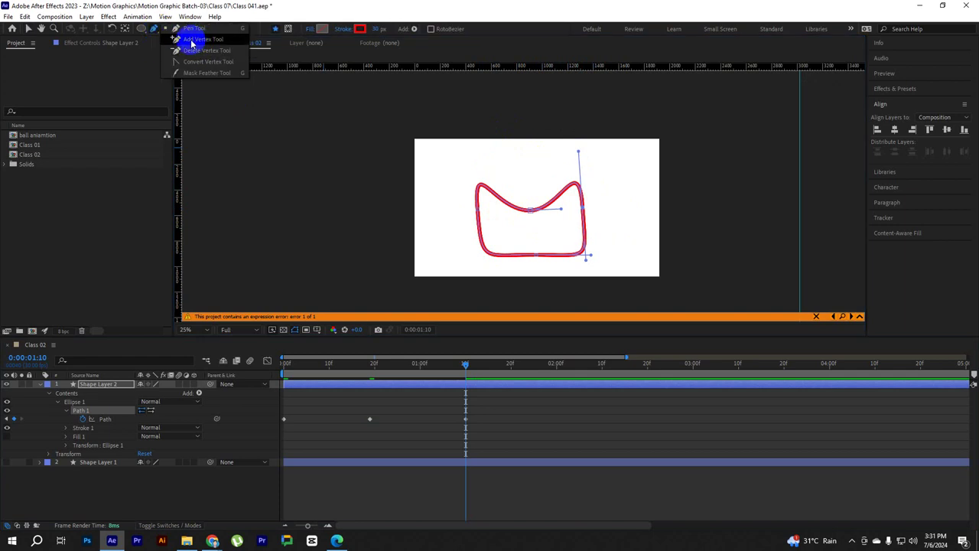
{"action": "left_click", "coordinate": [499, 199]}
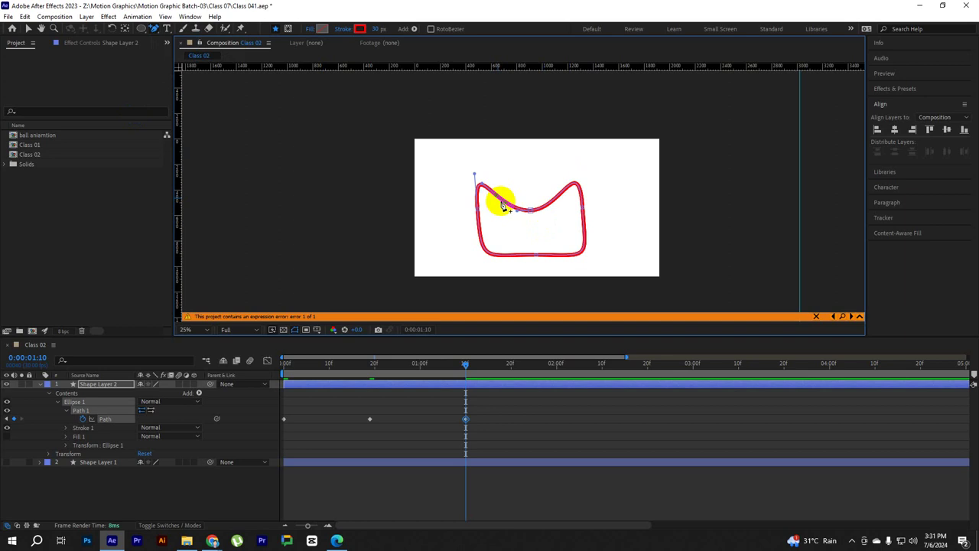
{"action": "left_click", "coordinate": [557, 202]}
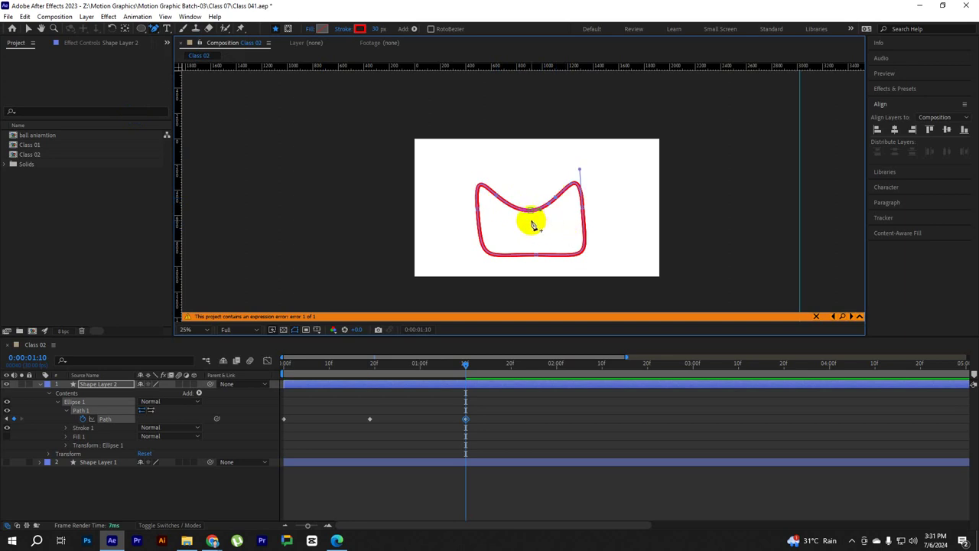
{"action": "left_click", "coordinate": [39, 28]}
{"action": "left_click", "coordinate": [28, 29]}
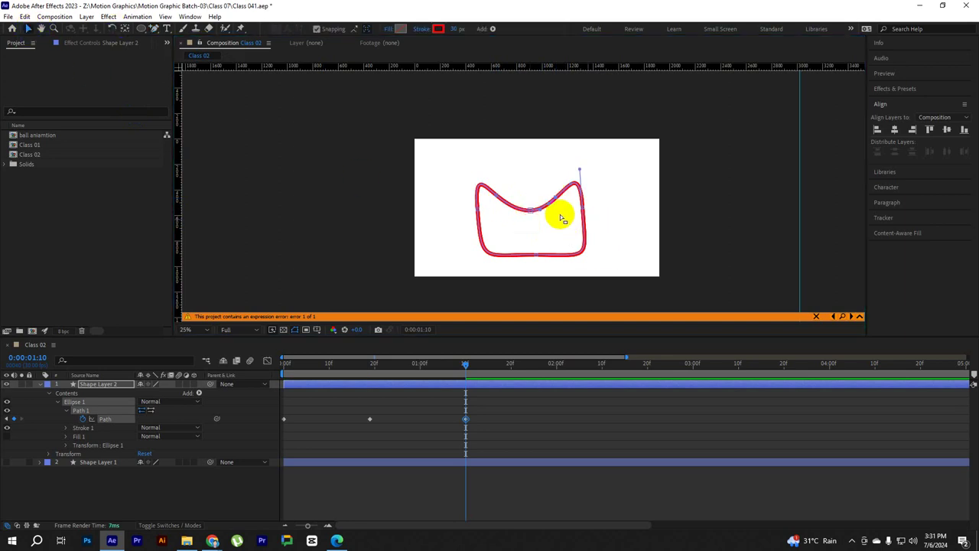
{"action": "left_click_drag", "start_coordinate": [528, 208], "coordinate": [527, 165]}
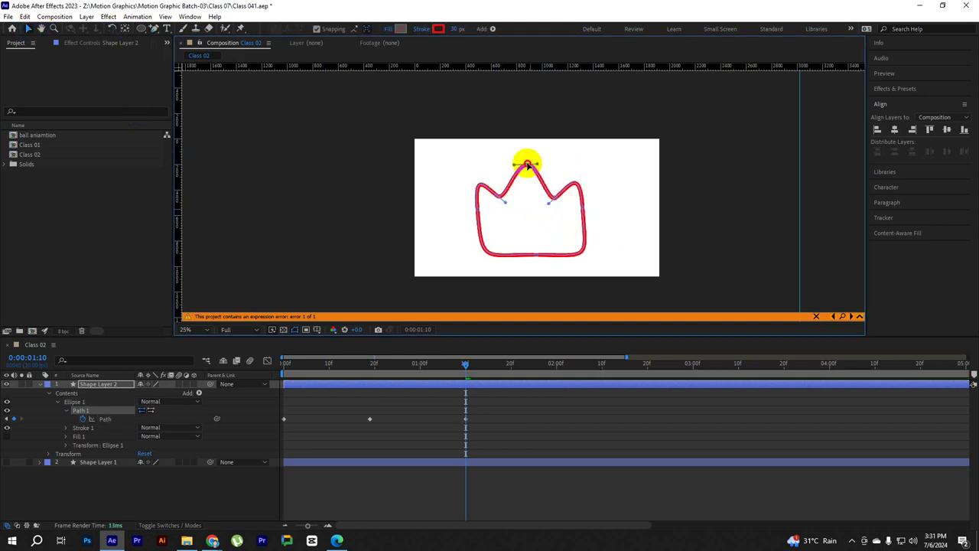
{"action": "left_click", "coordinate": [515, 197]}
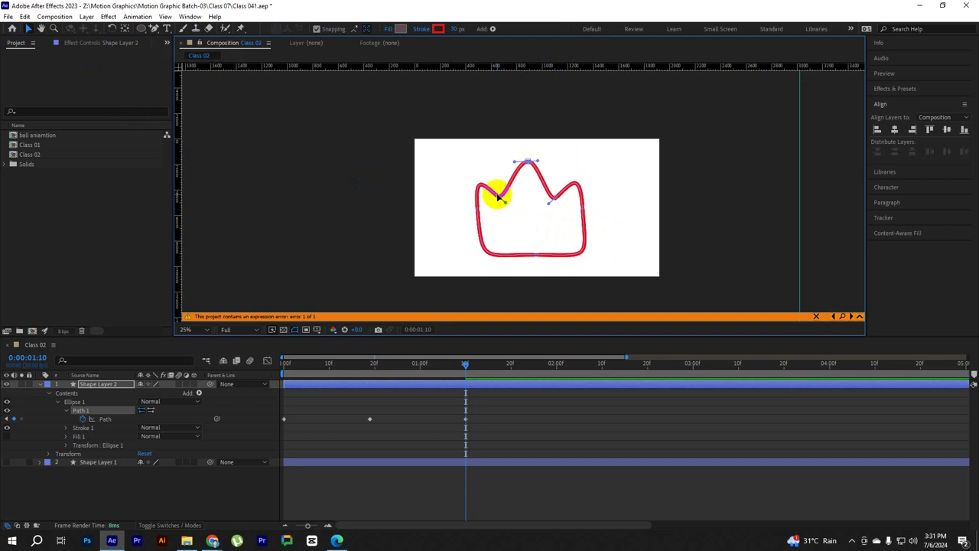
{"action": "left_click_drag", "start_coordinate": [497, 197], "coordinate": [495, 203]}
{"action": "left_click", "coordinate": [555, 201]}
{"action": "left_click_drag", "start_coordinate": [555, 200], "coordinate": [552, 210]}
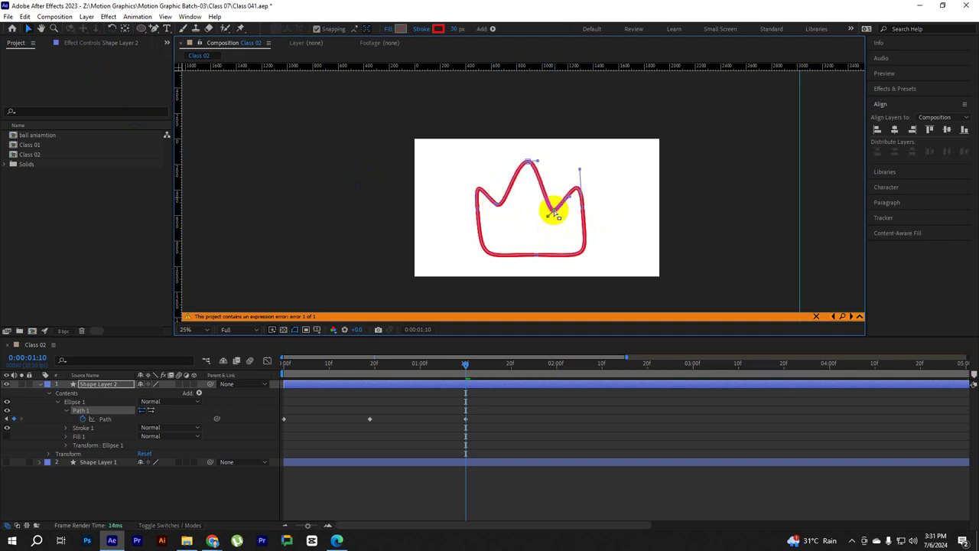
{"action": "left_click_drag", "start_coordinate": [465, 364], "coordinate": [285, 364]}
{"action": "left_click", "coordinate": [397, 431]}
At 2 seconds, arch the path's bottom upward, curve the left side and lower the peak slightly
{"action": "key", "text": "space"}
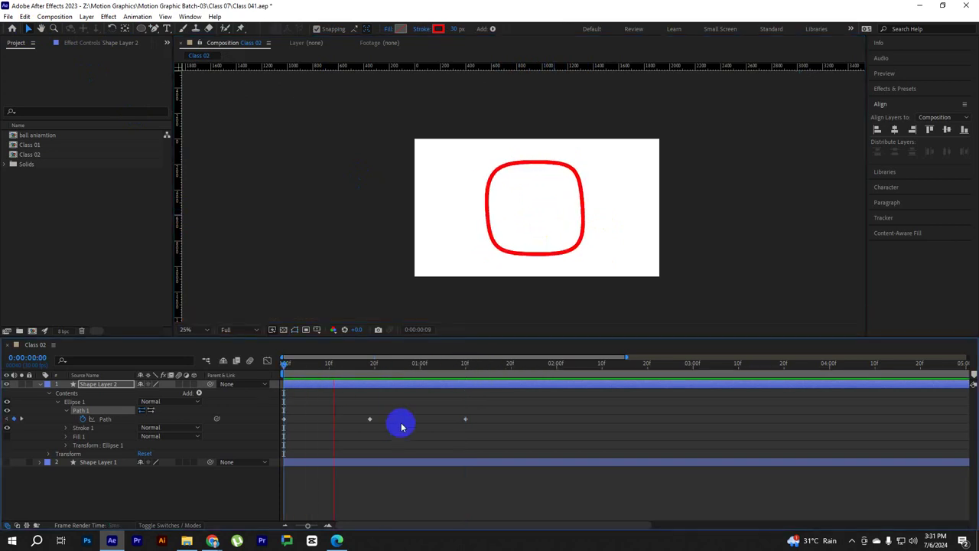
{"action": "left_click", "coordinate": [557, 365]}
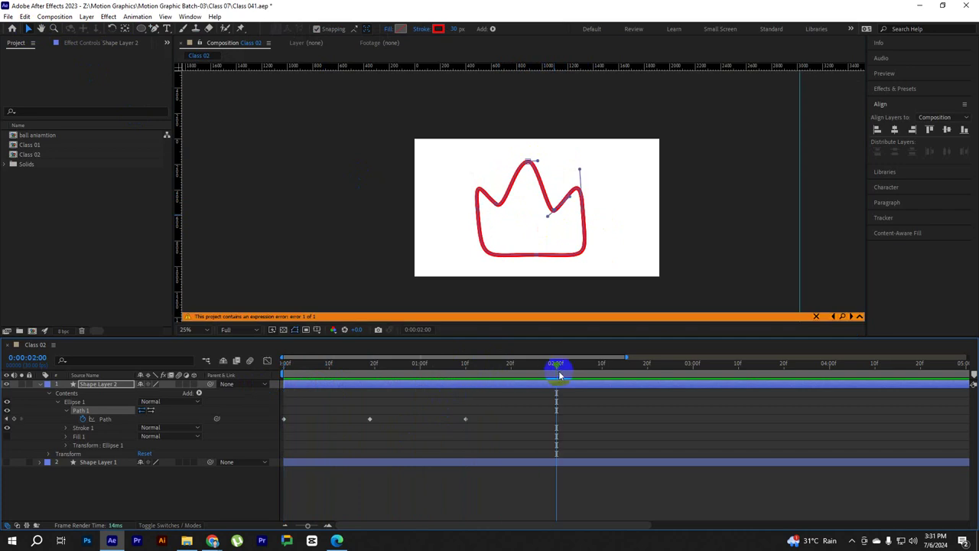
{"action": "left_click", "coordinate": [480, 217]}
{"action": "left_click_drag", "start_coordinate": [472, 221], "coordinate": [474, 238]}
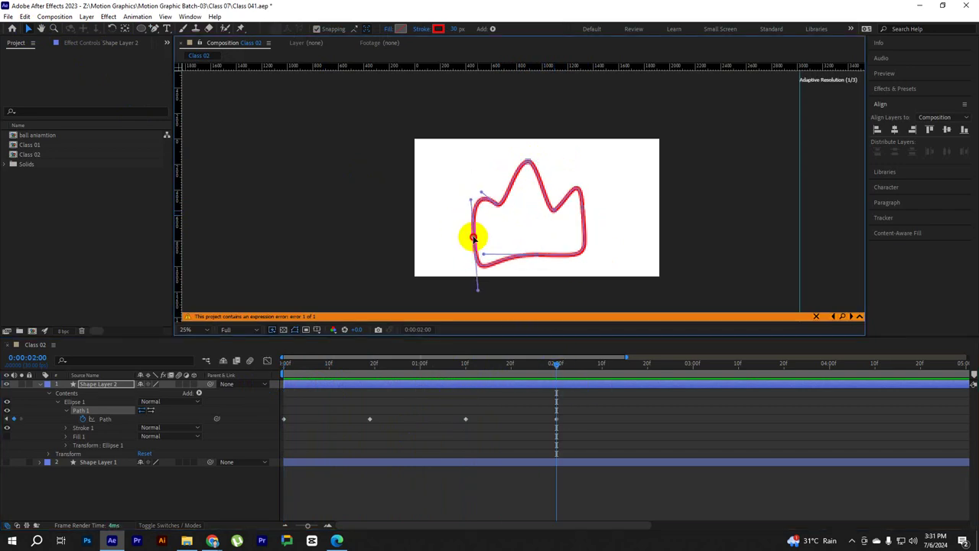
{"action": "mouse_move", "coordinate": [535, 257]}
{"action": "left_mouse_down"}
{"action": "mouse_move", "coordinate": [528, 223]}
{"action": "mouse_move", "coordinate": [583, 231]}
{"action": "mouse_move", "coordinate": [588, 242]}
{"action": "left_mouse_up"}
{"action": "left_click", "coordinate": [529, 226]}
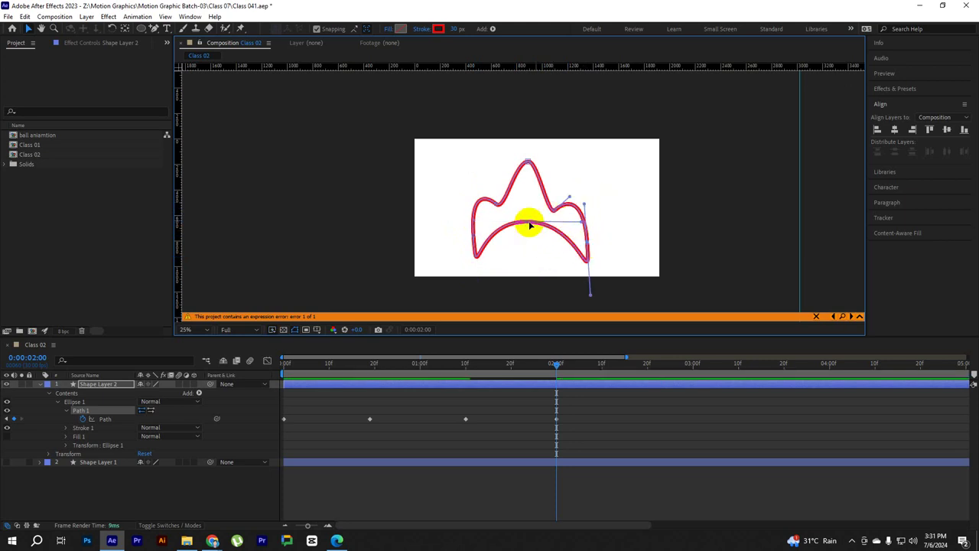
{"action": "mouse_move", "coordinate": [476, 196]}
{"action": "left_mouse_down"}
{"action": "mouse_move", "coordinate": [506, 211]}
{"action": "mouse_move", "coordinate": [484, 203]}
{"action": "mouse_move", "coordinate": [471, 237]}
{"action": "left_mouse_up"}
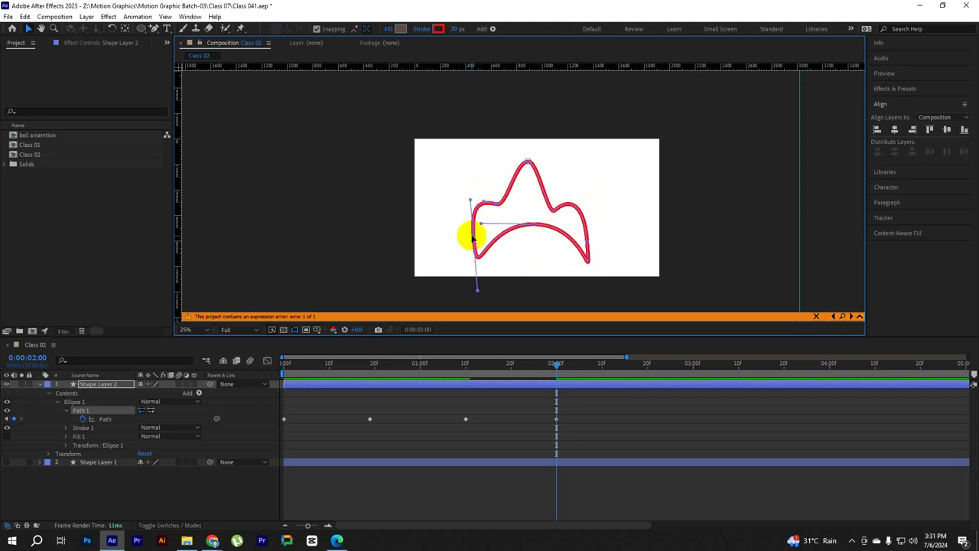
{"action": "left_click_drag", "start_coordinate": [472, 241], "coordinate": [472, 239]}
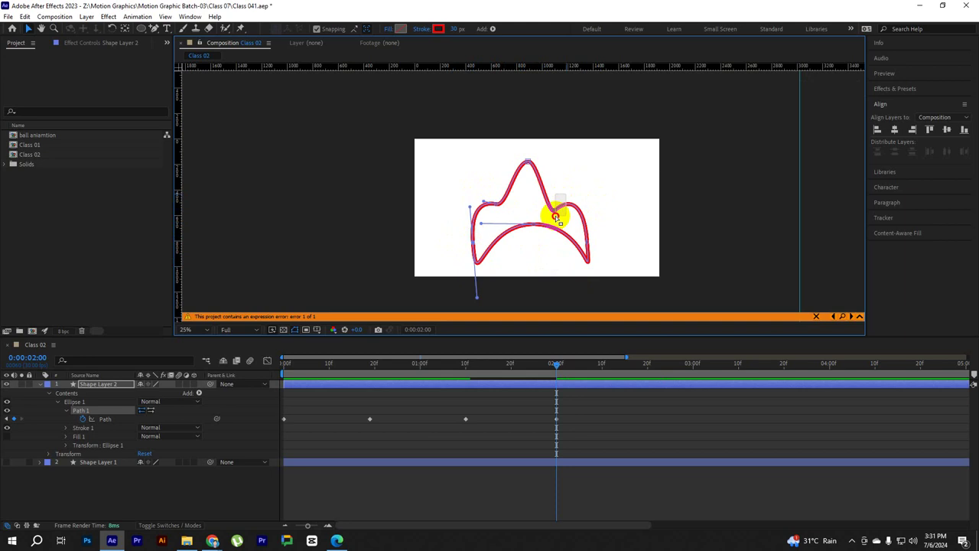
{"action": "left_click", "coordinate": [528, 161]}
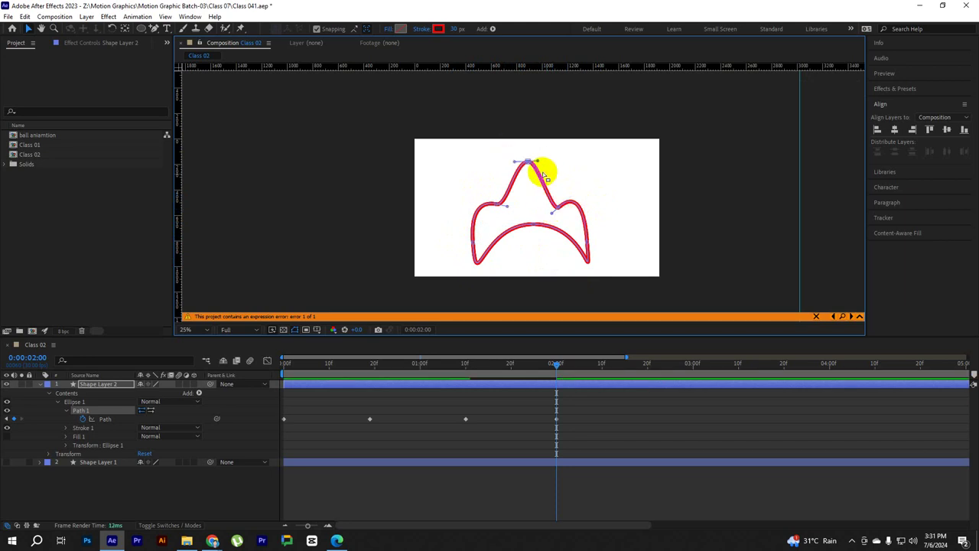
{"action": "left_click_drag", "start_coordinate": [527, 164], "coordinate": [527, 180]}
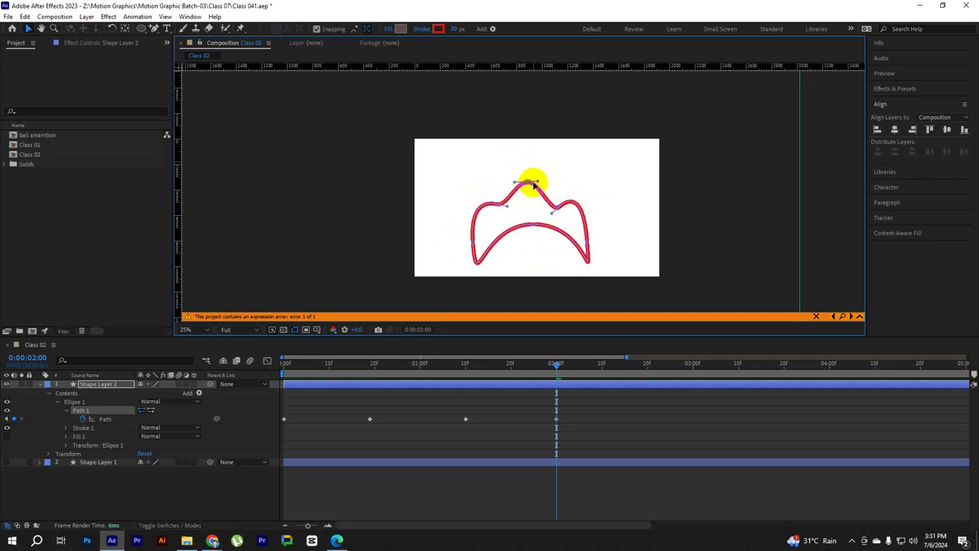
{"action": "left_click", "coordinate": [501, 372]}
{"action": "left_click_drag", "start_coordinate": [512, 370], "coordinate": [323, 366]}
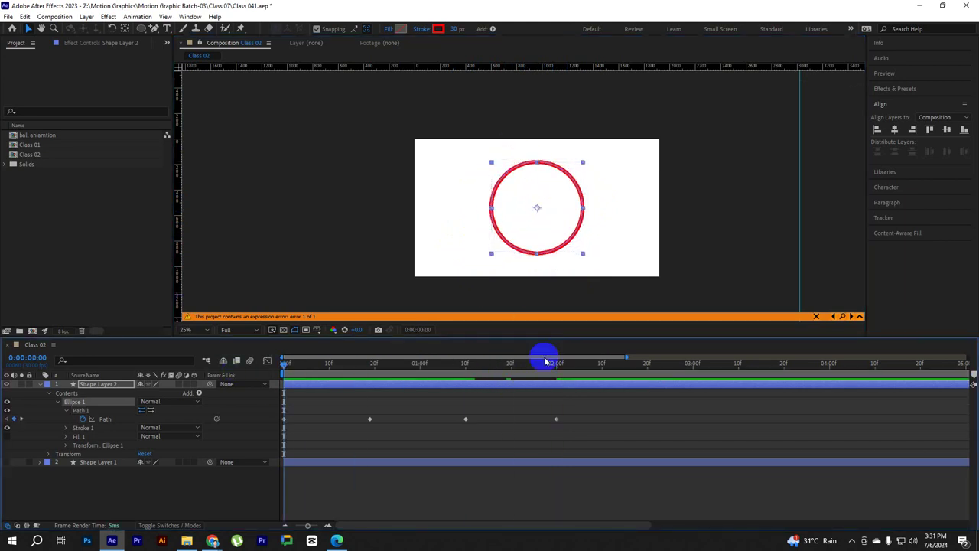
Show the full 10-second timeline, end the work area at 3 seconds, and preview the morph
{"action": "key", "text": "space"}
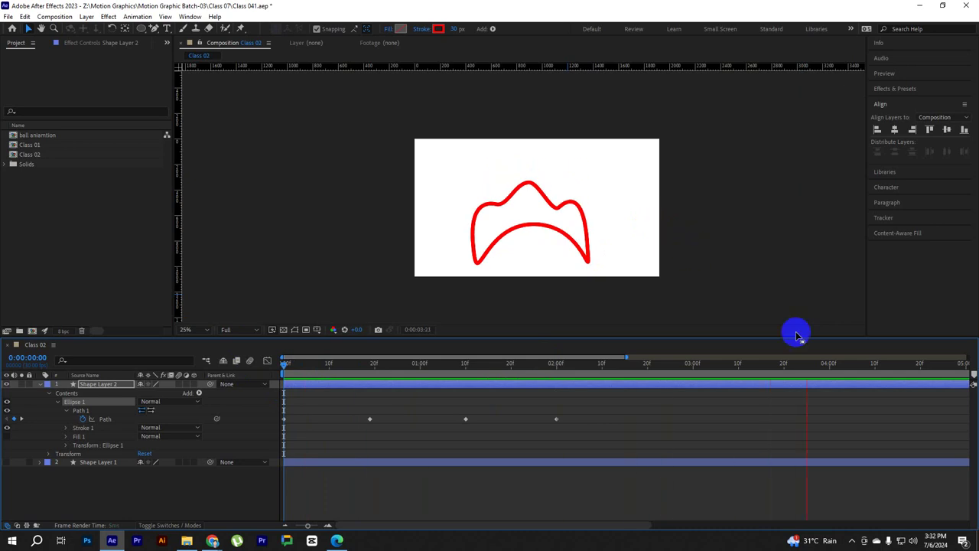
{"action": "key", "text": "space"}
{"action": "left_click_drag", "start_coordinate": [308, 526], "coordinate": [295, 526]}
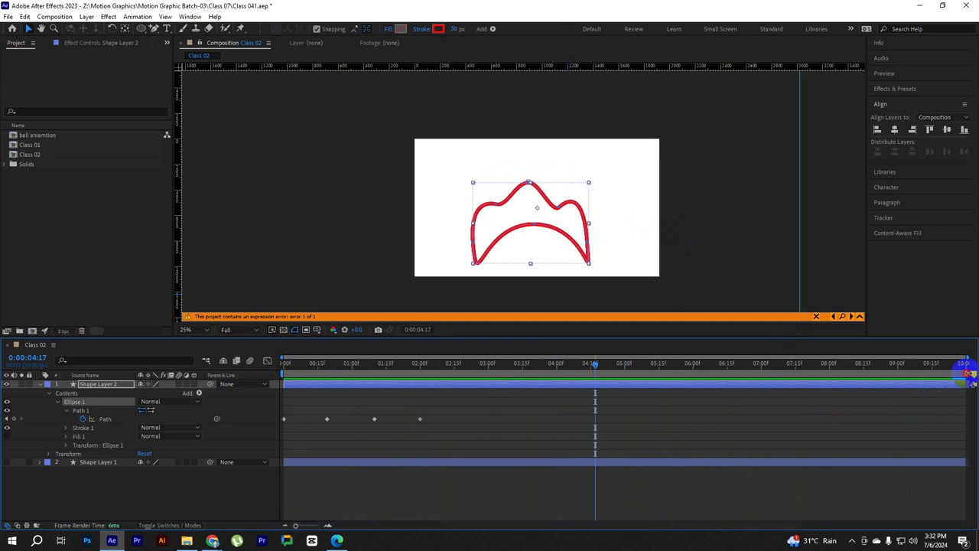
{"action": "left_click_drag", "start_coordinate": [966, 372], "coordinate": [492, 371]}
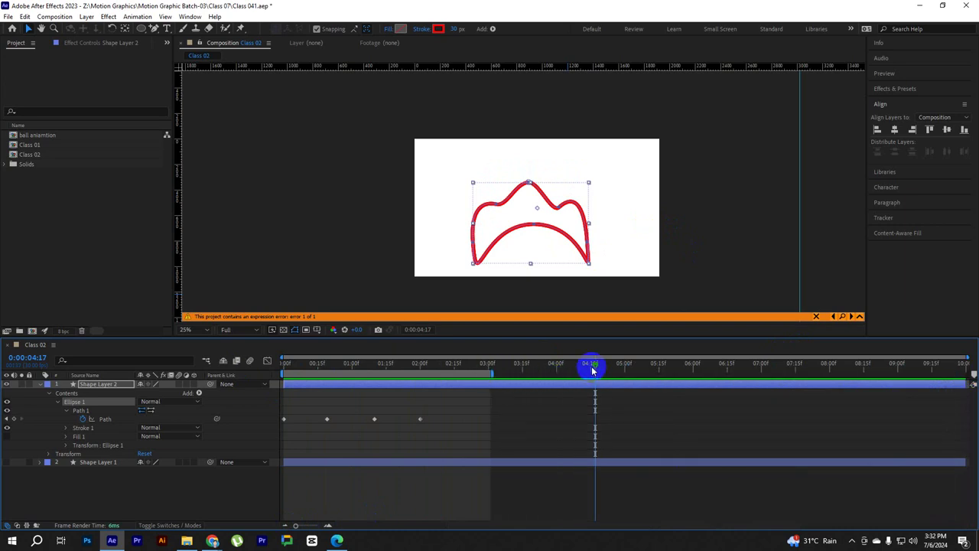
{"action": "left_click_drag", "start_coordinate": [592, 370], "coordinate": [284, 367]}
{"action": "key", "text": "space"}
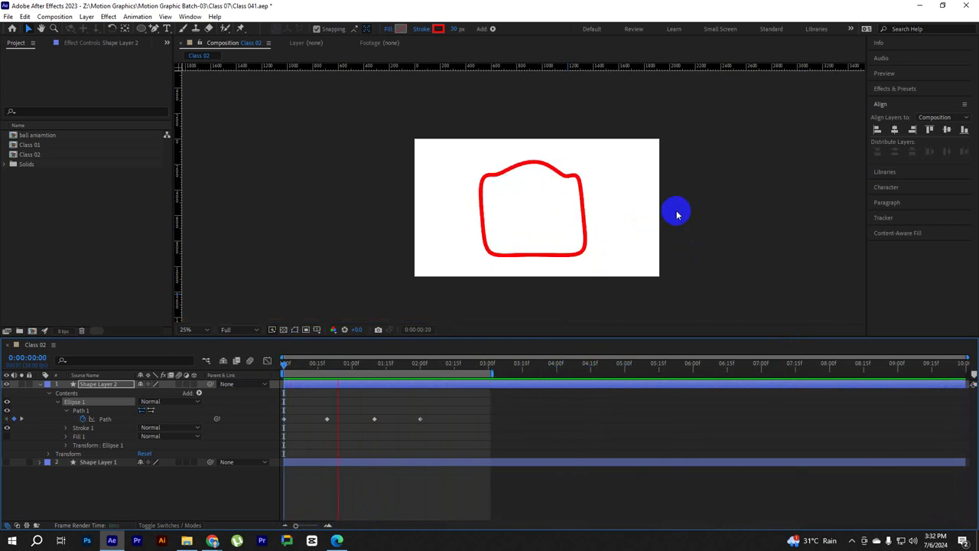
{"action": "left_click", "coordinate": [478, 366]}
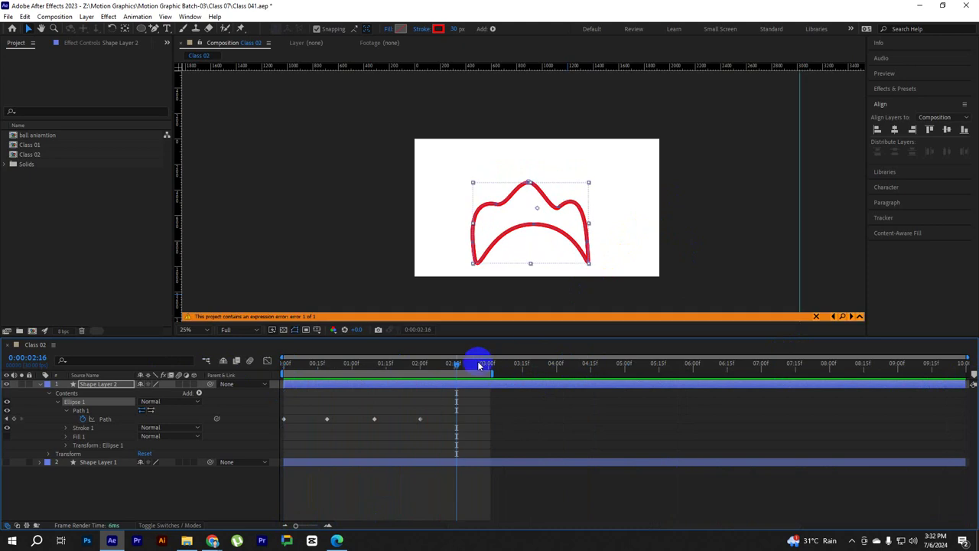
{"action": "left_click_drag", "start_coordinate": [456, 367], "coordinate": [209, 364]}
{"action": "key", "text": "space"}
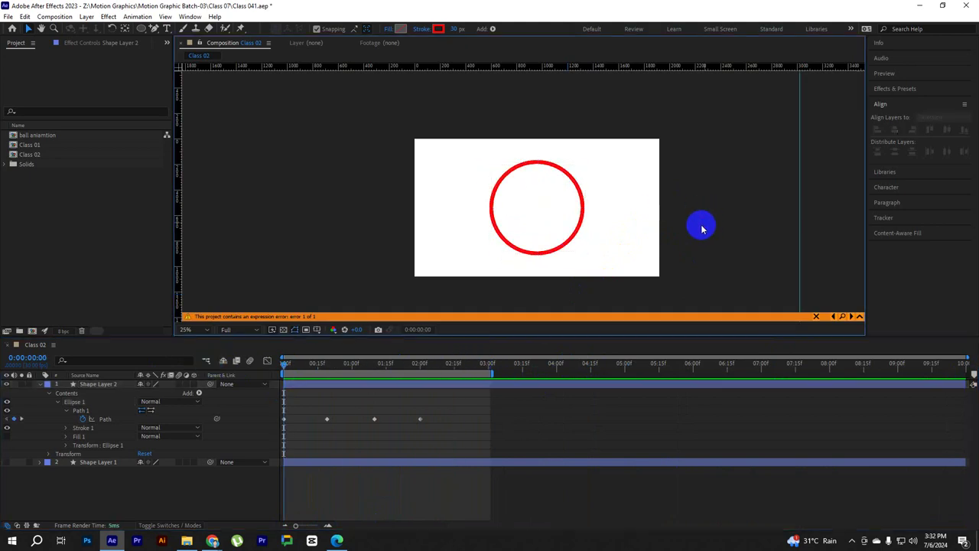
Collapse the Ellipse 1 group and preview the morph again from the first frame
{"action": "left_click", "coordinate": [65, 406]}
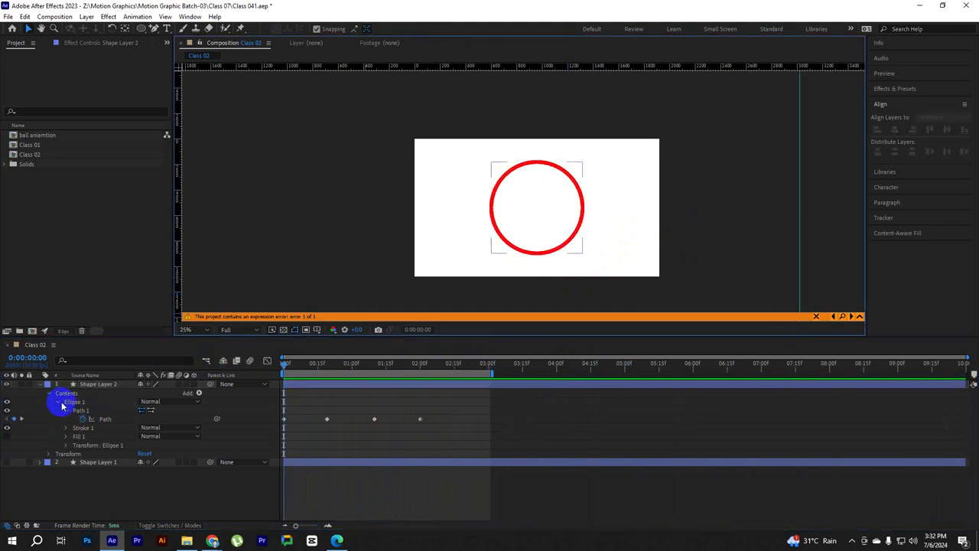
{"action": "left_click", "coordinate": [60, 403]}
{"action": "left_click", "coordinate": [87, 411]}
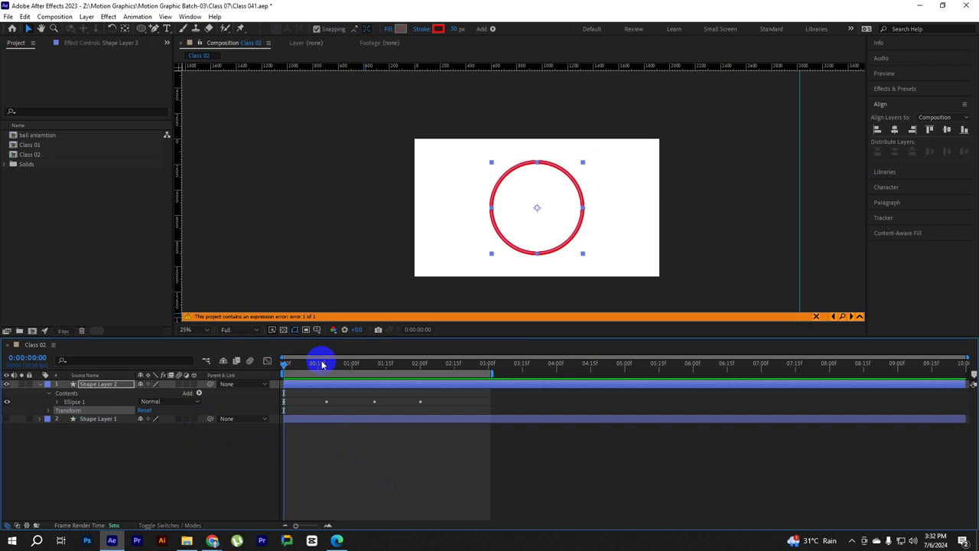
{"action": "left_click_drag", "start_coordinate": [318, 363], "coordinate": [292, 364]}
{"action": "key", "text": "space"}
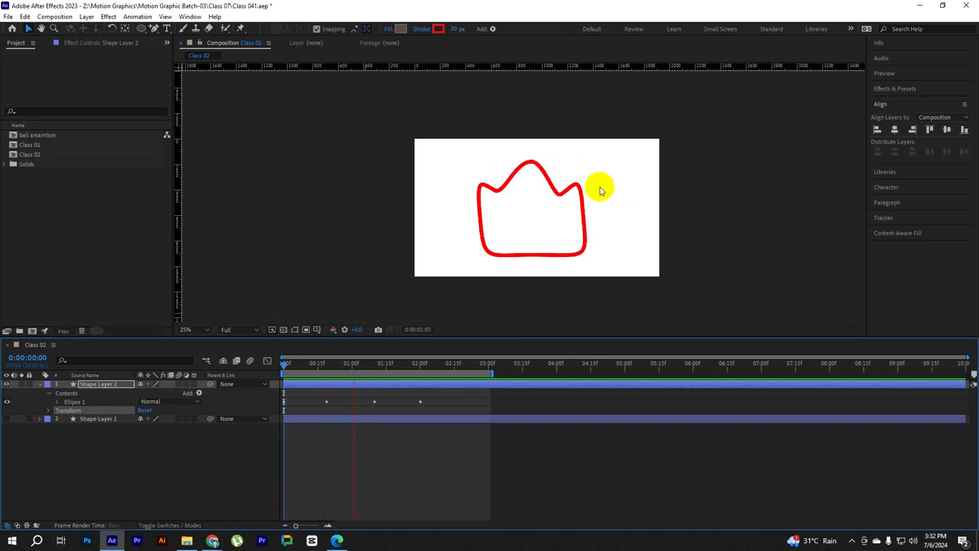
{"action": "left_click_drag", "start_coordinate": [404, 362], "coordinate": [62, 401]}
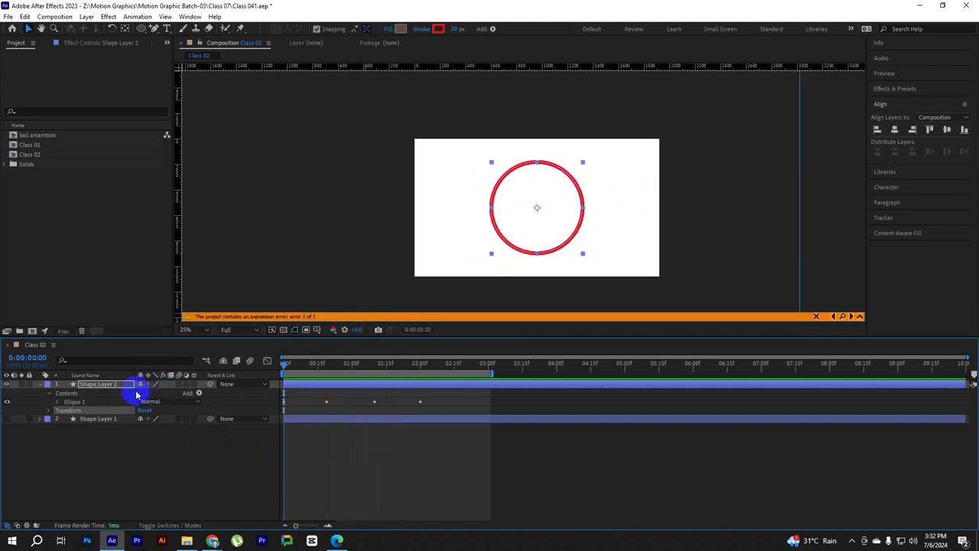
Select Shape Layer 2's Contents and bring up its Add menu of shape operations
{"action": "left_click", "coordinate": [192, 411]}
{"action": "left_click", "coordinate": [66, 394]}
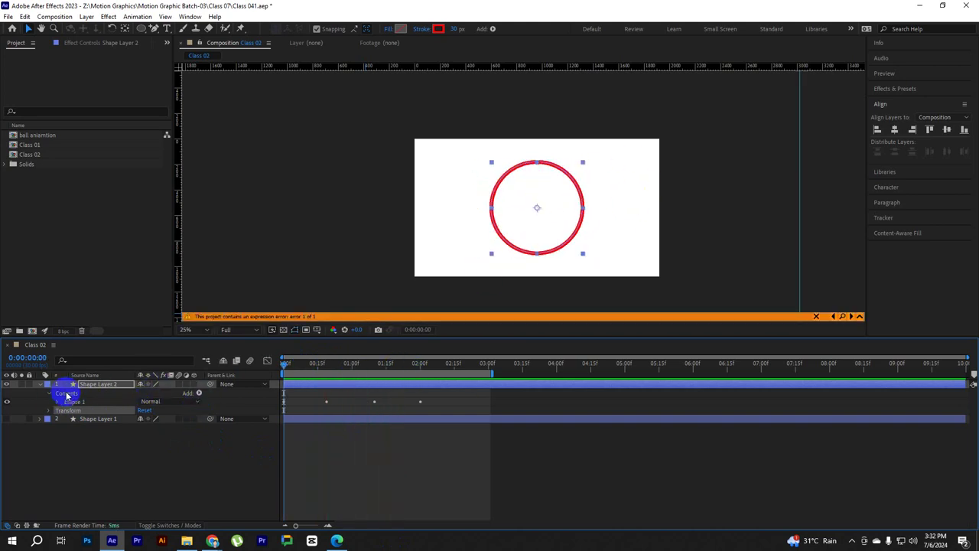
{"action": "left_click", "coordinate": [198, 393]}
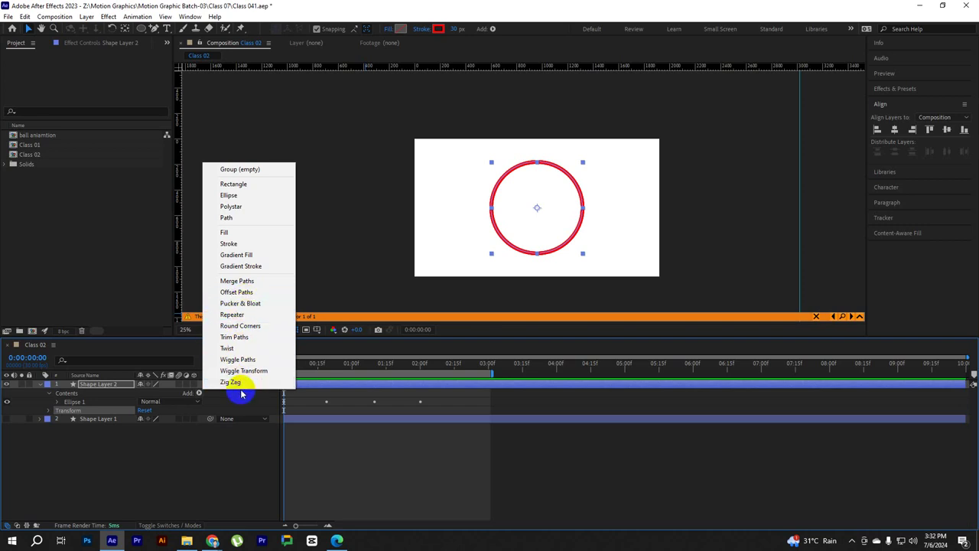
Add Zig Zag to Shape Layer 2 with Size 20 and 4 ridges per segment
{"action": "left_click", "coordinate": [241, 382]}
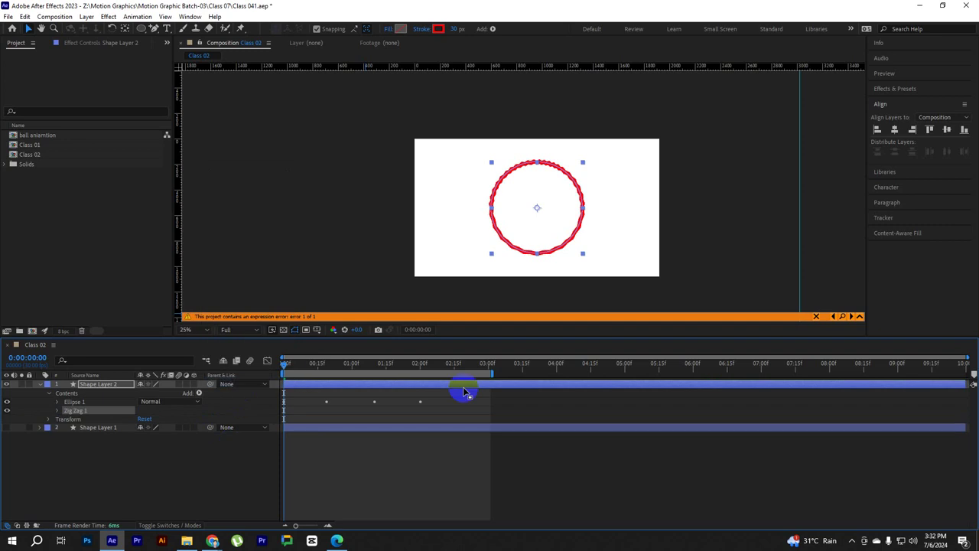
{"action": "scroll", "coordinate": [518, 201], "scroll_direction": "up", "scroll_amount": 1}
{"action": "left_click_drag", "start_coordinate": [543, 243], "coordinate": [557, 207]}
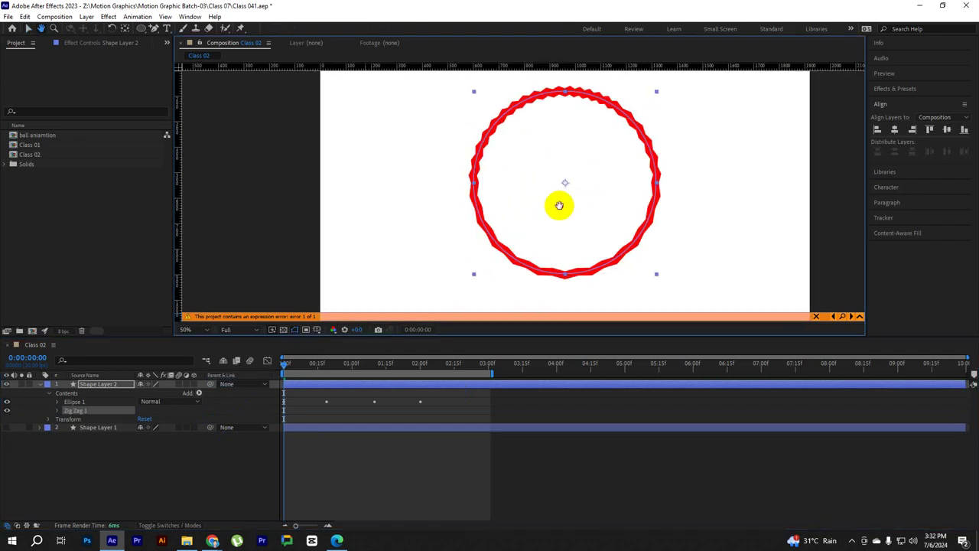
{"action": "left_click", "coordinate": [58, 411]}
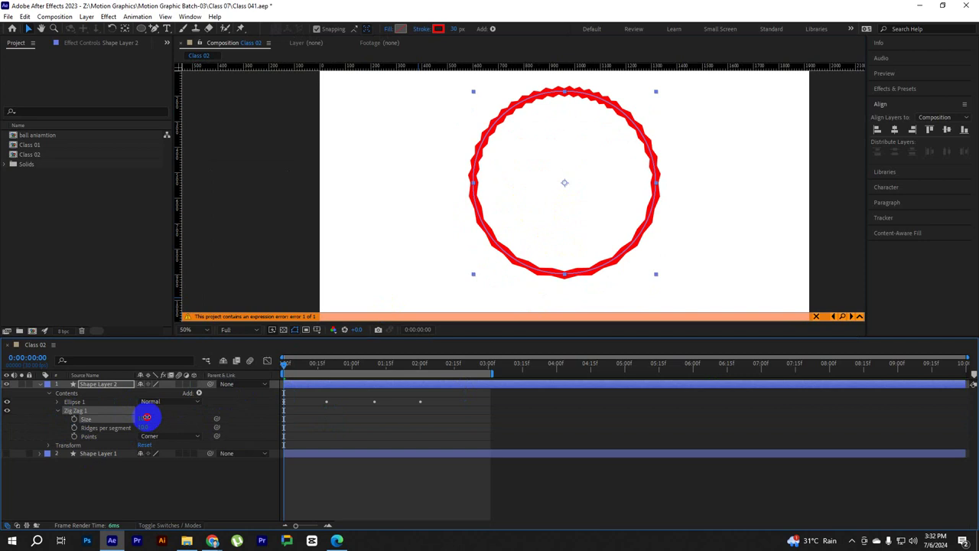
{"action": "mouse_move", "coordinate": [151, 419]}
{"action": "left_mouse_down"}
{"action": "mouse_move", "coordinate": [160, 417]}
{"action": "mouse_move", "coordinate": [146, 427]}
{"action": "left_mouse_up"}
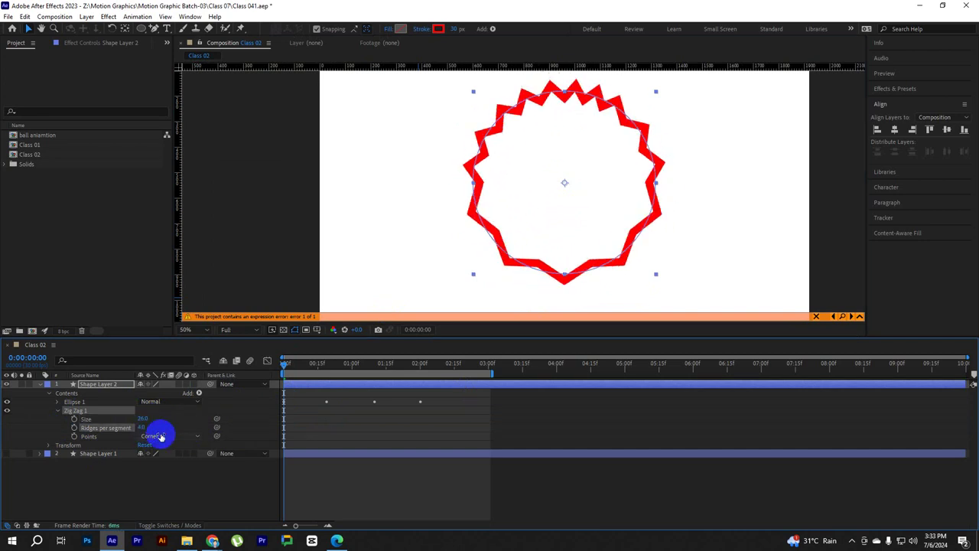
{"action": "mouse_move", "coordinate": [151, 419]}
{"action": "left_mouse_down"}
{"action": "mouse_move", "coordinate": [134, 419]}
{"action": "mouse_move", "coordinate": [147, 415]}
{"action": "left_mouse_up"}
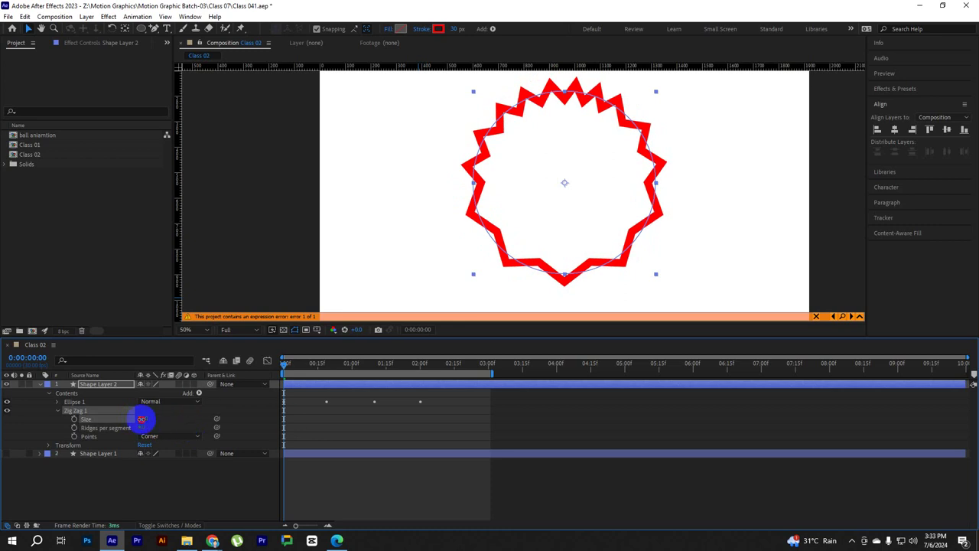
{"action": "left_click_drag", "start_coordinate": [156, 417], "coordinate": [143, 428]}
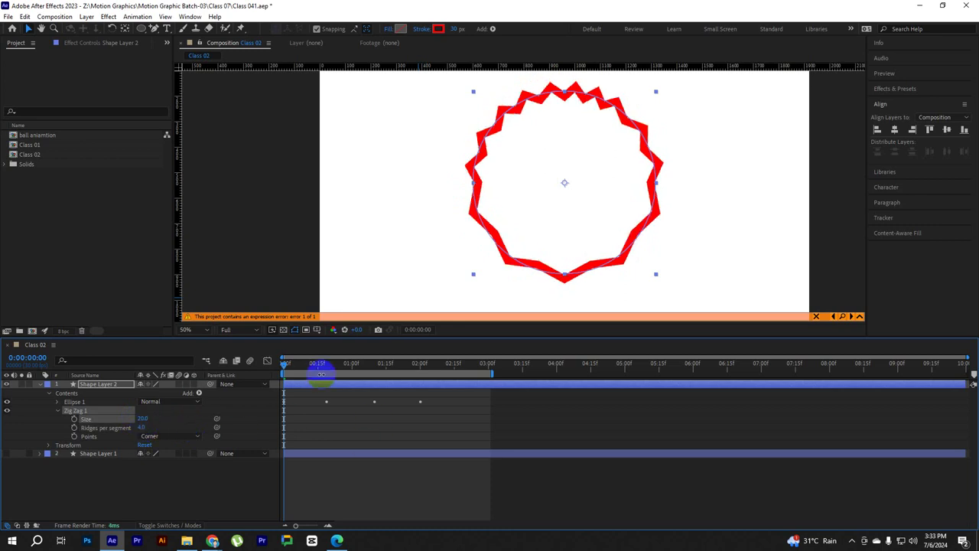
Preview the spiky ring, then enable the Zig Zag Size stopwatch at frame 0
{"action": "left_click", "coordinate": [389, 400]}
{"action": "key", "text": "space"}
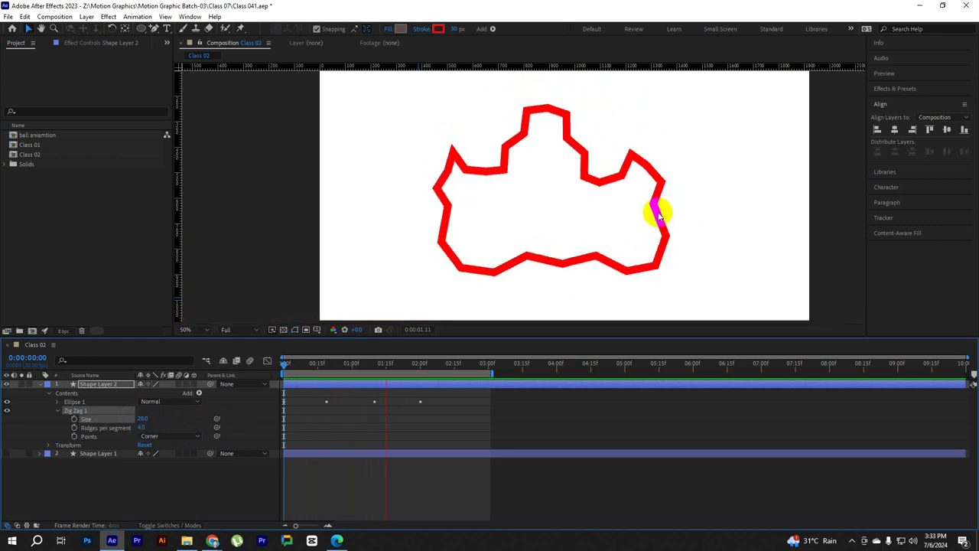
{"action": "left_click", "coordinate": [421, 366]}
{"action": "left_click_drag", "start_coordinate": [422, 366], "coordinate": [183, 363]}
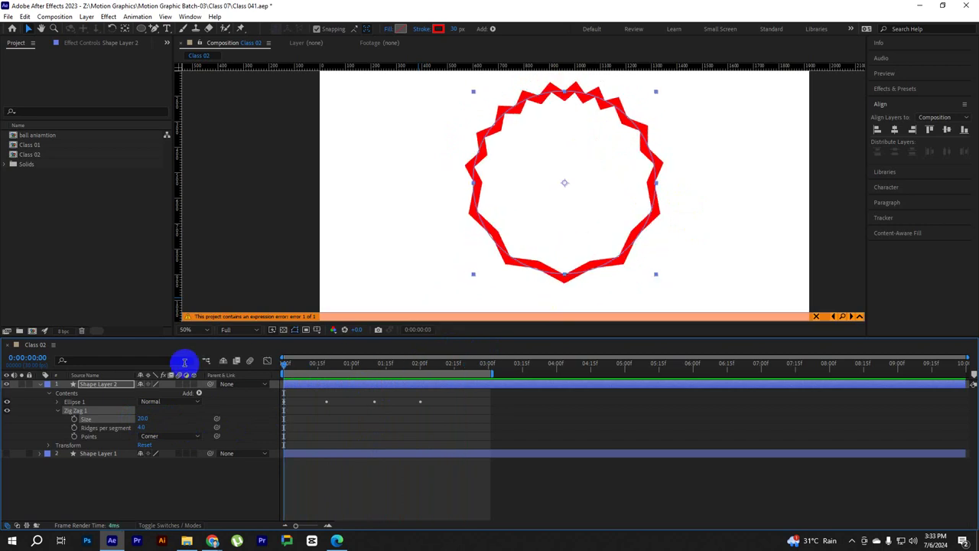
{"action": "left_click", "coordinate": [75, 418]}
Keyframe Zig Zag Size 0 at frame 0 with 5 ridges, then Size 20 at 0:18
{"action": "left_click", "coordinate": [145, 419]}
{"action": "type", "text": "0"}
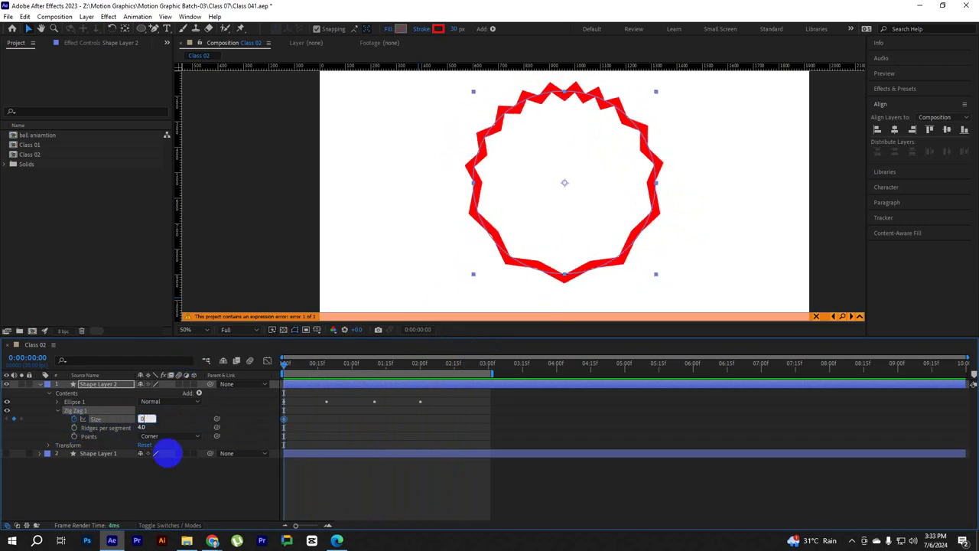
{"action": "key", "text": "Return"}
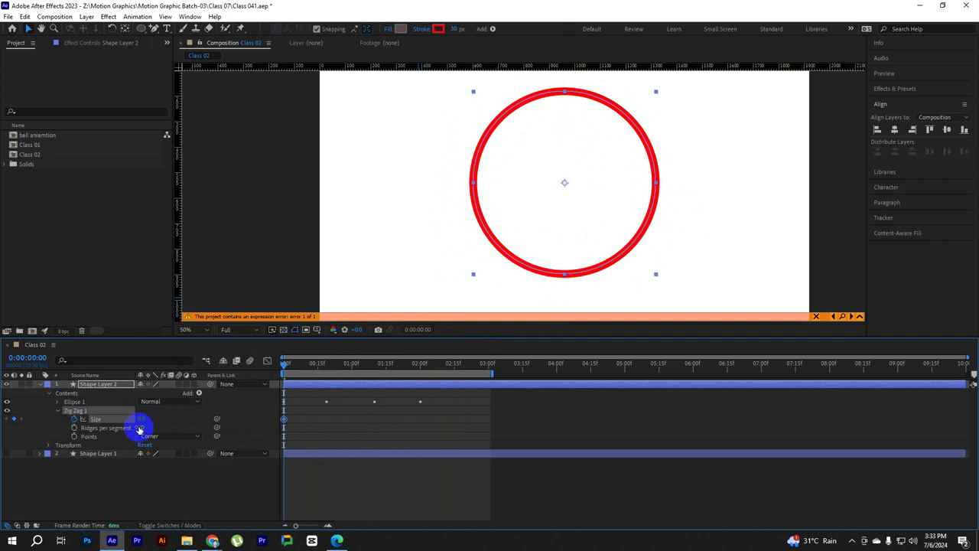
{"action": "left_click", "coordinate": [141, 427]}
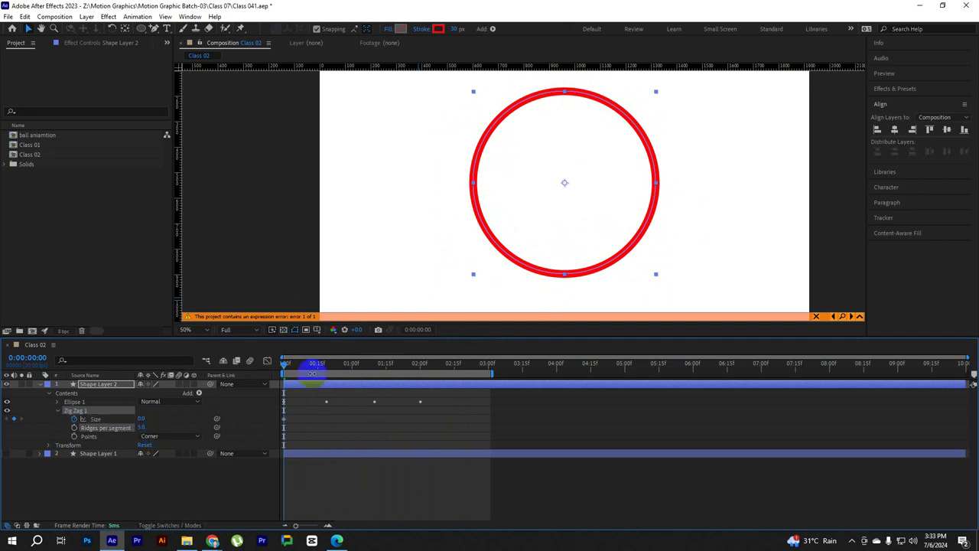
{"action": "left_click_drag", "start_coordinate": [285, 365], "coordinate": [325, 375]}
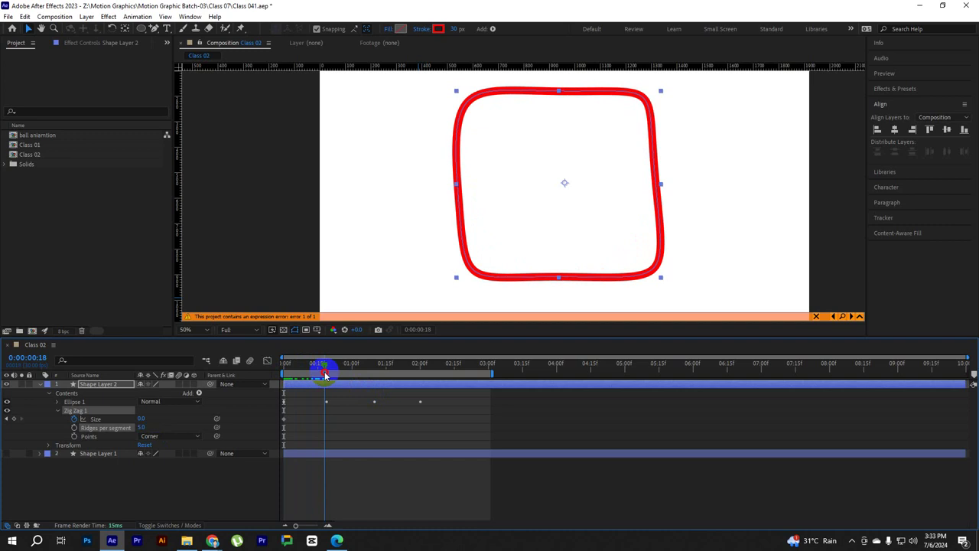
{"action": "left_click", "coordinate": [142, 419]}
{"action": "type", "text": "20"}
{"action": "key", "text": "Return"}
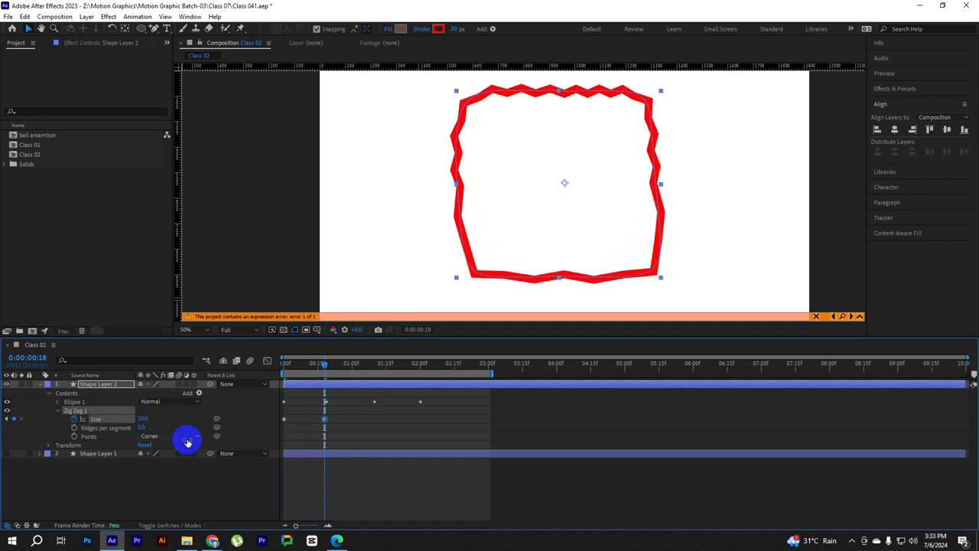
{"action": "left_click_drag", "start_coordinate": [325, 367], "coordinate": [284, 367]}
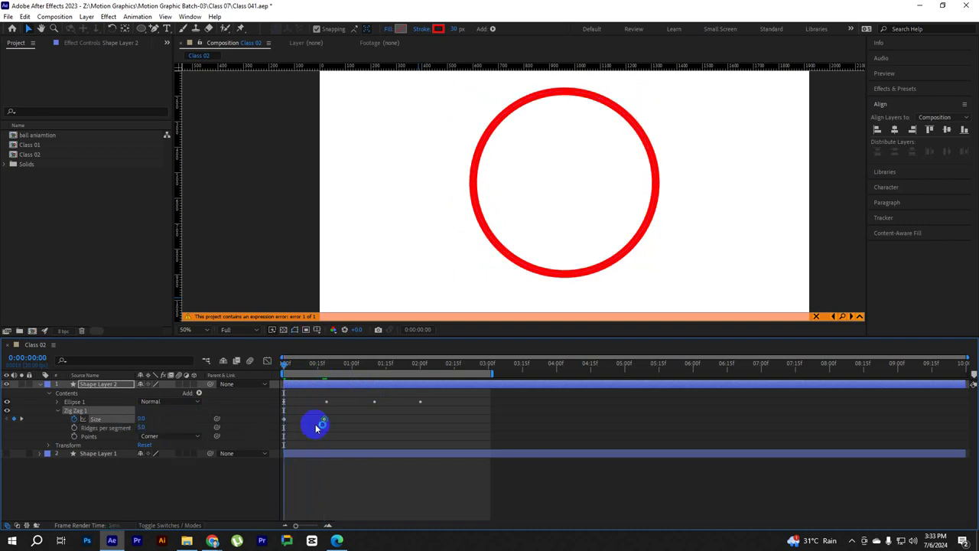
{"action": "key", "text": "space"}
{"action": "left_click", "coordinate": [356, 432]}
Add Zig Zag Size keyframes of 0 at 1:10 and 20 at 2:00
{"action": "left_click_drag", "start_coordinate": [376, 367], "coordinate": [374, 380]}
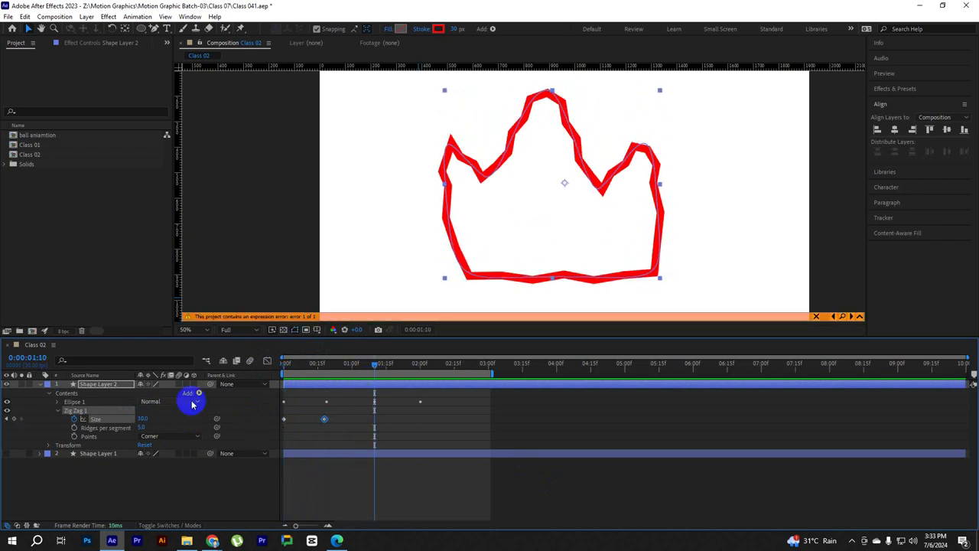
{"action": "left_click", "coordinate": [143, 418]}
{"action": "type", "text": "0"}
{"action": "key", "text": "Return"}
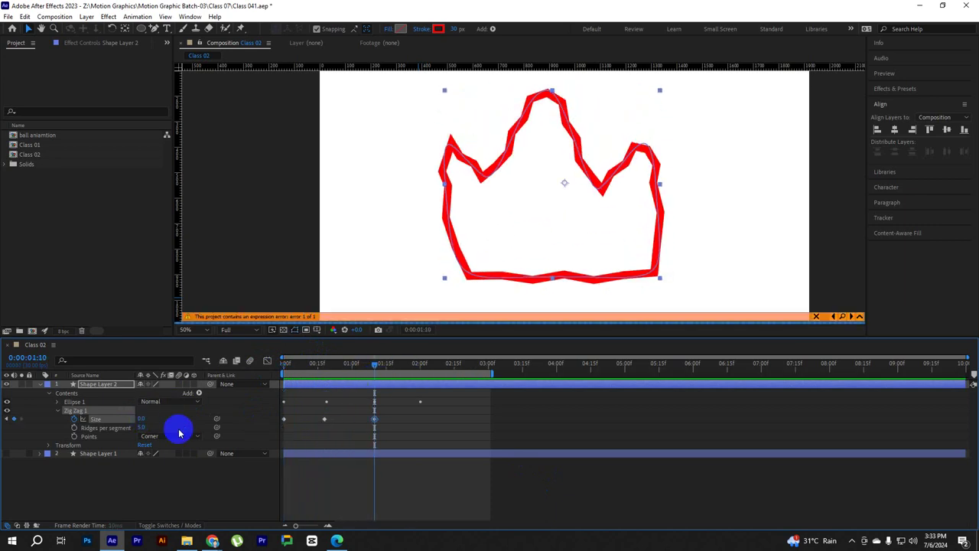
{"action": "key", "text": "space"}
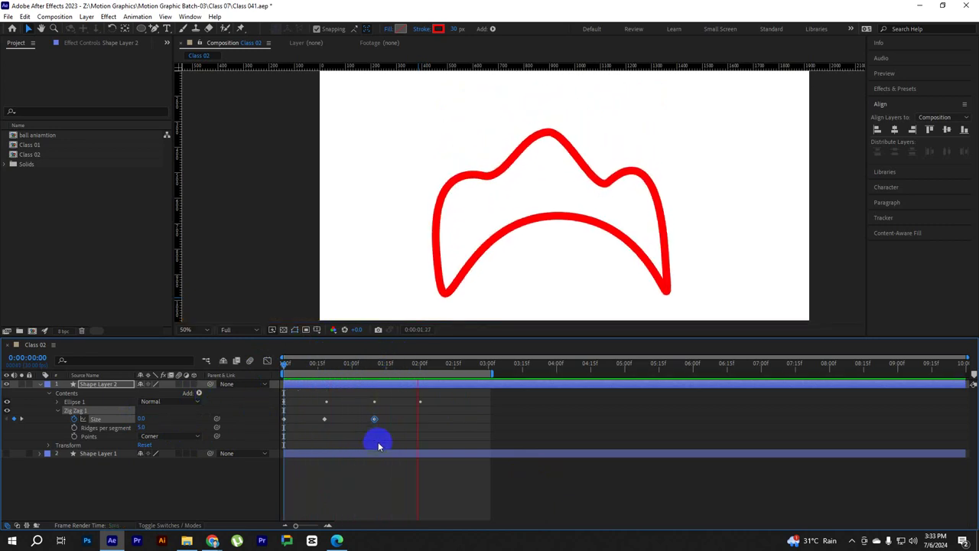
{"action": "key", "text": "space"}
{"action": "left_click_drag", "start_coordinate": [423, 367], "coordinate": [420, 365]}
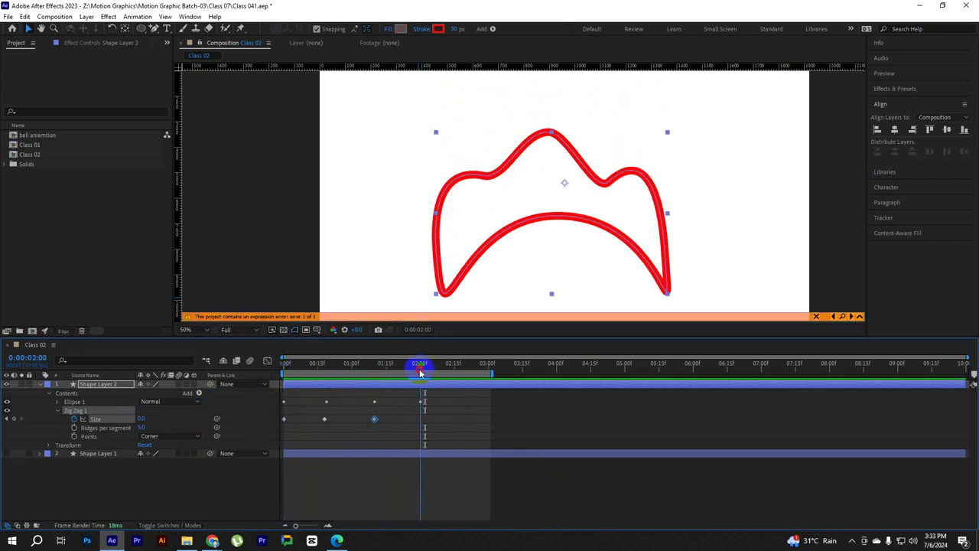
{"action": "left_click", "coordinate": [142, 418]}
{"action": "type", "text": "2"}
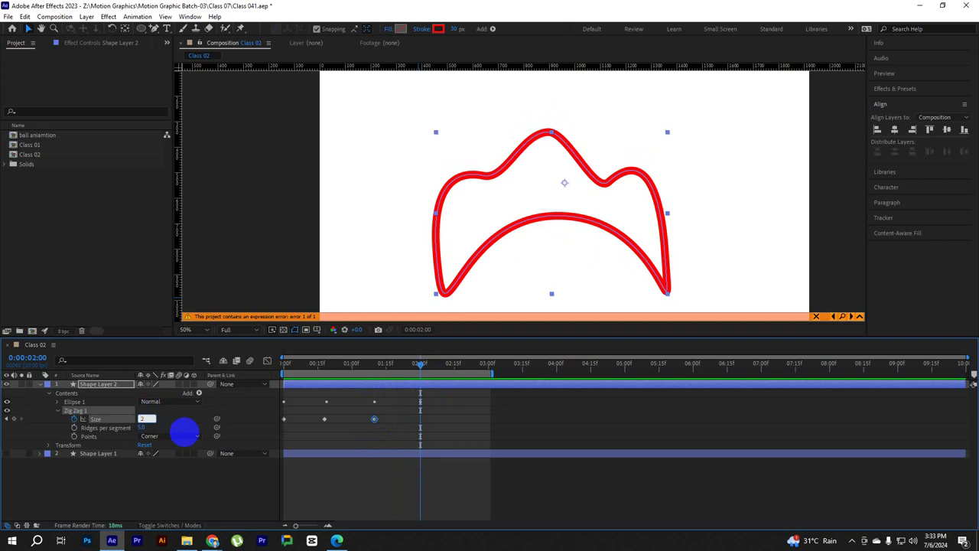
{"action": "key", "text": "Return"}
{"action": "left_click_drag", "start_coordinate": [421, 364], "coordinate": [141, 388]}
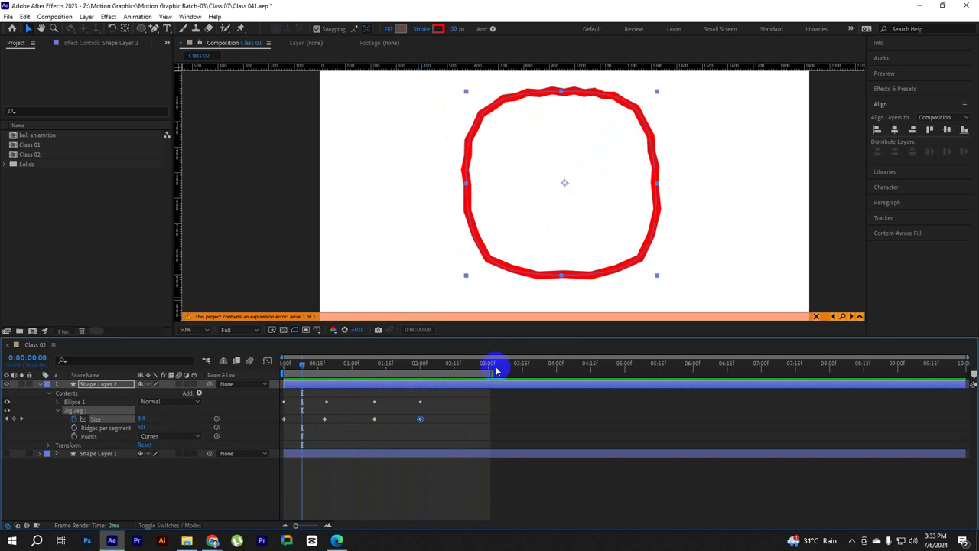
End the work area near 2:15, preview the zig-zag morph, and collapse Shape Layer 2
{"action": "left_click_drag", "start_coordinate": [493, 375], "coordinate": [457, 375]}
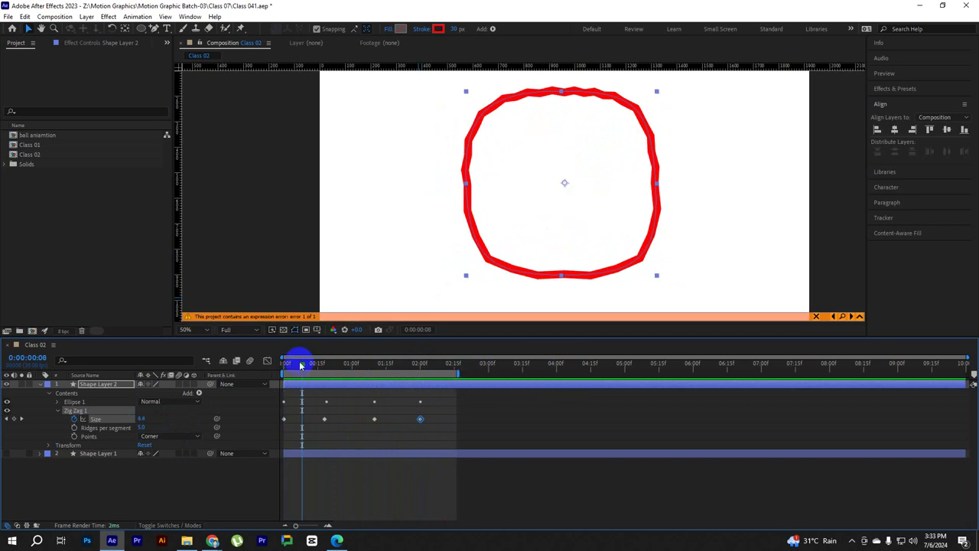
{"action": "left_click_drag", "start_coordinate": [301, 365], "coordinate": [284, 365]}
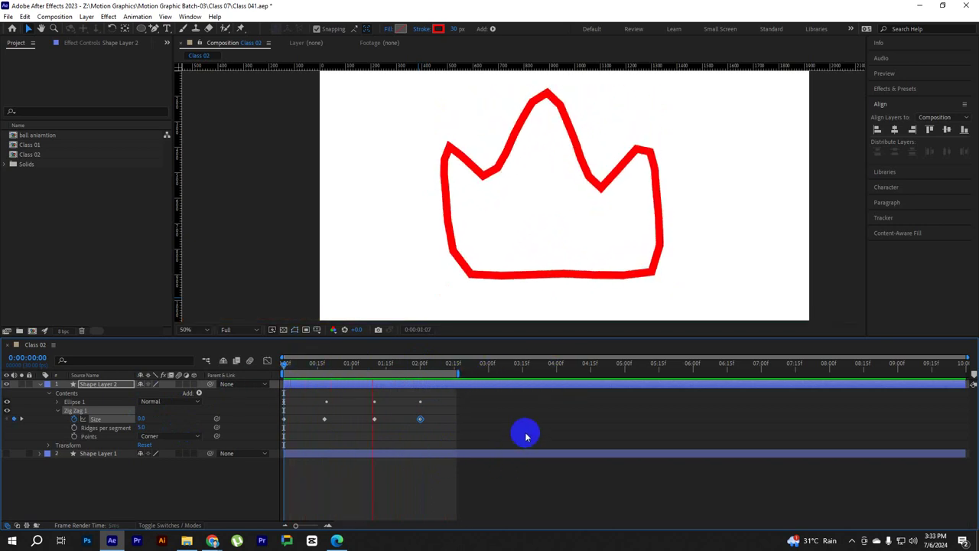
{"action": "scroll", "coordinate": [542, 186], "scroll_direction": "down", "scroll_amount": 2}
{"action": "left_click", "coordinate": [365, 369]}
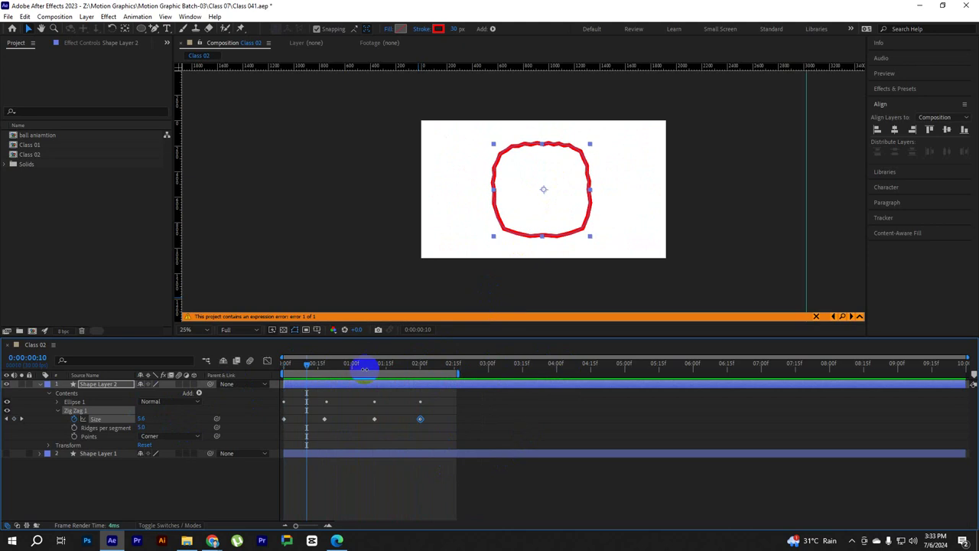
{"action": "left_click_drag", "start_coordinate": [365, 368], "coordinate": [280, 372]}
{"action": "left_click", "coordinate": [542, 271]}
{"action": "key", "text": "space"}
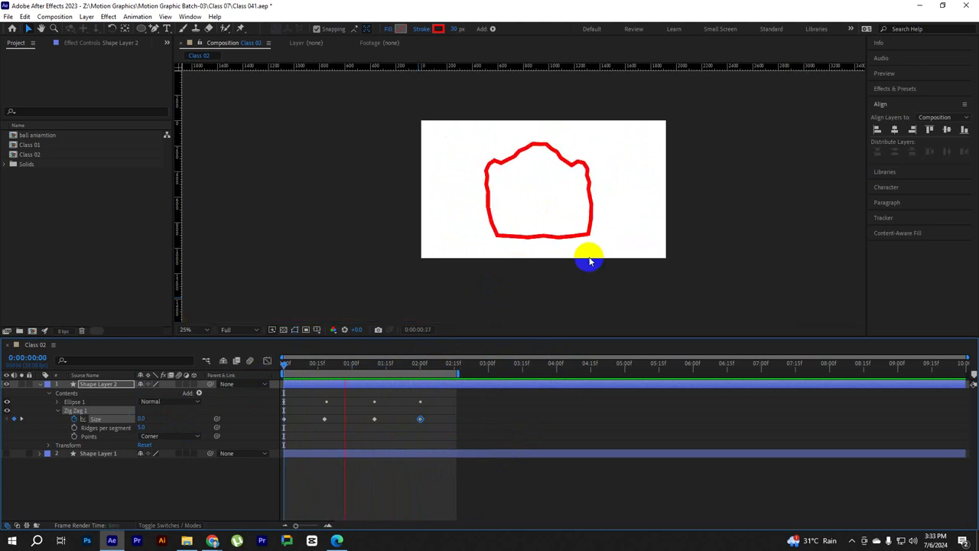
{"action": "left_click", "coordinate": [52, 395]}
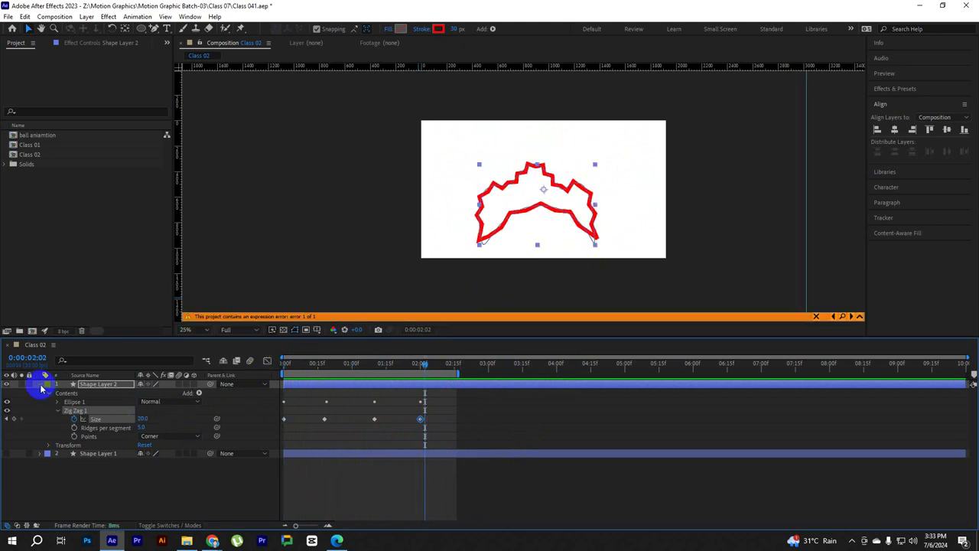
{"action": "left_click", "coordinate": [39, 384]}
Hide Shape Layers 1 and 2, draw a centred red pentagon, and open Shape Layer 3's Add menu
{"action": "left_click", "coordinate": [7, 384]}
{"action": "left_click", "coordinate": [7, 392]}
{"action": "left_click", "coordinate": [61, 217]}
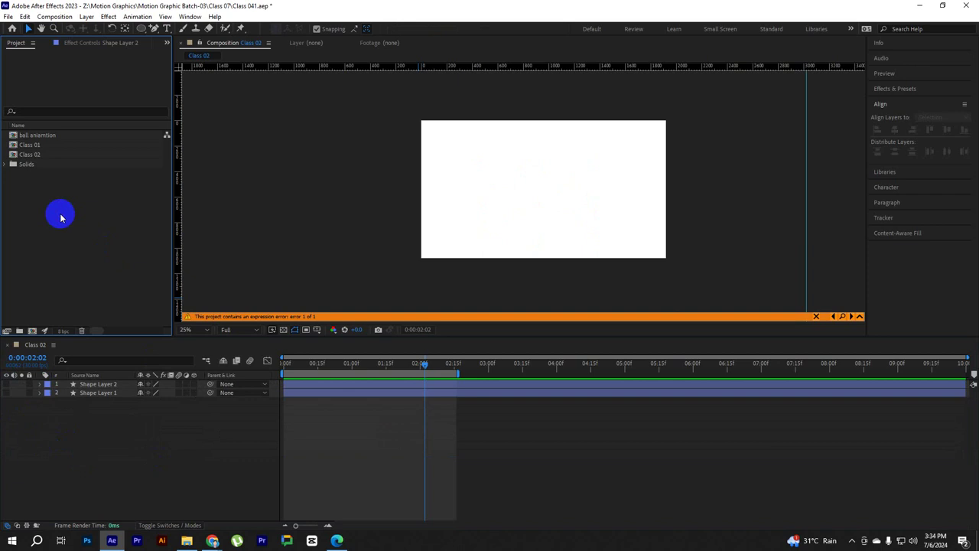
{"action": "left_click_drag", "start_coordinate": [144, 28], "coordinate": [163, 61]}
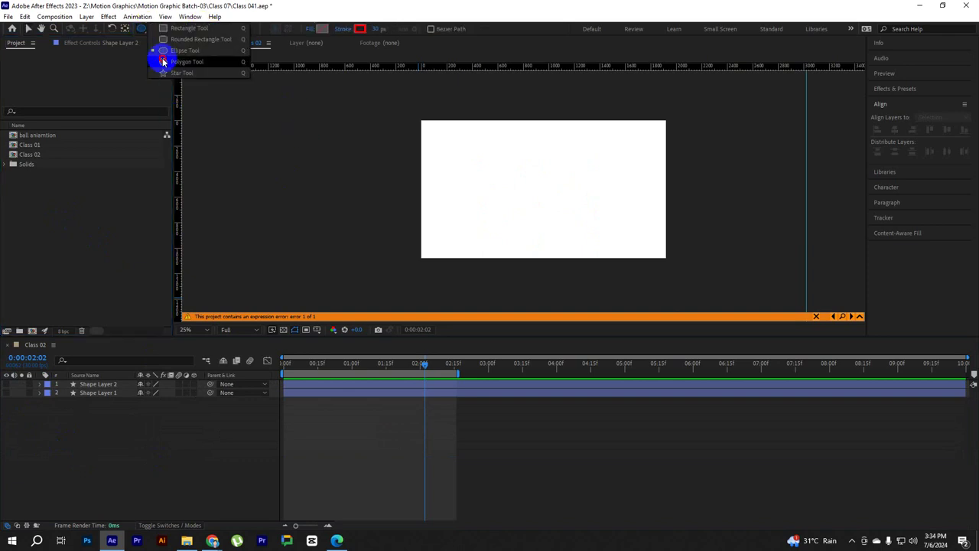
{"action": "mouse_move", "coordinate": [514, 152]}
{"action": "left_mouse_down"}
{"action": "mouse_move", "coordinate": [577, 165]}
{"action": "mouse_move", "coordinate": [598, 134]}
{"action": "mouse_move", "coordinate": [593, 153]}
{"action": "left_mouse_up"}
{"action": "left_click", "coordinate": [655, 202]}
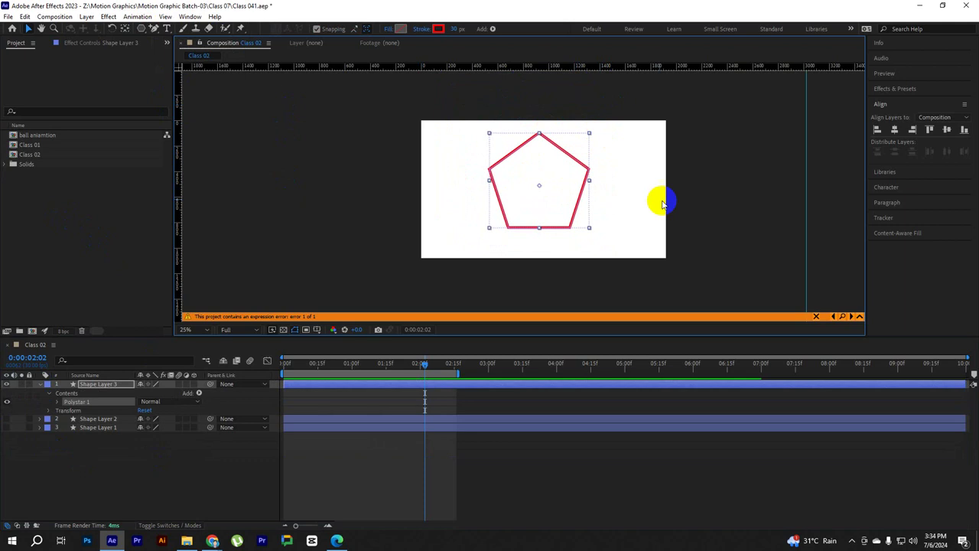
{"action": "left_click", "coordinate": [100, 390]}
{"action": "left_click", "coordinate": [191, 392]}
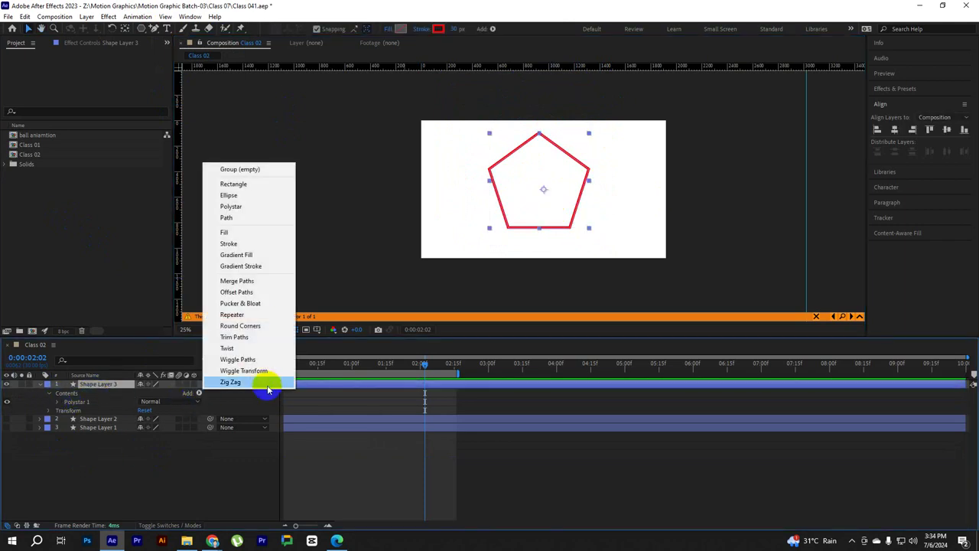
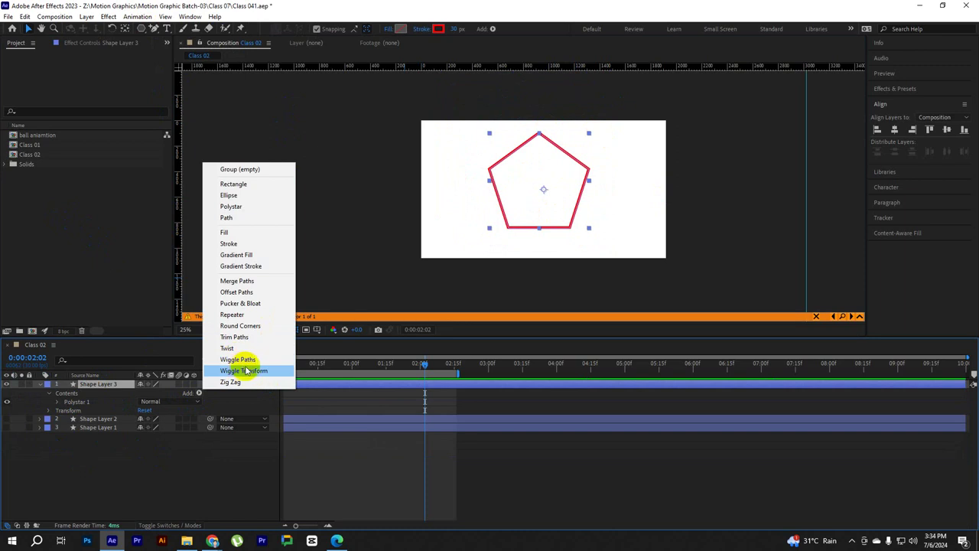
Add a Twist operator to the pentagon, set its Angle to 0, and return to 0:00
{"action": "left_click", "coordinate": [229, 348]}
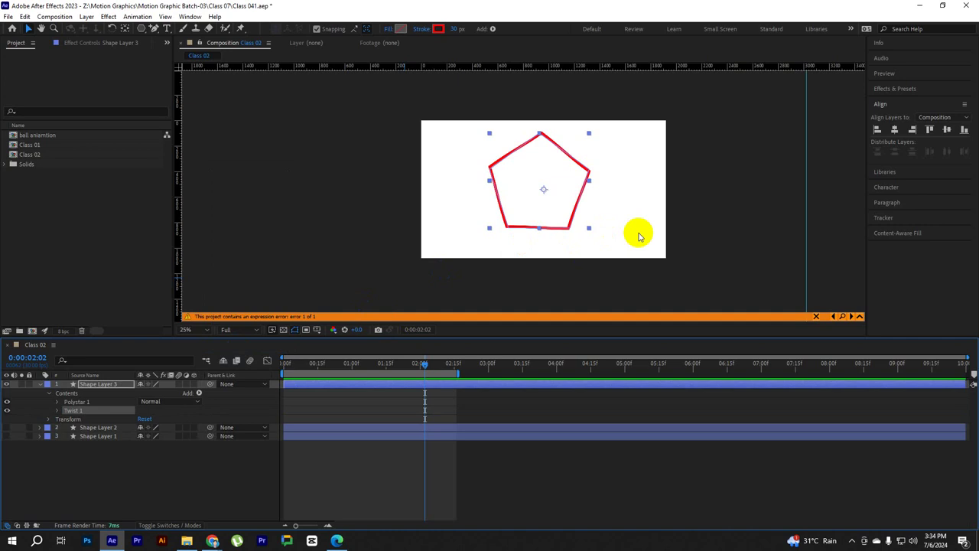
{"action": "left_click", "coordinate": [653, 264]}
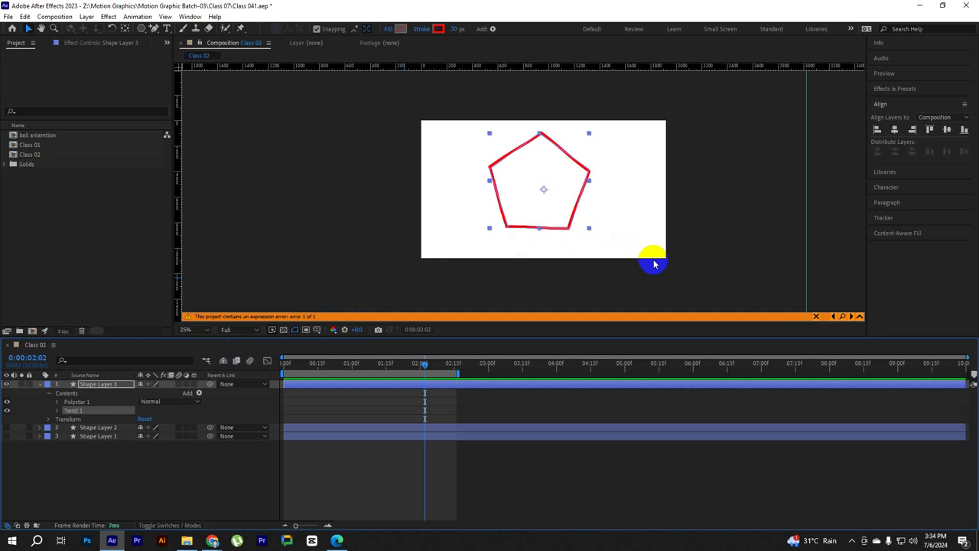
{"action": "left_click", "coordinate": [57, 410]}
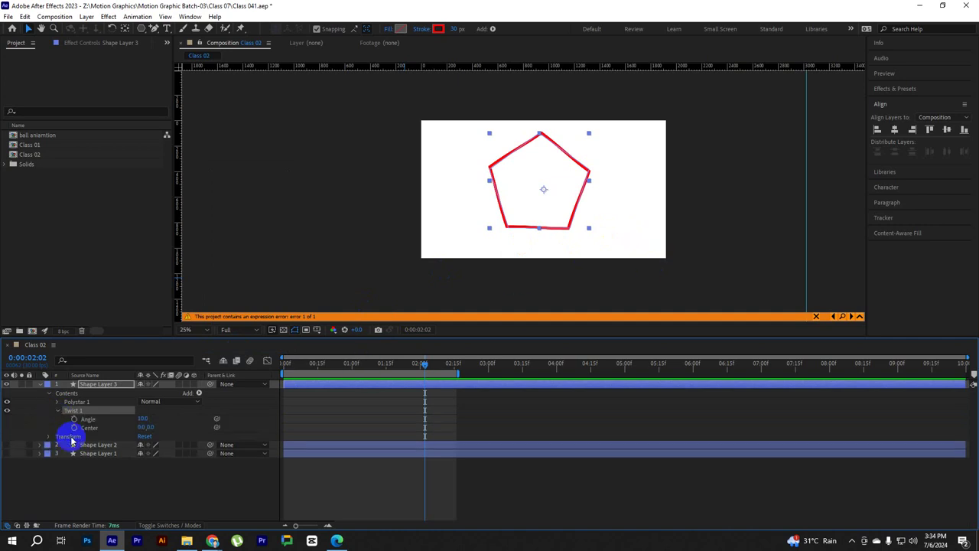
{"action": "mouse_move", "coordinate": [142, 419]}
{"action": "left_mouse_down"}
{"action": "mouse_move", "coordinate": [593, 412]}
{"action": "mouse_move", "coordinate": [143, 421]}
{"action": "left_mouse_up"}
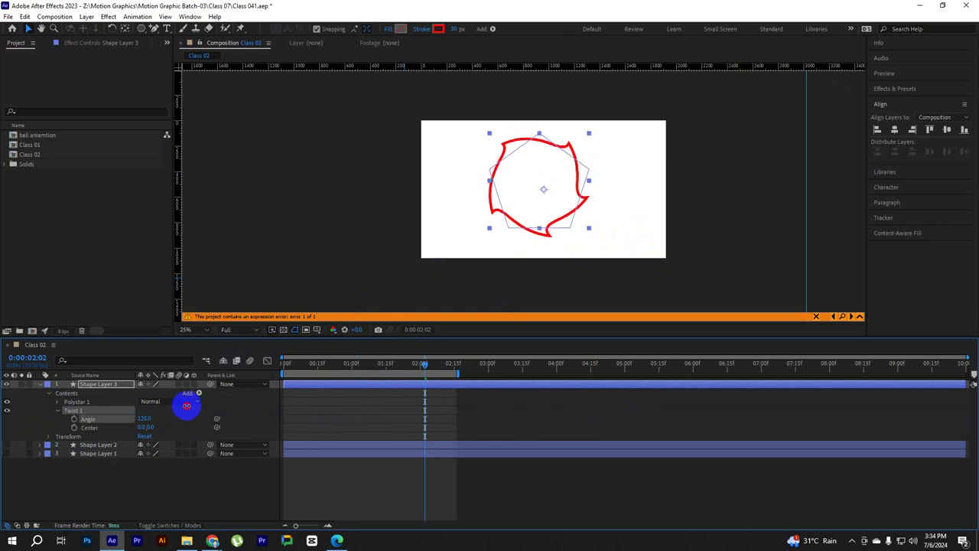
{"action": "type", "text": "0"}
{"action": "key", "text": "Return"}
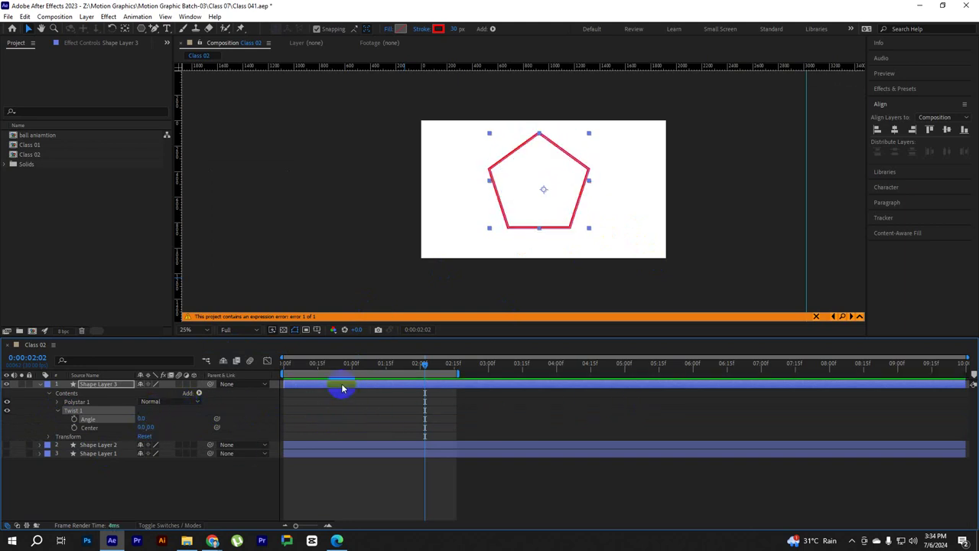
{"action": "left_click", "coordinate": [287, 364]}
Keyframe the Twist Angle from 0 at 0:00 to about 1034 at one second and preview it
{"action": "left_click", "coordinate": [73, 419]}
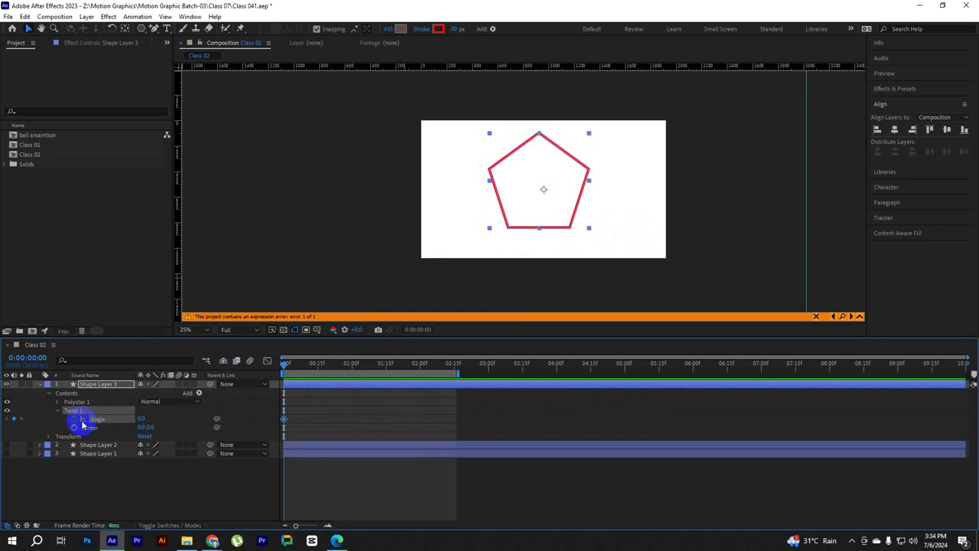
{"action": "left_click_drag", "start_coordinate": [287, 364], "coordinate": [348, 367]}
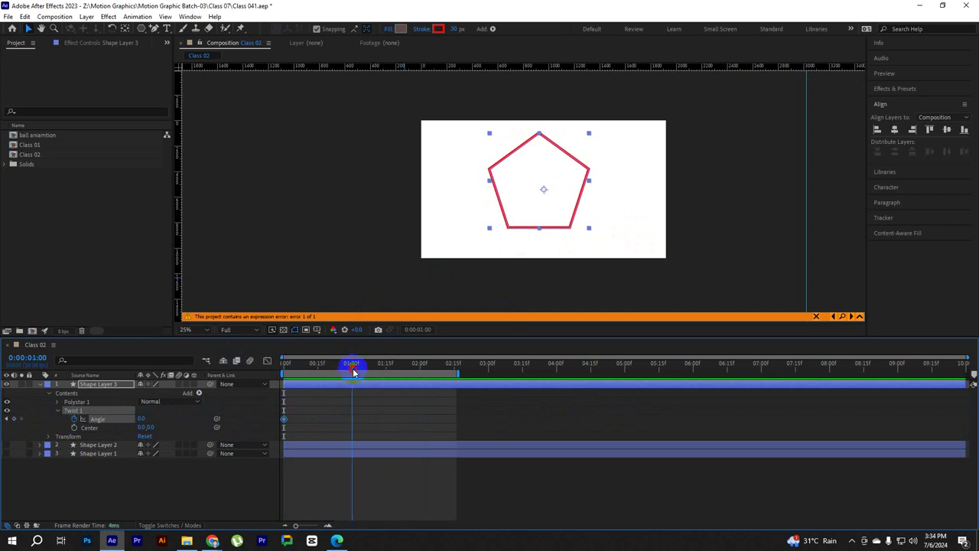
{"action": "left_click_drag", "start_coordinate": [143, 419], "coordinate": [406, 406]}
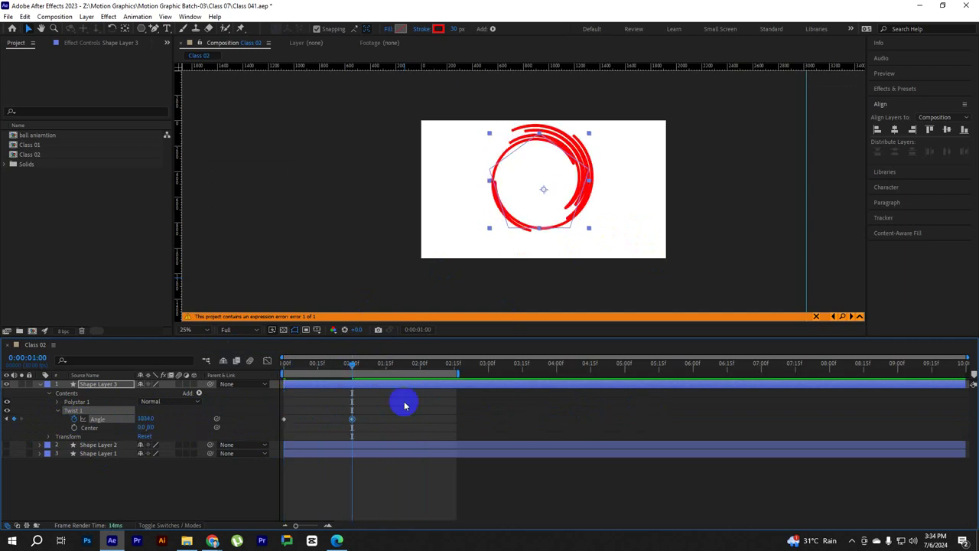
{"action": "key", "text": "space"}
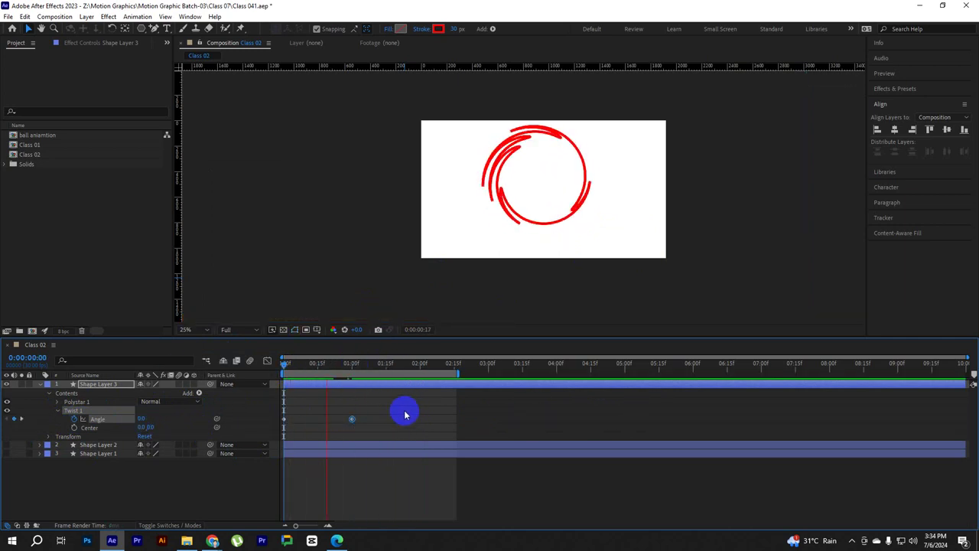
{"action": "left_click_drag", "start_coordinate": [391, 364], "coordinate": [223, 369]}
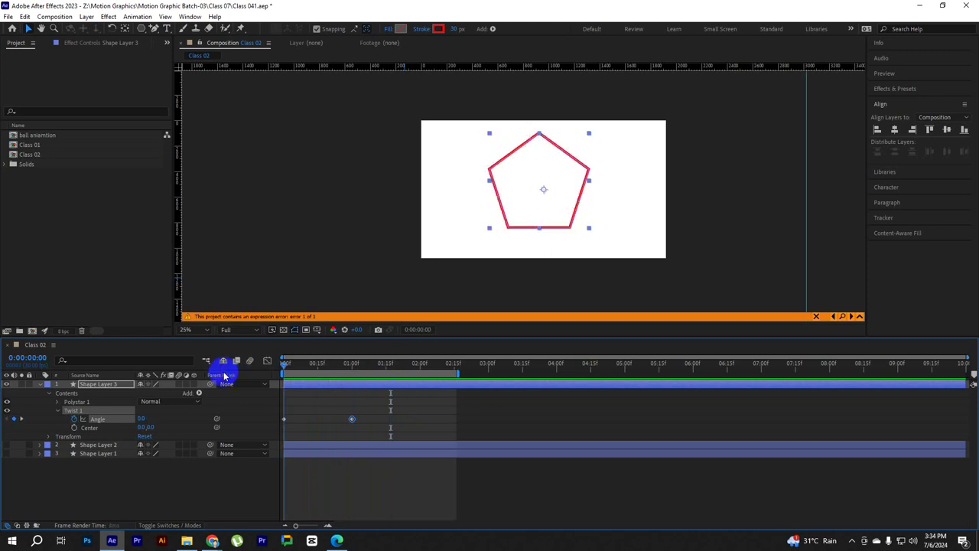
{"action": "left_click_drag", "start_coordinate": [381, 413], "coordinate": [279, 424]}
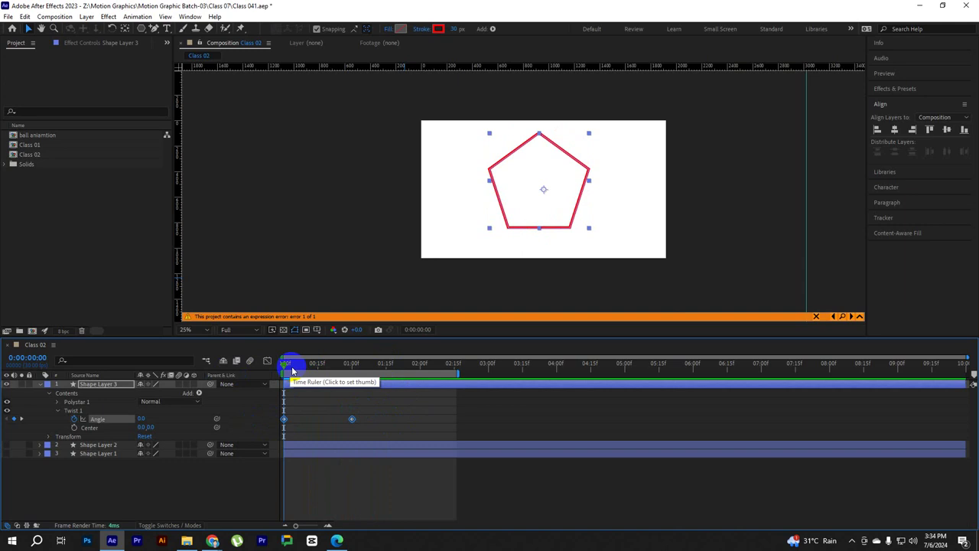
Replay the twist animation, then clear the Angle keyframes and select Twist 1
{"action": "left_click_drag", "start_coordinate": [293, 370], "coordinate": [245, 371]}
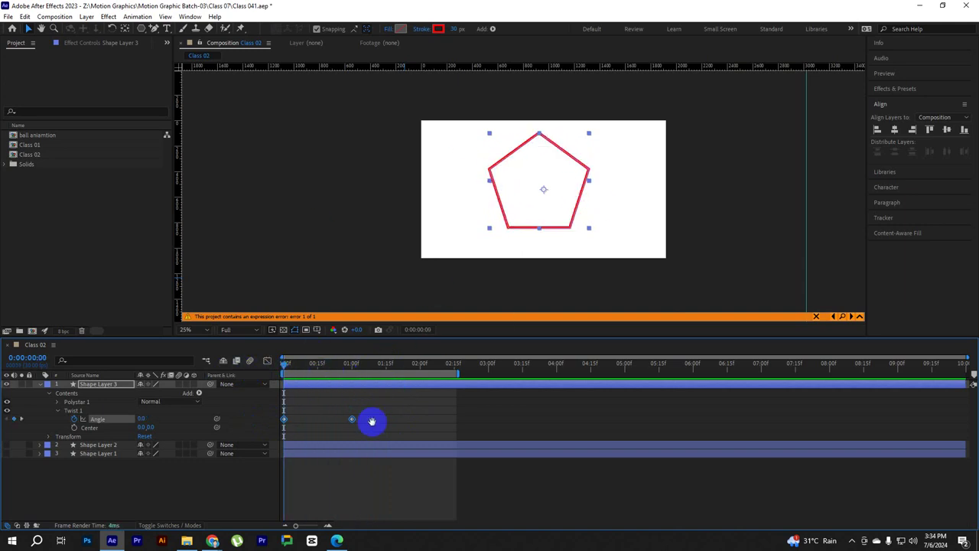
{"action": "key", "text": "space"}
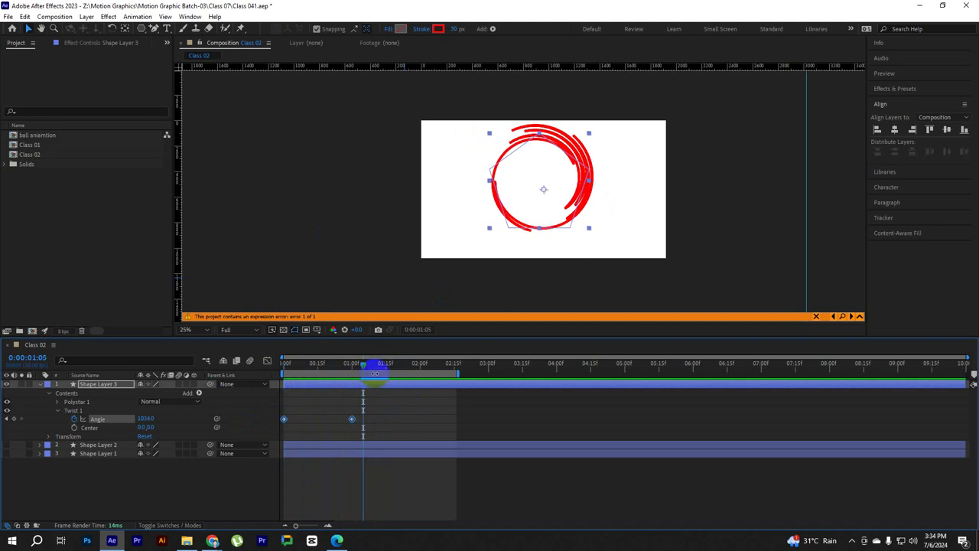
{"action": "left_click_drag", "start_coordinate": [364, 369], "coordinate": [240, 365]}
{"action": "key", "text": "space"}
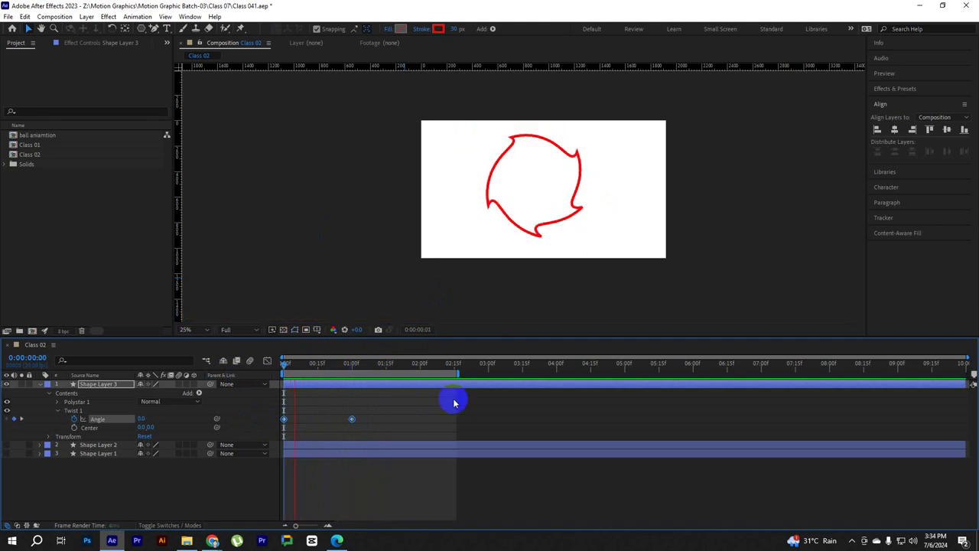
{"action": "key", "text": "space"}
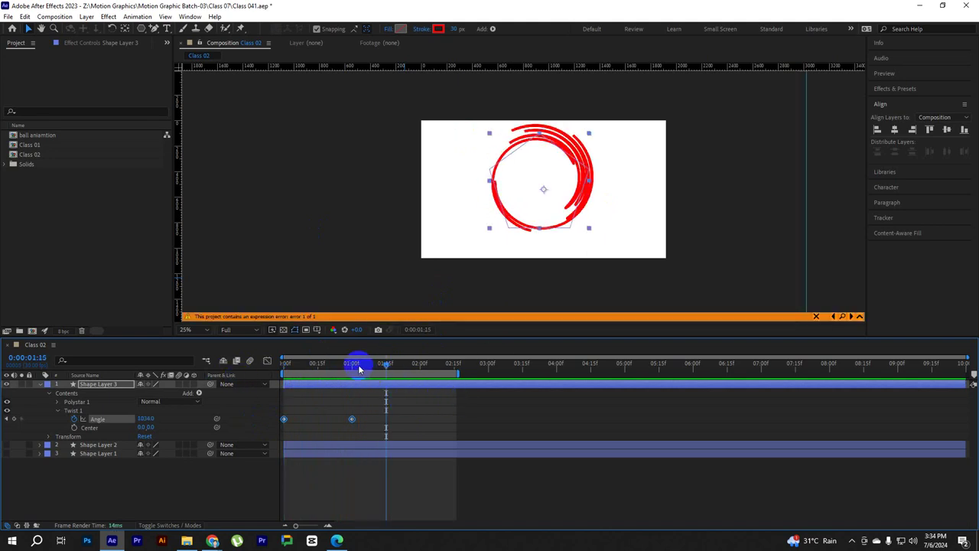
{"action": "key", "text": "Home"}
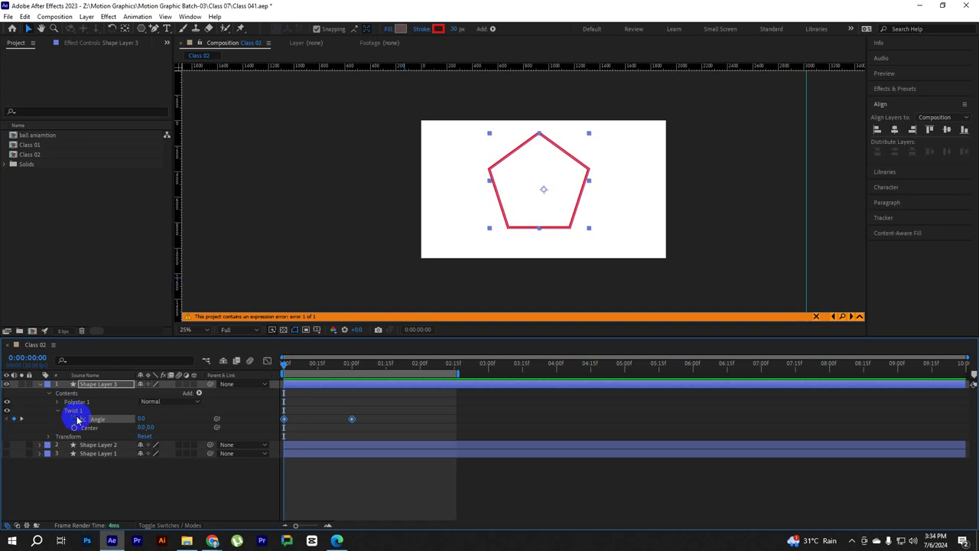
{"action": "left_click", "coordinate": [74, 419]}
{"action": "left_click", "coordinate": [75, 411]}
Delete Twist 1 and add a Trim Paths operator to the pentagon
{"action": "key", "text": "Delete"}
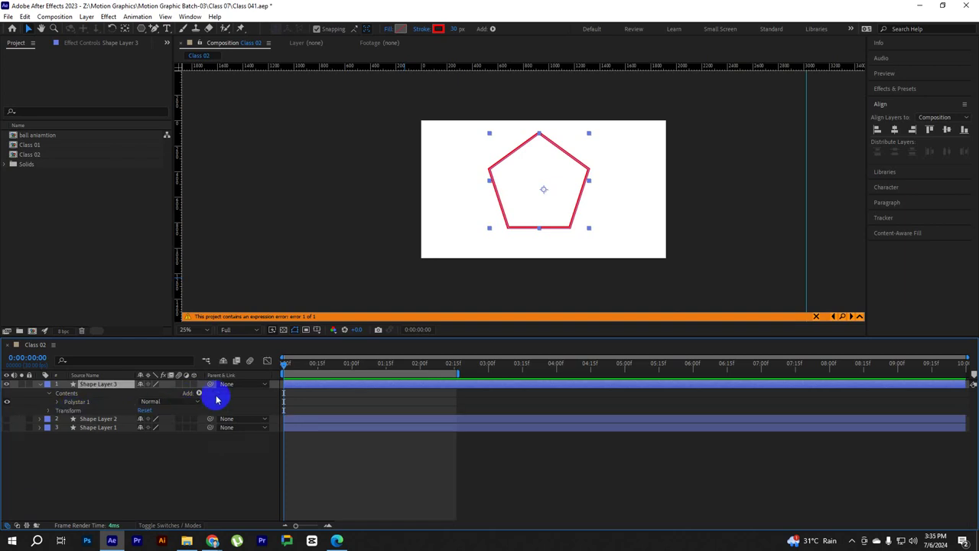
{"action": "left_click", "coordinate": [199, 393]}
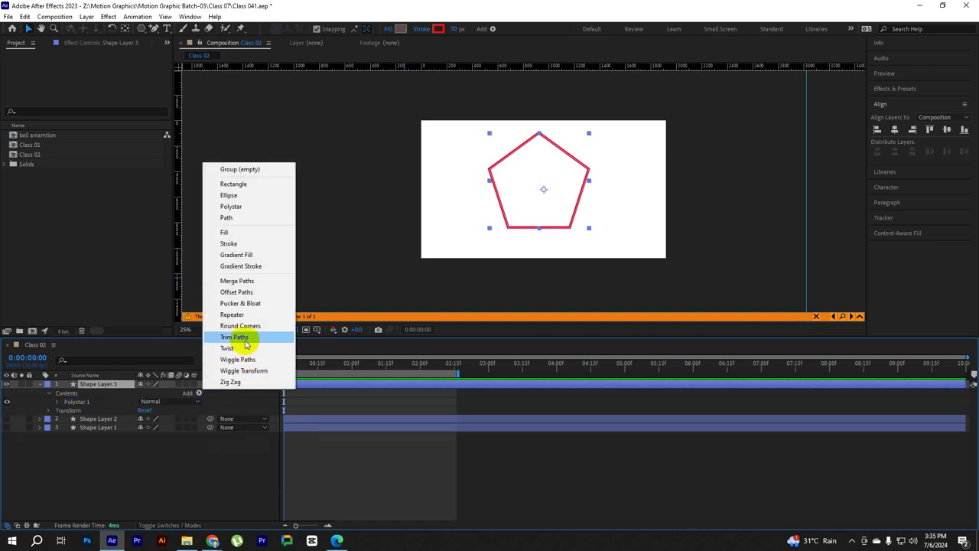
{"action": "left_click", "coordinate": [234, 336]}
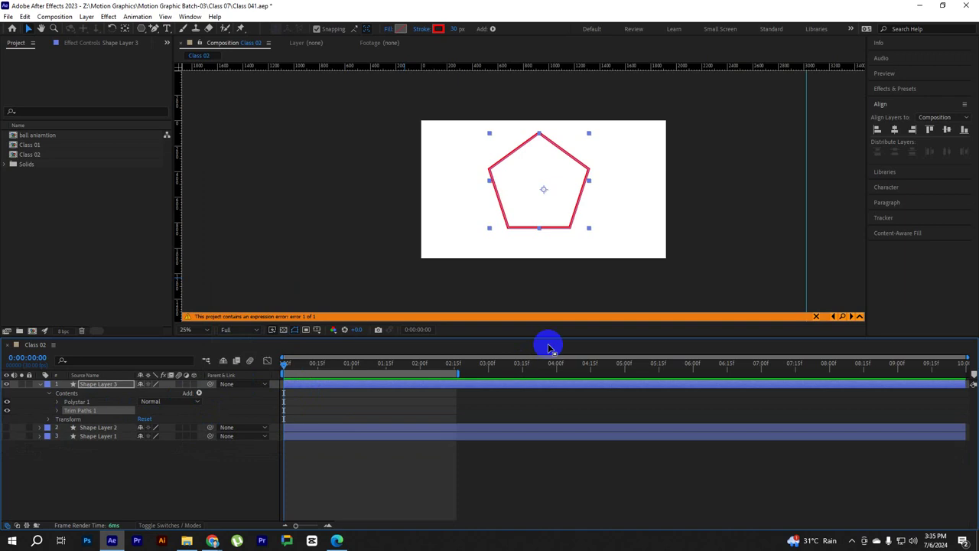
{"action": "left_click", "coordinate": [57, 411]}
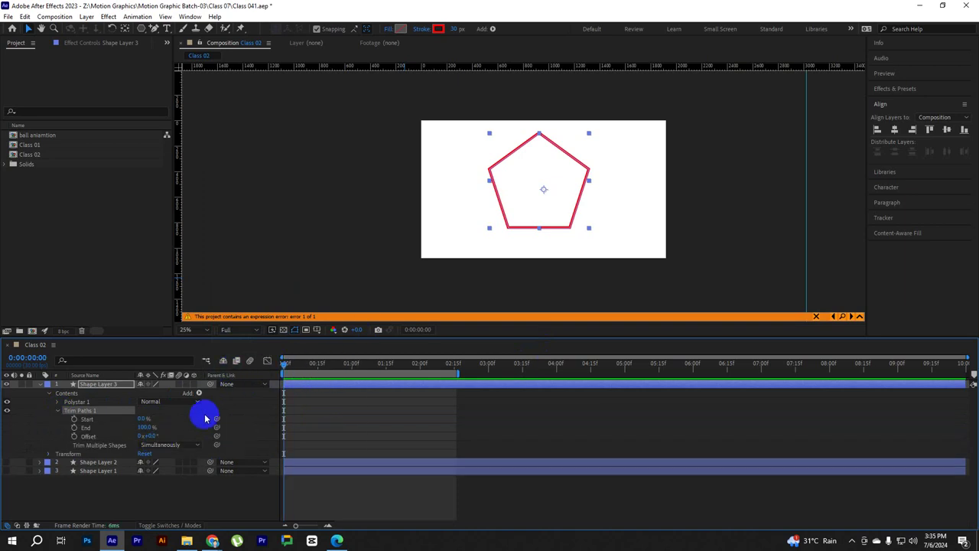
{"action": "mouse_move", "coordinate": [143, 418]}
{"action": "left_mouse_down"}
{"action": "mouse_move", "coordinate": [166, 420]}
{"action": "mouse_move", "coordinate": [146, 428]}
{"action": "left_mouse_up"}
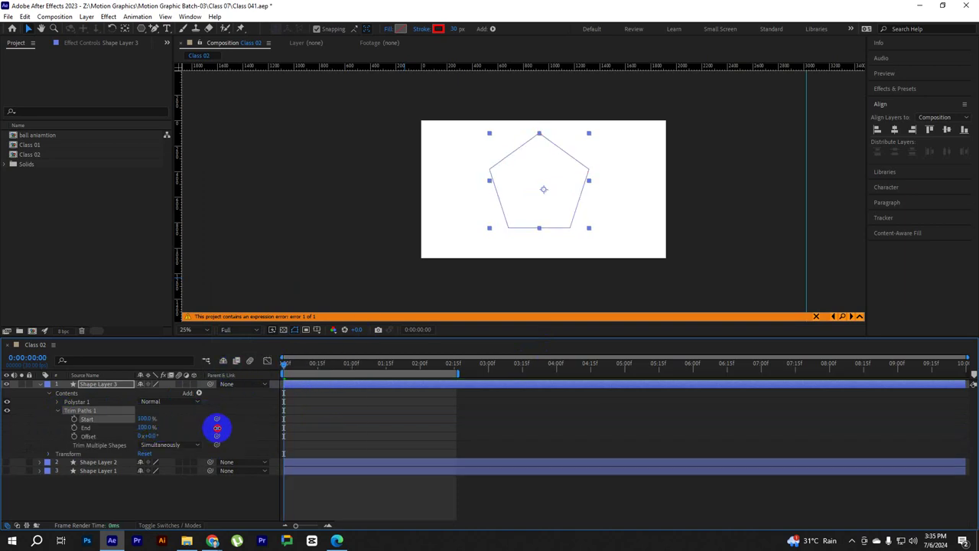
Keyframe Trim Paths Start from 100% at 0:00 to 0% at one second and preview
{"action": "left_click", "coordinate": [74, 419]}
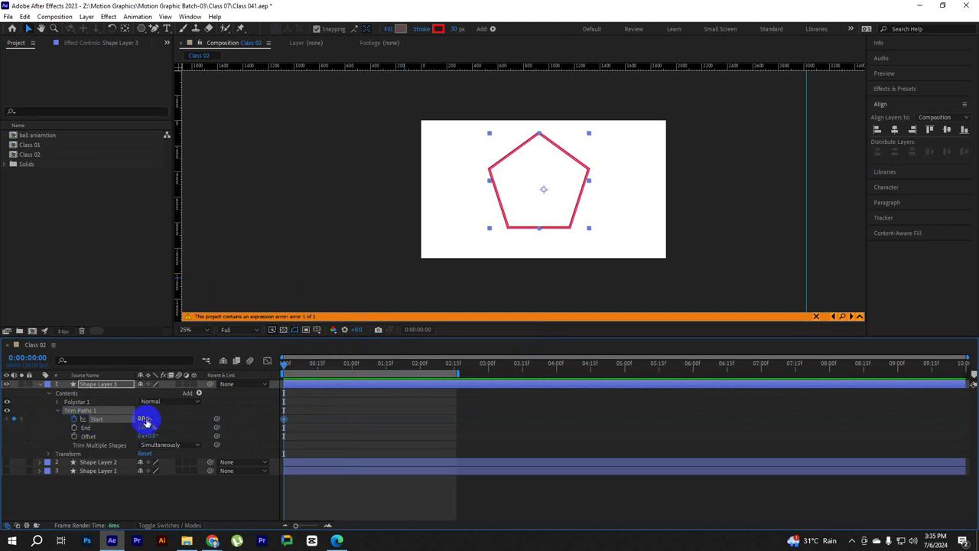
{"action": "left_click", "coordinate": [143, 419]}
{"action": "type", "text": "100"}
{"action": "left_click", "coordinate": [297, 421]}
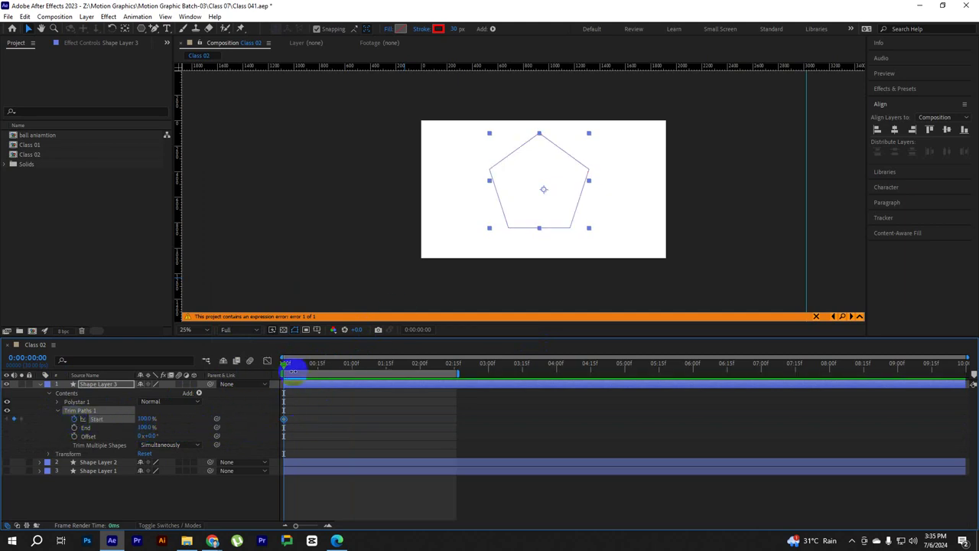
{"action": "left_click_drag", "start_coordinate": [283, 364], "coordinate": [351, 370]}
{"action": "left_click", "coordinate": [143, 420]}
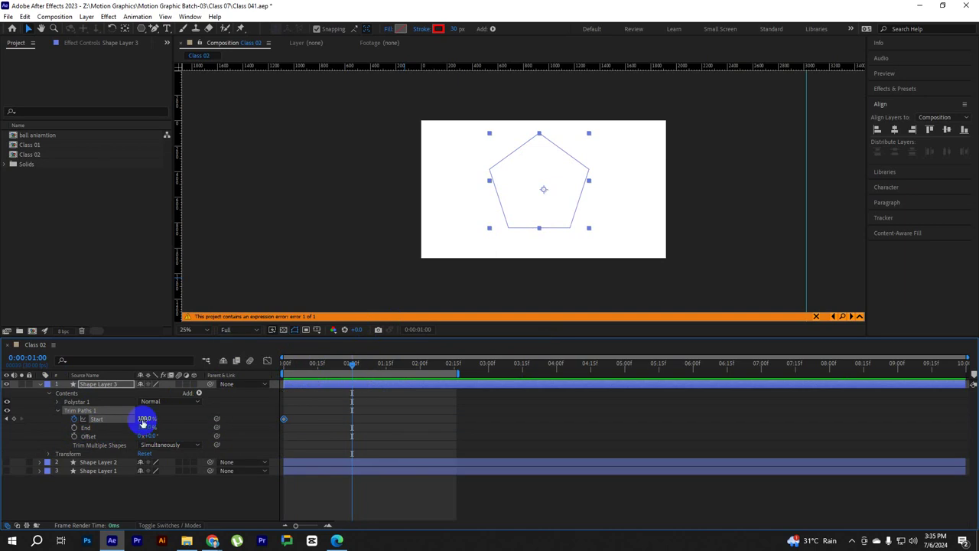
{"action": "left_click_drag", "start_coordinate": [139, 419], "coordinate": [89, 426]}
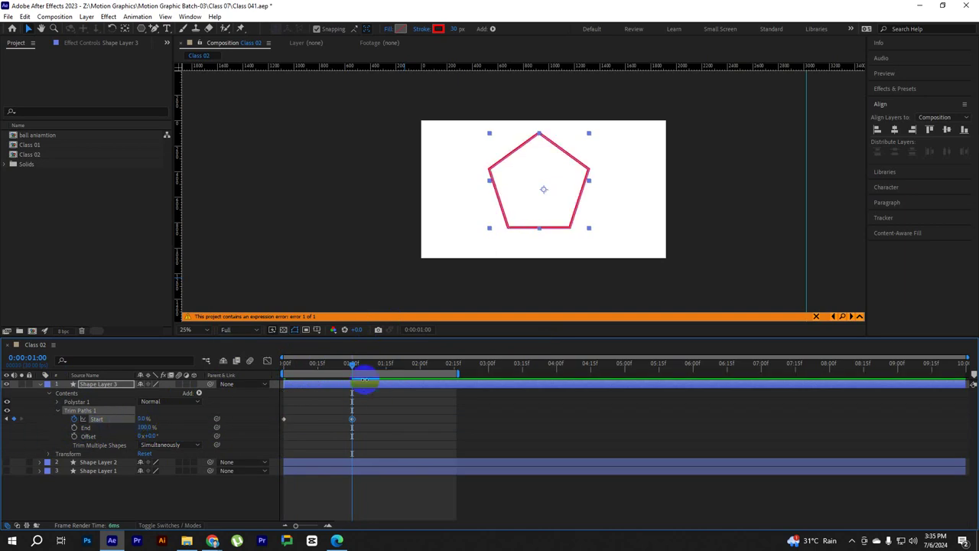
{"action": "left_click_drag", "start_coordinate": [350, 365], "coordinate": [164, 376]}
{"action": "key", "text": "space"}
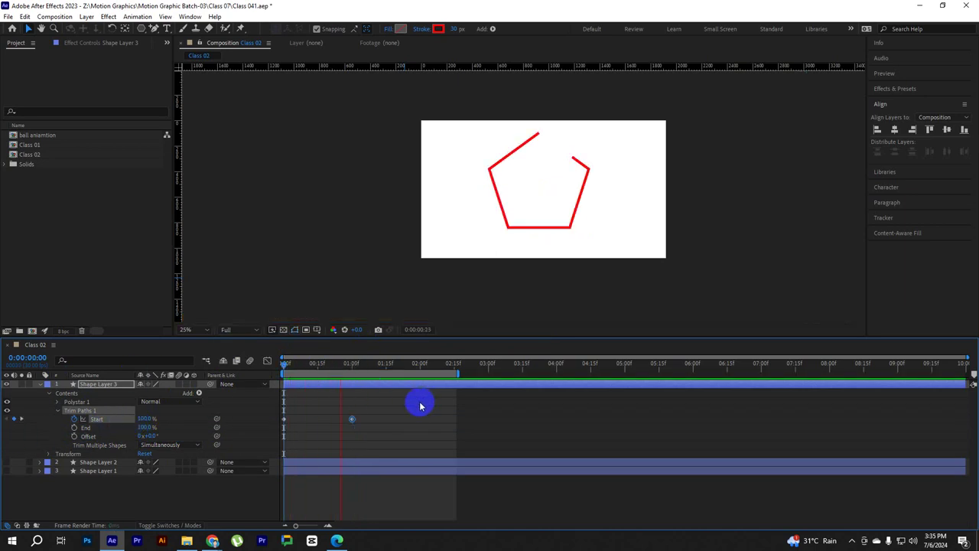
{"action": "key", "text": "space"}
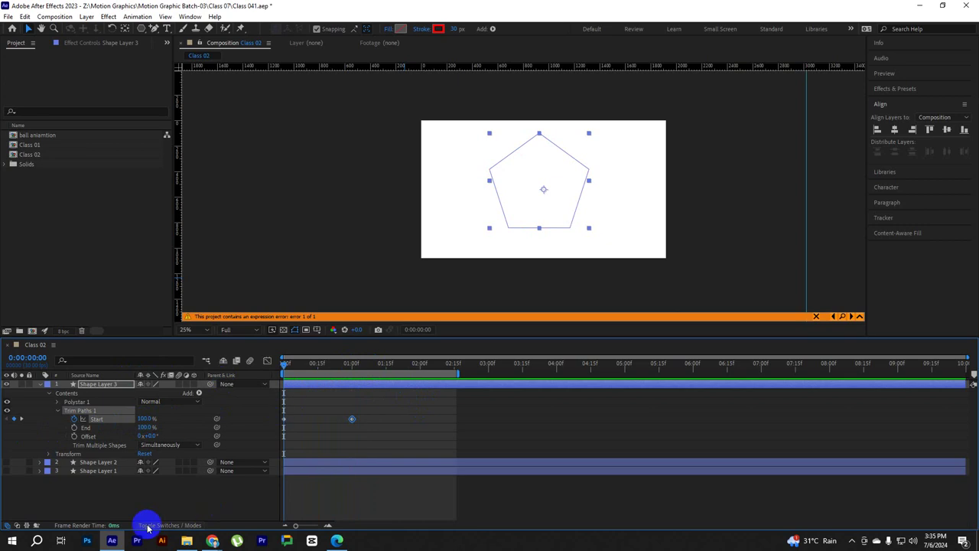
{"action": "left_click", "coordinate": [327, 525]}
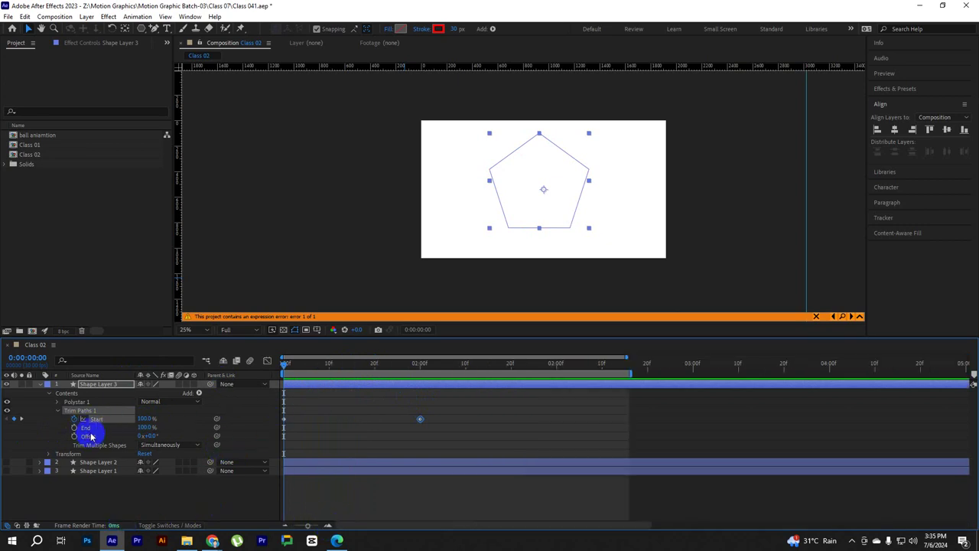
Test shifting the trimmed stroke around the pentagon with Offset and play back the draw-on
{"action": "left_click_drag", "start_coordinate": [319, 363], "coordinate": [333, 364]}
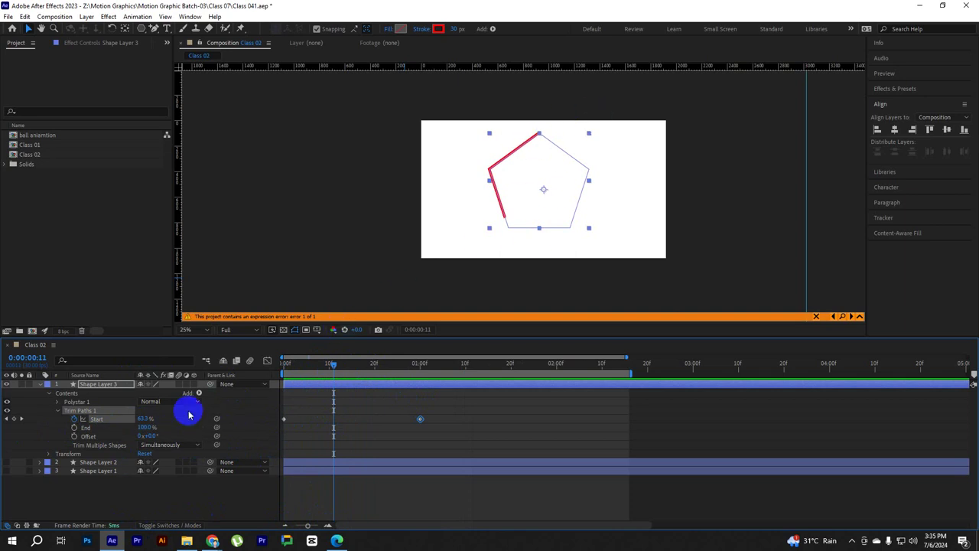
{"action": "mouse_move", "coordinate": [152, 435]}
{"action": "left_mouse_down"}
{"action": "mouse_move", "coordinate": [175, 432]}
{"action": "mouse_move", "coordinate": [127, 425]}
{"action": "left_mouse_up"}
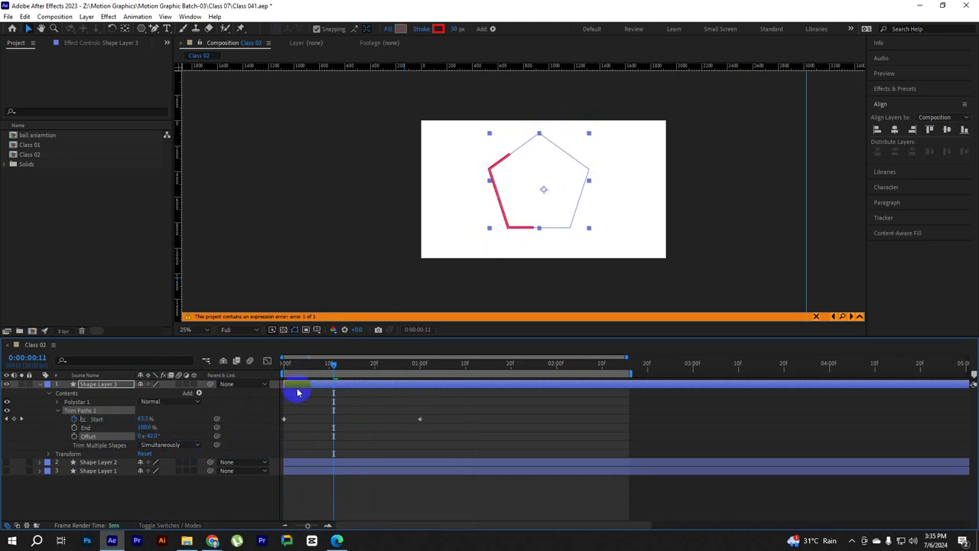
{"action": "left_click_drag", "start_coordinate": [329, 365], "coordinate": [284, 366]}
{"action": "left_click", "coordinate": [339, 393]}
{"action": "key", "text": "space"}
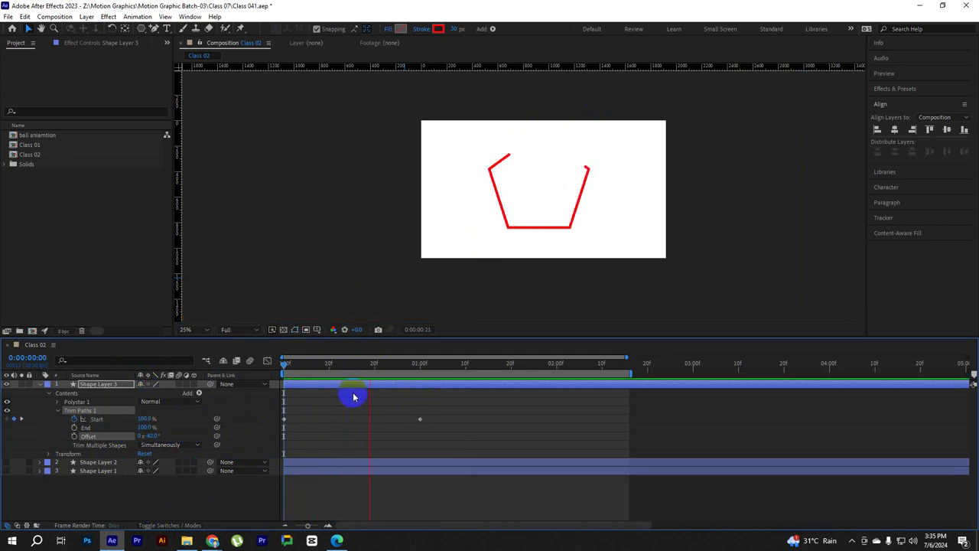
{"action": "left_click", "coordinate": [502, 150]}
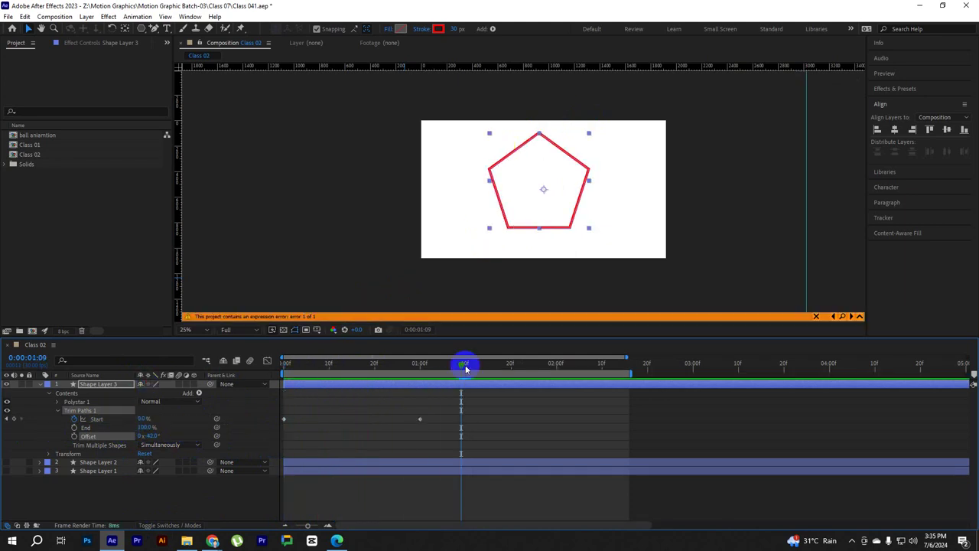
Return to frame 0 and add a starting Offset keyframe at 0°
{"action": "left_click_drag", "start_coordinate": [465, 367], "coordinate": [361, 366]}
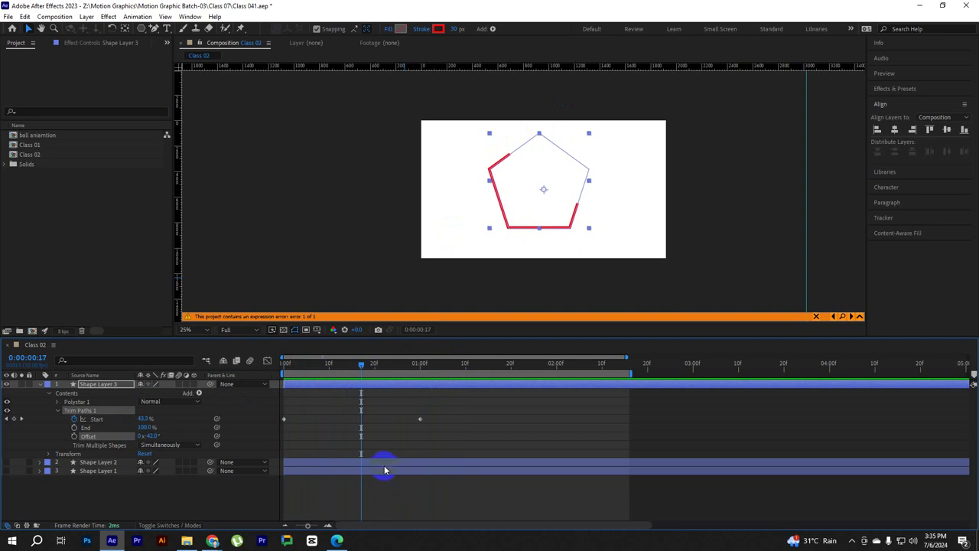
{"action": "left_click", "coordinate": [530, 185]}
{"action": "left_click_drag", "start_coordinate": [363, 364], "coordinate": [282, 382]}
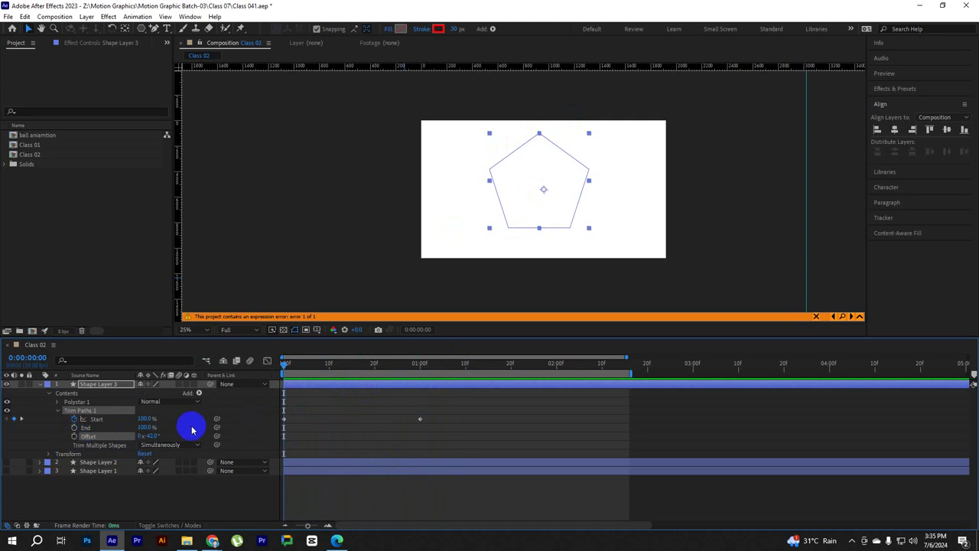
{"action": "left_click", "coordinate": [74, 436]}
Add Offset keyframes at frame 10 and frame 24, ending at 0x-100°
{"action": "left_click_drag", "start_coordinate": [290, 366], "coordinate": [329, 366]}
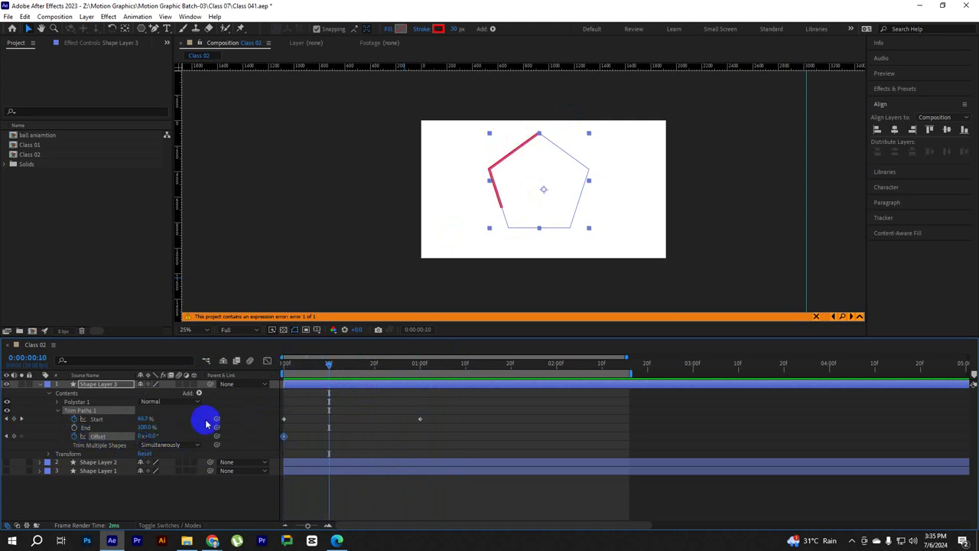
{"action": "type", "text": "0"}
{"action": "key", "text": "Return"}
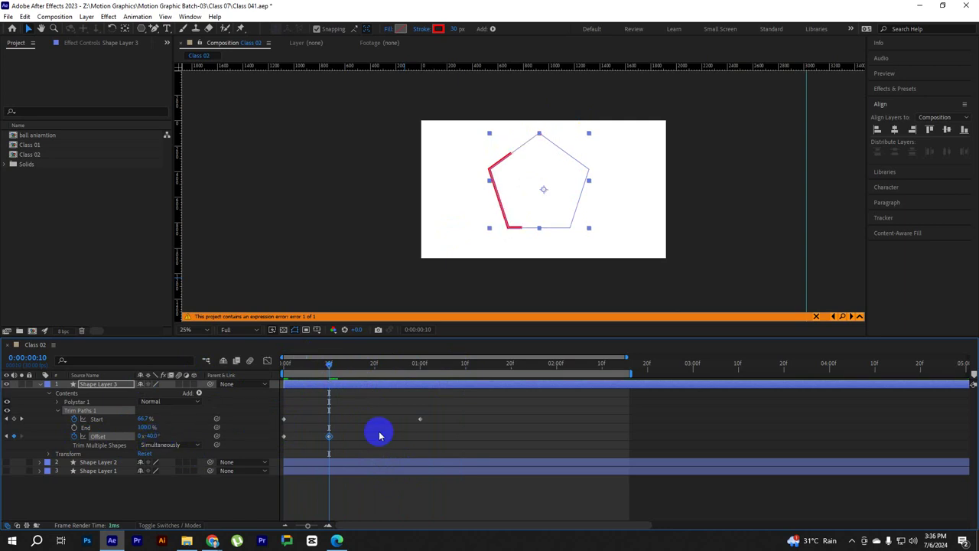
{"action": "left_click_drag", "start_coordinate": [329, 365], "coordinate": [392, 366]}
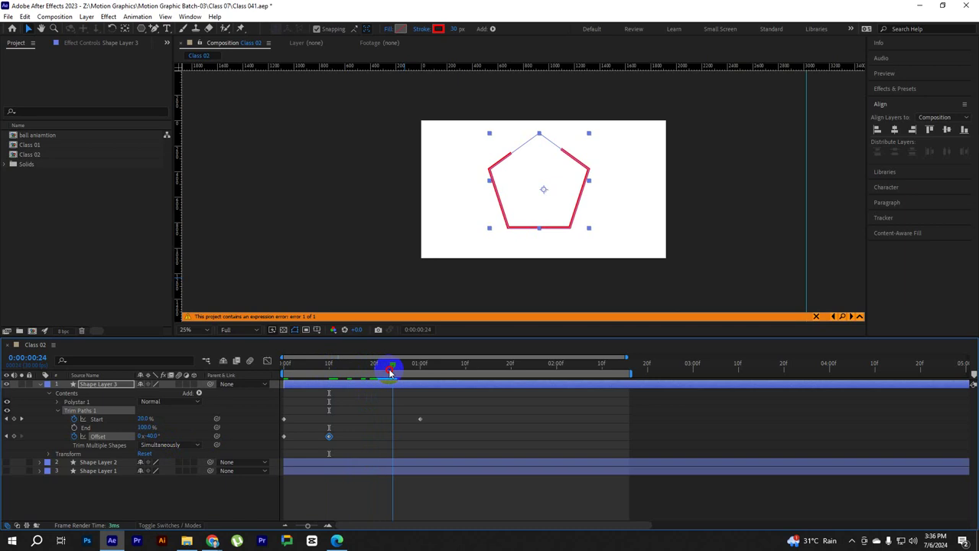
{"action": "left_click_drag", "start_coordinate": [165, 436], "coordinate": [142, 436]}
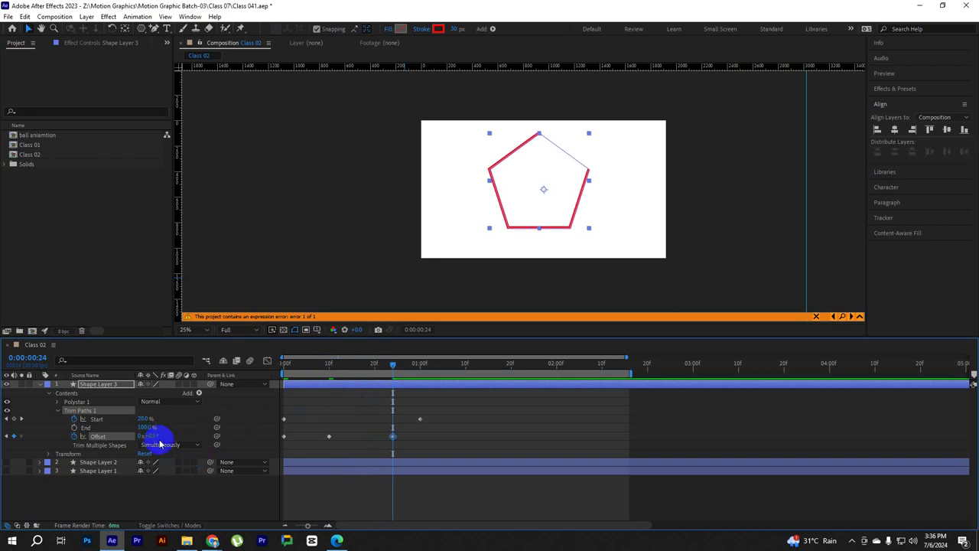
{"action": "left_click_drag", "start_coordinate": [392, 365], "coordinate": [205, 361]}
{"action": "key", "text": "space"}
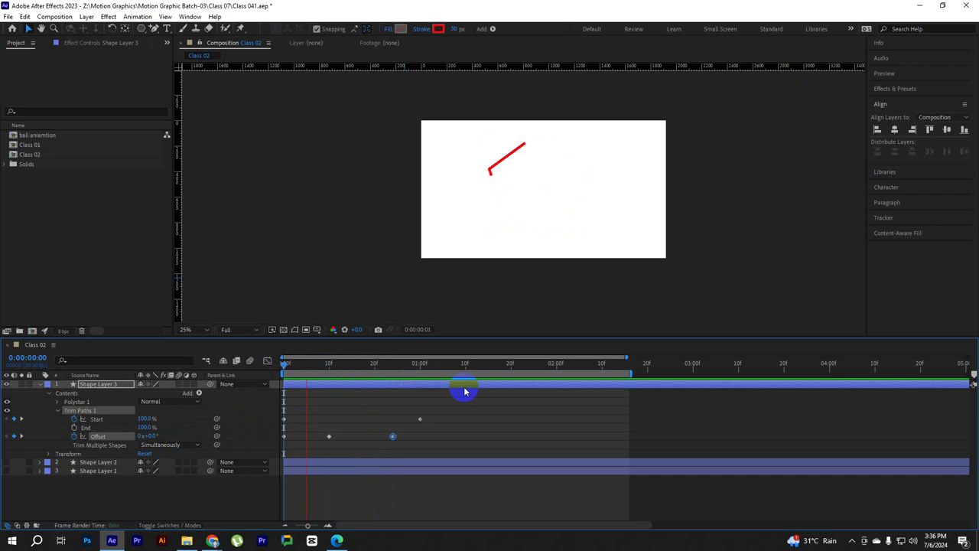
{"action": "left_click", "coordinate": [461, 394]}
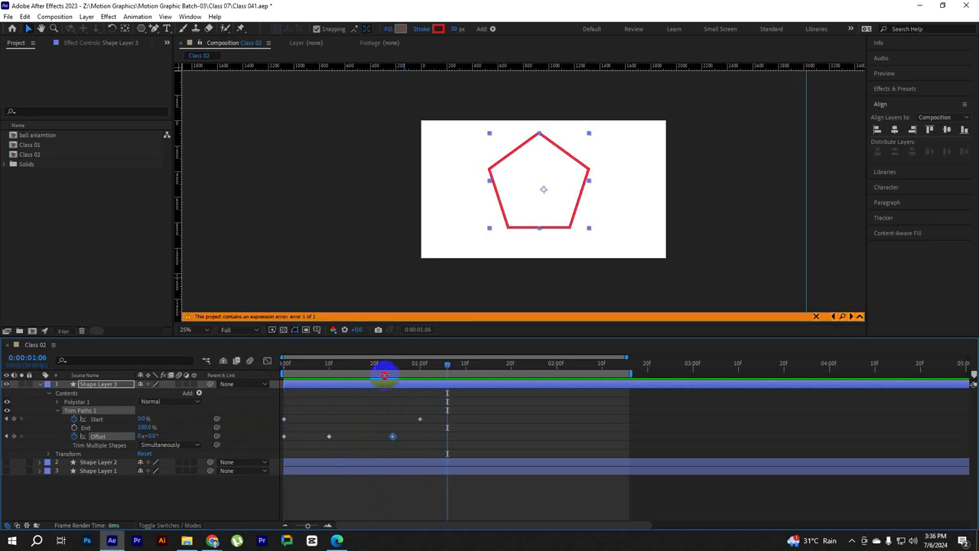
{"action": "left_click_drag", "start_coordinate": [410, 366], "coordinate": [392, 365]}
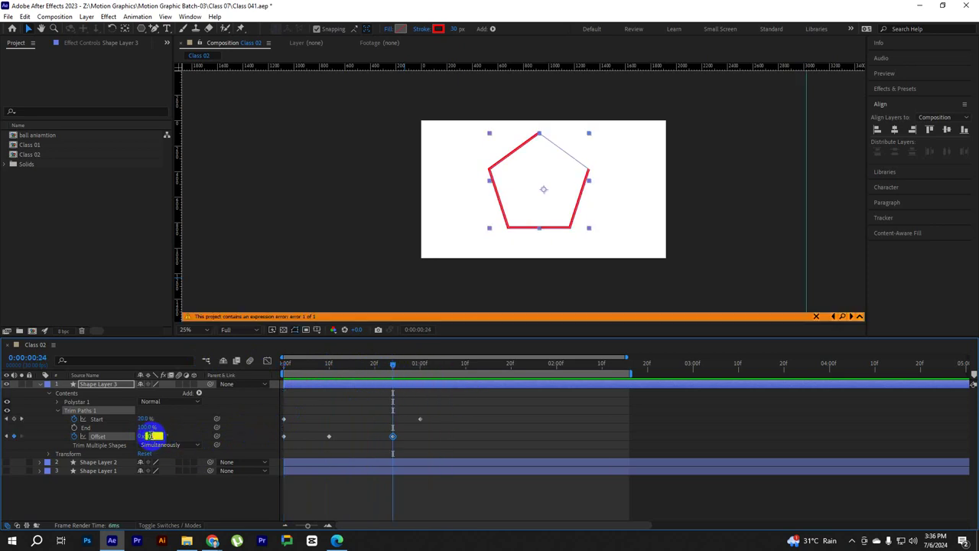
{"action": "key", "text": "Return"}
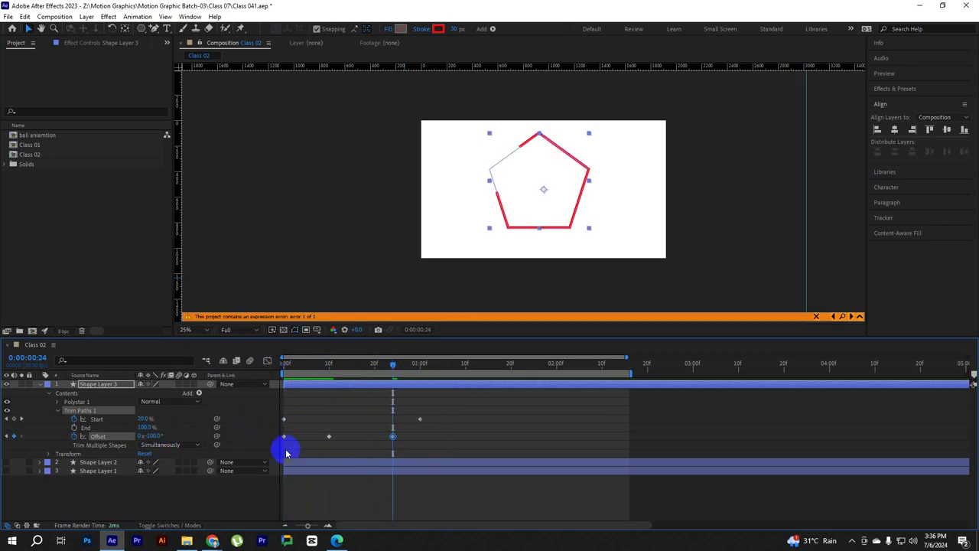
Play back and scrub the spinning draw-on animation to check the stroke
{"action": "left_click_drag", "start_coordinate": [398, 365], "coordinate": [299, 377]}
{"action": "key", "text": "space"}
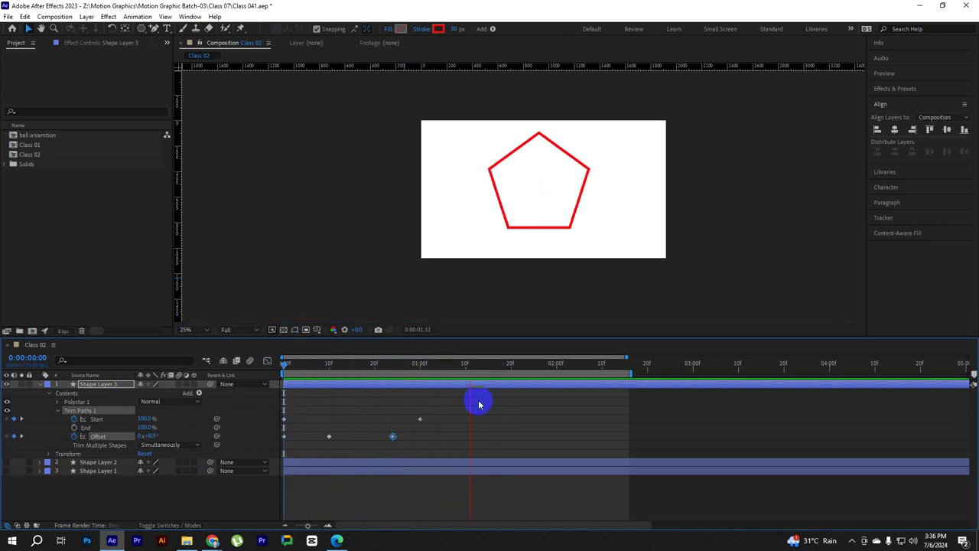
{"action": "key", "text": "space"}
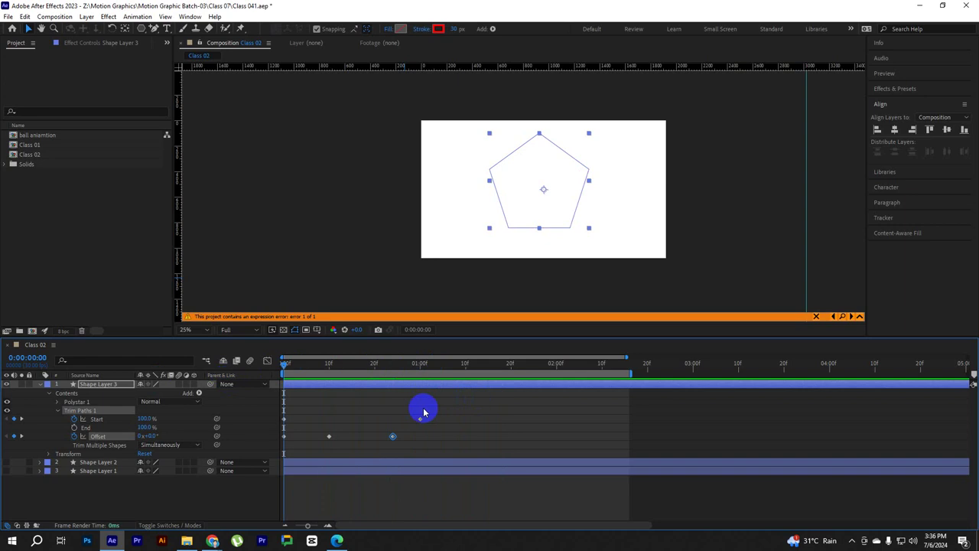
{"action": "key", "text": "space"}
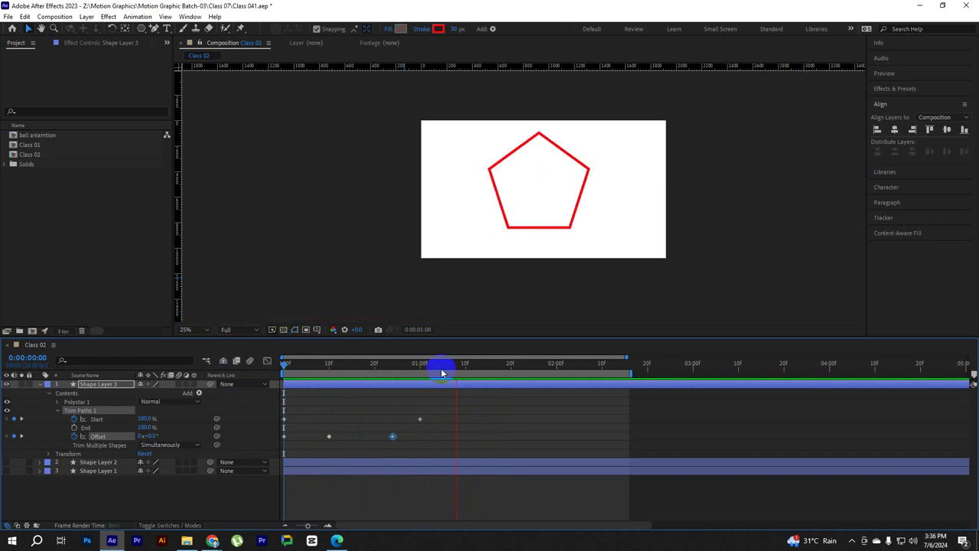
{"action": "left_click_drag", "start_coordinate": [441, 368], "coordinate": [327, 386]}
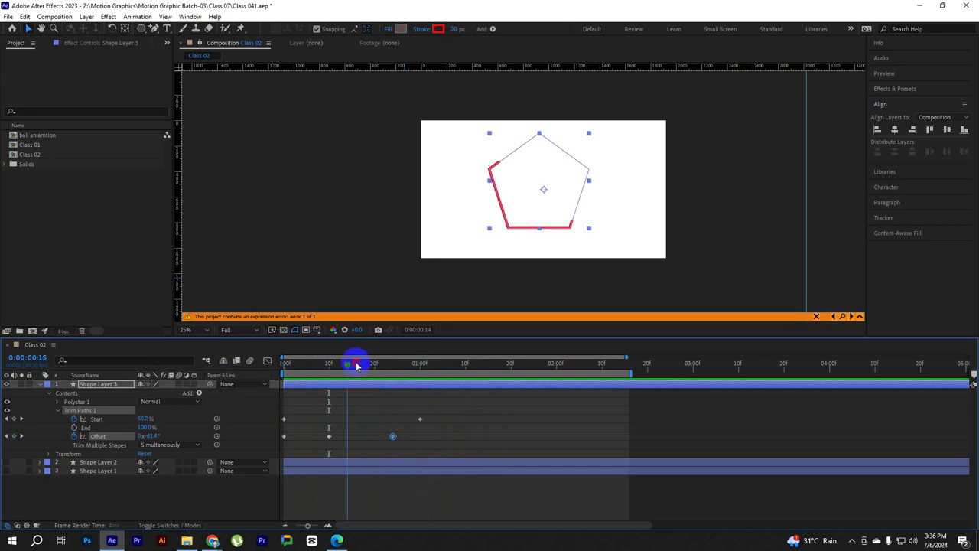
{"action": "left_click_drag", "start_coordinate": [356, 366], "coordinate": [397, 368]}
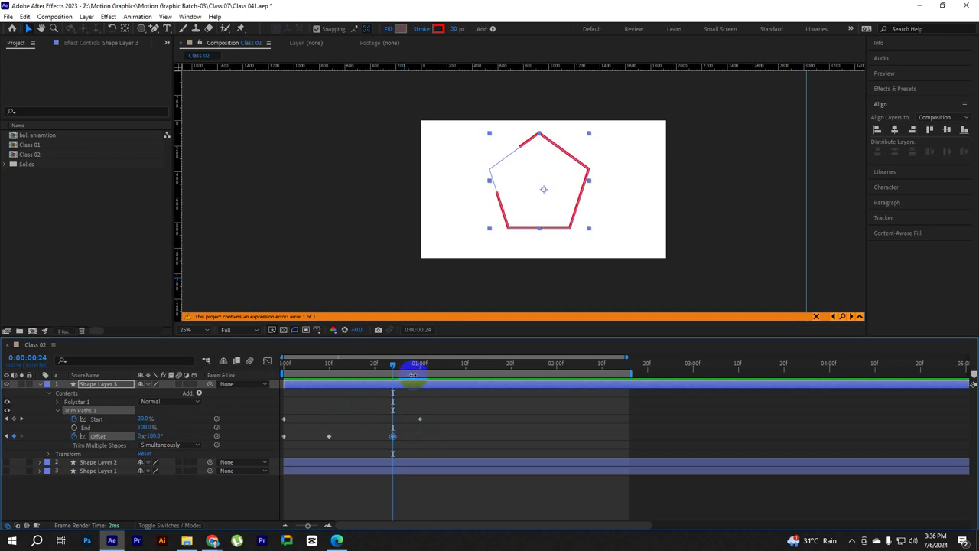
{"action": "left_click_drag", "start_coordinate": [392, 364], "coordinate": [273, 374]}
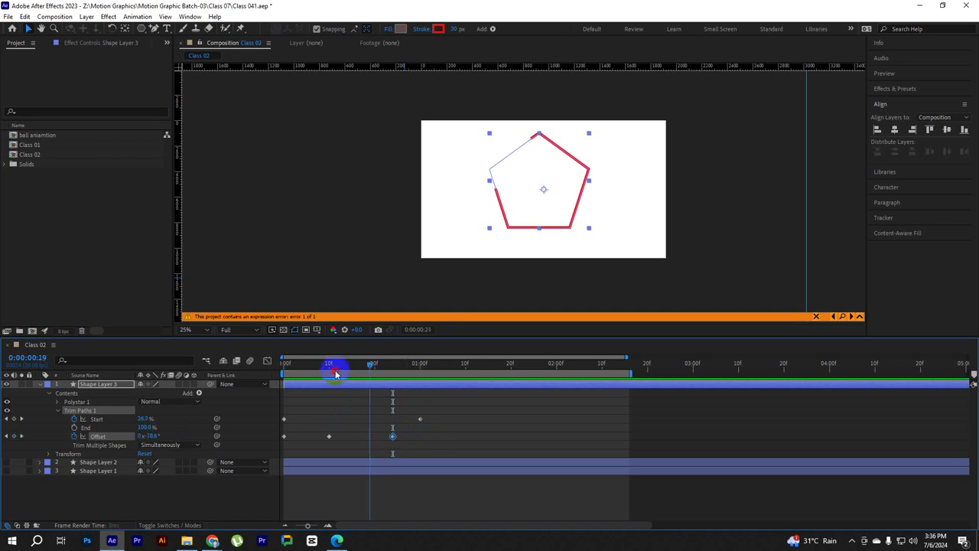
Remove the Start keyframes and set Trim Paths Start to 0%
{"action": "left_click", "coordinate": [74, 418]}
{"action": "left_click", "coordinate": [147, 419]}
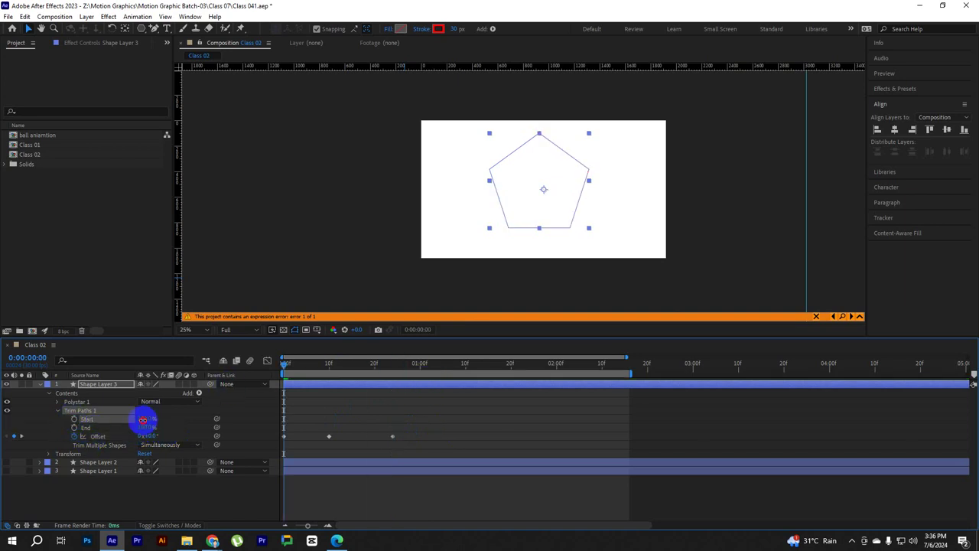
{"action": "type", "text": "00"}
{"action": "key", "text": "Return"}
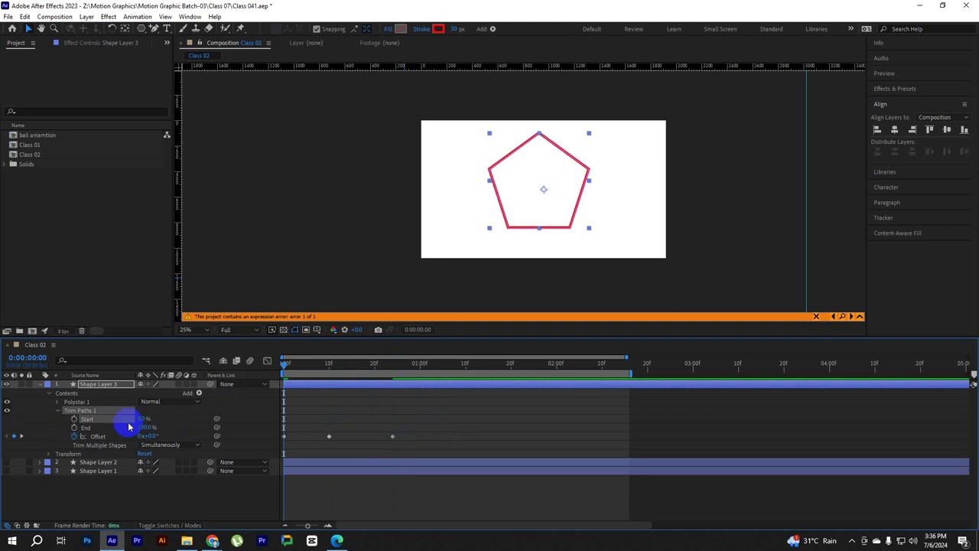
Keyframe End at 0% on frame 0 and 100% on frame 24, then preview
{"action": "left_click", "coordinate": [74, 426]}
{"action": "left_click", "coordinate": [147, 427]}
{"action": "type", "text": "0"}
{"action": "key", "text": "Return"}
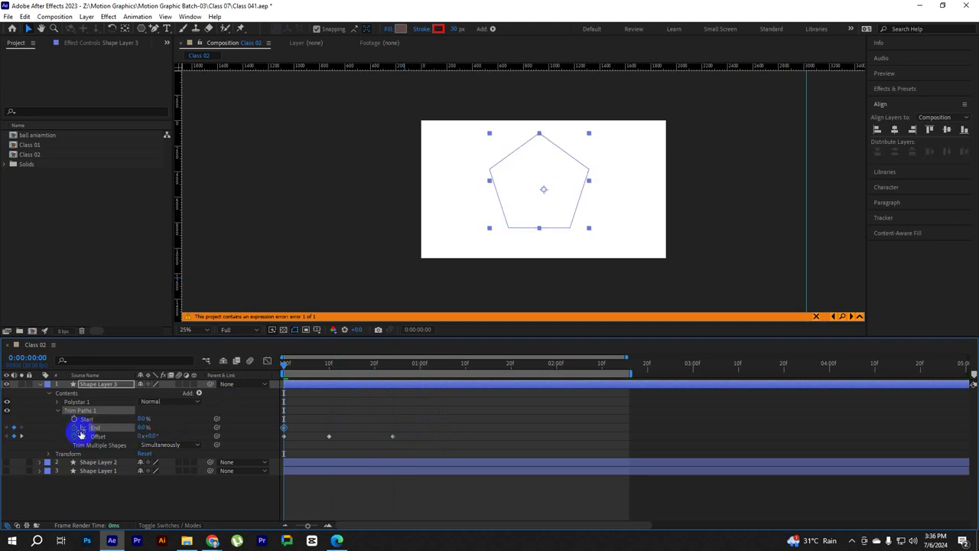
{"action": "left_click_drag", "start_coordinate": [294, 367], "coordinate": [399, 385]}
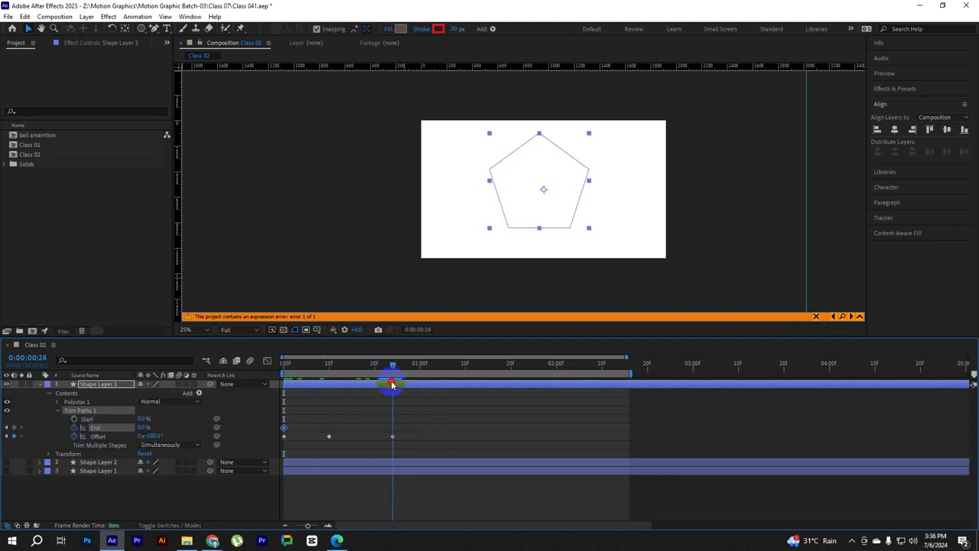
{"action": "left_click", "coordinate": [145, 427]}
{"action": "type", "text": "100"}
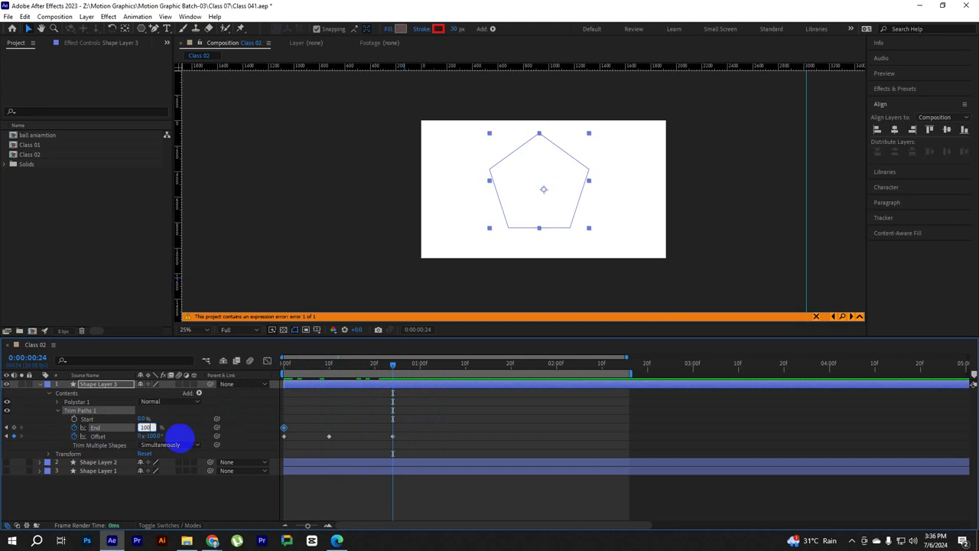
{"action": "key", "text": "Return"}
{"action": "key", "text": "Home"}
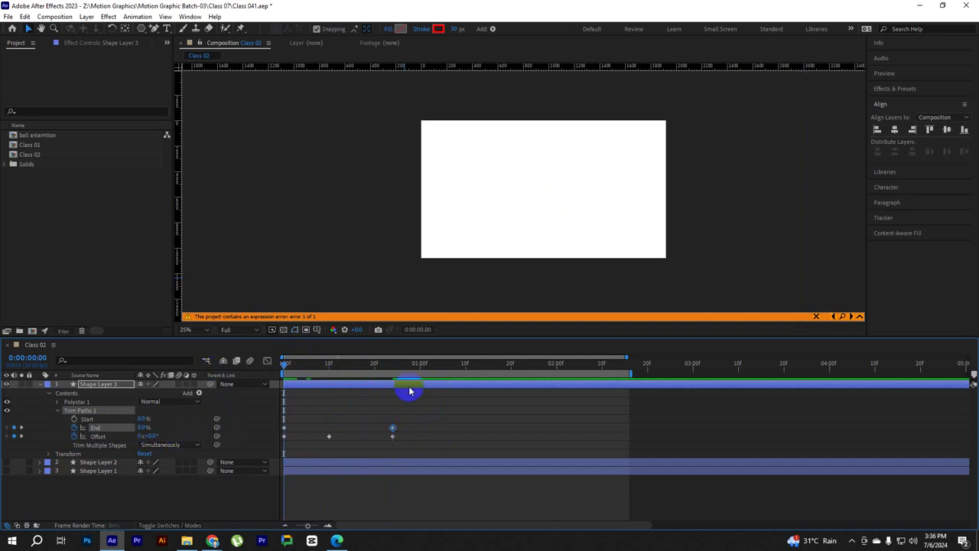
{"action": "key", "text": "space"}
{"action": "key", "text": "space"}
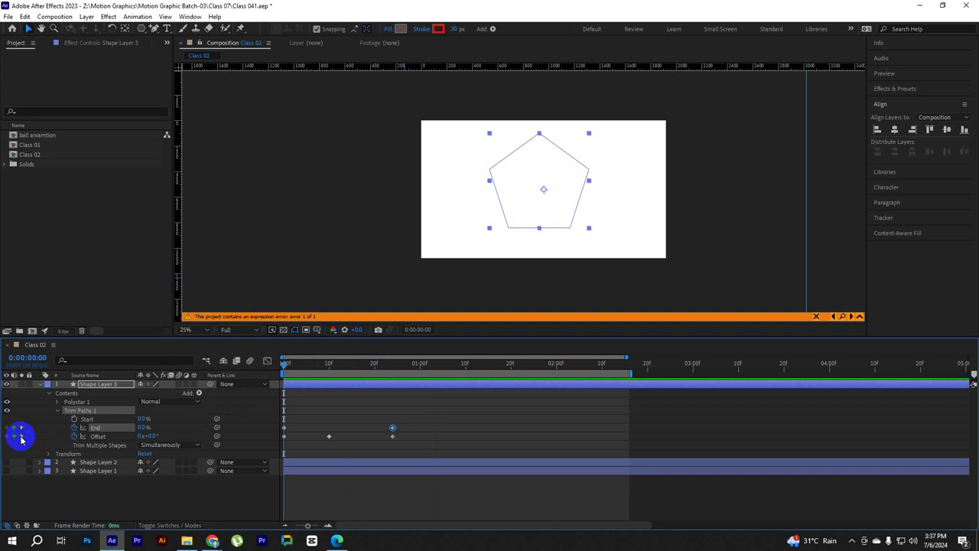
Adjust the Offset keyframe at frame 10 and preview the rotating stroke
{"action": "left_click", "coordinate": [22, 435]}
{"action": "left_click_drag", "start_coordinate": [151, 436], "coordinate": [148, 437]}
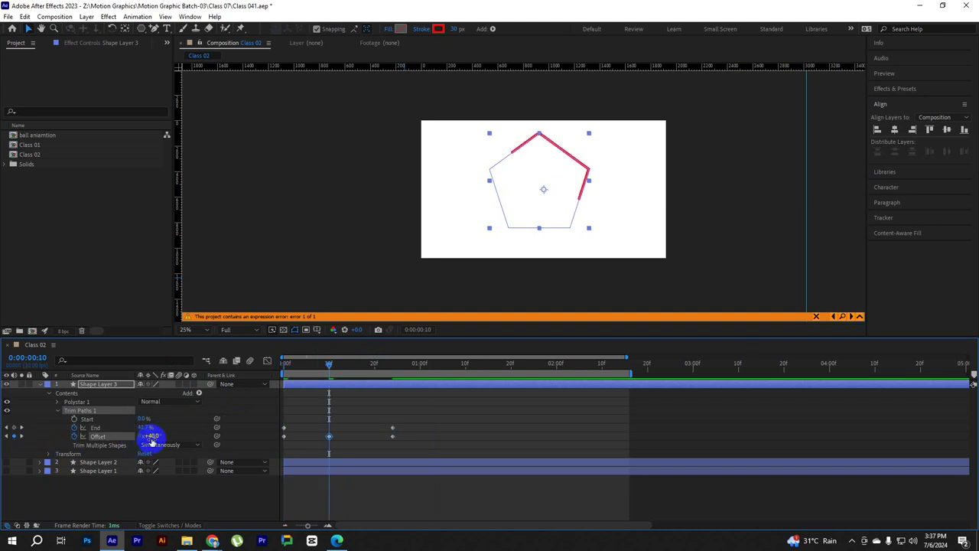
{"action": "left_click", "coordinate": [21, 436]}
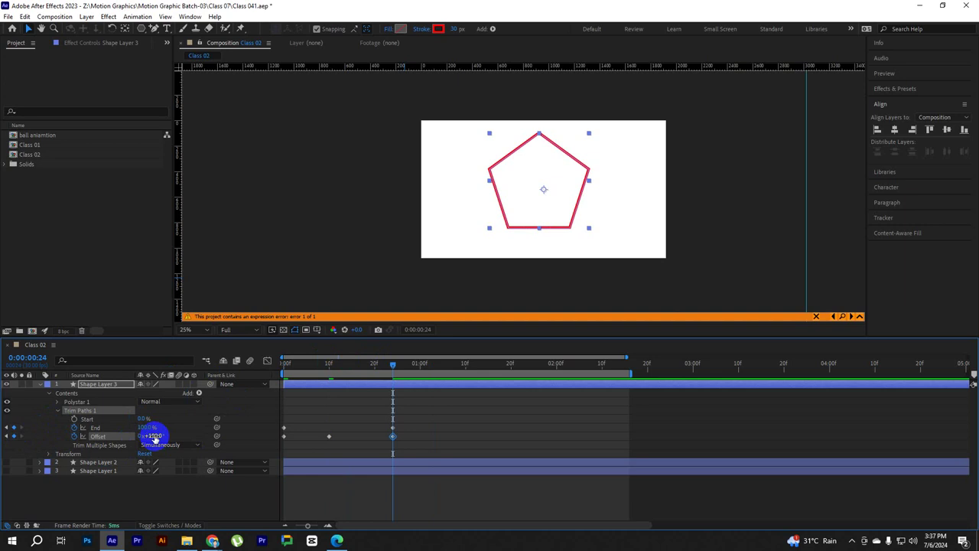
{"action": "left_click_drag", "start_coordinate": [394, 363], "coordinate": [269, 371]}
{"action": "key", "text": "space"}
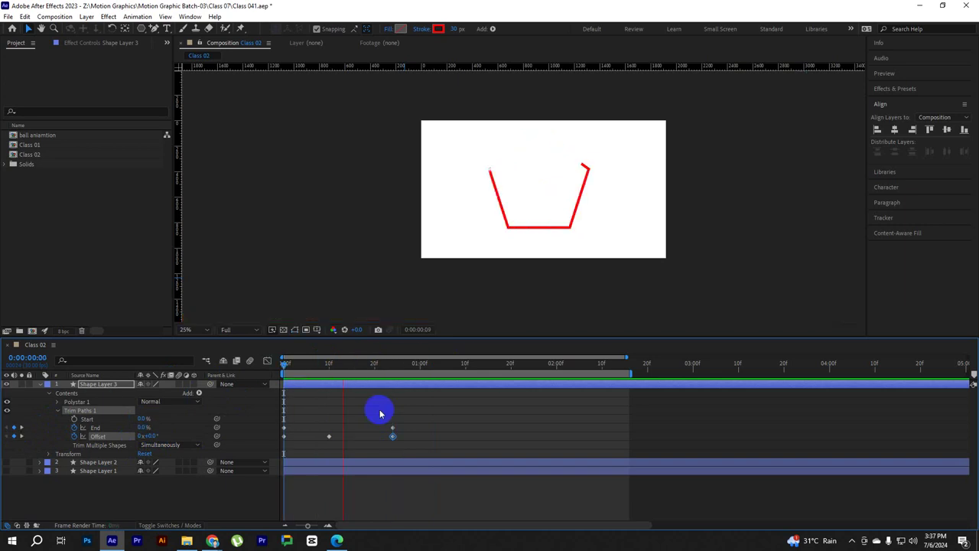
{"action": "key", "text": "space"}
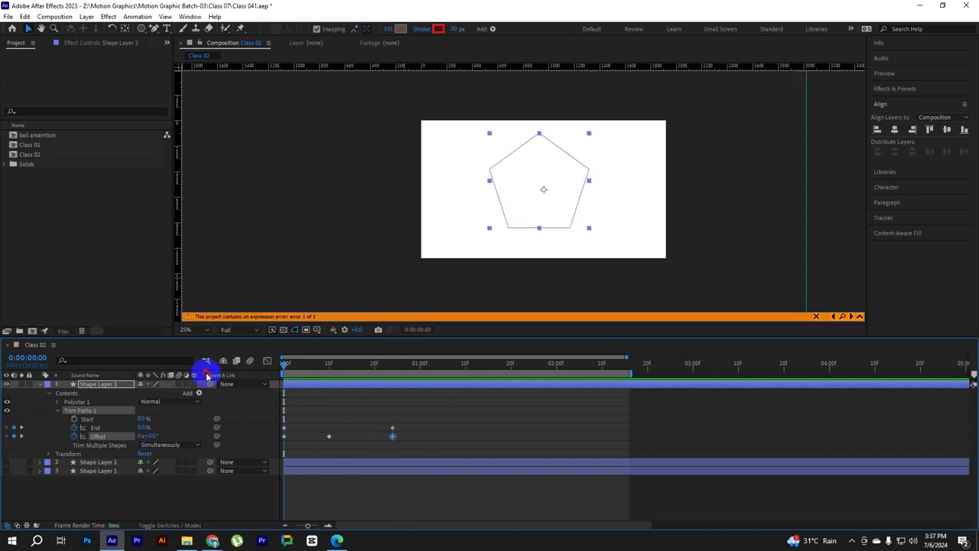
{"action": "key", "text": "space"}
{"action": "left_click", "coordinate": [386, 383]}
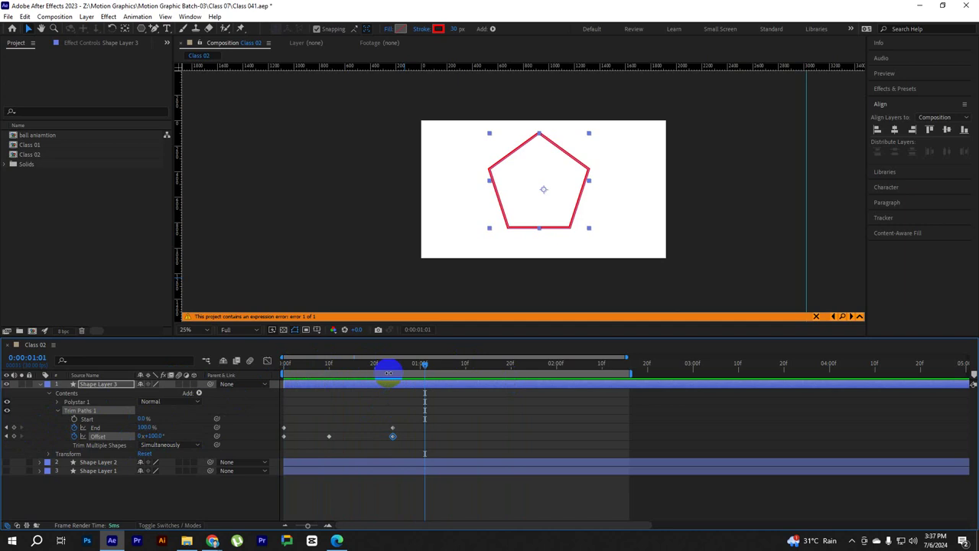
Pull the work area end back to about two seconds and preview the pentagon drawing on
{"action": "left_click_drag", "start_coordinate": [631, 373], "coordinate": [545, 373]}
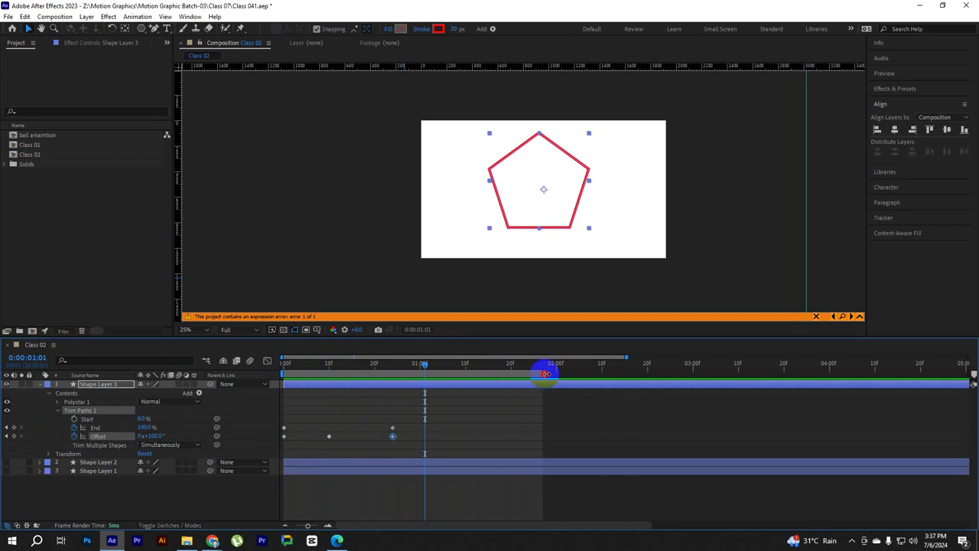
{"action": "left_click", "coordinate": [90, 433]}
{"action": "left_click_drag", "start_coordinate": [338, 364], "coordinate": [254, 377]}
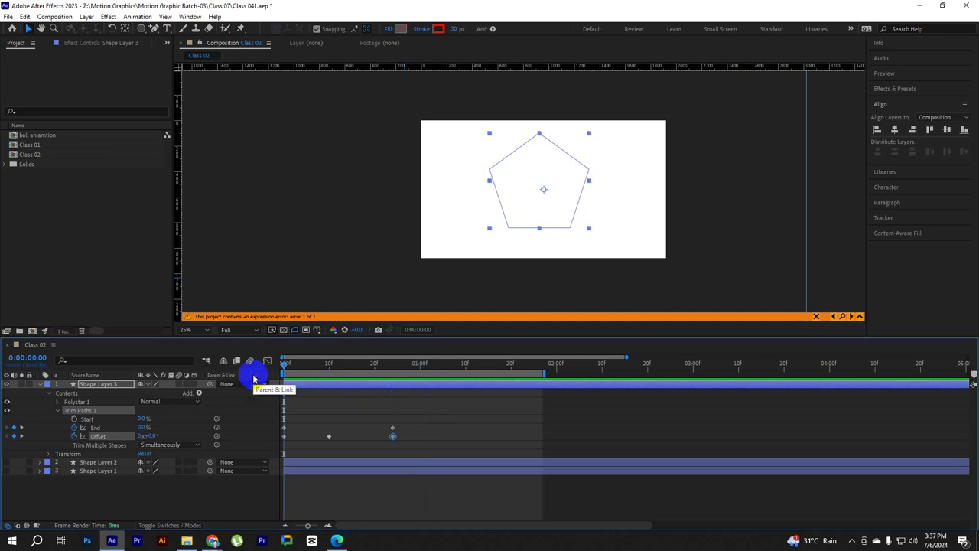
{"action": "key", "text": "space"}
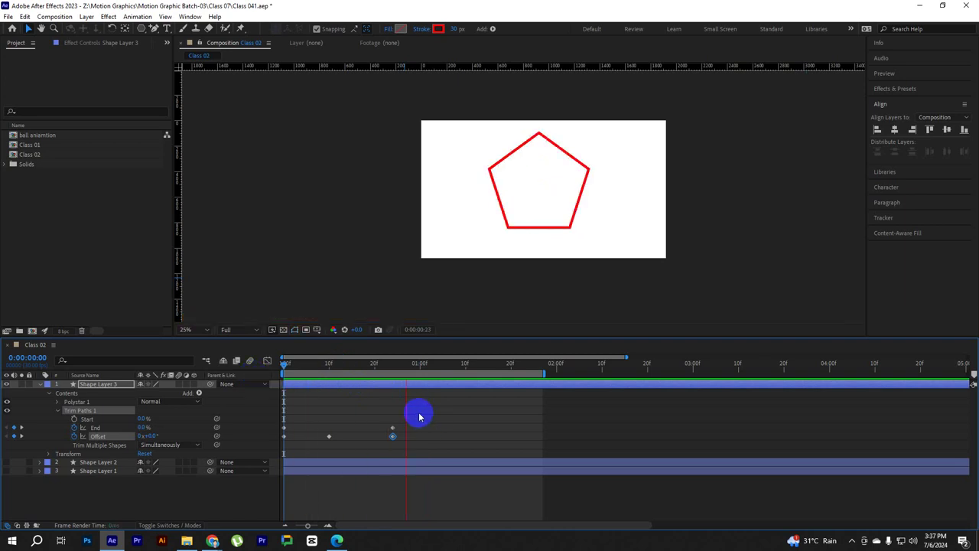
{"action": "key", "text": "space"}
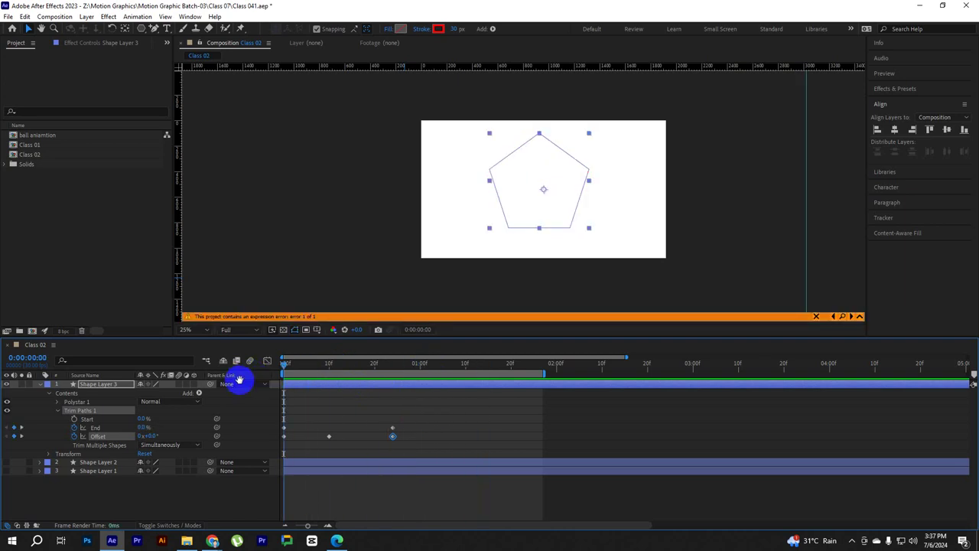
{"action": "key", "text": "space"}
{"action": "key", "text": "space"}
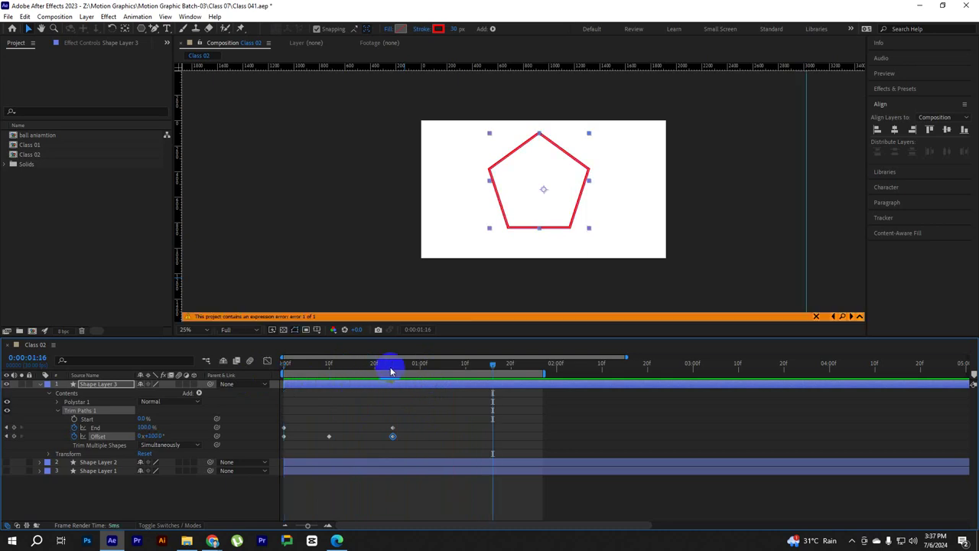
{"action": "key", "text": "space"}
{"action": "key", "text": "space"}
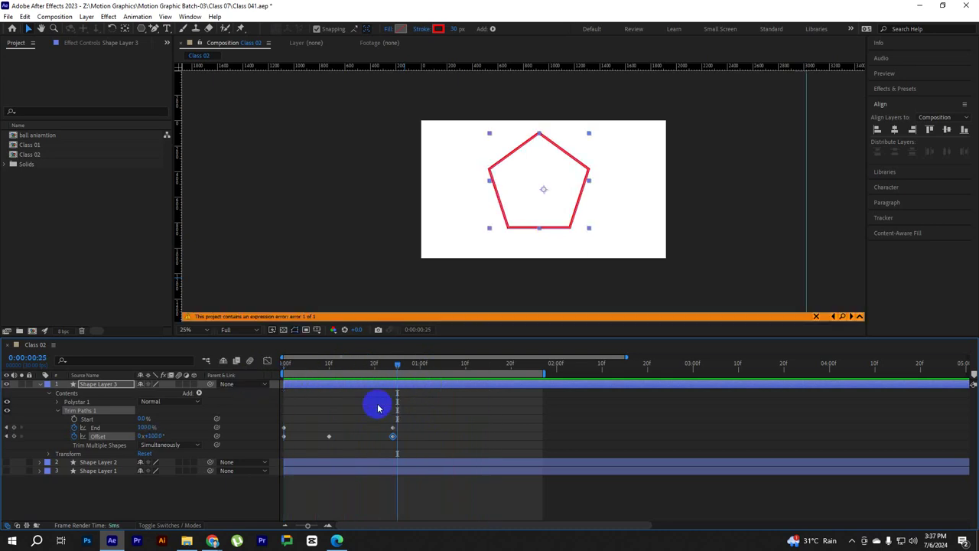
{"action": "left_click_drag", "start_coordinate": [375, 371], "coordinate": [273, 375]}
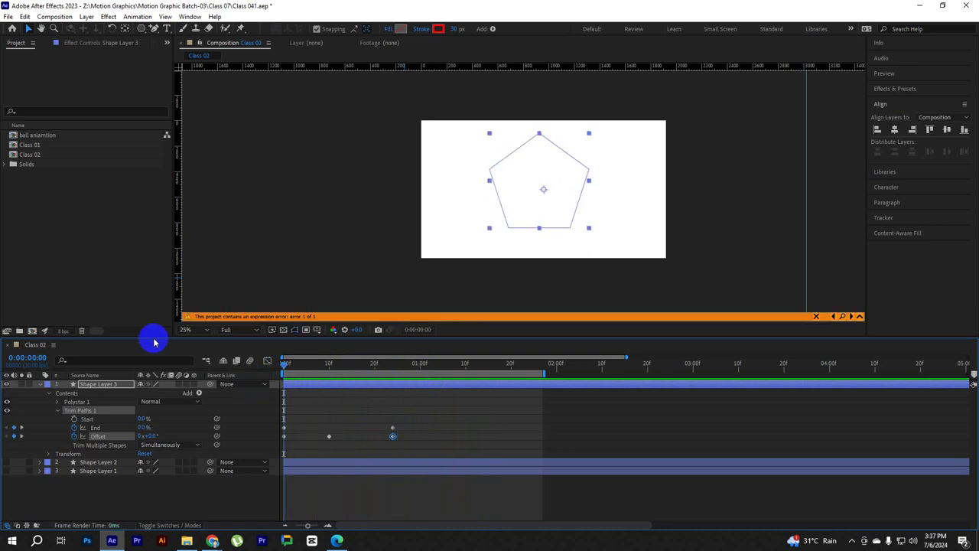
{"action": "key", "text": "space"}
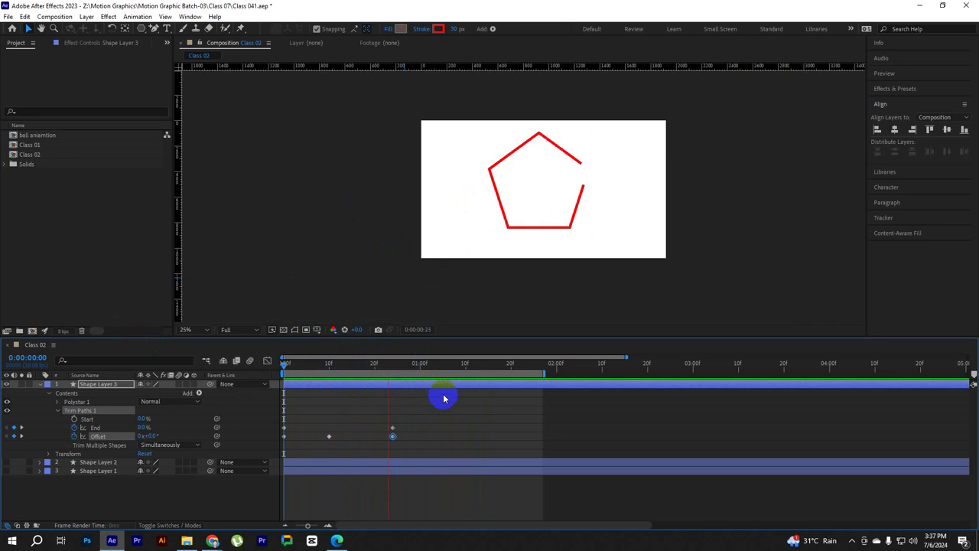
{"action": "key", "text": "space"}
{"action": "left_click_drag", "start_coordinate": [380, 369], "coordinate": [74, 419]}
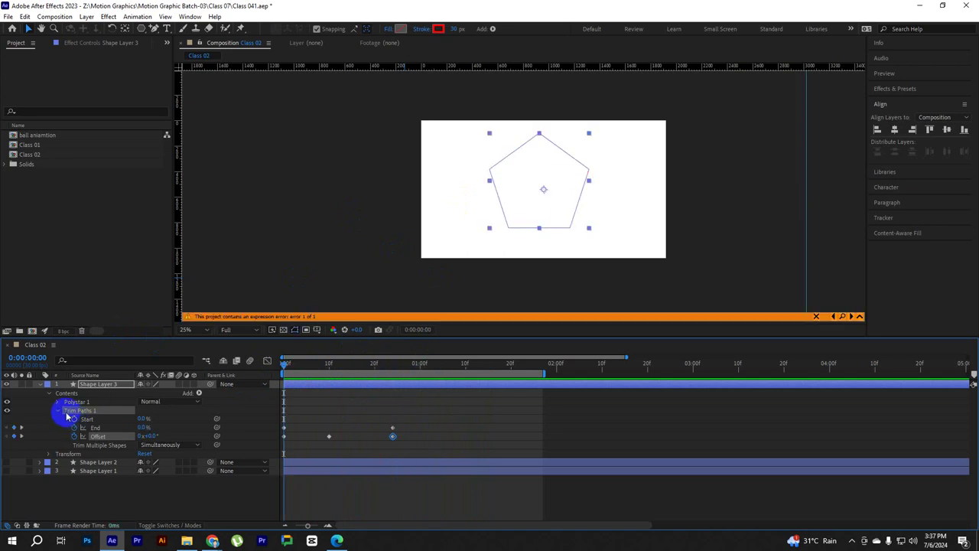
Try a Round Corners operator on the pentagon, then remove it
{"action": "left_click", "coordinate": [59, 412]}
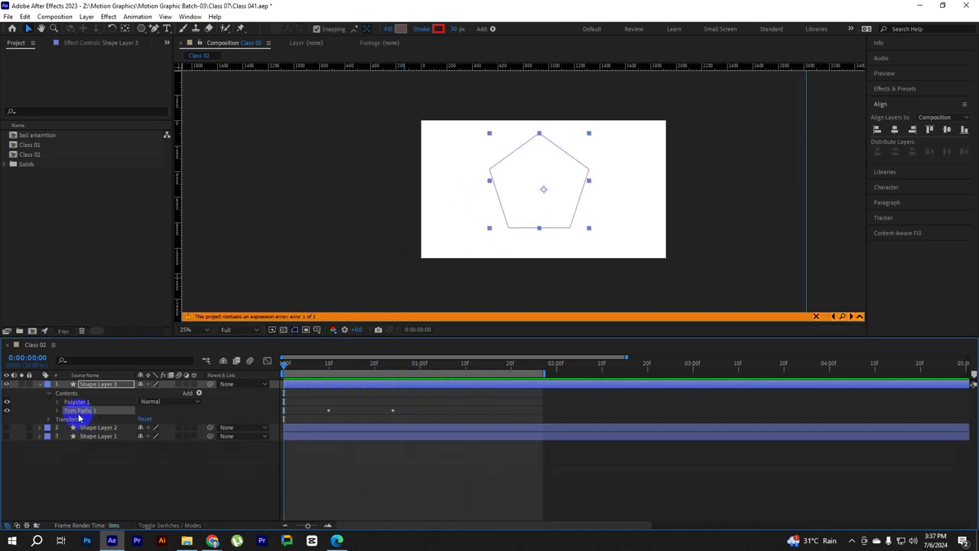
{"action": "left_click", "coordinate": [199, 392]}
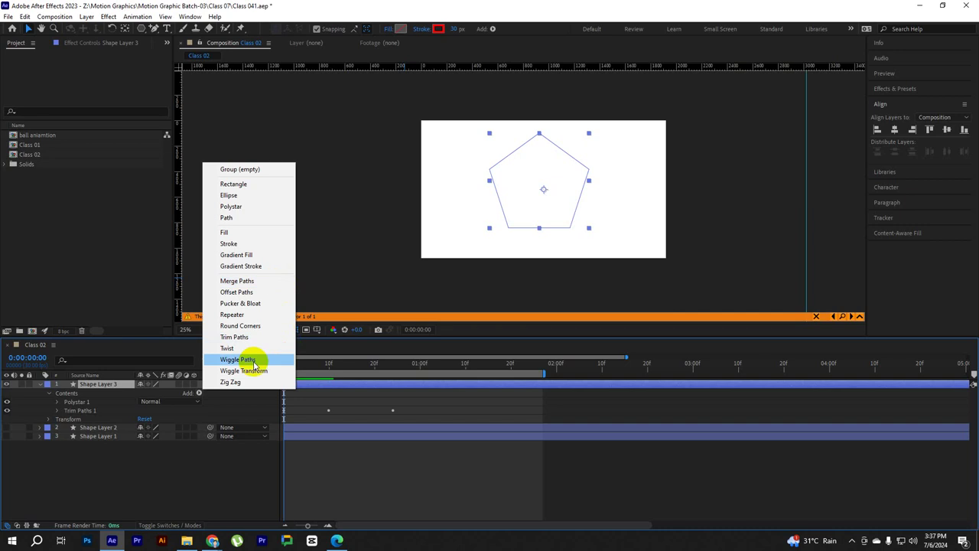
{"action": "left_click", "coordinate": [249, 329]}
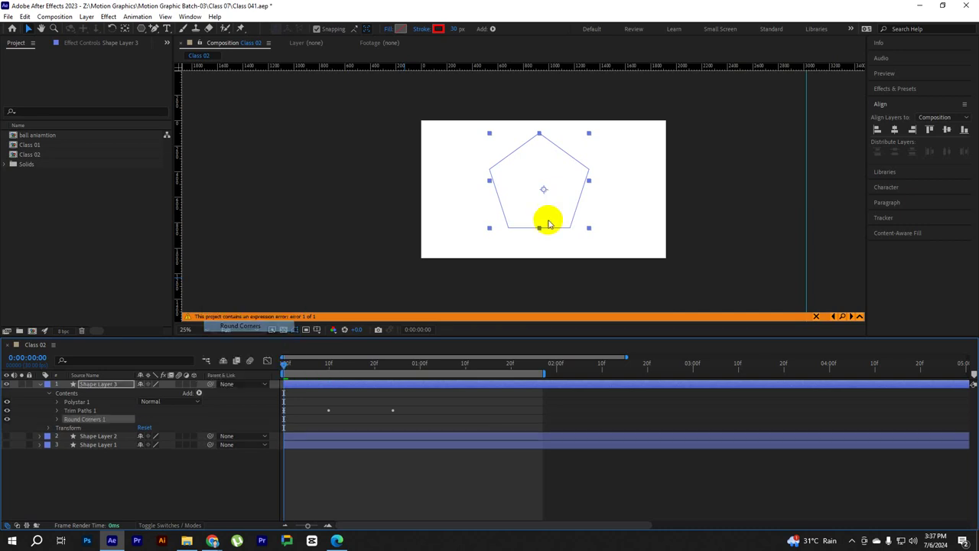
{"action": "left_click", "coordinate": [57, 420]}
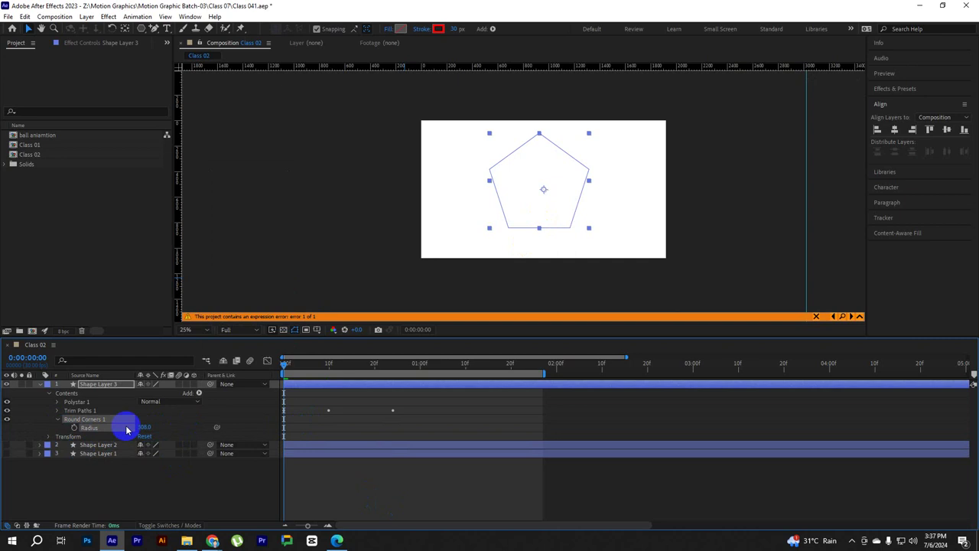
{"action": "key", "text": "Delete"}
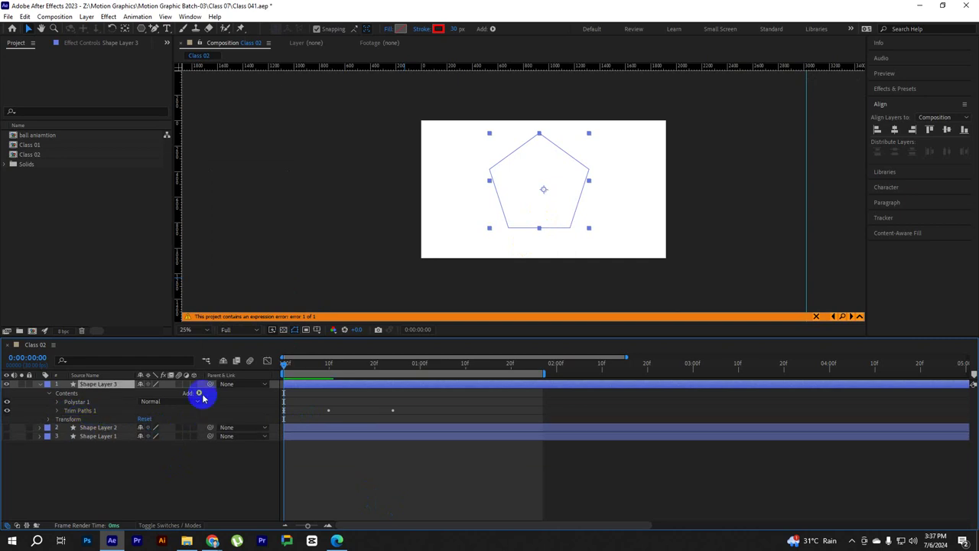
Delete Trim Paths 1 and hide Shape Layer 3
{"action": "left_click", "coordinate": [199, 393]}
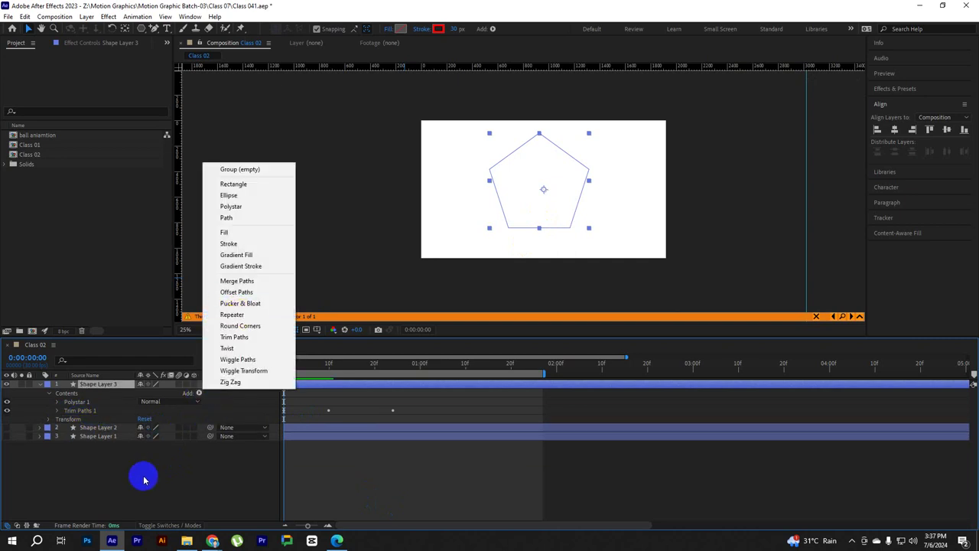
{"action": "left_click", "coordinate": [77, 410]}
{"action": "key", "text": "Delete"}
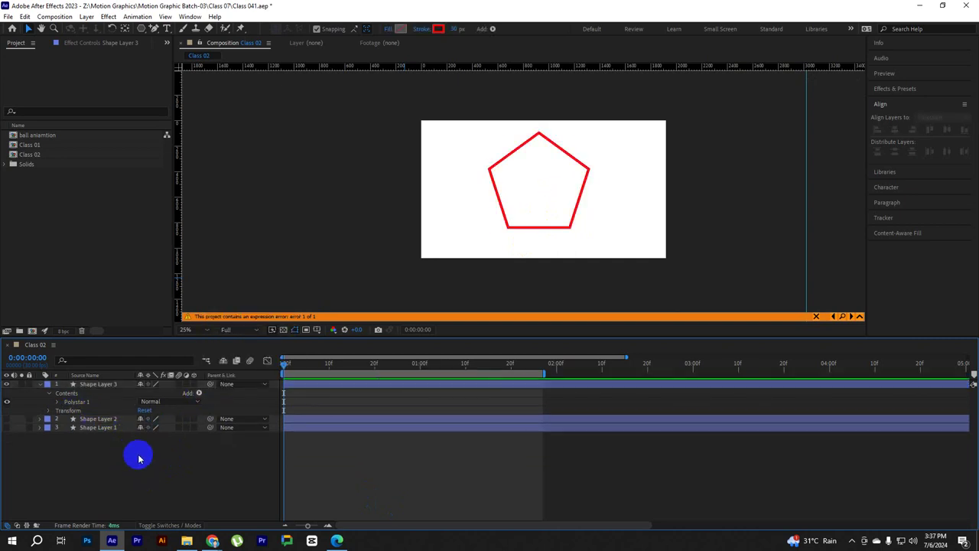
{"action": "left_click", "coordinate": [5, 384]}
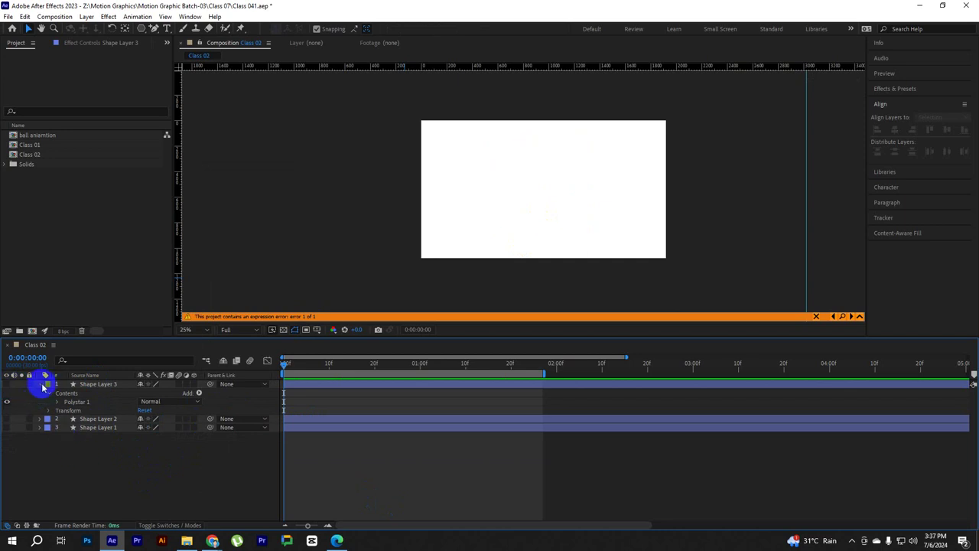
Draw a two-point vertical line with the Pen tool and give it a thick red stroke
{"action": "left_click", "coordinate": [40, 383]}
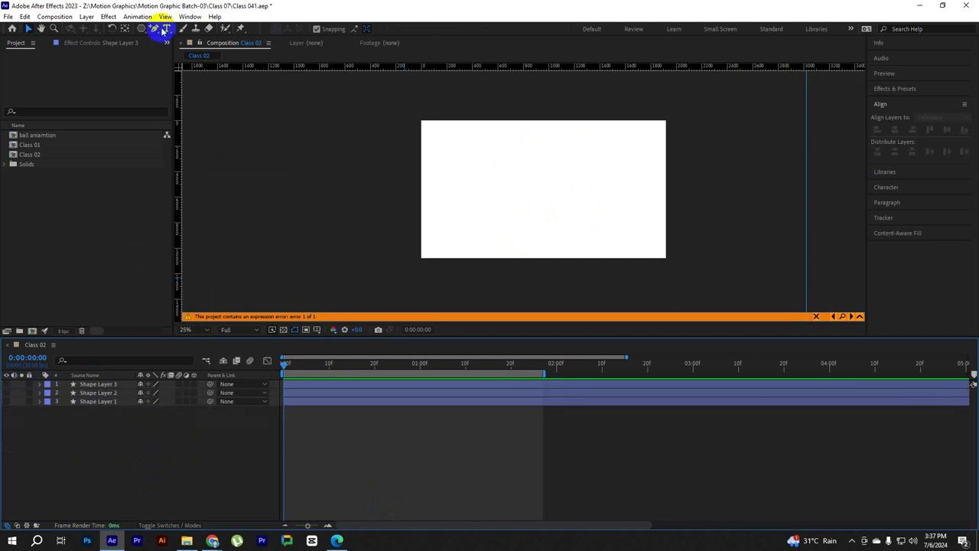
{"action": "left_click_drag", "start_coordinate": [154, 28], "coordinate": [190, 37]}
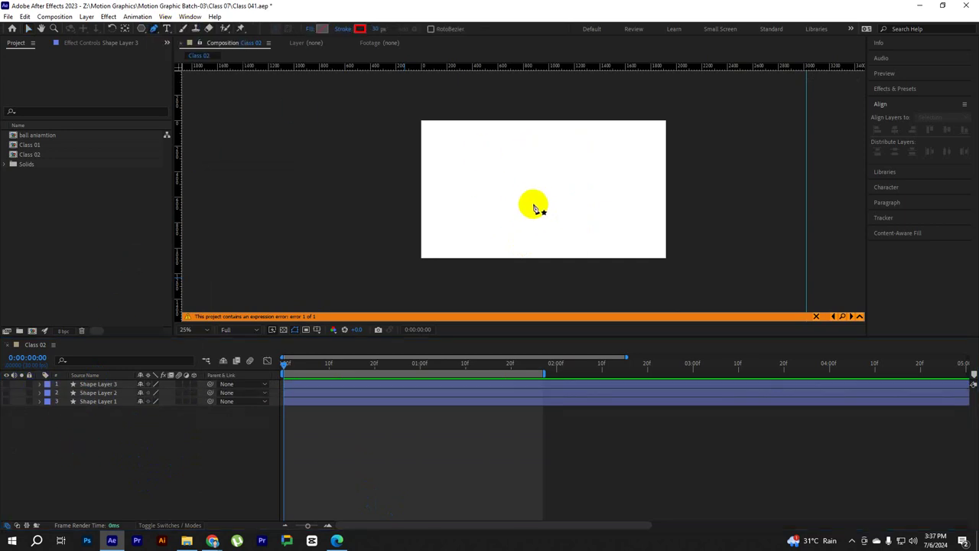
{"action": "left_click", "coordinate": [532, 203]}
{"action": "left_click", "coordinate": [533, 159]}
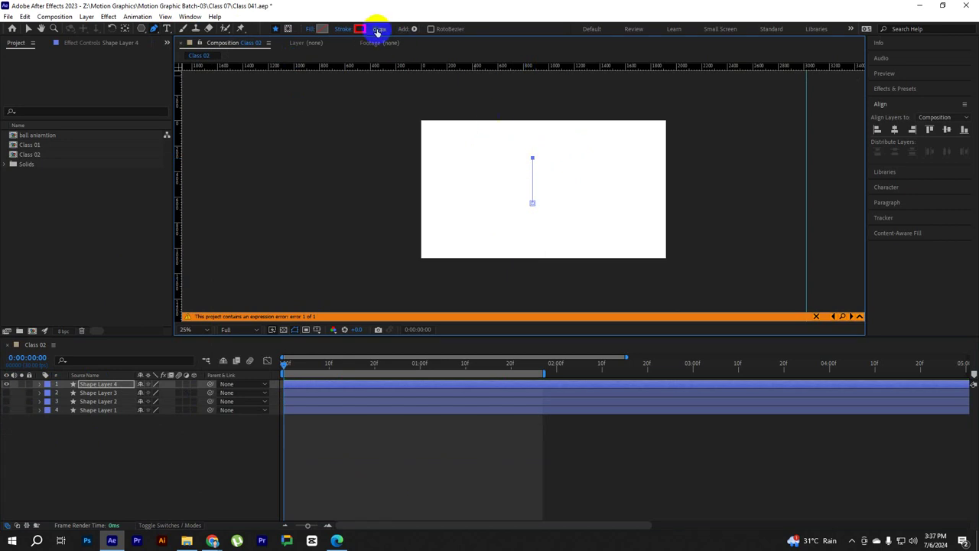
{"action": "left_click", "coordinate": [377, 28]}
{"action": "key", "text": "v"}
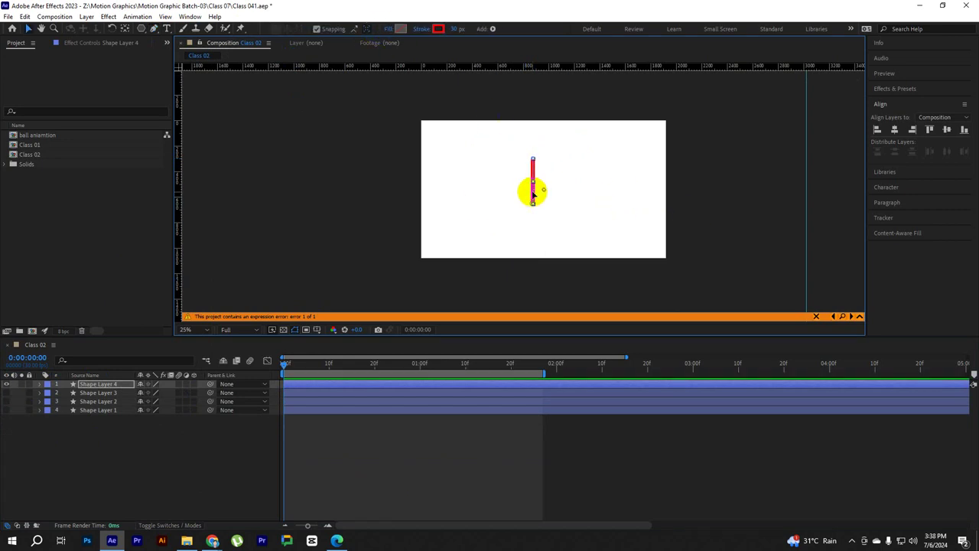
Zoom the composition view out to 25% and expand Shape Layer 4's properties
{"action": "scroll", "coordinate": [530, 192], "scroll_direction": "up", "scroll_amount": 3}
{"action": "scroll", "coordinate": [596, 206], "scroll_direction": "down", "scroll_amount": 1}
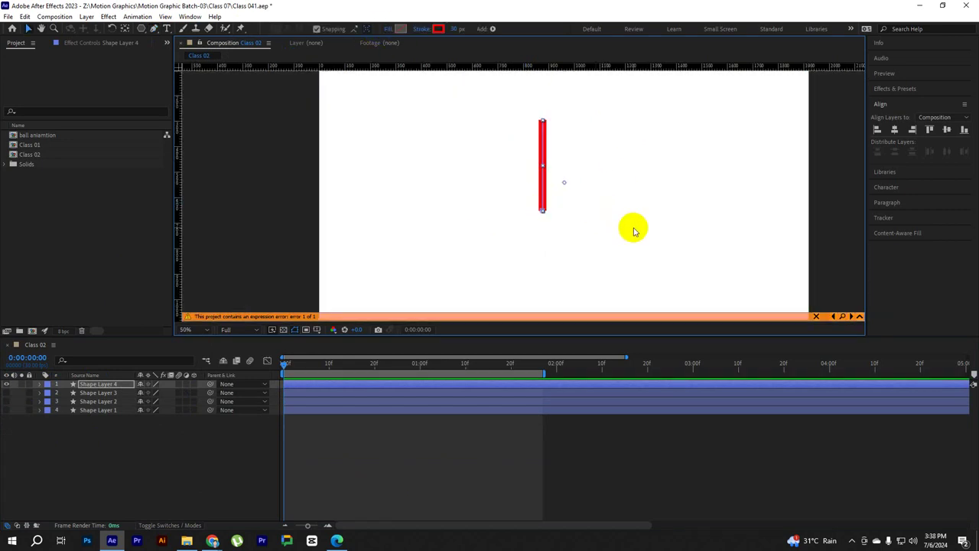
{"action": "left_click", "coordinate": [124, 29]}
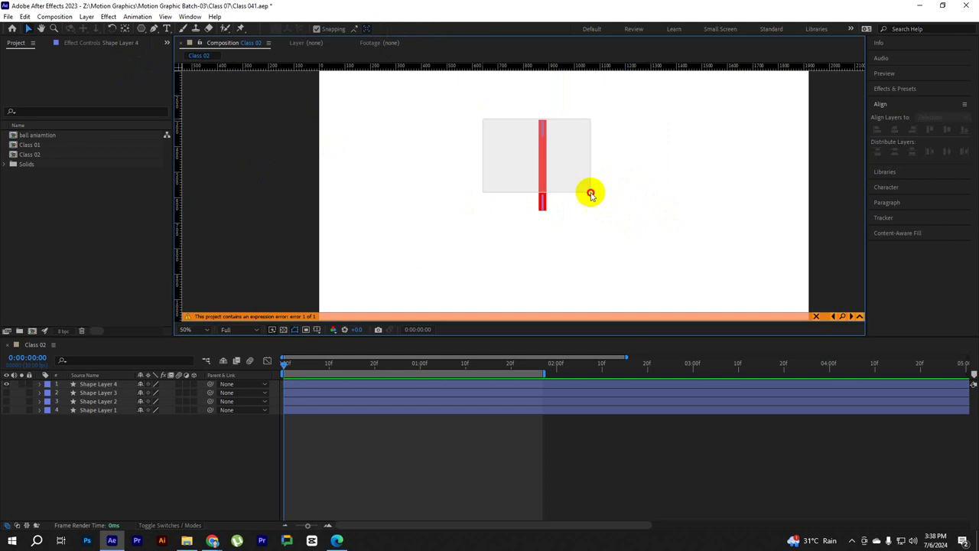
{"action": "key", "text": "v"}
{"action": "scroll", "coordinate": [579, 212], "scroll_direction": "down", "scroll_amount": 1}
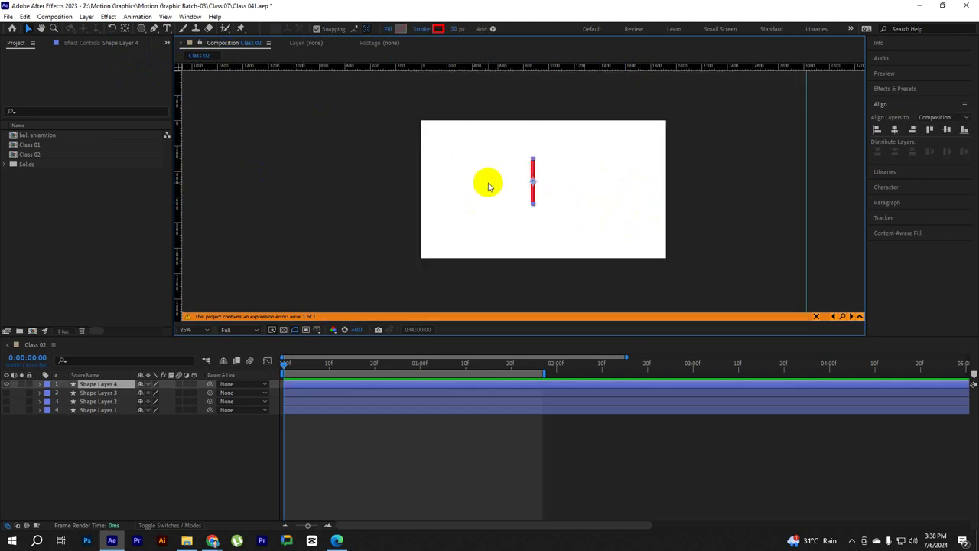
{"action": "scroll", "coordinate": [546, 190], "scroll_direction": "up", "scroll_amount": 1}
{"action": "key", "text": "comma"}
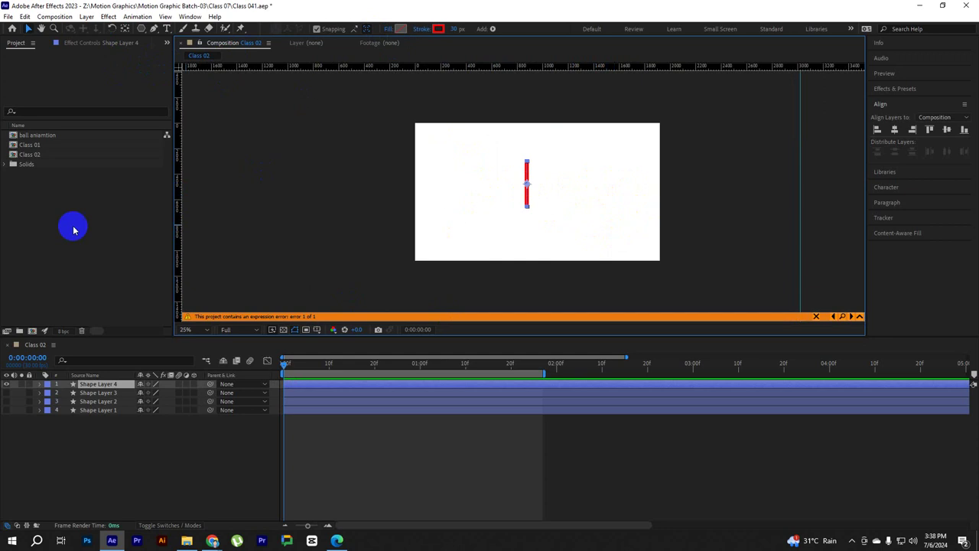
{"action": "left_click", "coordinate": [40, 383]}
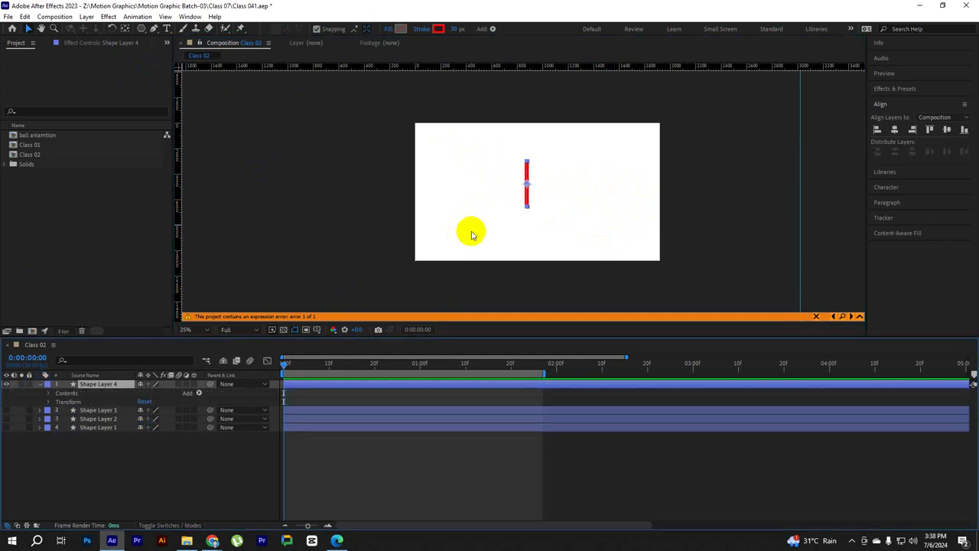
Expand Shape 1's Stroke 1 settings down to its Taper group
{"action": "left_click", "coordinate": [49, 393]}
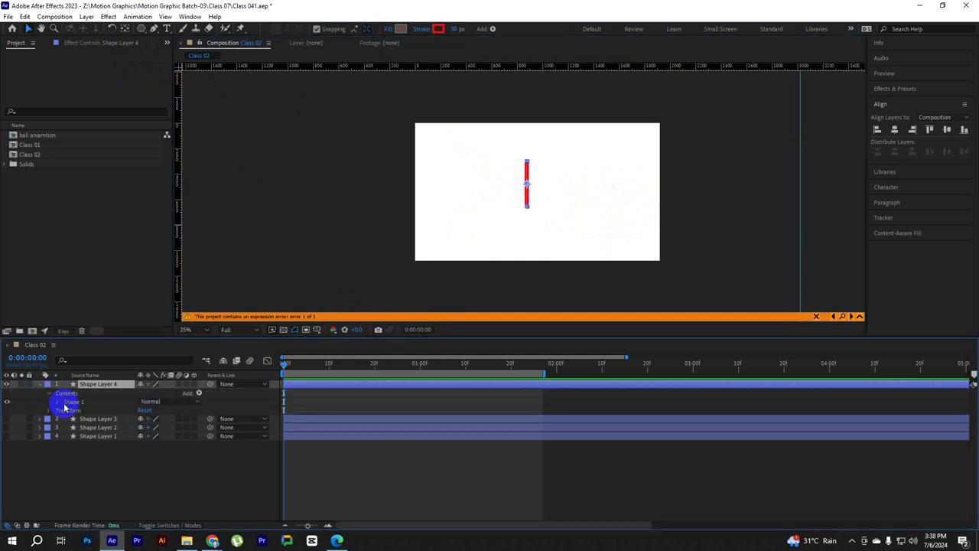
{"action": "left_click", "coordinate": [57, 401]}
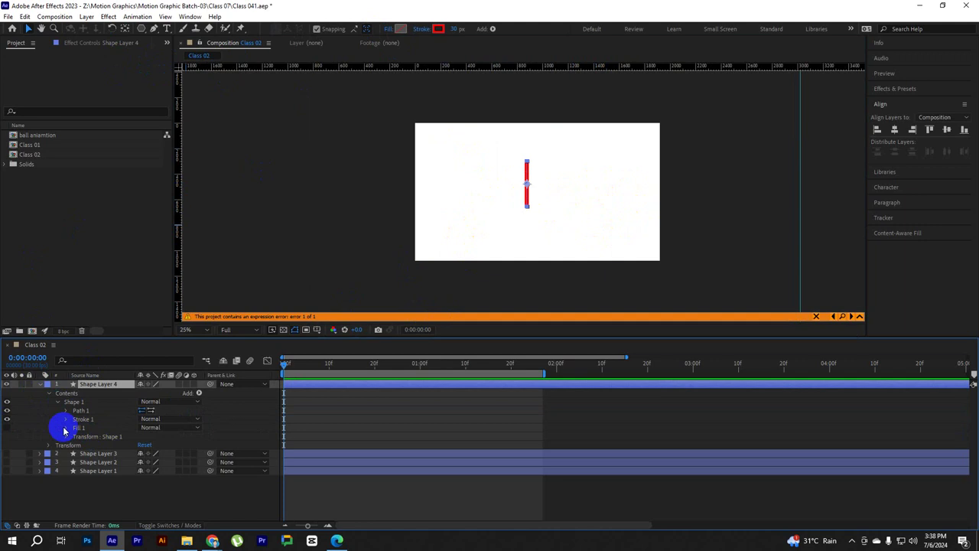
{"action": "left_click", "coordinate": [65, 419]}
{"action": "scroll", "coordinate": [107, 472], "scroll_direction": "down", "scroll_amount": 2}
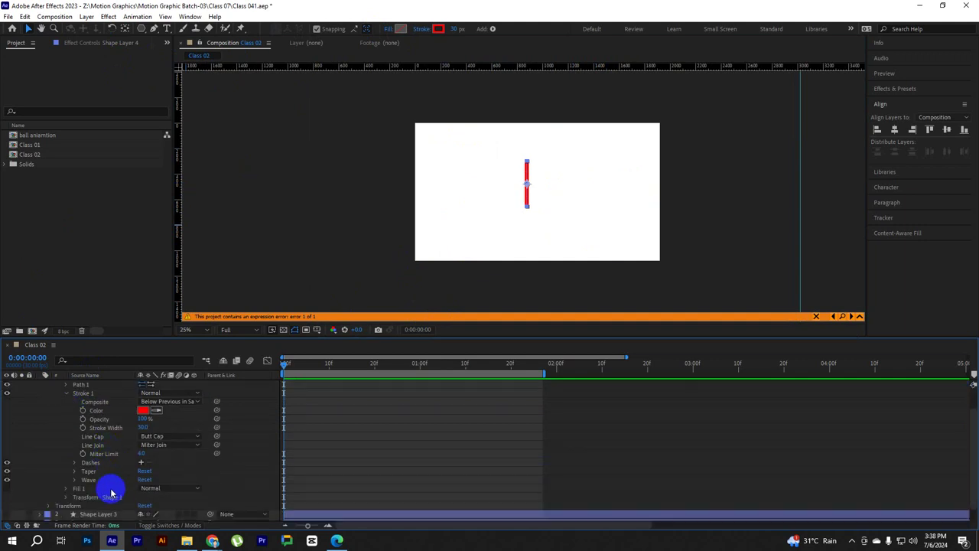
{"action": "left_click", "coordinate": [74, 473]}
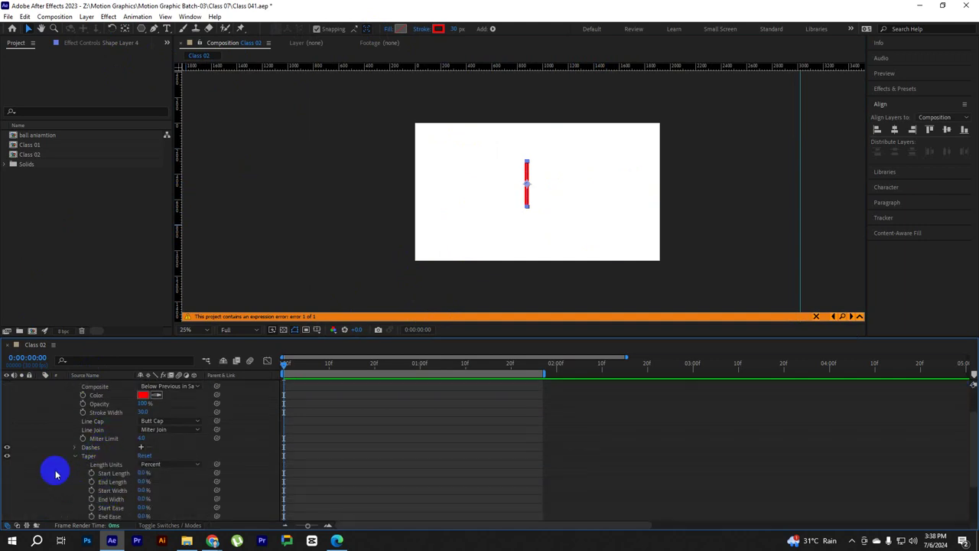
{"action": "scroll", "coordinate": [55, 470], "scroll_direction": "down", "scroll_amount": 2}
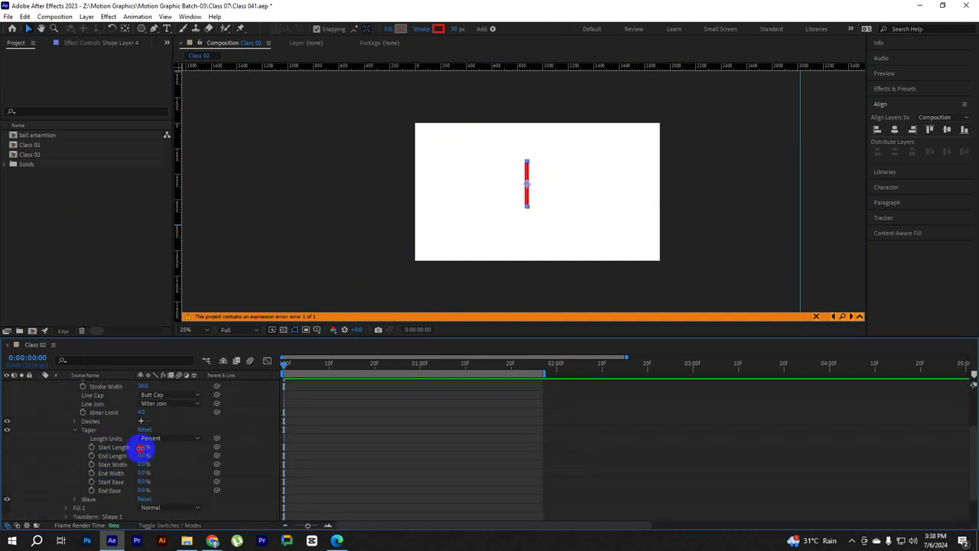
Set Taper Start Length to 100% so the line tapers to a point, and check it
{"action": "left_click_drag", "start_coordinate": [141, 447], "coordinate": [185, 450]}
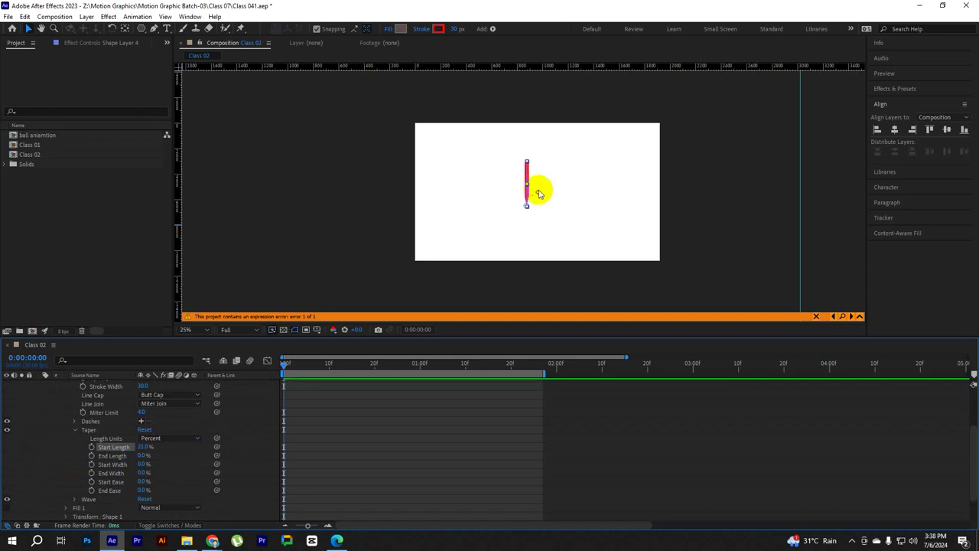
{"action": "scroll", "coordinate": [539, 193], "scroll_direction": "up", "scroll_amount": 2}
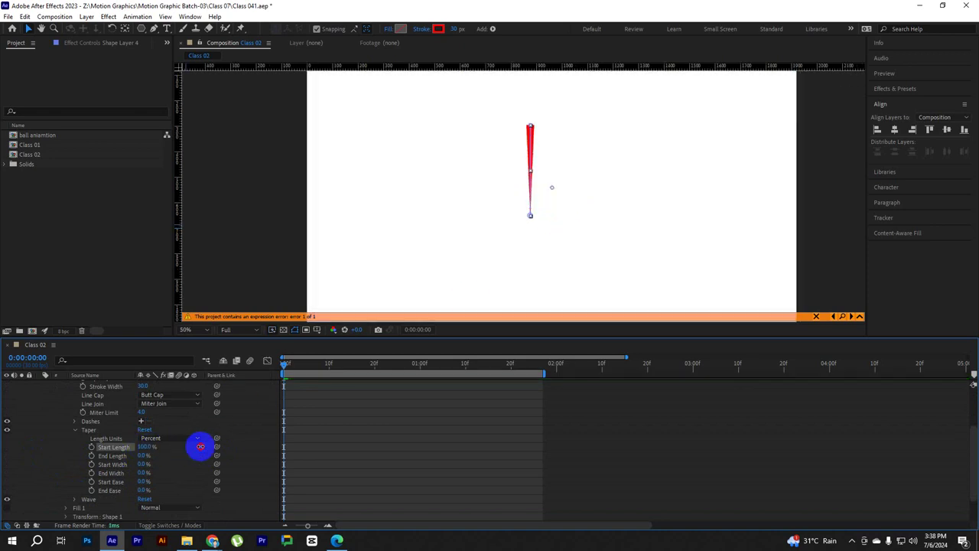
{"action": "left_click_drag", "start_coordinate": [143, 446], "coordinate": [199, 446]}
{"action": "left_click", "coordinate": [559, 245]}
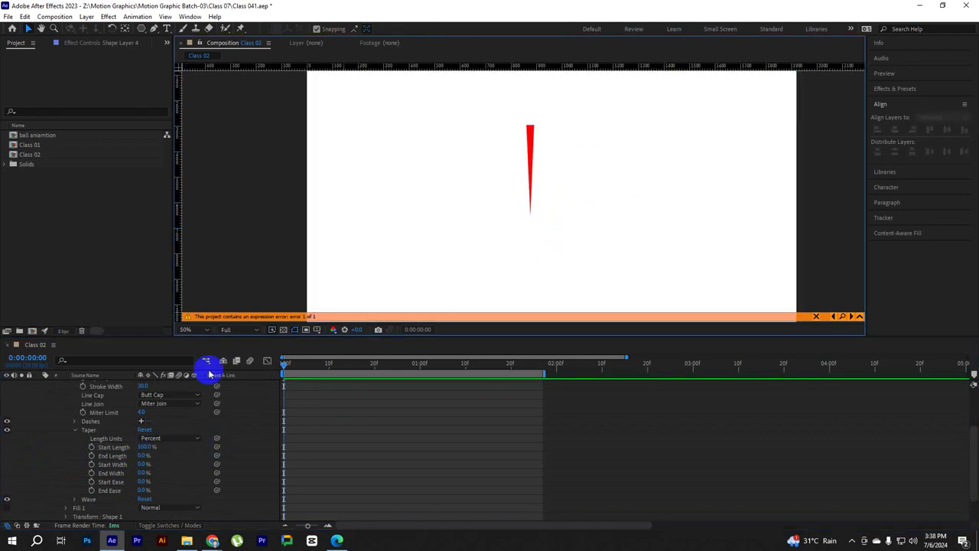
{"action": "left_click", "coordinate": [177, 447]}
{"action": "left_click", "coordinate": [564, 201]}
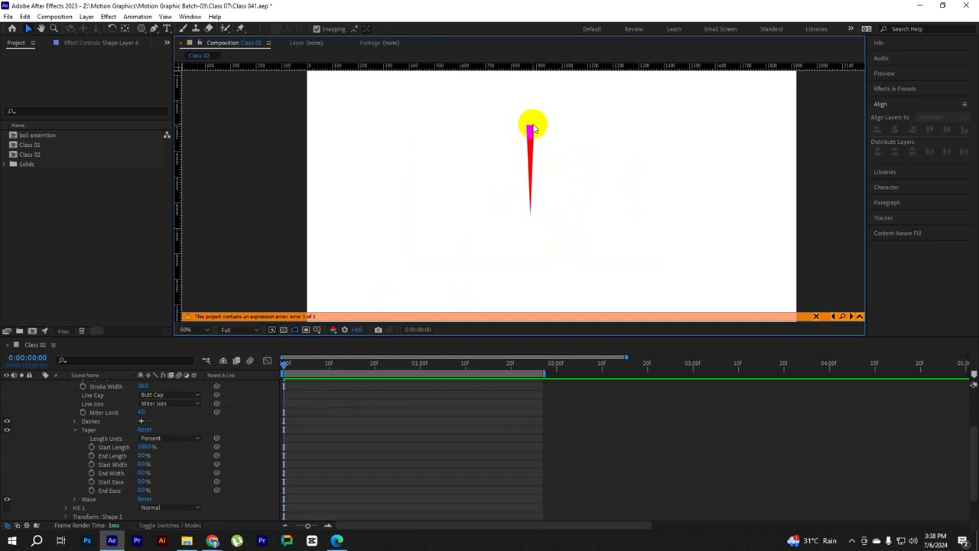
{"action": "left_click", "coordinate": [529, 122]}
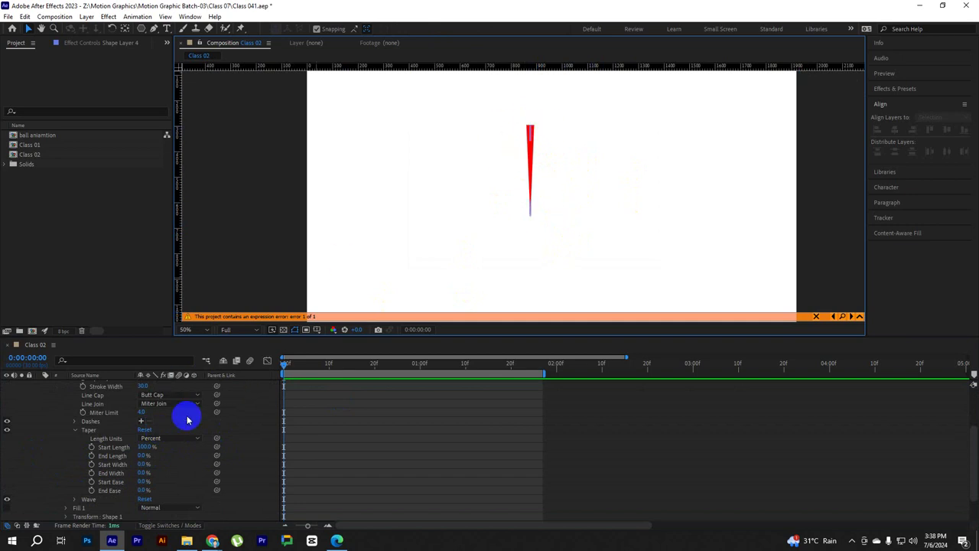
Set the stroke's Line Cap to Round Cap and collapse the property groups
{"action": "scroll", "coordinate": [103, 409], "scroll_direction": "up", "scroll_amount": 2}
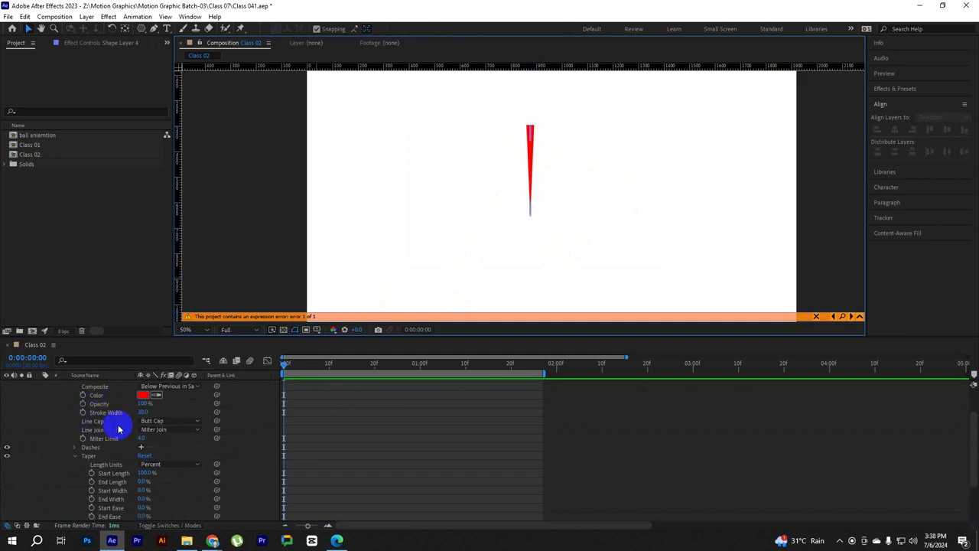
{"action": "left_click", "coordinate": [177, 422]}
{"action": "left_click", "coordinate": [239, 445]}
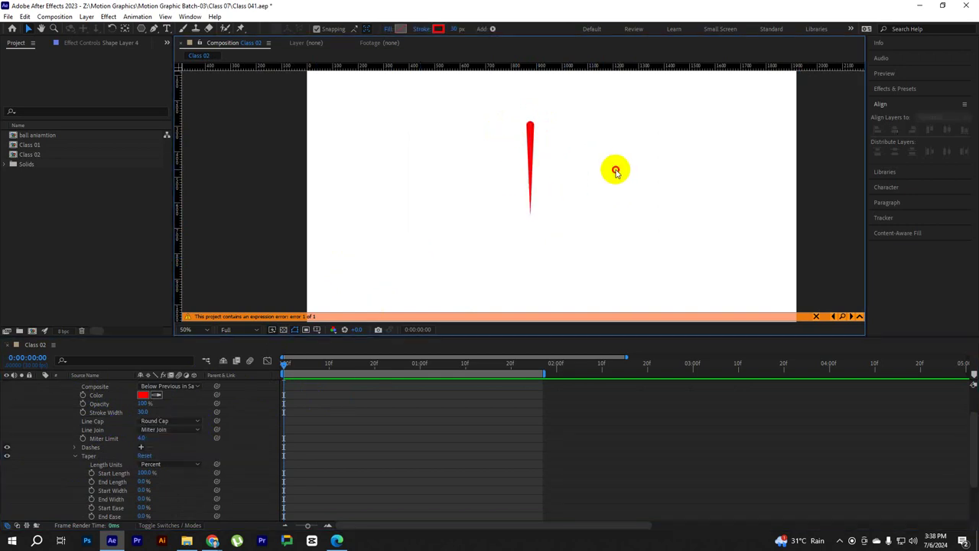
{"action": "scroll", "coordinate": [48, 426], "scroll_direction": "up", "scroll_amount": 2}
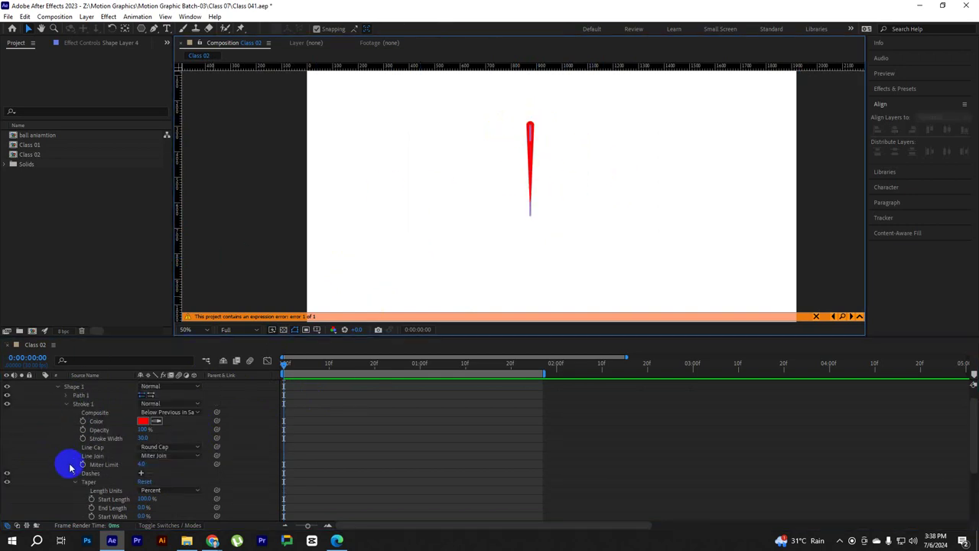
{"action": "left_click", "coordinate": [74, 482]}
{"action": "left_click", "coordinate": [57, 393]}
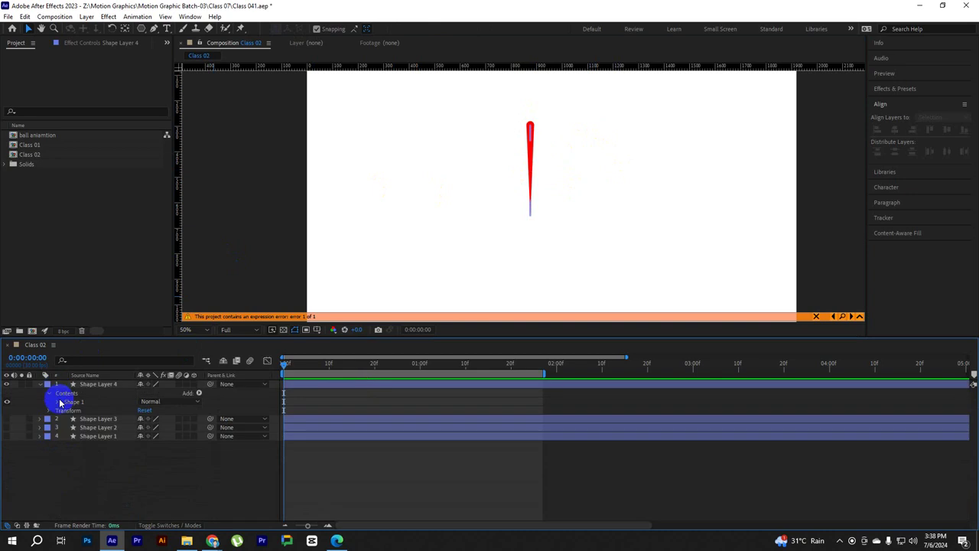
Rename Shape Layer 4, the tapered spike, to 'brust' and expand its Contents
{"action": "left_click", "coordinate": [43, 386]}
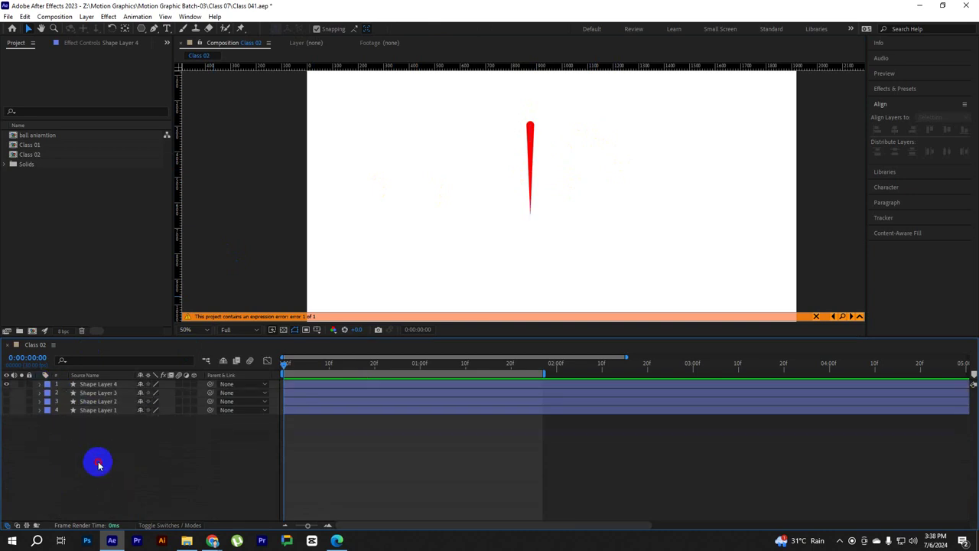
{"action": "left_click", "coordinate": [98, 383]}
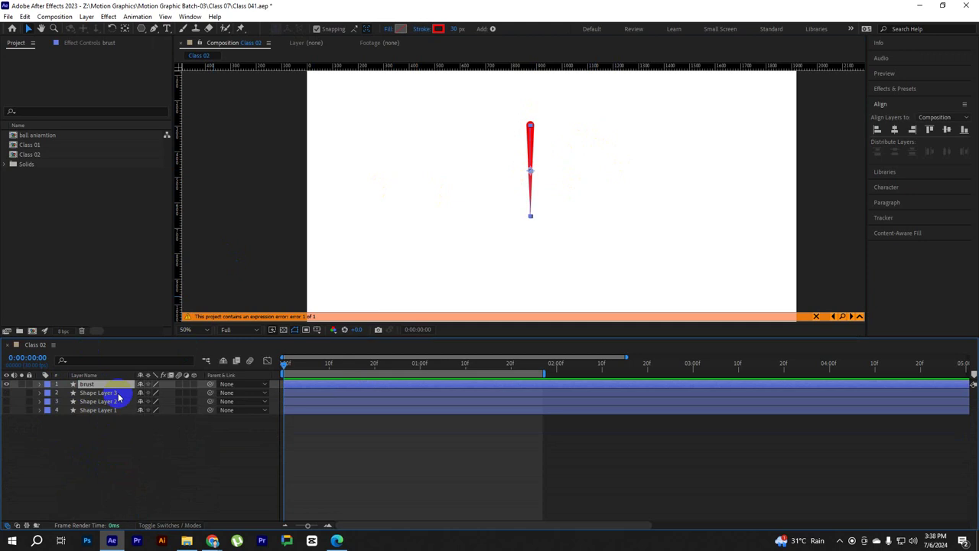
{"action": "left_click", "coordinate": [42, 387]}
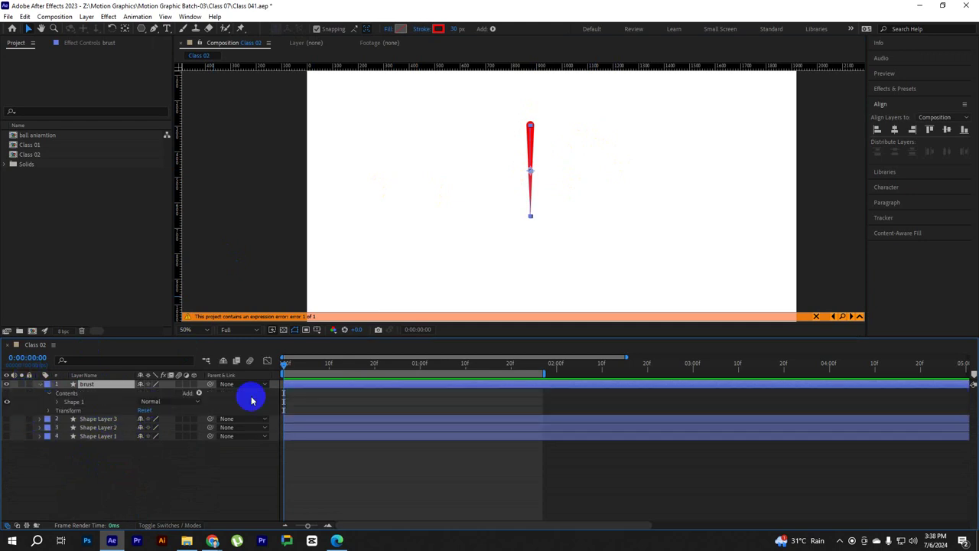
{"action": "scroll", "coordinate": [540, 166], "scroll_direction": "down", "scroll_amount": 2}
{"action": "scroll", "coordinate": [560, 179], "scroll_direction": "up", "scroll_amount": 2}
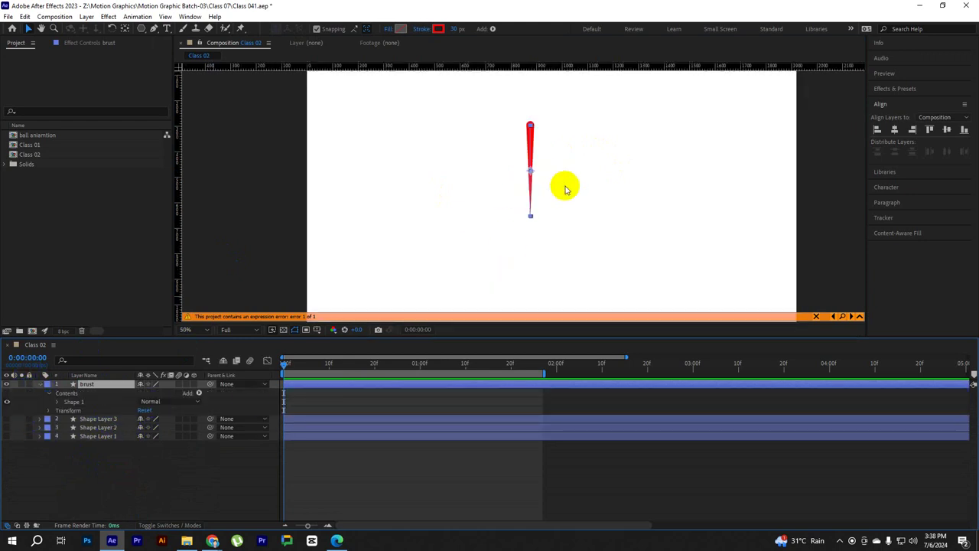
Add a Repeater to the brust layer with Copies set to 12, then scrub to preview the row
{"action": "left_click", "coordinate": [199, 395]}
{"action": "left_click", "coordinate": [259, 315]}
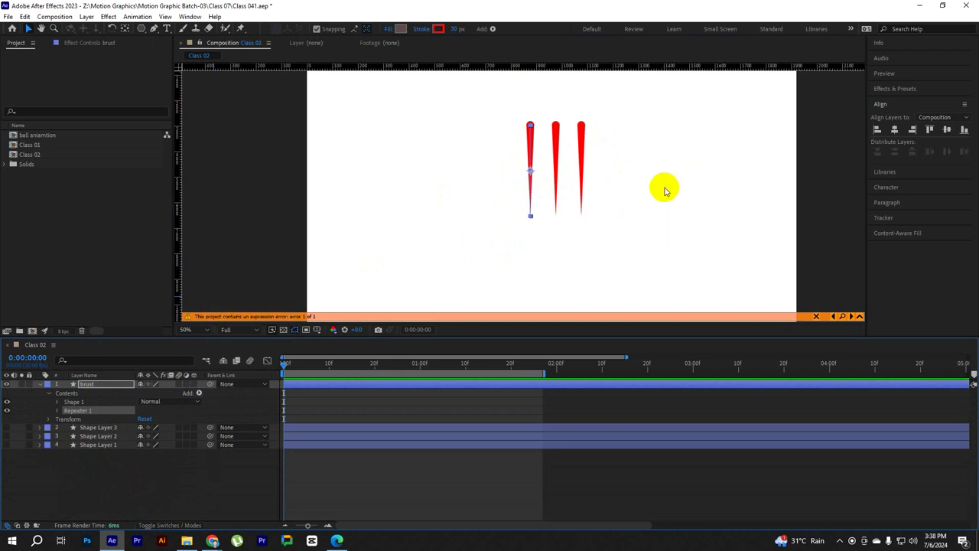
{"action": "left_click", "coordinate": [57, 410]}
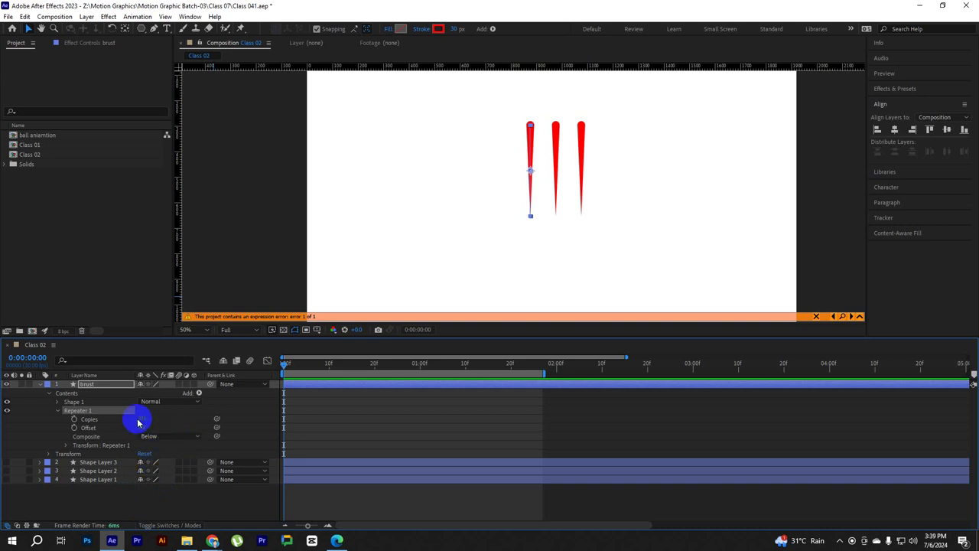
{"action": "key", "text": "comma"}
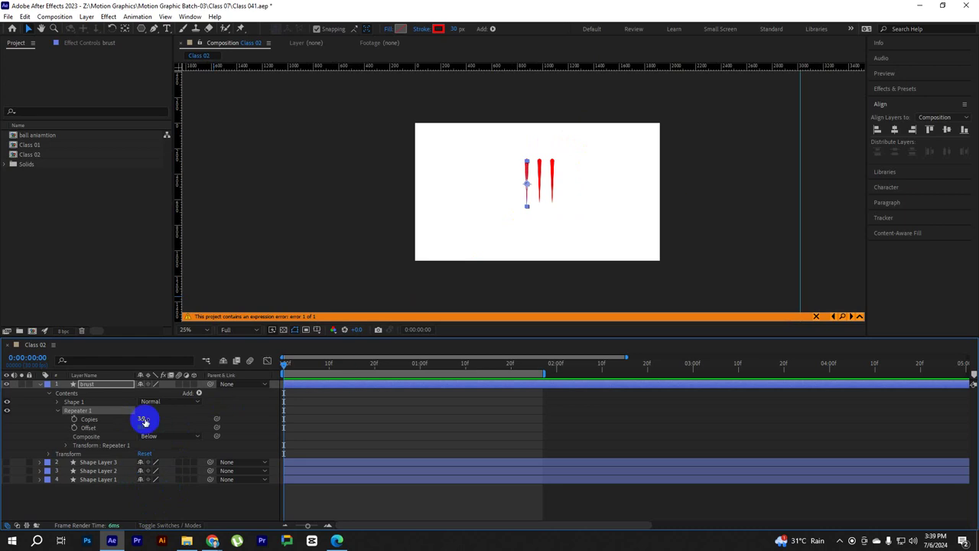
{"action": "left_click", "coordinate": [146, 419]}
{"action": "type", "text": "12"}
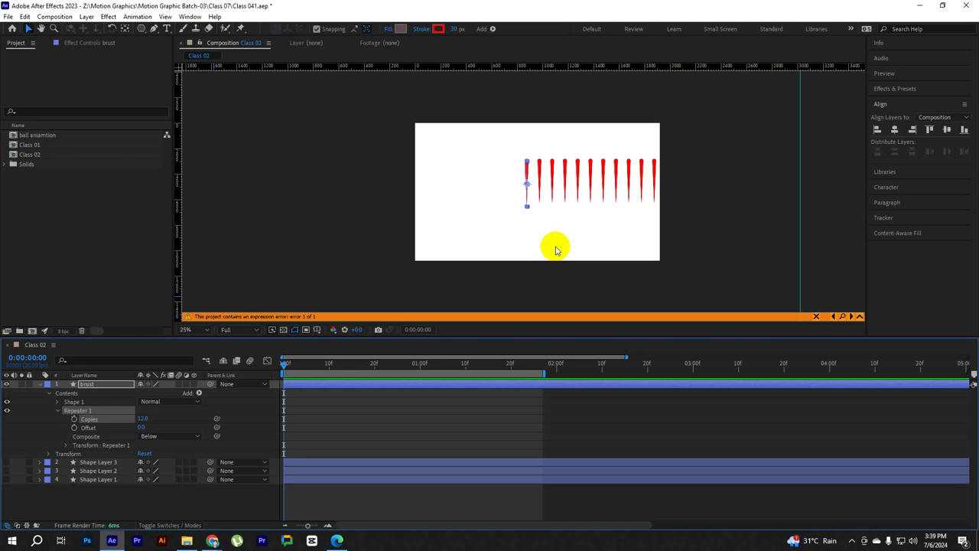
{"action": "left_click_drag", "start_coordinate": [323, 359], "coordinate": [365, 370]}
{"action": "left_click_drag", "start_coordinate": [288, 374], "coordinate": [283, 373]}
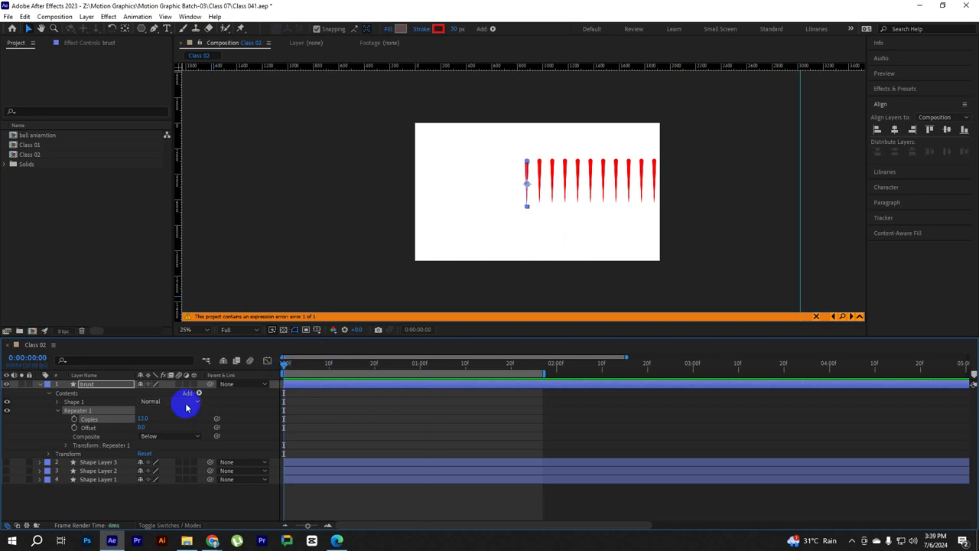
Set Repeater 1's transform Position offset to 0 so the copies stack
{"action": "left_click", "coordinate": [65, 445]}
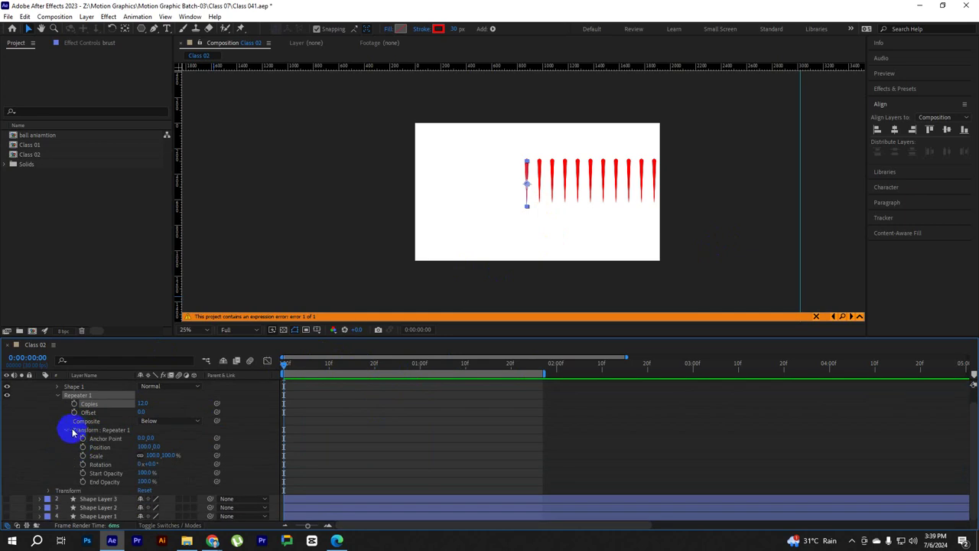
{"action": "left_click", "coordinate": [67, 431]}
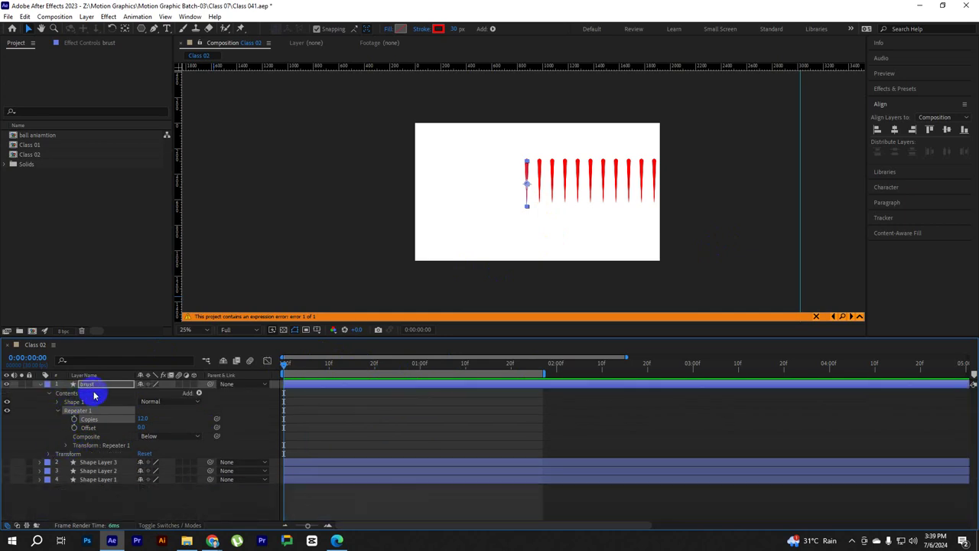
{"action": "left_click", "coordinate": [65, 445]}
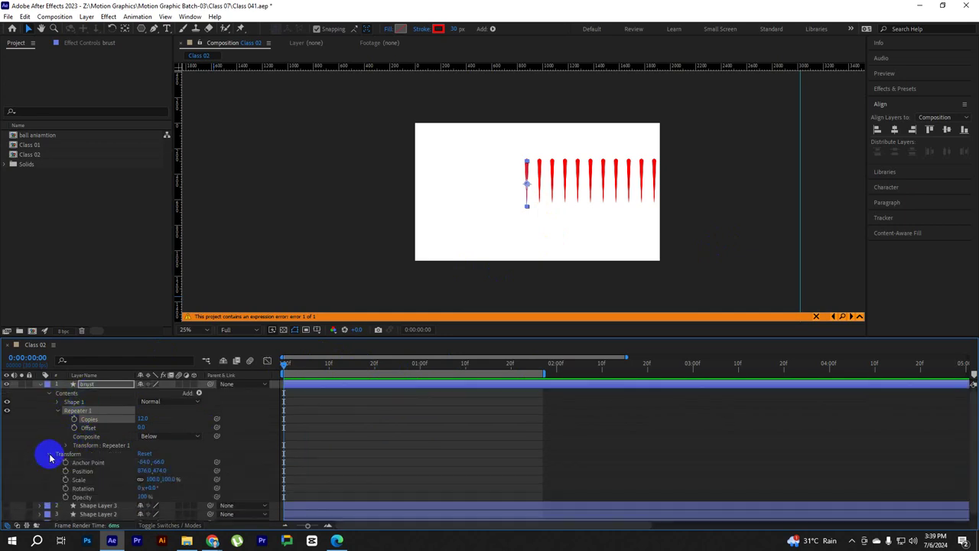
{"action": "left_click", "coordinate": [79, 446]}
{"action": "left_click", "coordinate": [65, 445]}
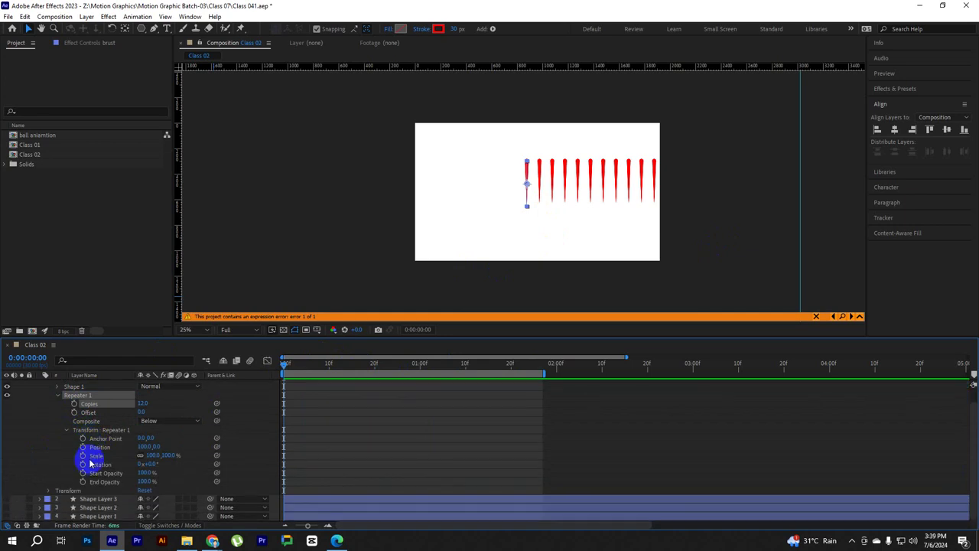
{"action": "left_click", "coordinate": [145, 447]}
{"action": "type", "text": "0"}
{"action": "key", "text": "Return"}
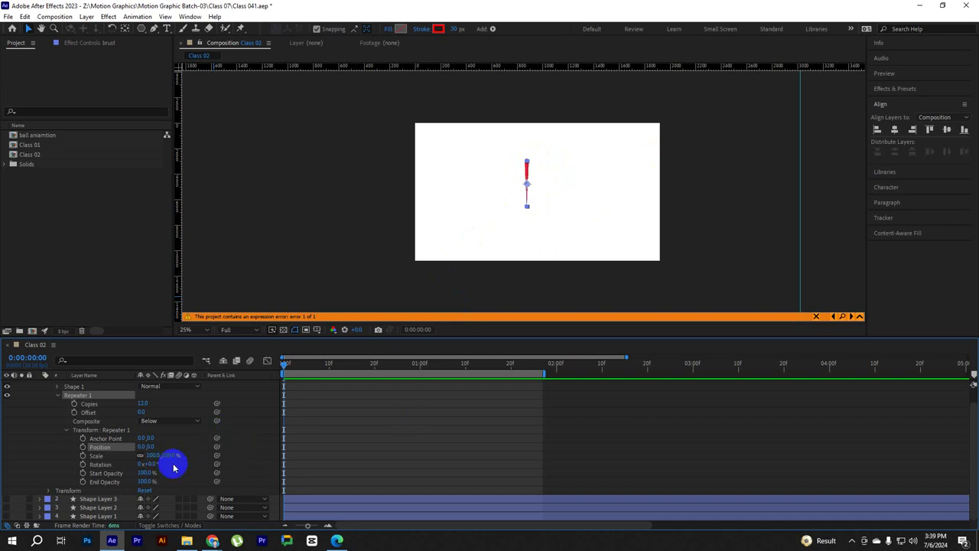
Set the Repeater rotation to 360/12 (30°) so the spikes form a circle
{"action": "left_click_drag", "start_coordinate": [155, 463], "coordinate": [164, 468]}
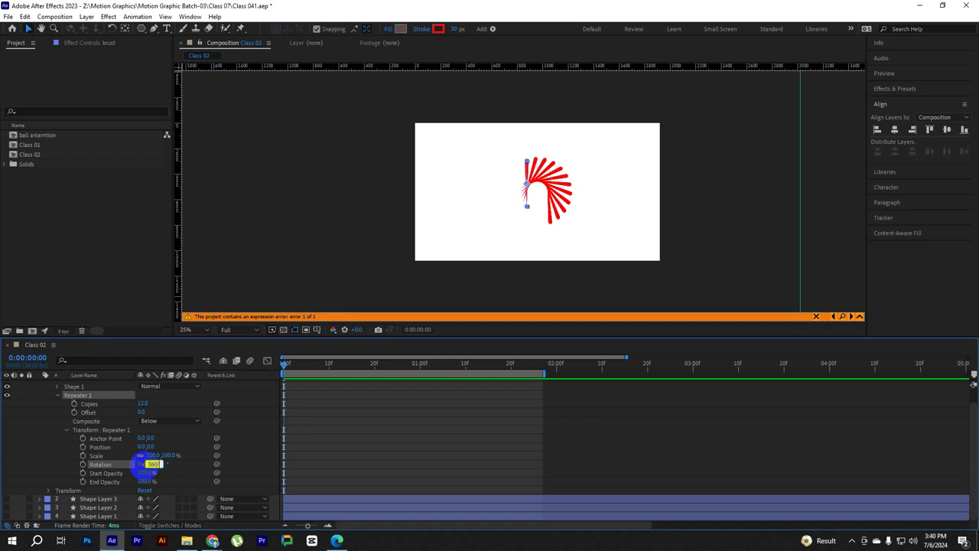
{"action": "key", "text": "Return"}
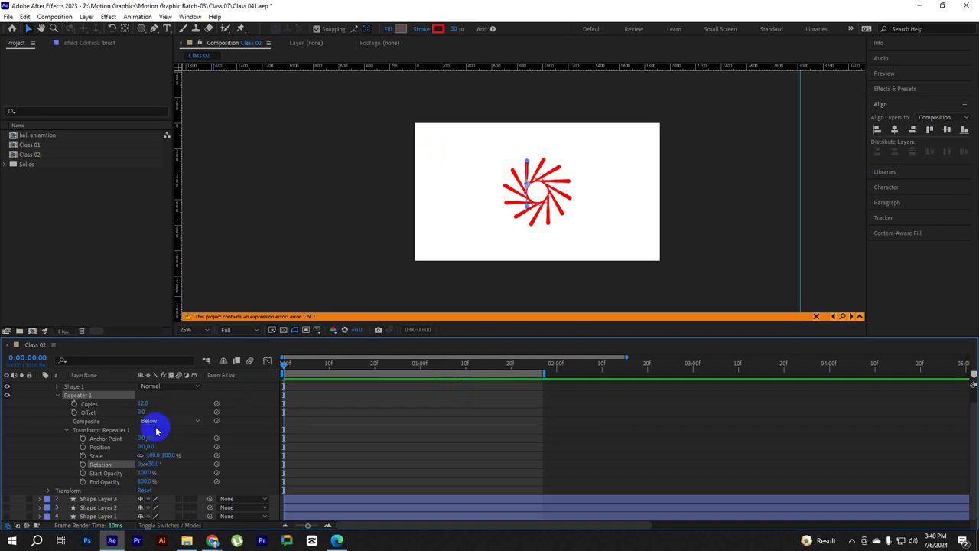
{"action": "left_click", "coordinate": [542, 217]}
{"action": "left_click", "coordinate": [520, 213]}
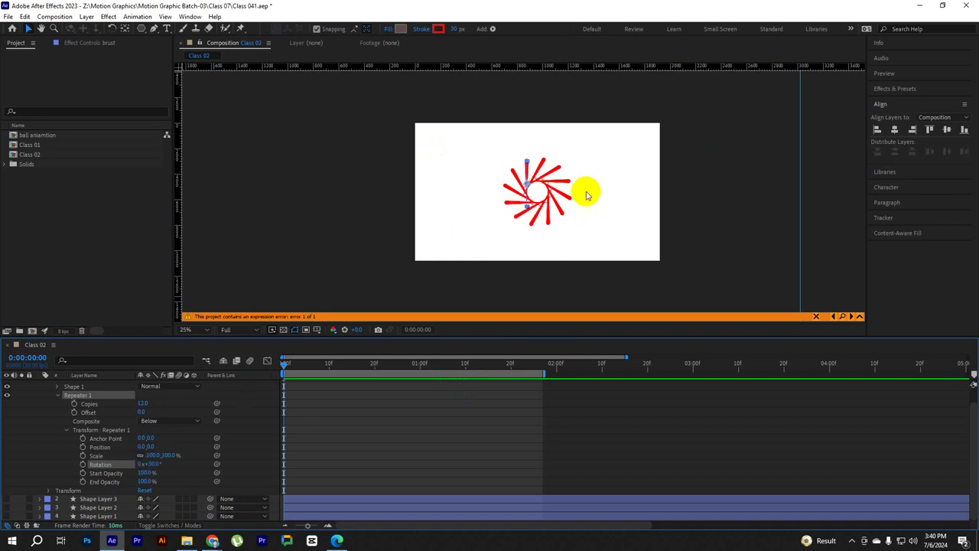
Scrub Repeater 1's Anchor Point to about -83, 120 so the rays share a centre
{"action": "scroll", "coordinate": [517, 201], "scroll_direction": "up", "scroll_amount": 2}
{"action": "scroll", "coordinate": [554, 195], "scroll_direction": "up", "scroll_amount": 2}
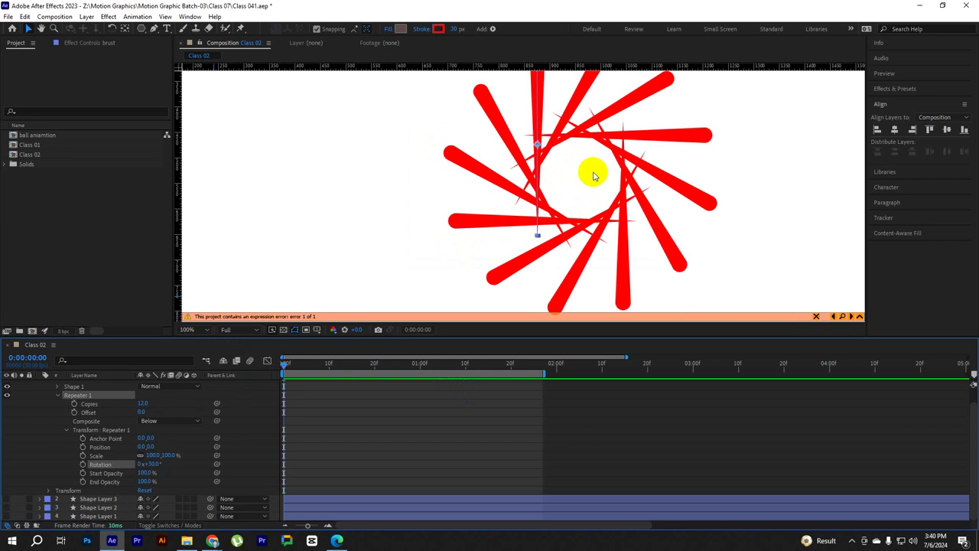
{"action": "scroll", "coordinate": [593, 175], "scroll_direction": "down", "scroll_amount": 2}
{"action": "mouse_move", "coordinate": [185, 434]}
{"action": "left_mouse_down"}
{"action": "mouse_move", "coordinate": [153, 438]}
{"action": "mouse_move", "coordinate": [231, 429]}
{"action": "left_mouse_up"}
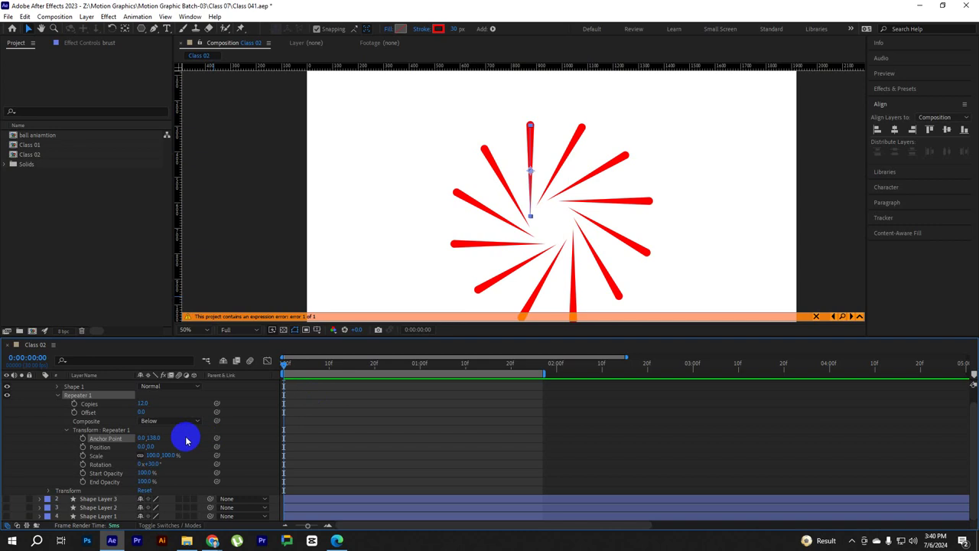
{"action": "left_click_drag", "start_coordinate": [142, 437], "coordinate": [99, 439]}
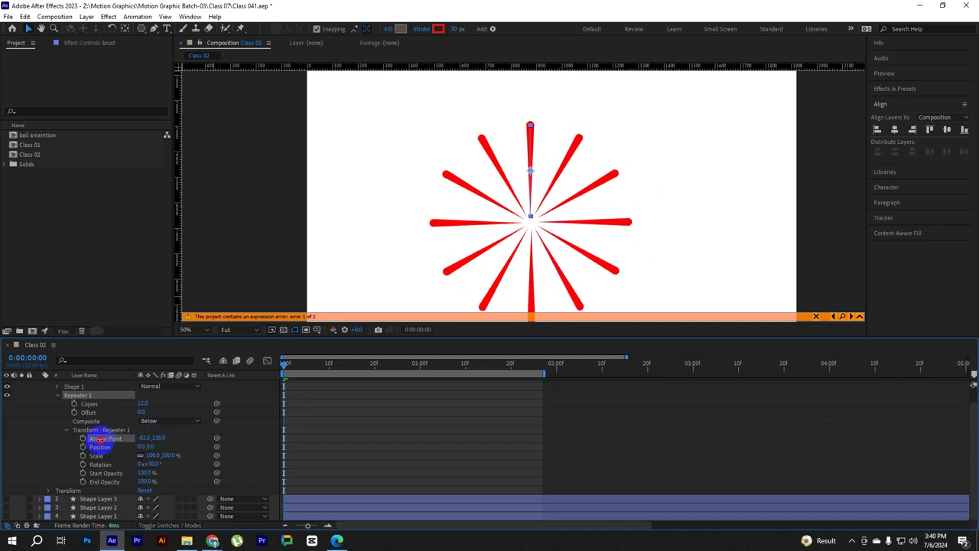
{"action": "scroll", "coordinate": [528, 206], "scroll_direction": "up", "scroll_amount": 2}
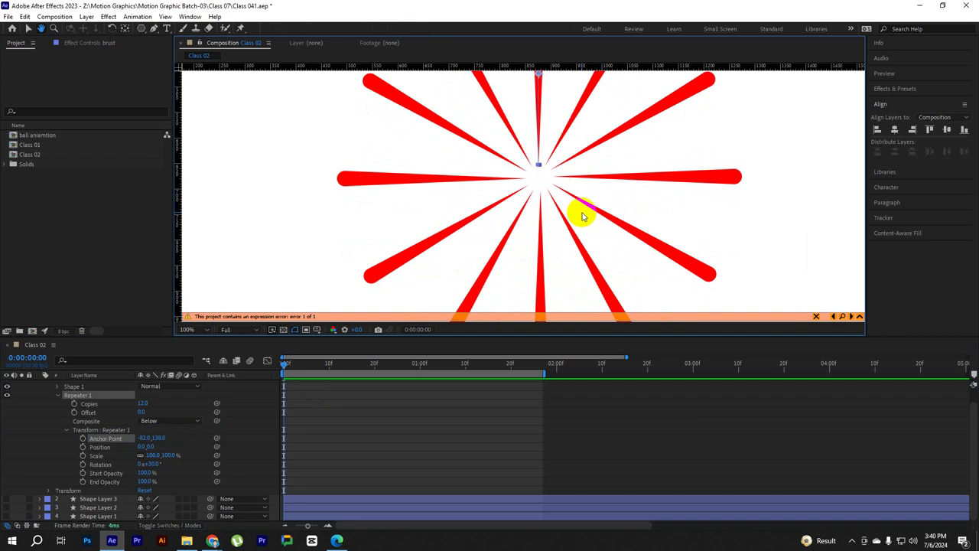
{"action": "mouse_move", "coordinate": [159, 437]}
{"action": "left_mouse_down"}
{"action": "mouse_move", "coordinate": [131, 440]}
{"action": "mouse_move", "coordinate": [190, 437]}
{"action": "mouse_move", "coordinate": [146, 442]}
{"action": "left_mouse_up"}
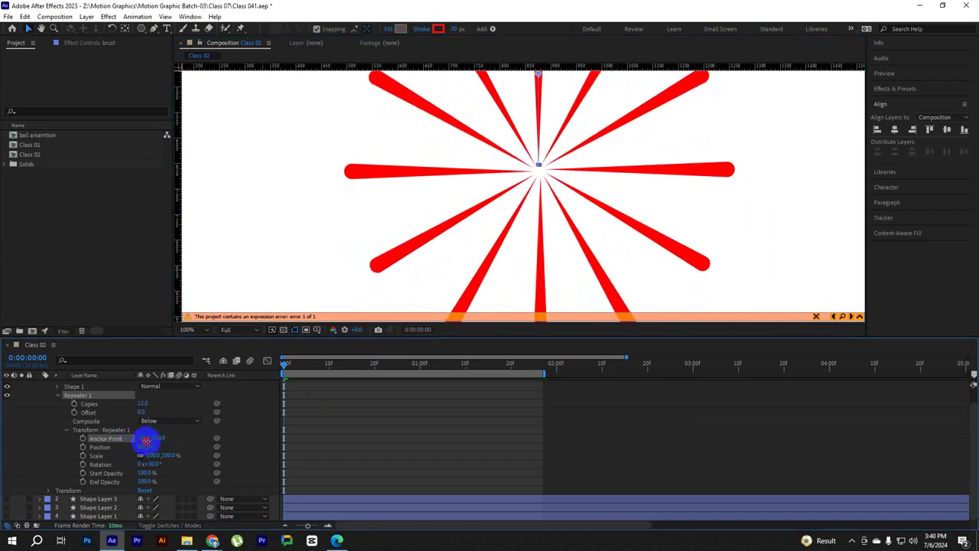
{"action": "left_click_drag", "start_coordinate": [145, 441], "coordinate": [372, 360]}
{"action": "left_click", "coordinate": [664, 200]}
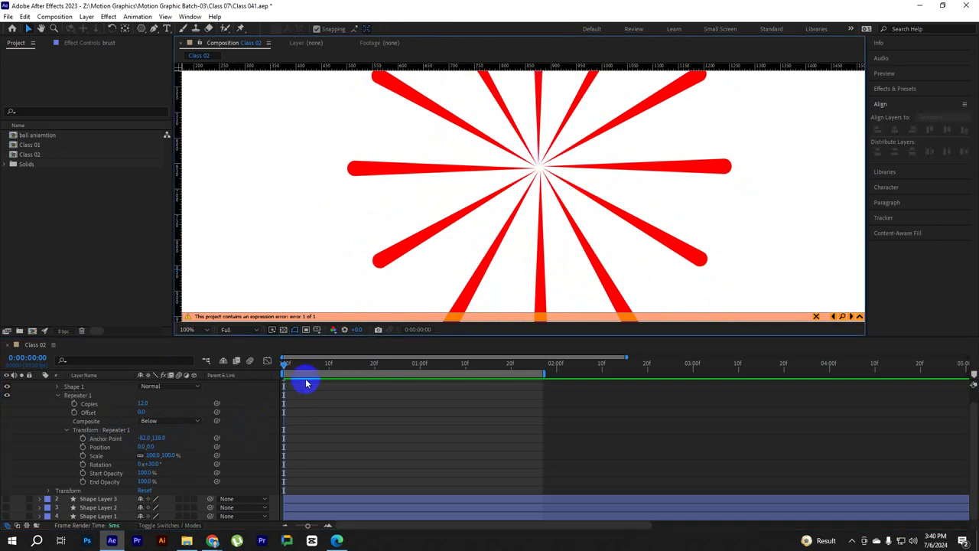
{"action": "left_click", "coordinate": [75, 386]}
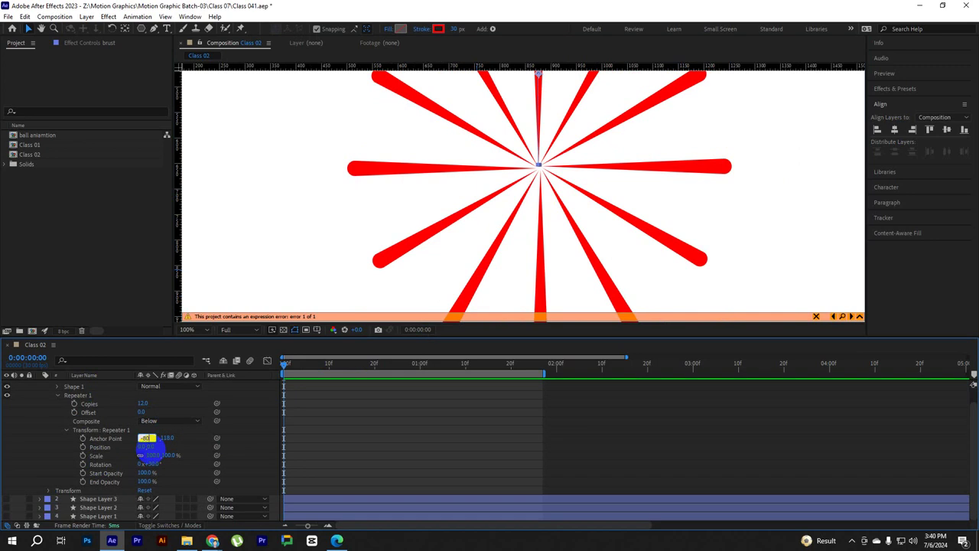
{"action": "key", "text": "Return"}
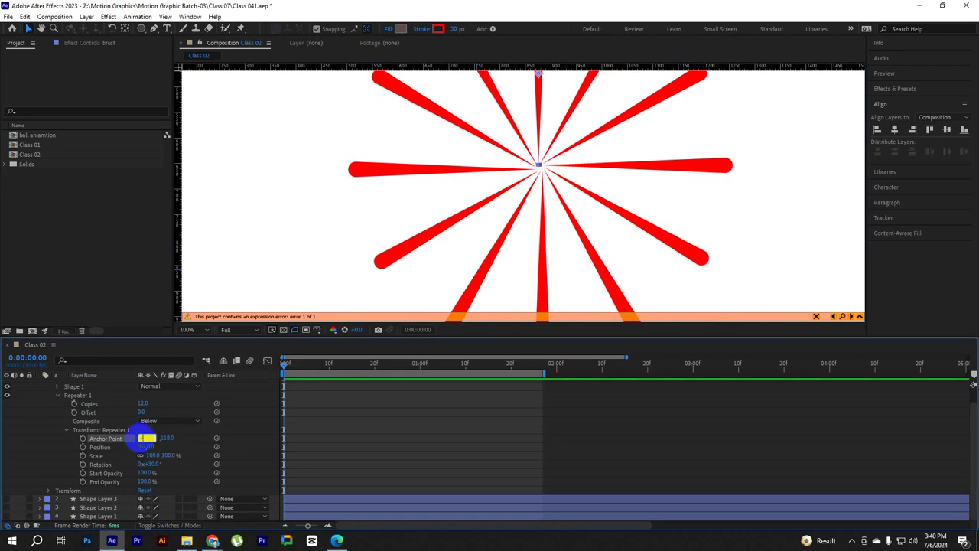
{"action": "left_click_drag", "start_coordinate": [143, 438], "coordinate": [179, 421]}
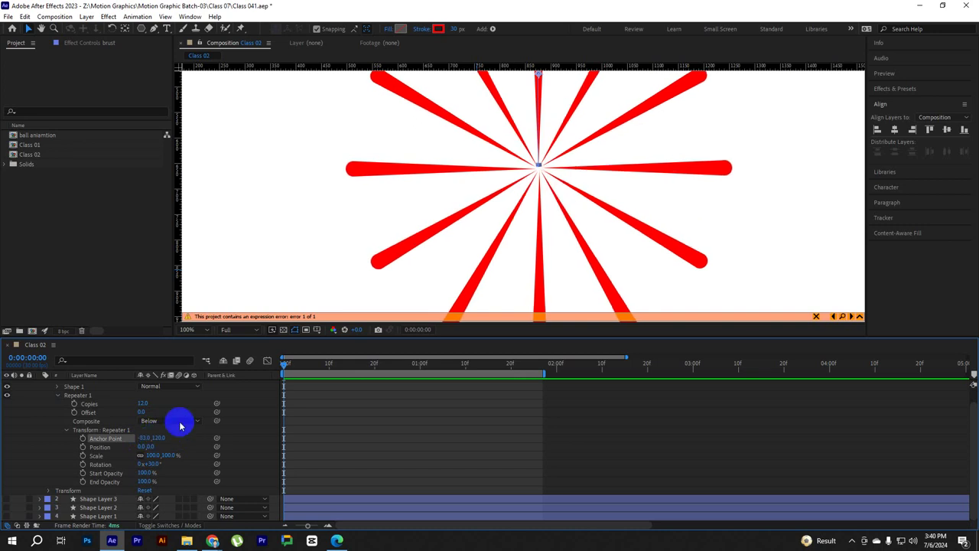
Set the Repeater Position to 0 and collapse the Repeater groups
{"action": "scroll", "coordinate": [734, 205], "scroll_direction": "down", "scroll_amount": 4}
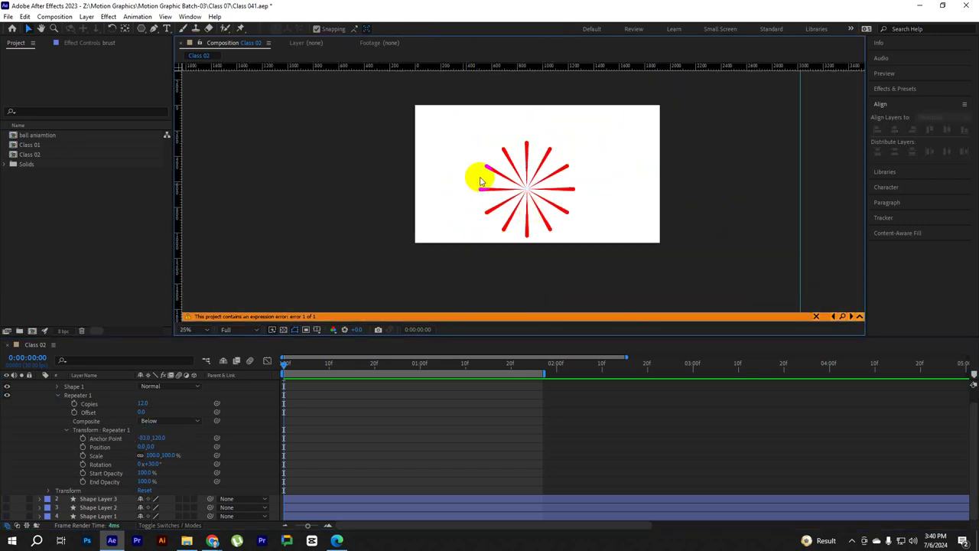
{"action": "left_click", "coordinate": [526, 149]}
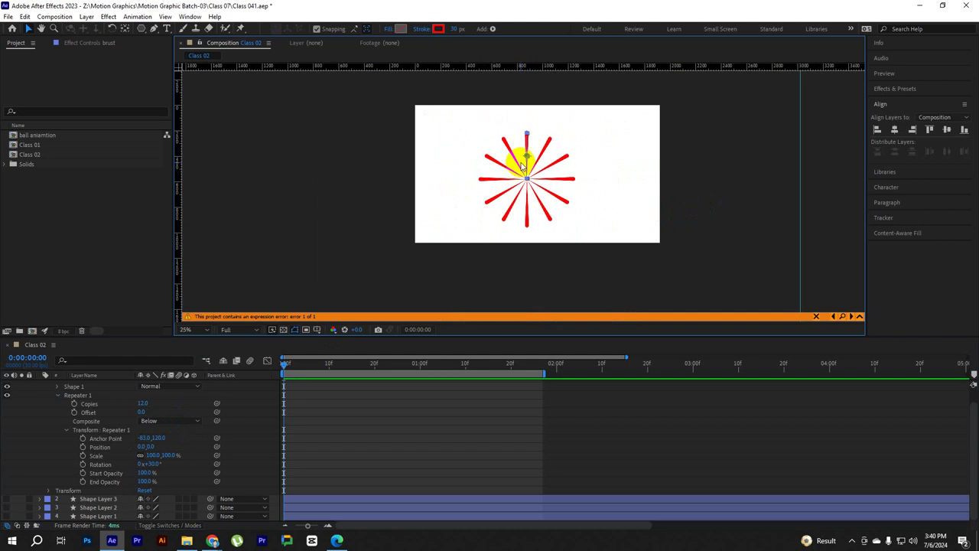
{"action": "scroll", "coordinate": [518, 157], "scroll_direction": "up", "scroll_amount": 2}
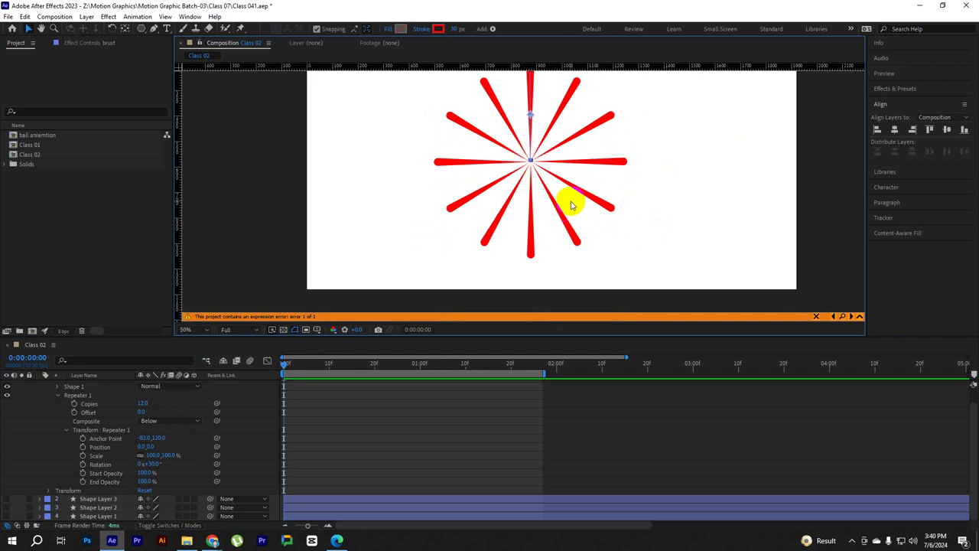
{"action": "scroll", "coordinate": [558, 200], "scroll_direction": "down", "scroll_amount": 2}
{"action": "left_click", "coordinate": [632, 210]}
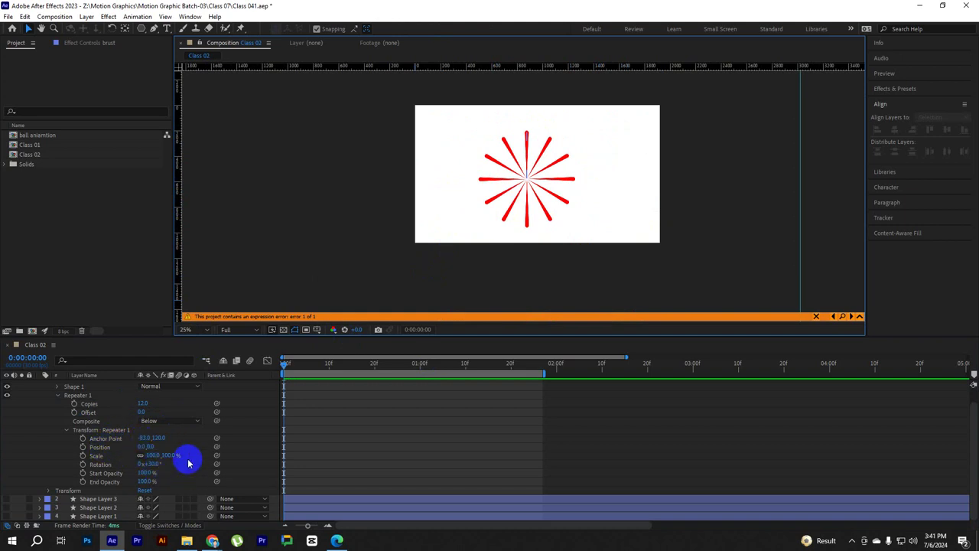
{"action": "mouse_move", "coordinate": [140, 449]}
{"action": "left_mouse_down"}
{"action": "mouse_move", "coordinate": [151, 451]}
{"action": "mouse_move", "coordinate": [113, 447]}
{"action": "mouse_move", "coordinate": [143, 452]}
{"action": "left_mouse_up"}
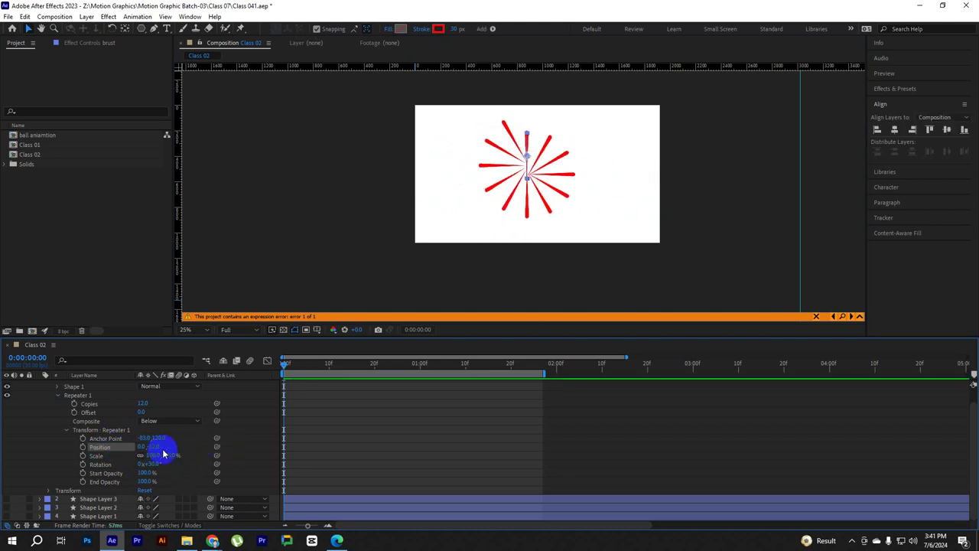
{"action": "type", "text": "0"}
{"action": "key", "text": "Return"}
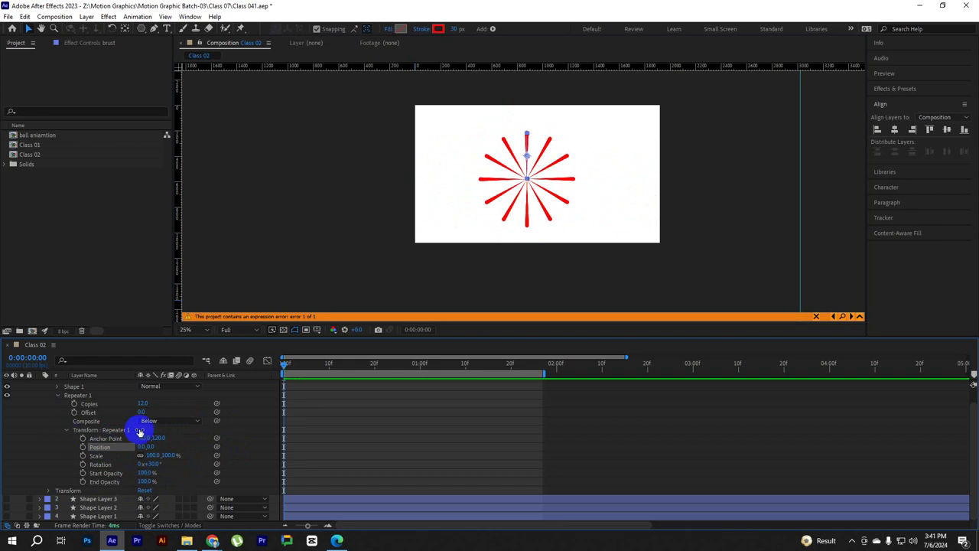
{"action": "left_click", "coordinate": [67, 434]}
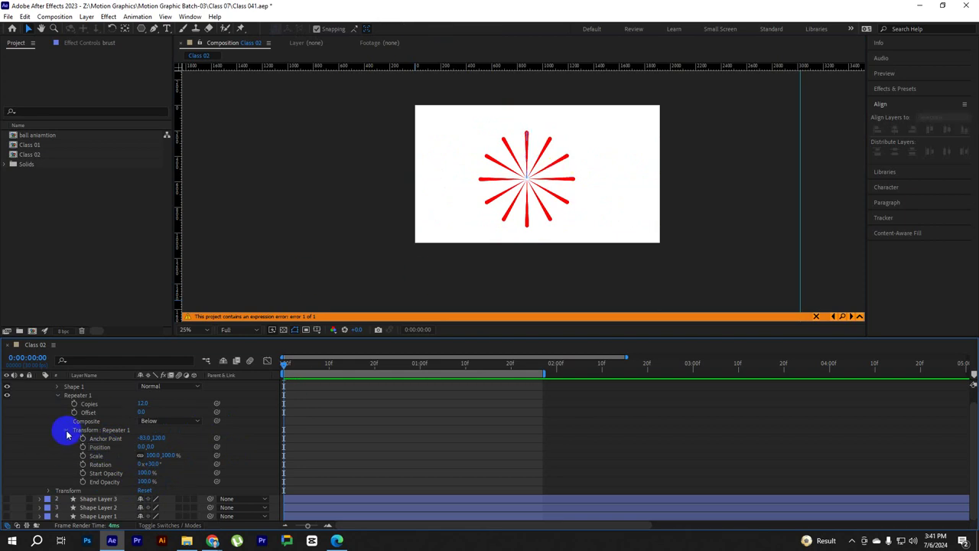
{"action": "left_click", "coordinate": [67, 431]}
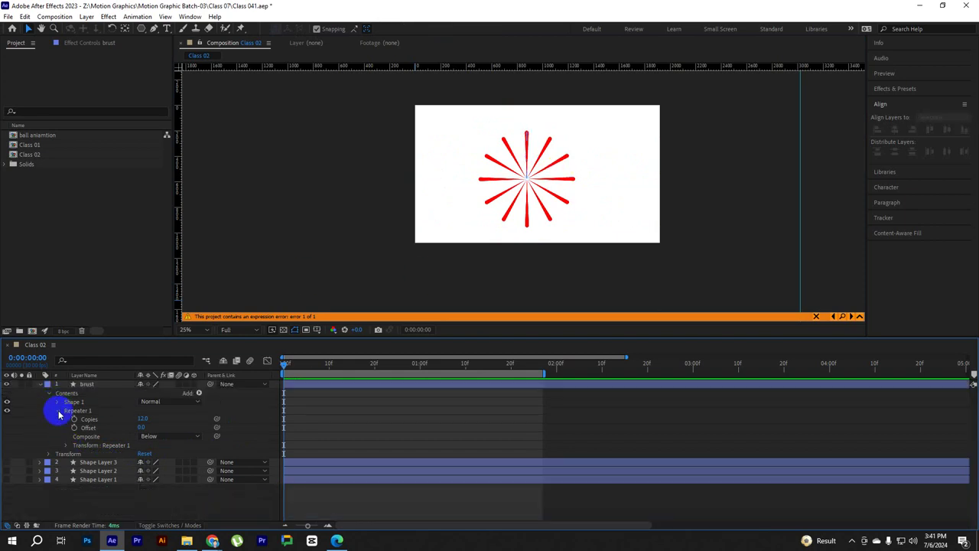
{"action": "left_click", "coordinate": [59, 413]}
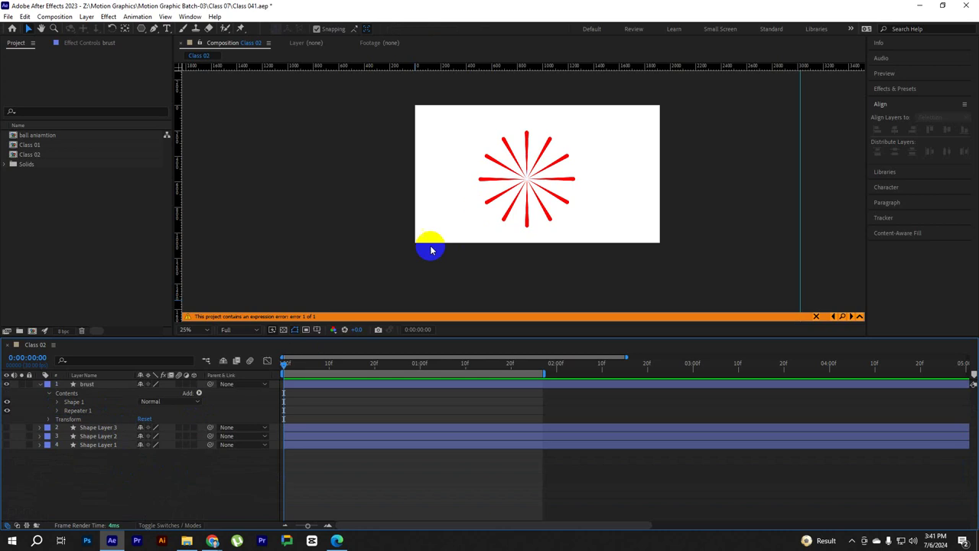
{"action": "left_click", "coordinate": [105, 384]}
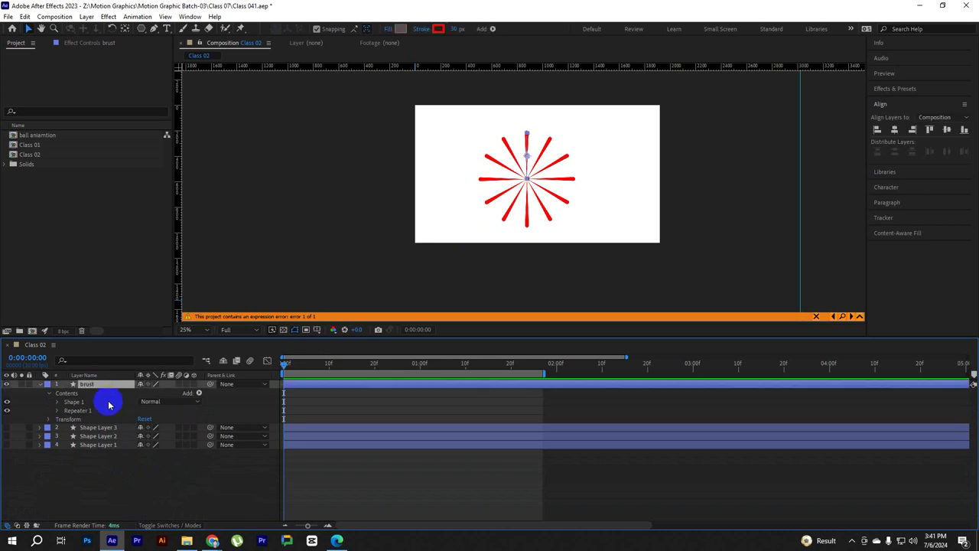
Add Trim Paths to the brust layer and expand Trim Paths 1
{"action": "left_click", "coordinate": [200, 394]}
{"action": "left_click", "coordinate": [245, 338]}
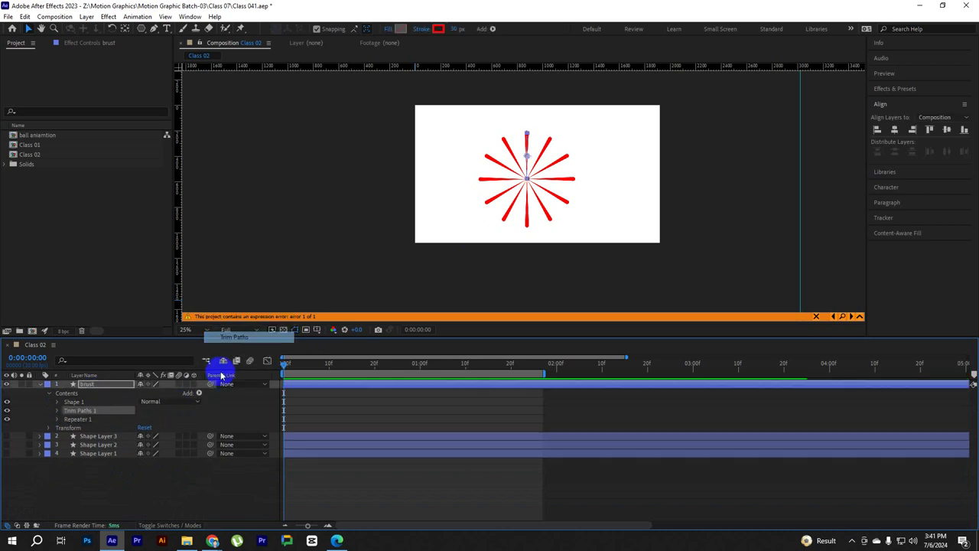
{"action": "left_click", "coordinate": [57, 410]}
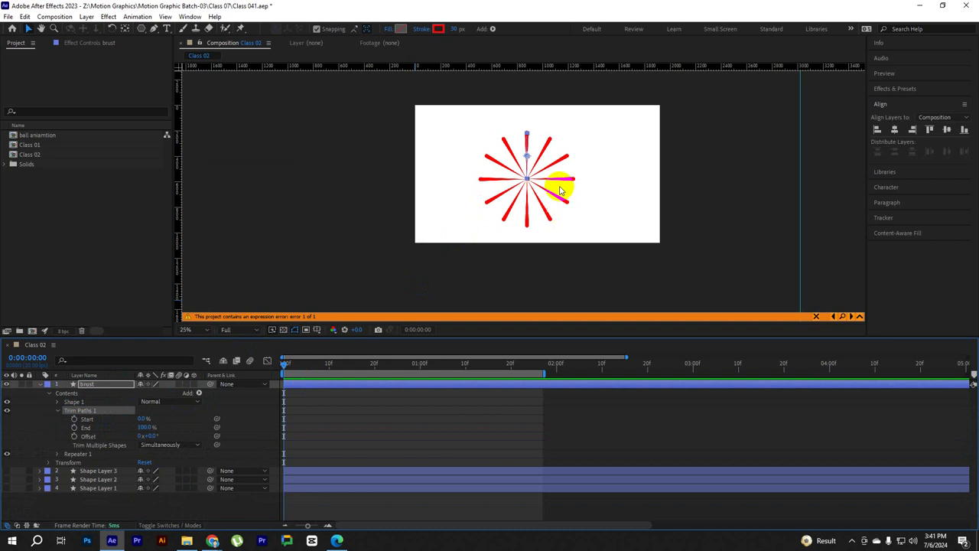
{"action": "scroll", "coordinate": [559, 190], "scroll_direction": "up", "scroll_amount": 2}
{"action": "scroll", "coordinate": [528, 192], "scroll_direction": "down", "scroll_amount": 2}
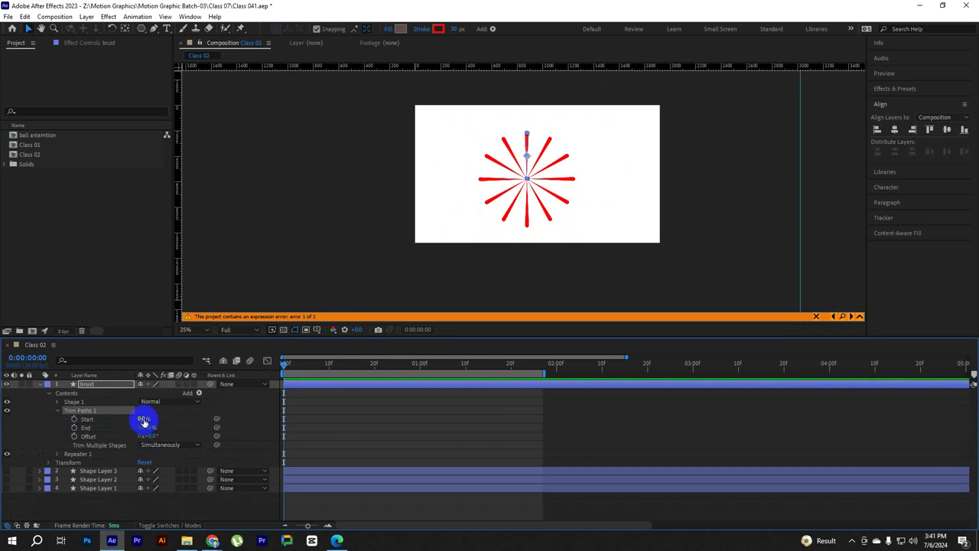
Test keyframing Trim Paths Start from 100% to 0%, preview, then delete those keyframes
{"action": "left_click_drag", "start_coordinate": [144, 419], "coordinate": [168, 419]}
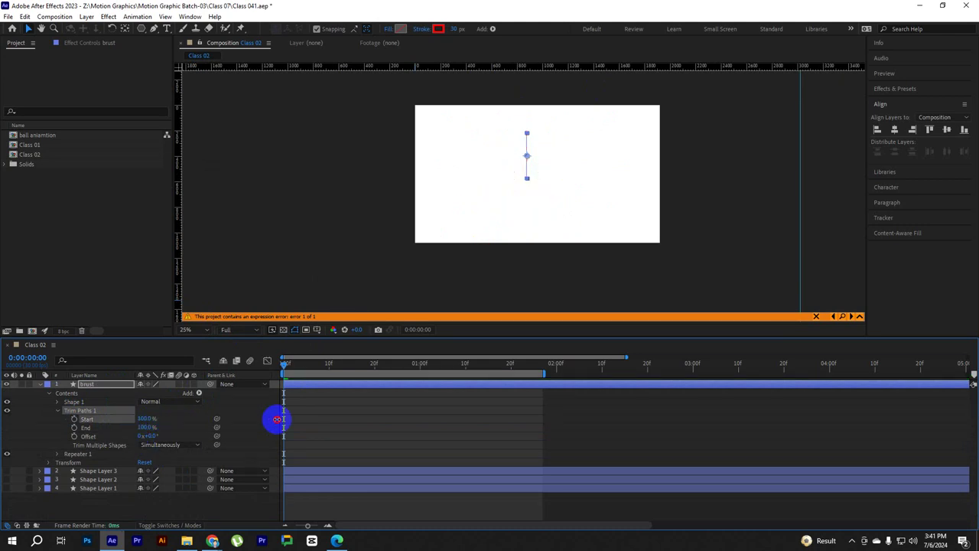
{"action": "left_click_drag", "start_coordinate": [276, 418], "coordinate": [142, 419]}
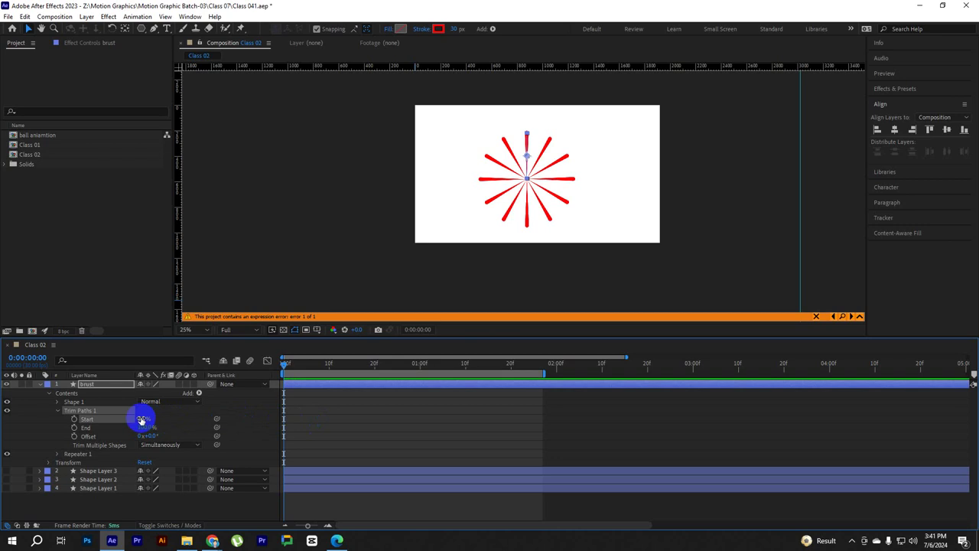
{"action": "left_click_drag", "start_coordinate": [142, 419], "coordinate": [160, 419]}
{"action": "left_click", "coordinate": [74, 419]}
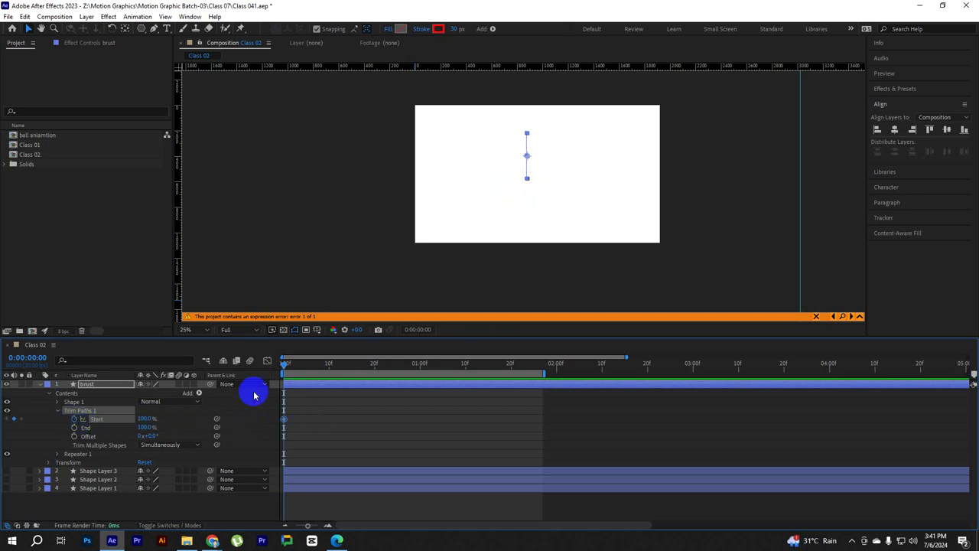
{"action": "left_click_drag", "start_coordinate": [285, 363], "coordinate": [333, 366]}
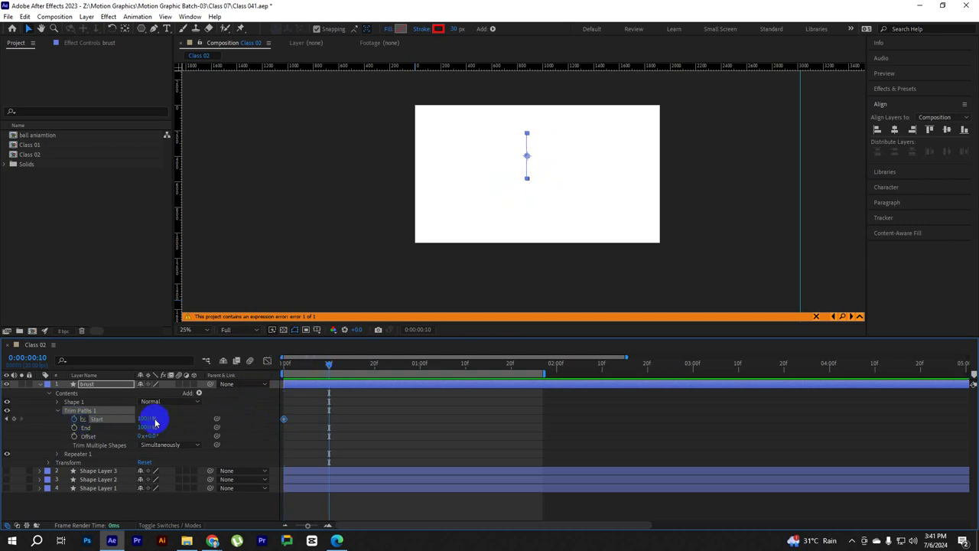
{"action": "left_click_drag", "start_coordinate": [152, 418], "coordinate": [84, 421]}
{"action": "left_click_drag", "start_coordinate": [331, 367], "coordinate": [211, 376]}
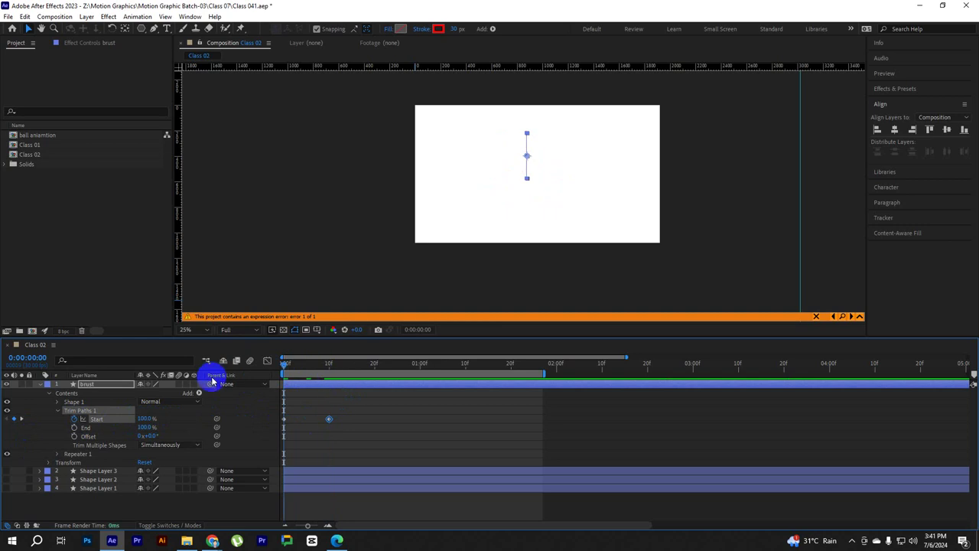
{"action": "key", "text": "space"}
{"action": "key", "text": "space"}
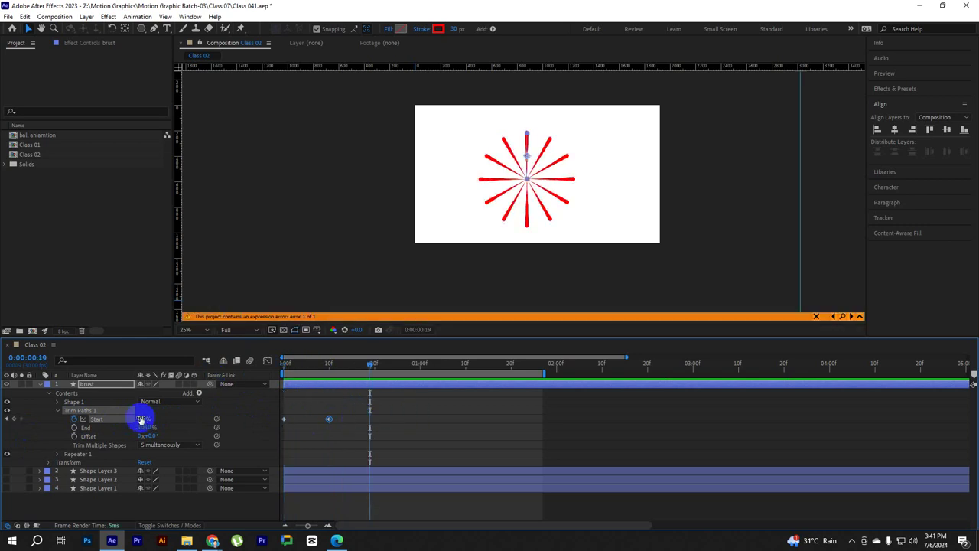
{"action": "key", "text": "Delete"}
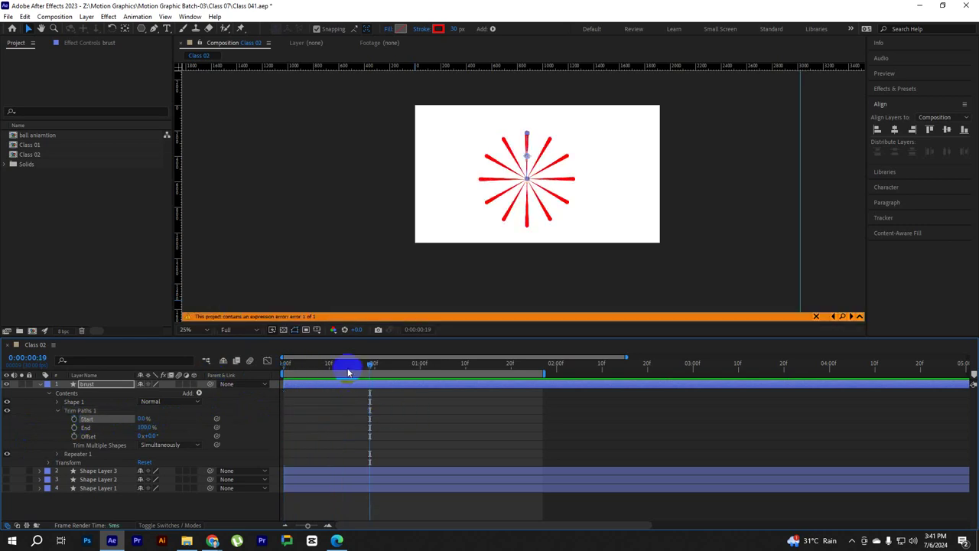
{"action": "left_click_drag", "start_coordinate": [339, 367], "coordinate": [211, 380]}
Keyframe Trim Paths End at 0% on frame 0 and 100% at 20f
{"action": "left_click", "coordinate": [325, 396]}
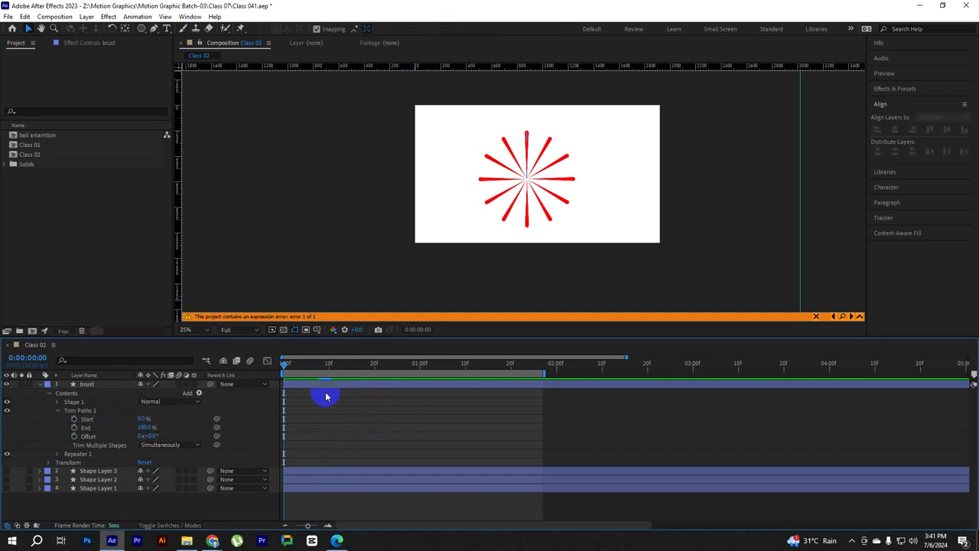
{"action": "left_click", "coordinate": [82, 435]}
{"action": "left_click", "coordinate": [74, 427]}
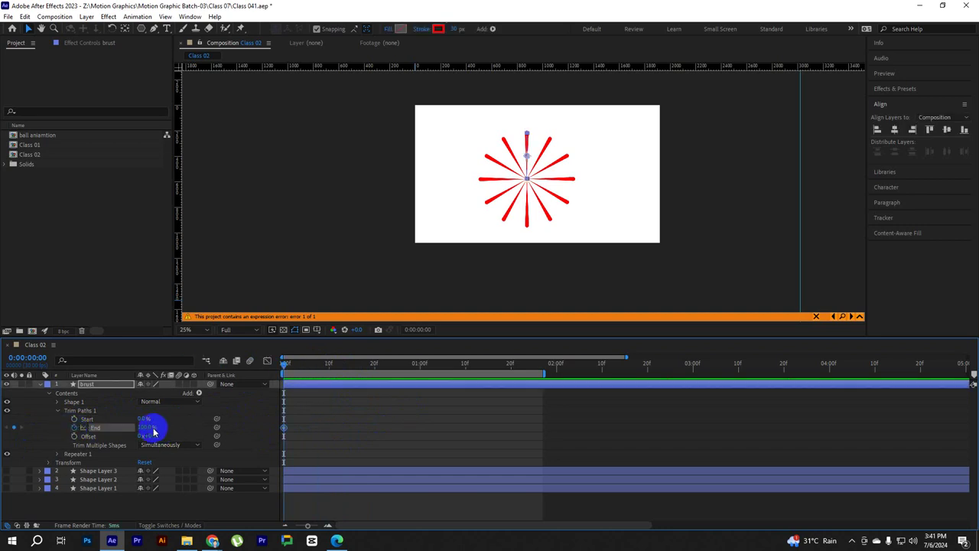
{"action": "type", "text": "0"}
{"action": "key", "text": "Return"}
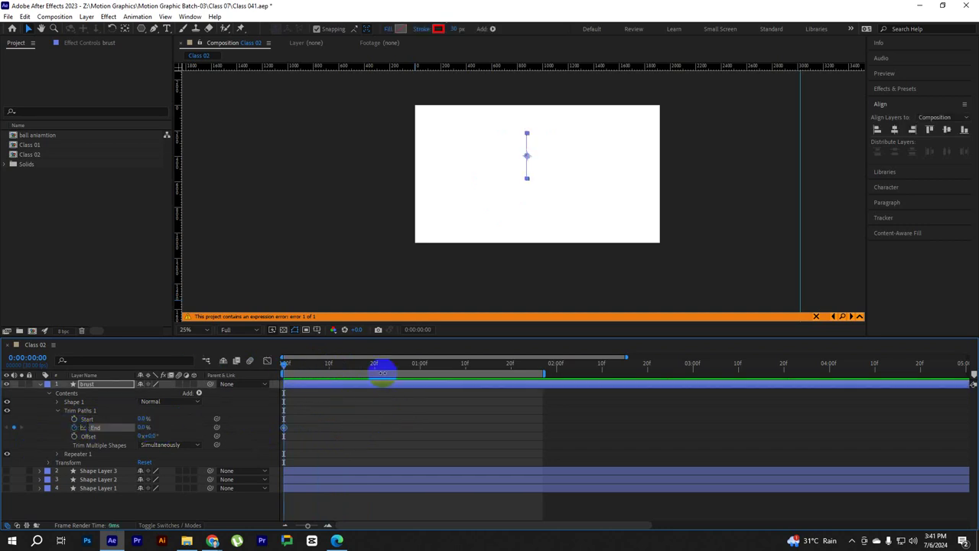
{"action": "left_click_drag", "start_coordinate": [306, 366], "coordinate": [374, 367]}
{"action": "left_click", "coordinate": [142, 427]}
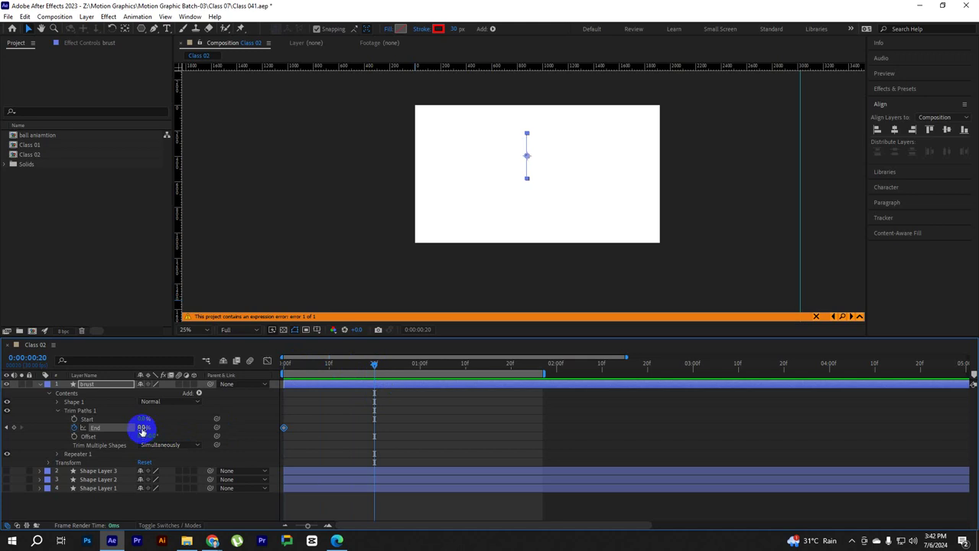
{"action": "type", "text": "100"}
{"action": "key", "text": "Return"}
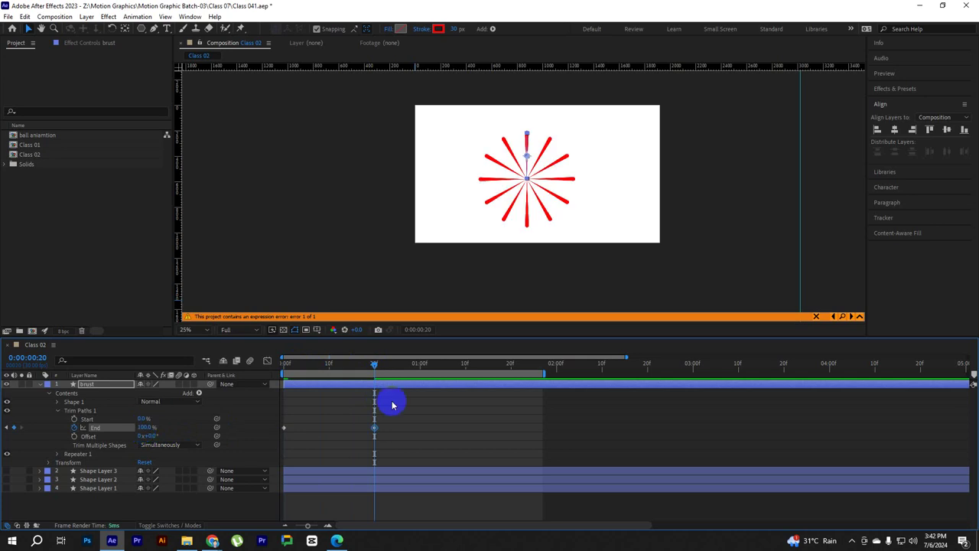
Preview the draw-on, move the 100% End keyframe to 1:00, and select both End keyframes
{"action": "left_click_drag", "start_coordinate": [374, 365], "coordinate": [285, 365]}
{"action": "key", "text": "space"}
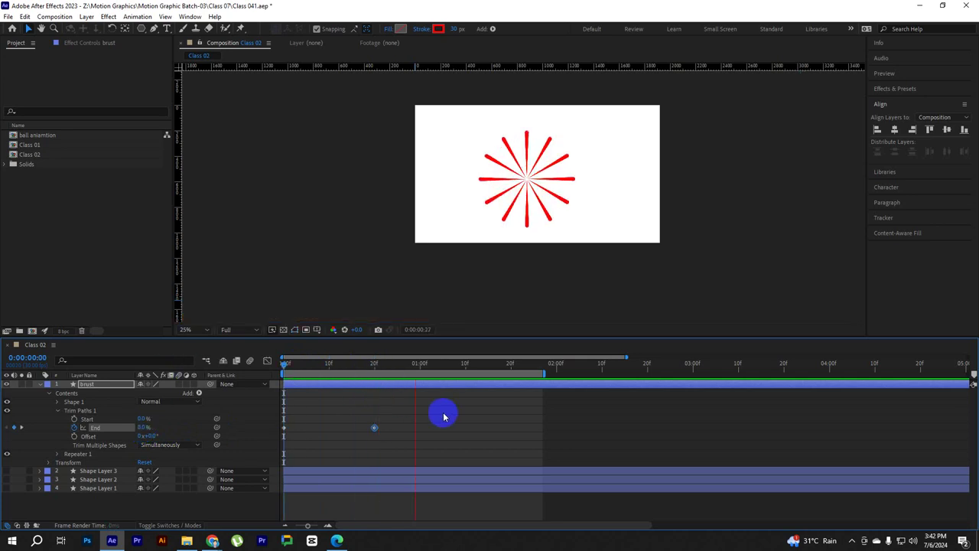
{"action": "key", "text": "space"}
{"action": "key", "text": "space"}
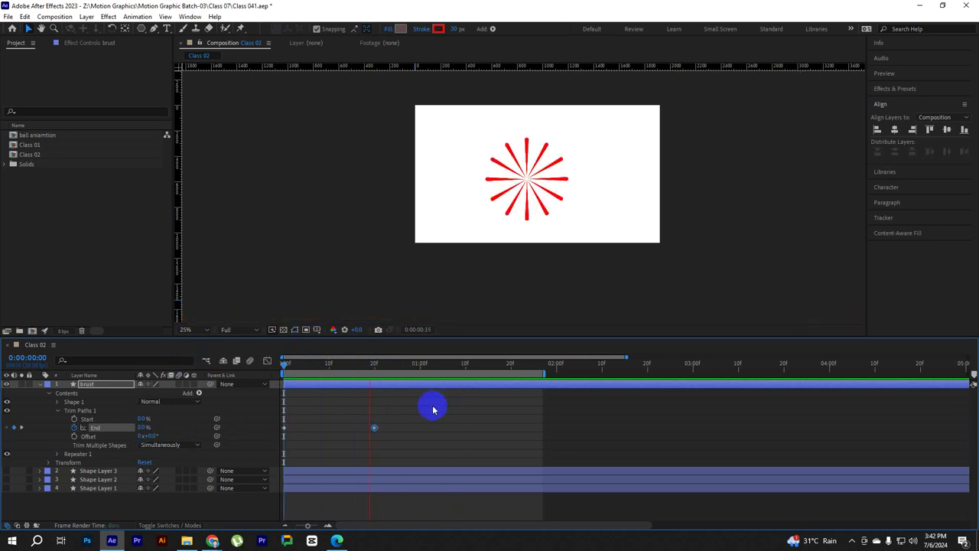
{"action": "key", "text": "space"}
{"action": "left_click_drag", "start_coordinate": [316, 366], "coordinate": [253, 365]}
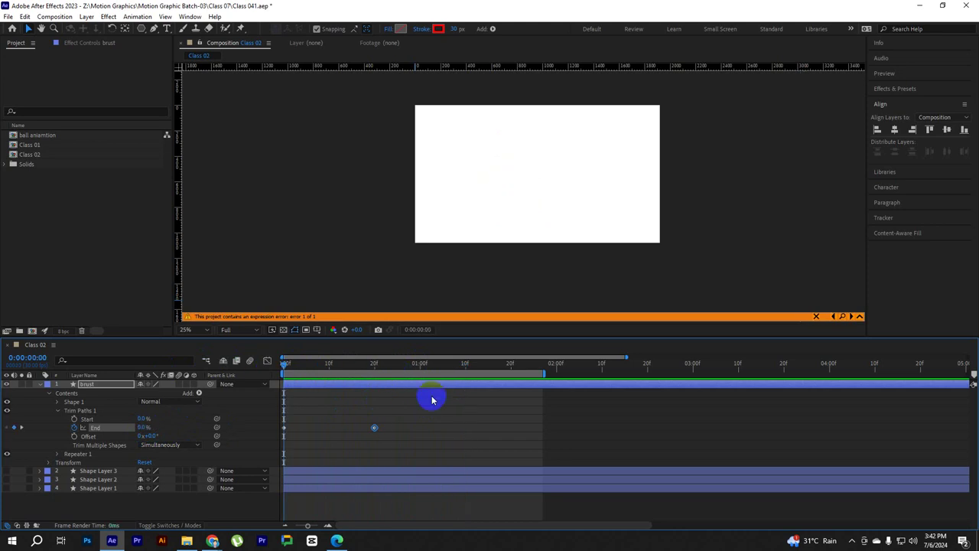
{"action": "key", "text": "space"}
{"action": "key", "text": "space"}
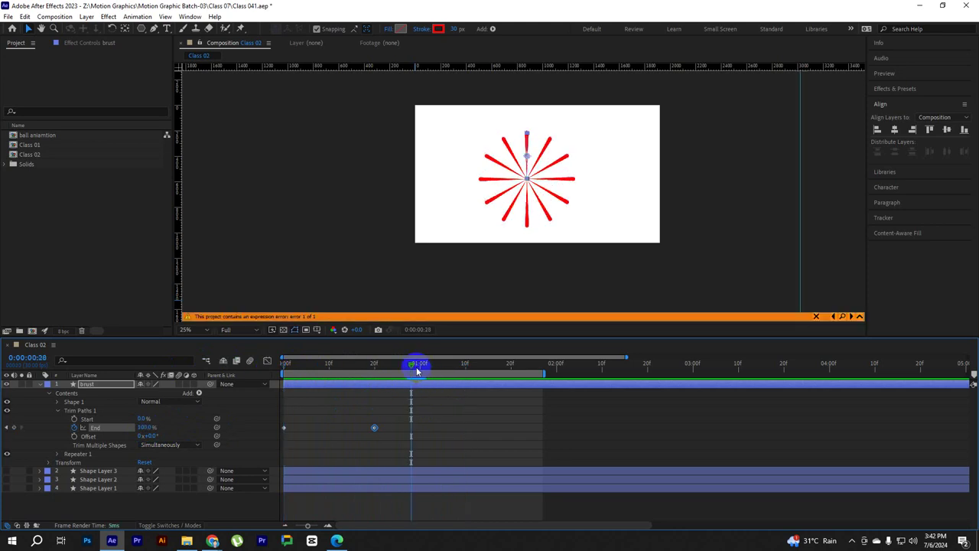
{"action": "left_click", "coordinate": [370, 427]}
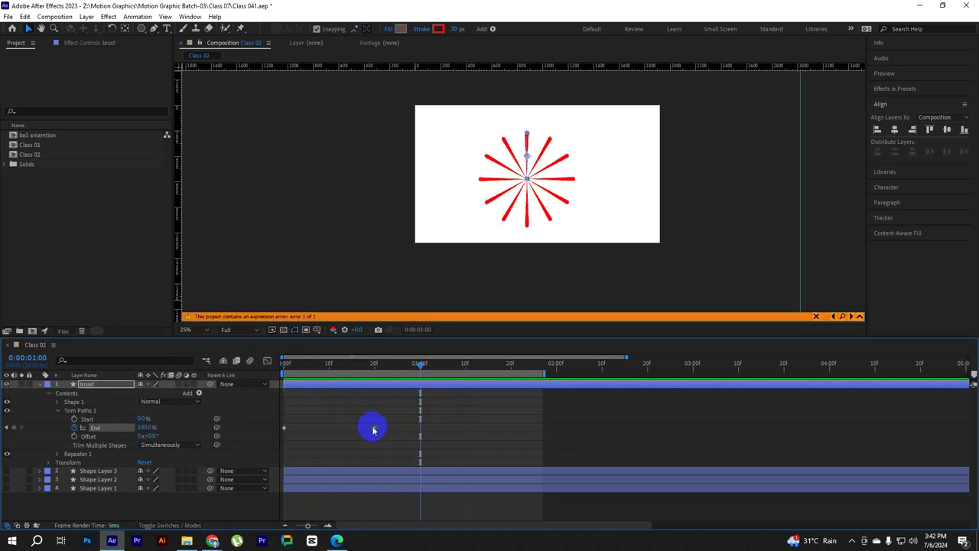
{"action": "left_click_drag", "start_coordinate": [373, 430], "coordinate": [420, 430]}
{"action": "left_click", "coordinate": [449, 433]}
{"action": "left_click_drag", "start_coordinate": [420, 361], "coordinate": [112, 419]}
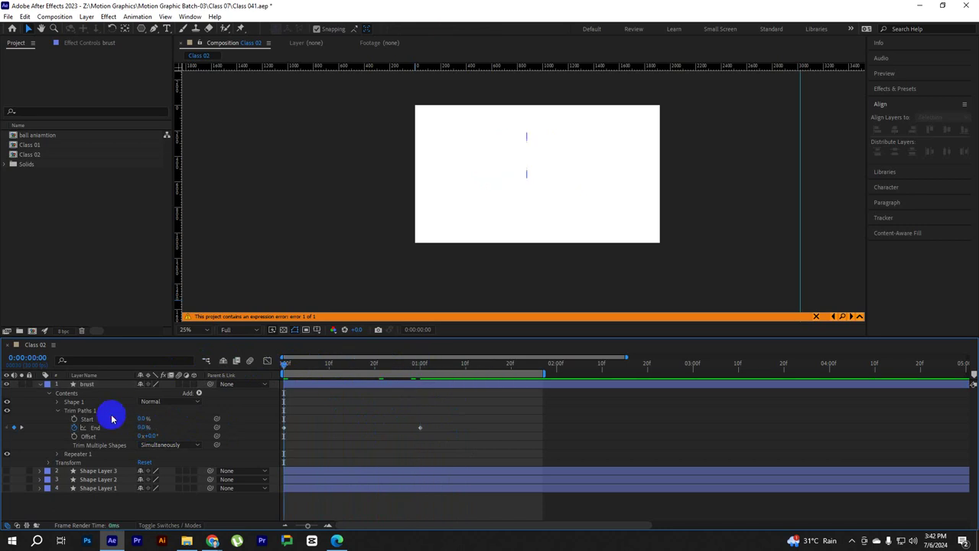
{"action": "key", "text": "space"}
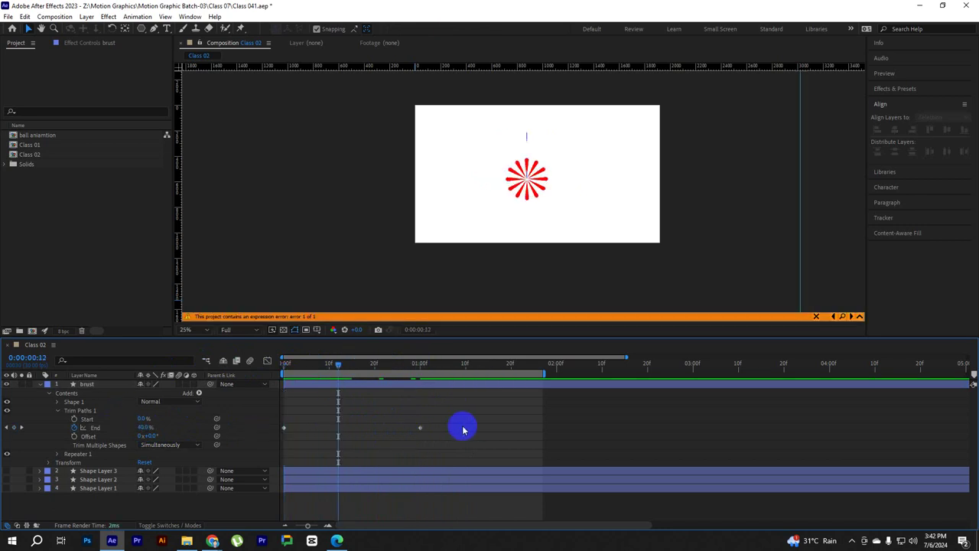
{"action": "left_click_drag", "start_coordinate": [468, 420], "coordinate": [252, 449]}
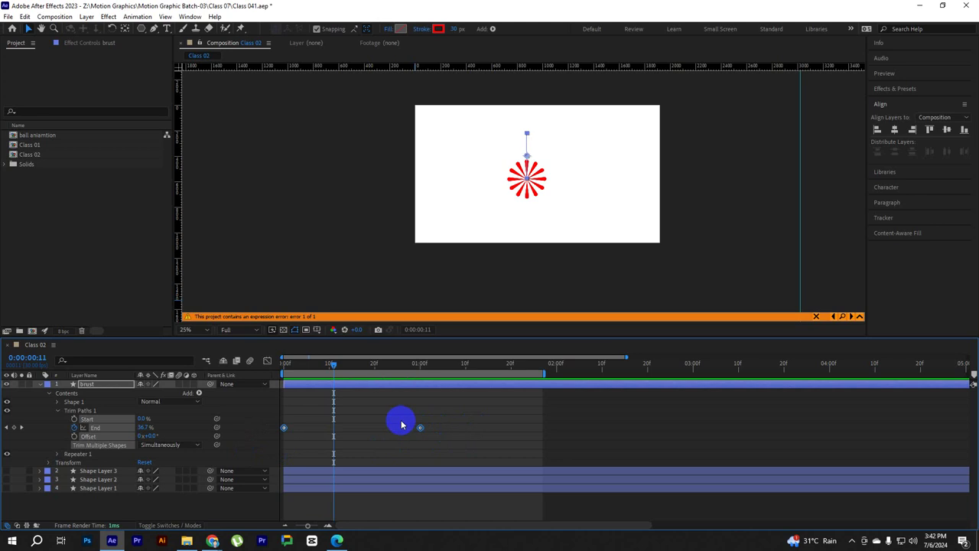
{"action": "left_click_drag", "start_coordinate": [470, 410], "coordinate": [248, 450]}
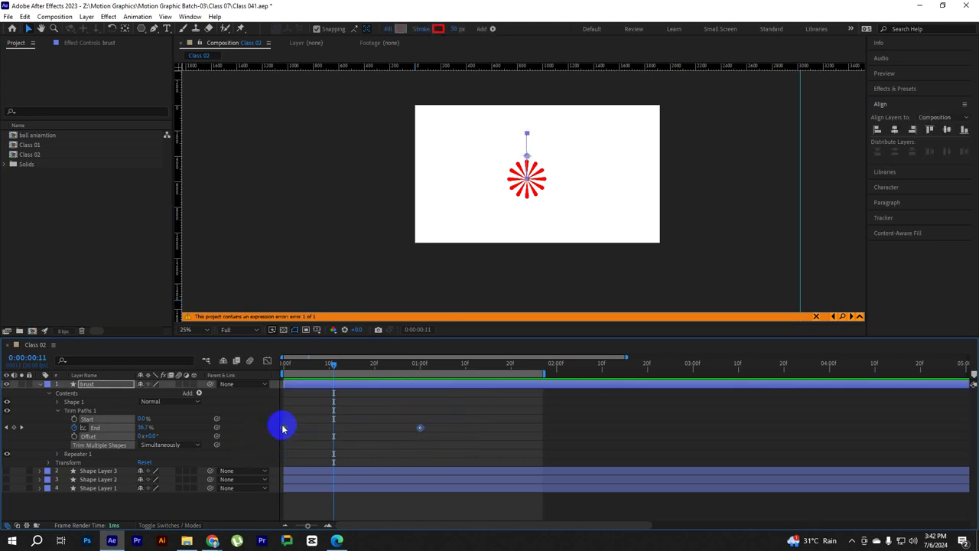
Apply Easy Ease to both Trim Paths End keyframes and preview the eased burst
{"action": "right_click", "coordinate": [283, 427]}
{"action": "mouse_move", "coordinate": [370, 422]}
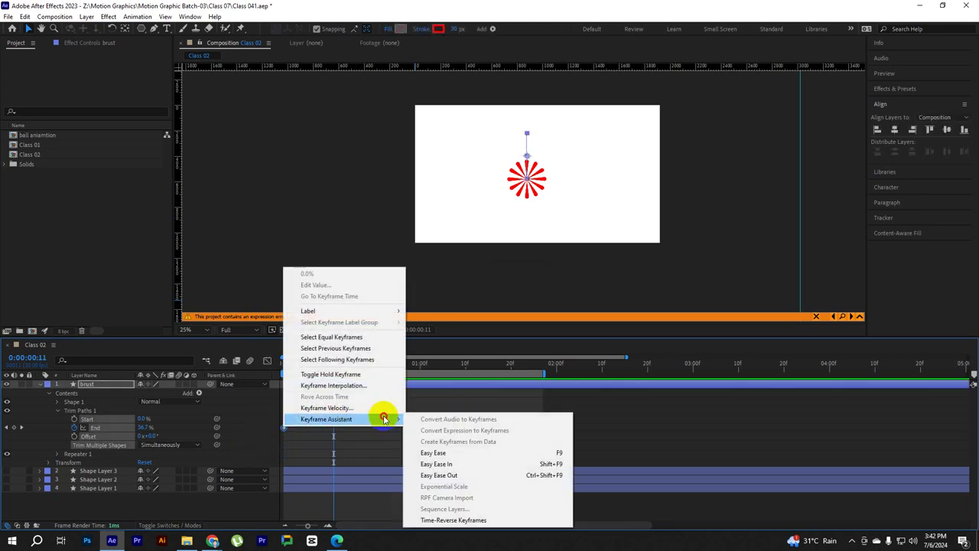
{"action": "left_click", "coordinate": [453, 453]}
{"action": "mouse_move", "coordinate": [342, 357]}
{"action": "left_mouse_down"}
{"action": "mouse_move", "coordinate": [351, 363]}
{"action": "mouse_move", "coordinate": [219, 365]}
{"action": "left_mouse_up"}
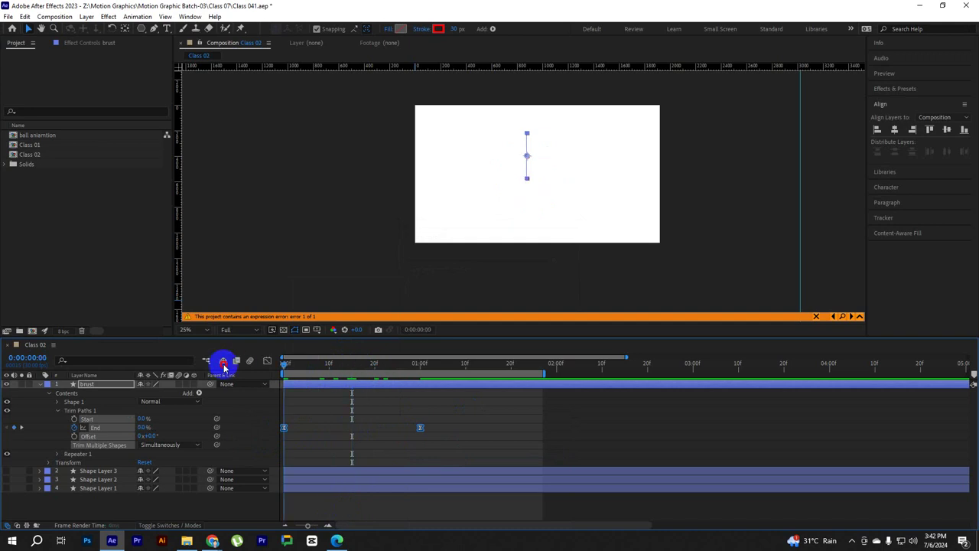
{"action": "left_click", "coordinate": [378, 455]}
{"action": "key", "text": "space"}
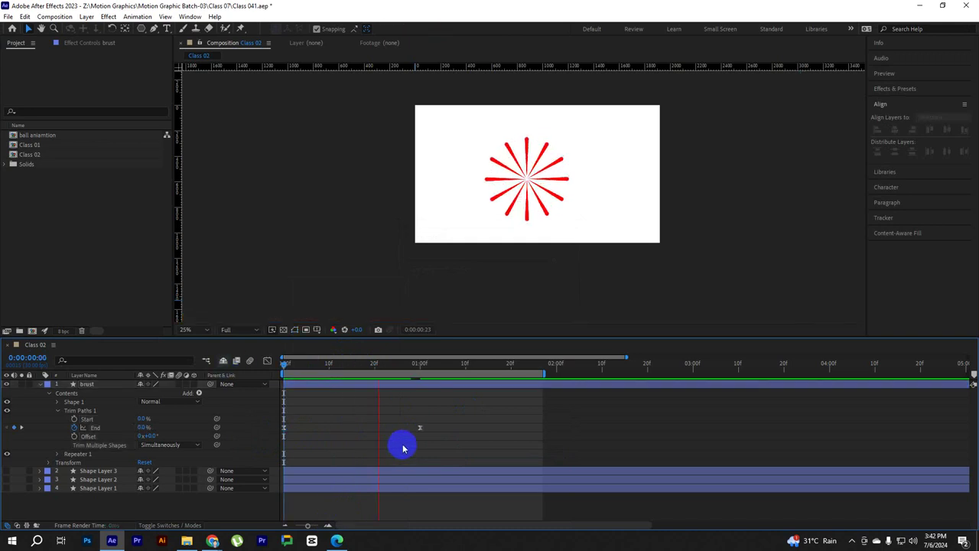
{"action": "left_click", "coordinate": [395, 364]}
{"action": "left_click_drag", "start_coordinate": [395, 365], "coordinate": [240, 365]}
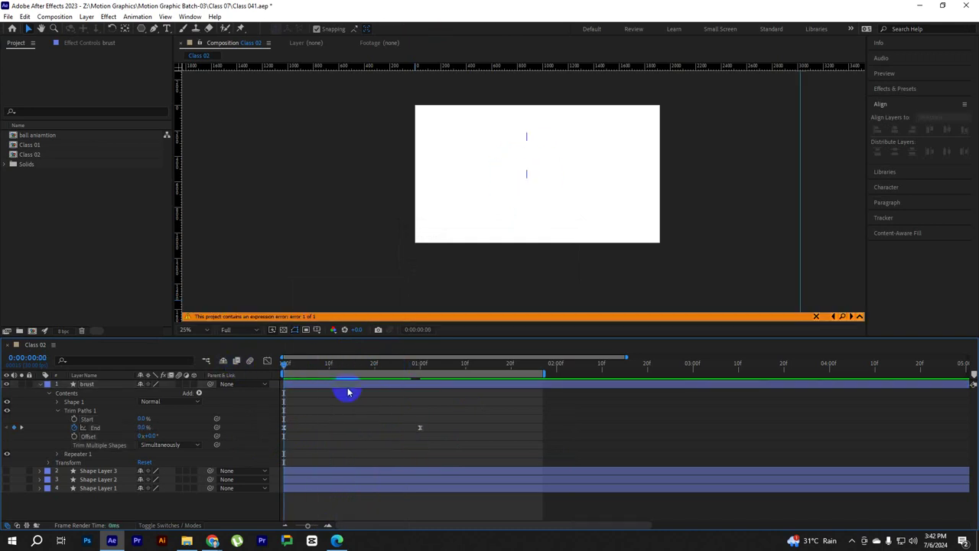
{"action": "mouse_move", "coordinate": [338, 370]}
{"action": "left_mouse_down"}
{"action": "mouse_move", "coordinate": [363, 369]}
{"action": "mouse_move", "coordinate": [284, 371]}
{"action": "left_mouse_up"}
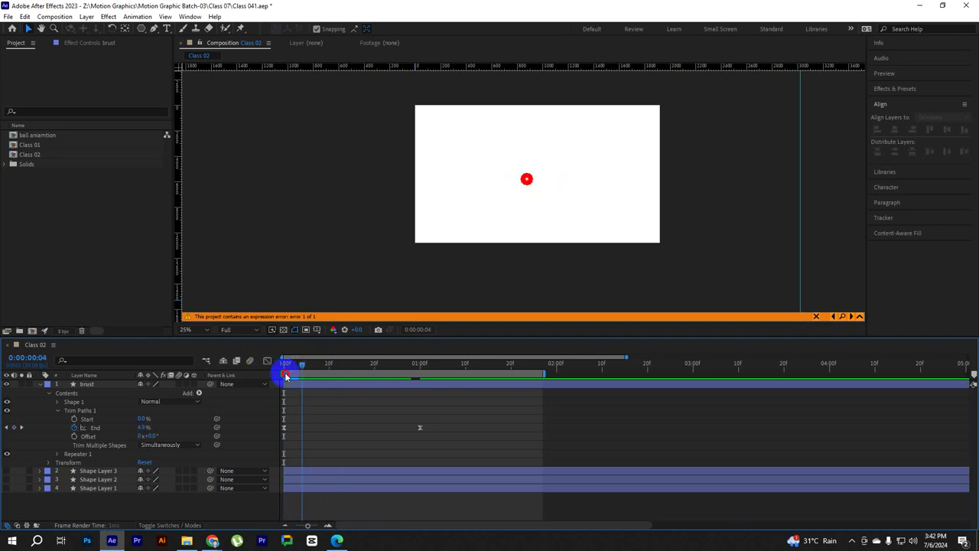
{"action": "left_click_drag", "start_coordinate": [483, 412], "coordinate": [264, 457]}
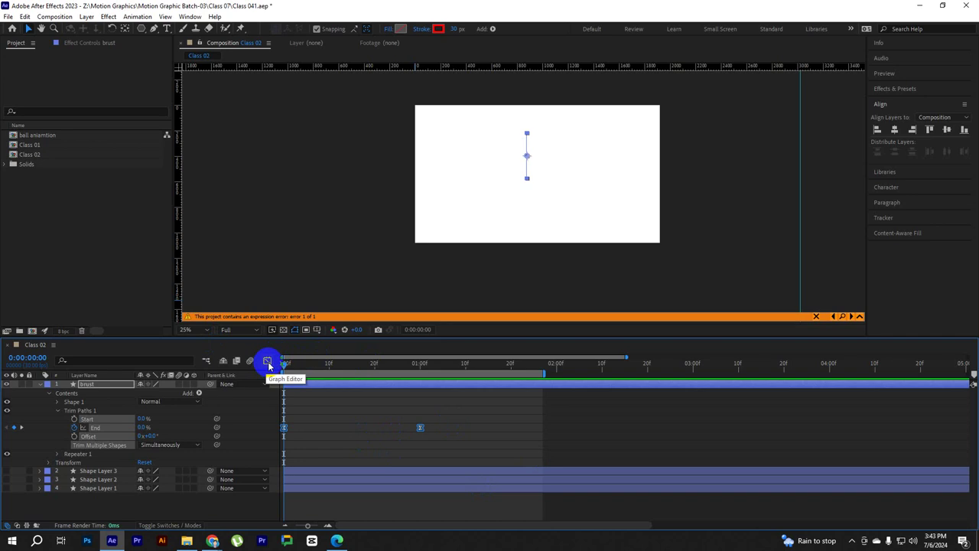
Open the Graph Editor, view End's value graph, then return to the speed graph
{"action": "left_click", "coordinate": [268, 362]}
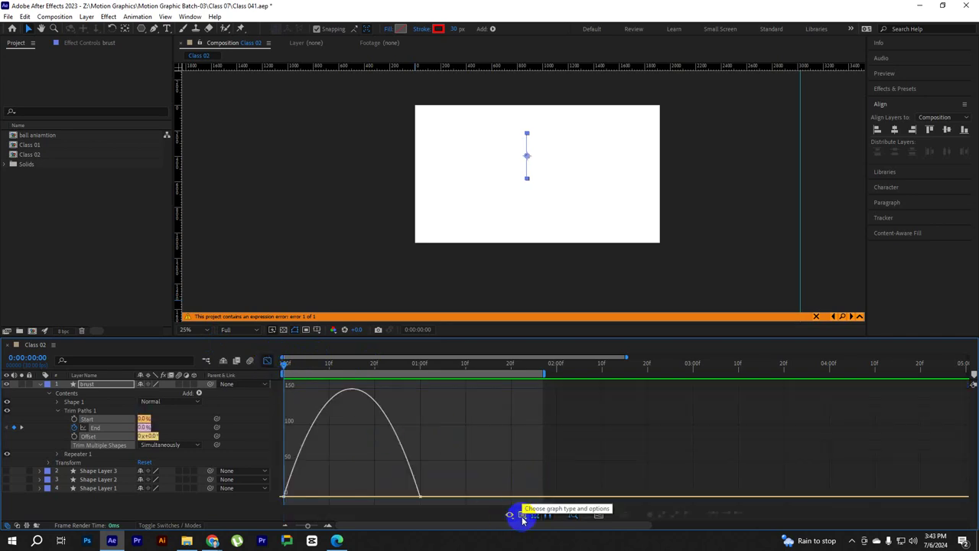
{"action": "left_click", "coordinate": [522, 515]}
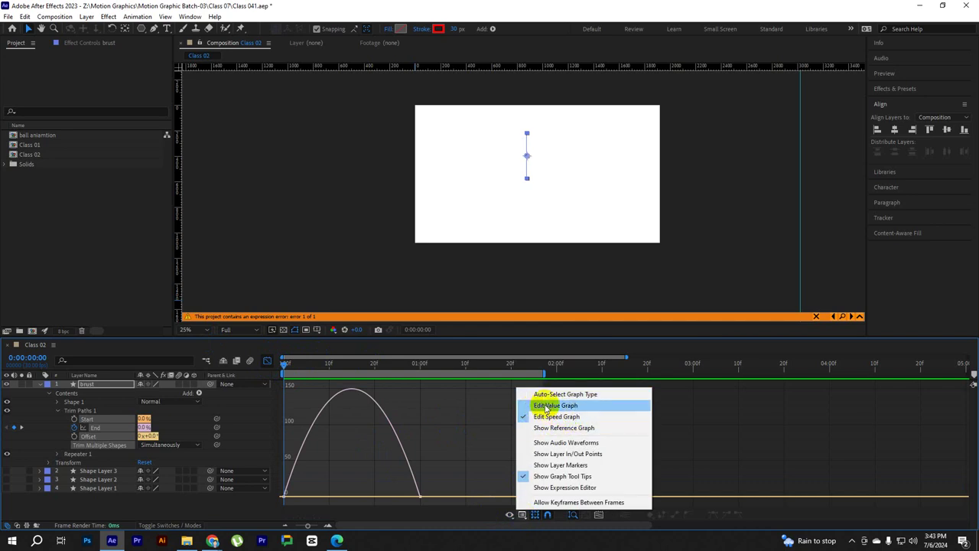
{"action": "left_click", "coordinate": [545, 405]}
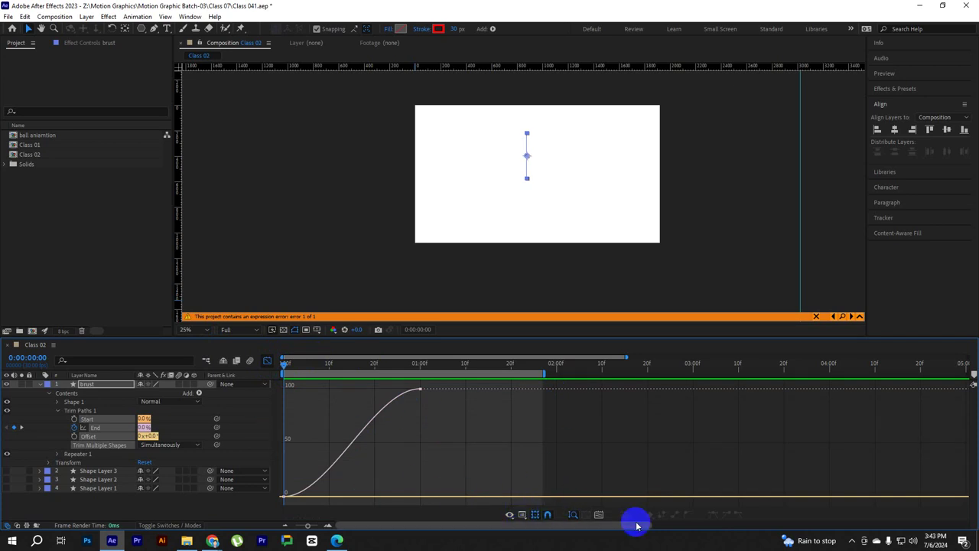
{"action": "left_click", "coordinate": [511, 514]}
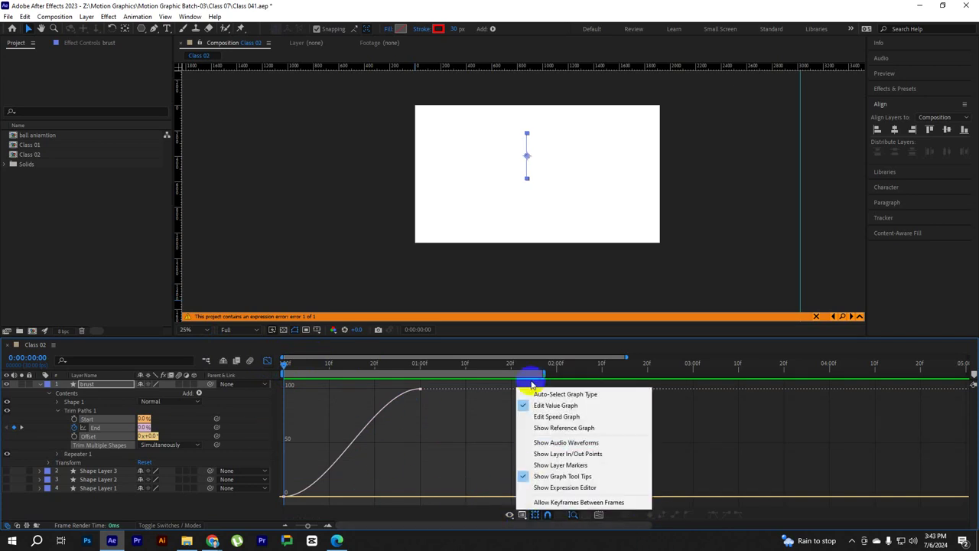
{"action": "left_click", "coordinate": [561, 417]}
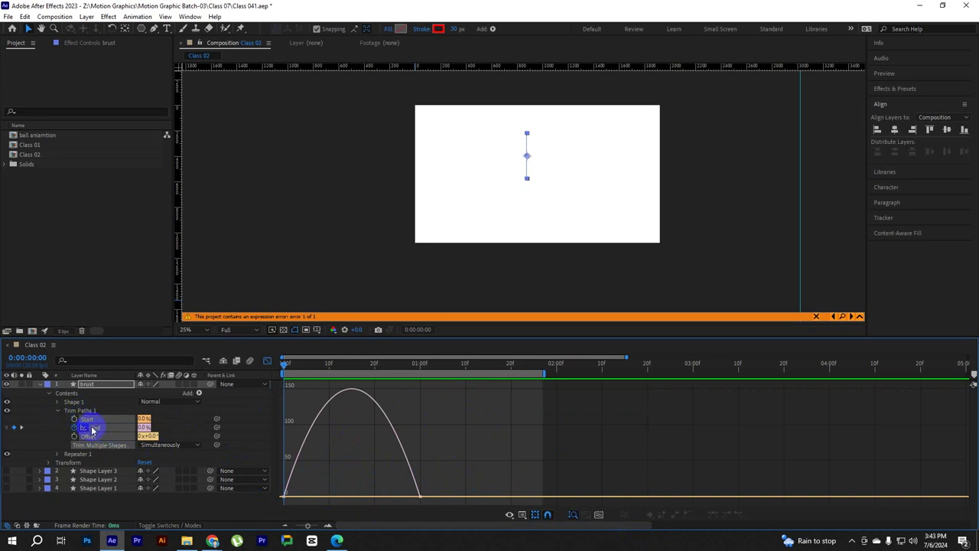
Show the Trim Paths End speed curve and select its keyframes
{"action": "left_click", "coordinate": [79, 413]}
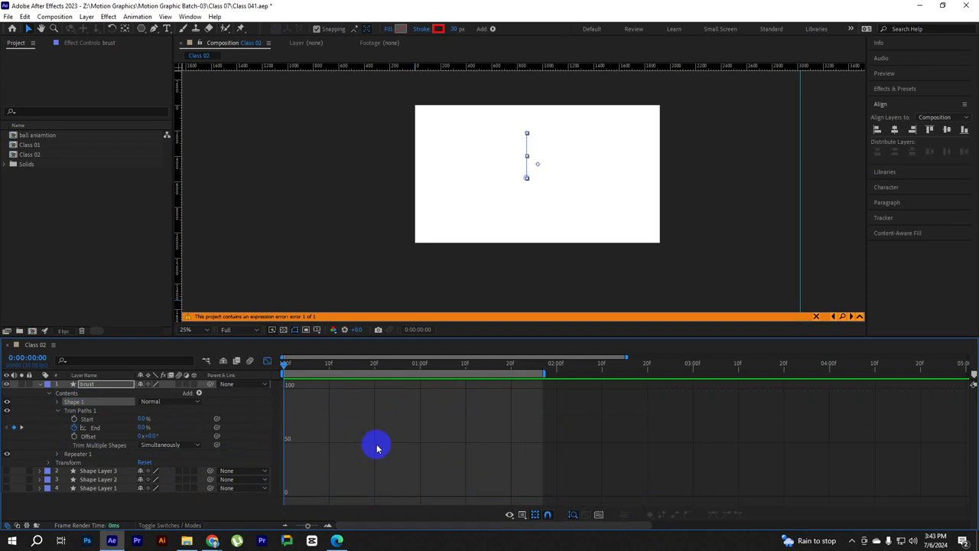
{"action": "left_click", "coordinate": [77, 453]}
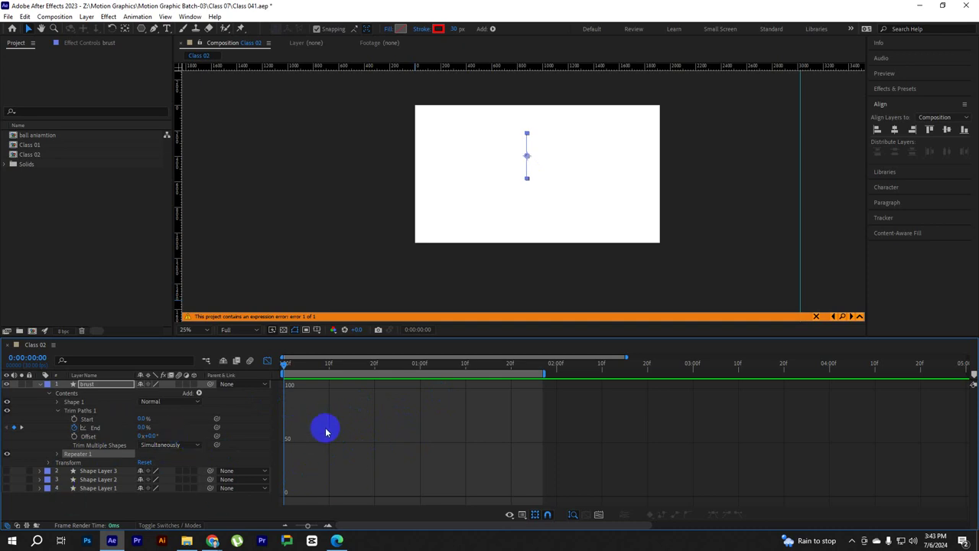
{"action": "left_click", "coordinate": [80, 410]}
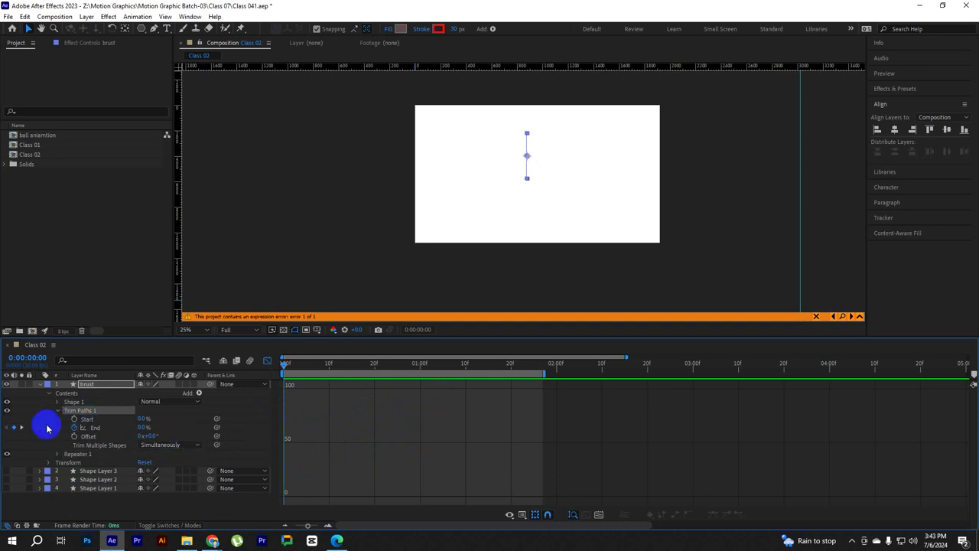
{"action": "left_click", "coordinate": [95, 427]}
{"action": "left_click", "coordinate": [83, 428]}
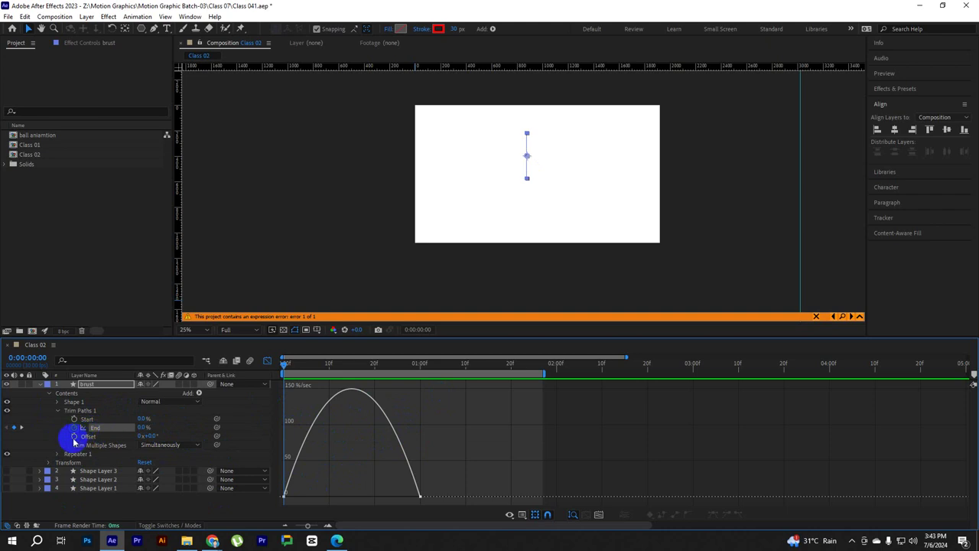
{"action": "left_click_drag", "start_coordinate": [343, 471], "coordinate": [260, 517]}
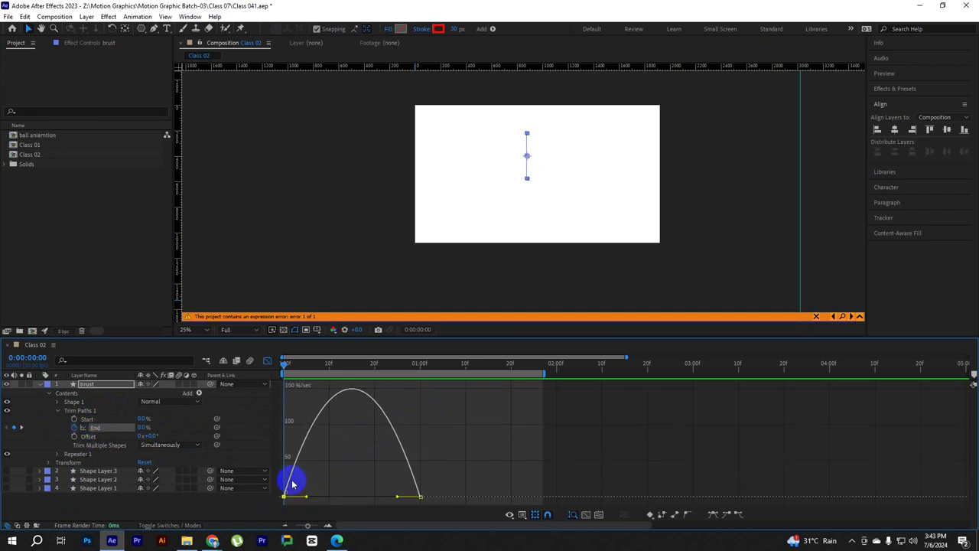
{"action": "left_click_drag", "start_coordinate": [464, 479], "coordinate": [394, 511]}
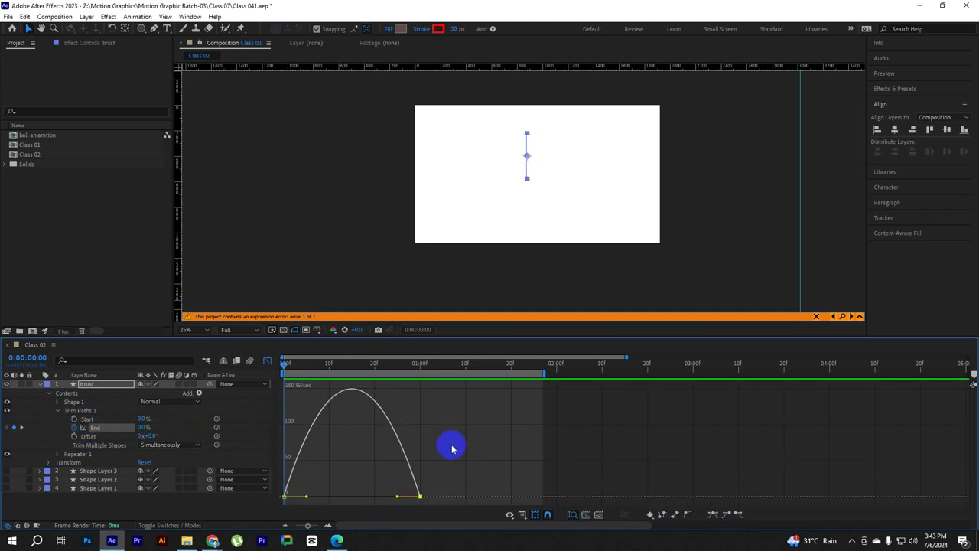
Capture the graph and annotate the eased keyframes and the ~150%/sec peak
{"action": "key", "text": "Print"}
{"action": "left_click_drag", "start_coordinate": [196, 280], "coordinate": [549, 524]}
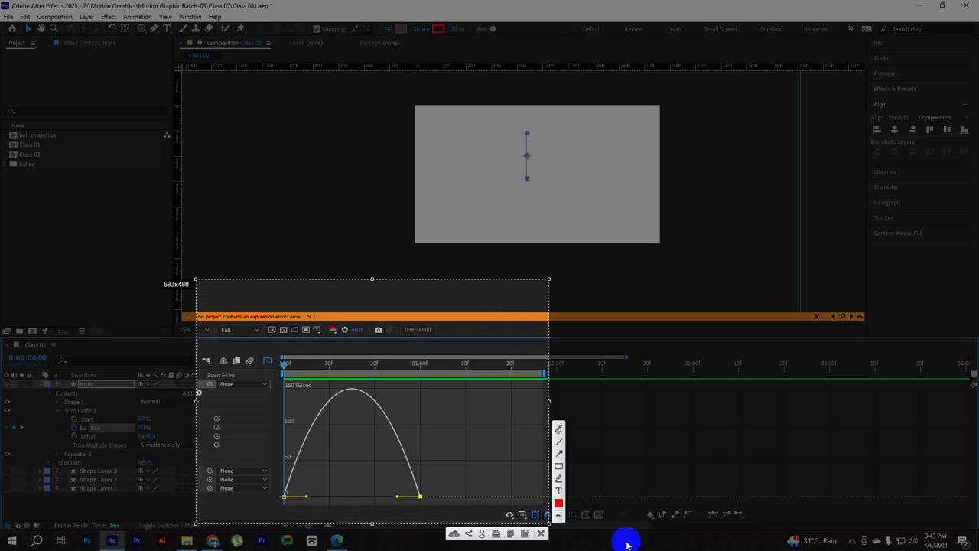
{"action": "left_click_drag", "start_coordinate": [427, 477], "coordinate": [434, 491]}
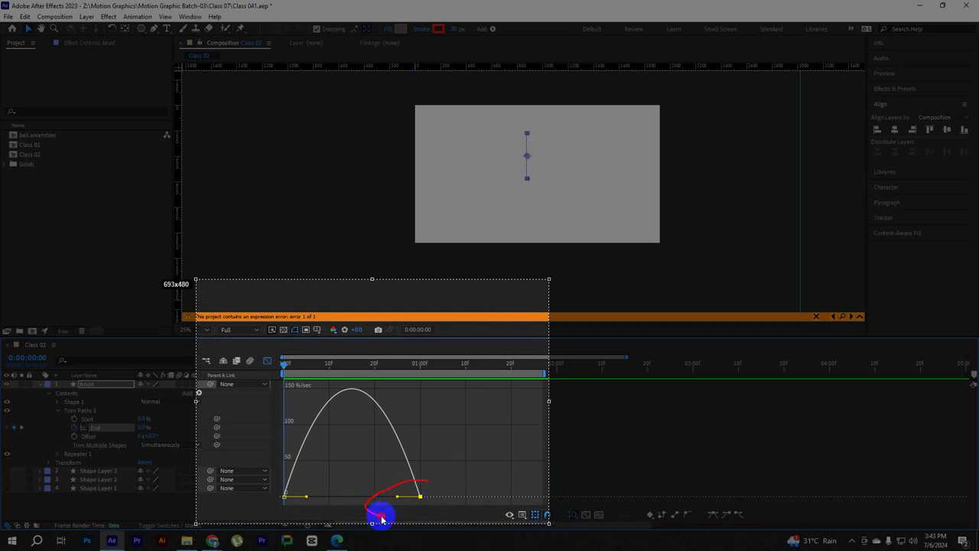
{"action": "left_click_drag", "start_coordinate": [301, 482], "coordinate": [309, 464]}
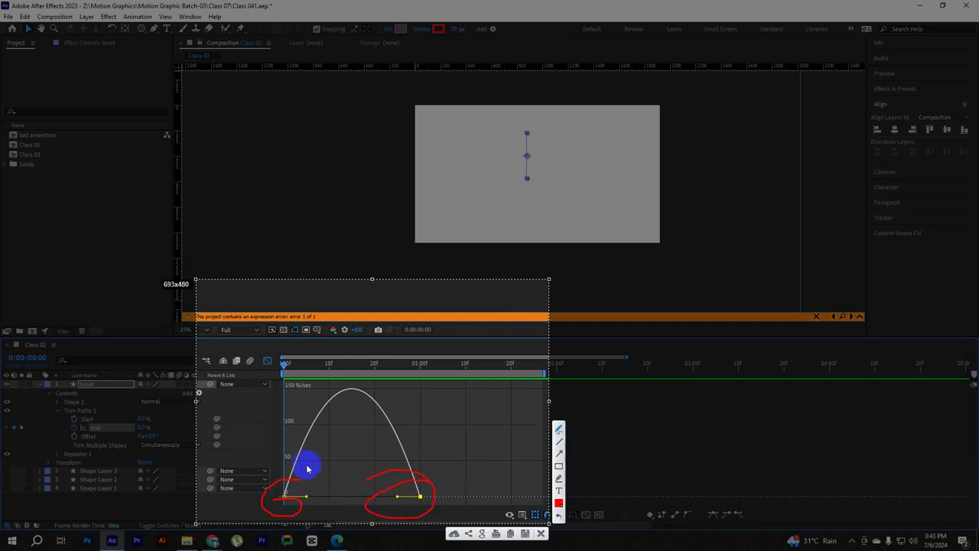
{"action": "left_click_drag", "start_coordinate": [358, 394], "coordinate": [382, 413]}
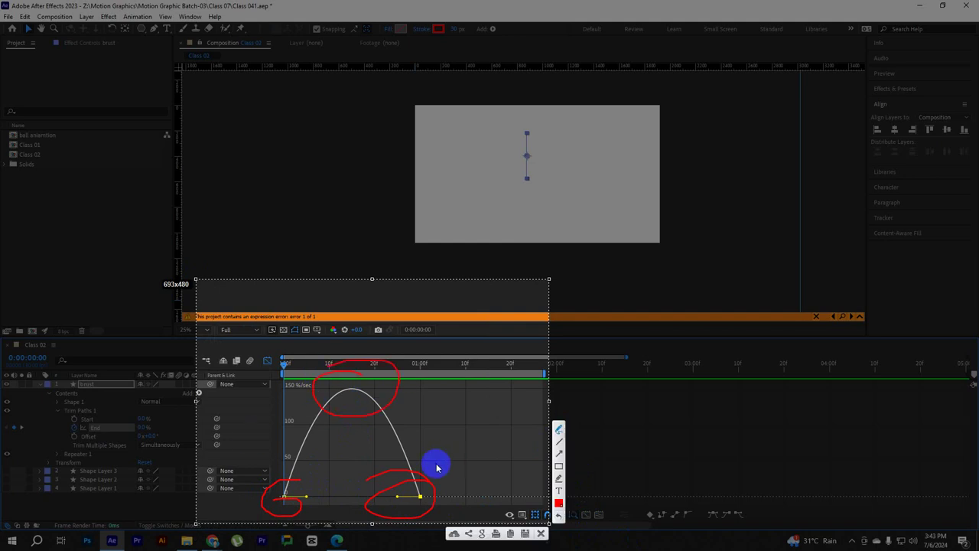
{"action": "left_click", "coordinate": [542, 533]}
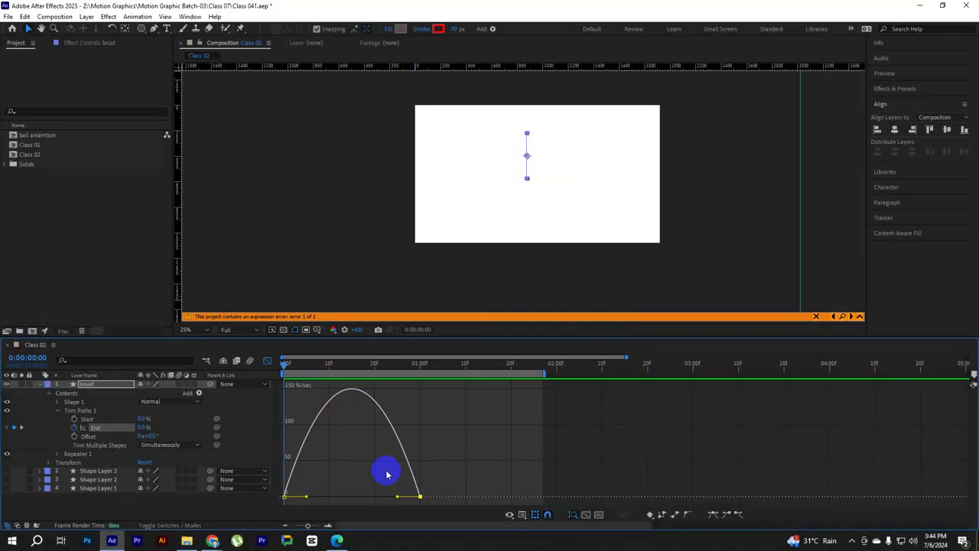
{"action": "left_click", "coordinate": [526, 154]}
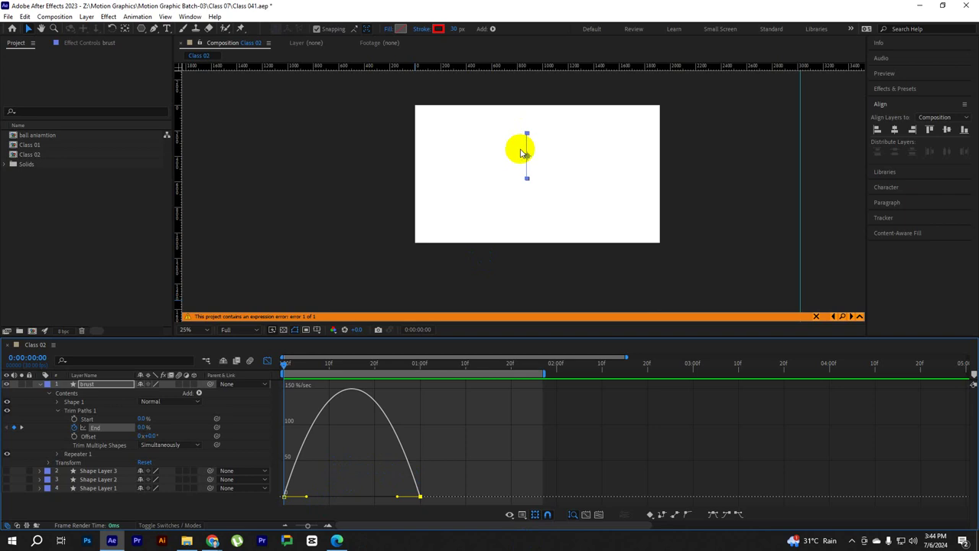
Stretch the first End keyframe's influence handle to reshape the speed peak, then preview
{"action": "key", "text": "space"}
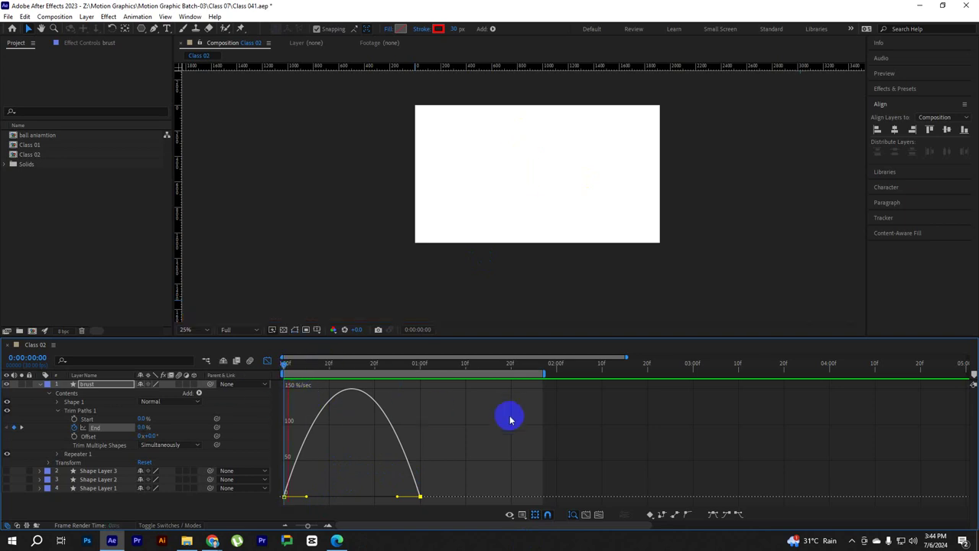
{"action": "left_click_drag", "start_coordinate": [382, 365], "coordinate": [344, 370]}
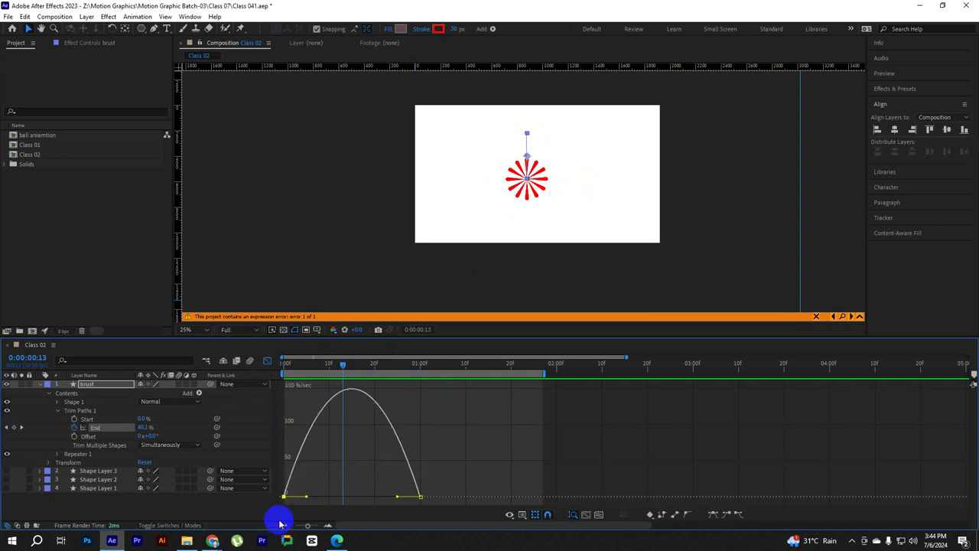
{"action": "left_click_drag", "start_coordinate": [304, 494], "coordinate": [331, 497]}
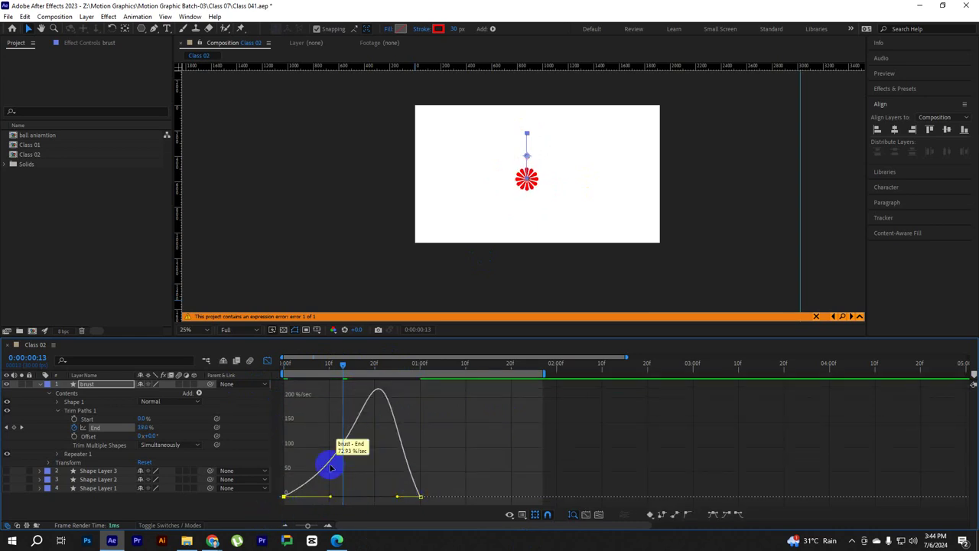
{"action": "left_click_drag", "start_coordinate": [342, 369], "coordinate": [240, 372]}
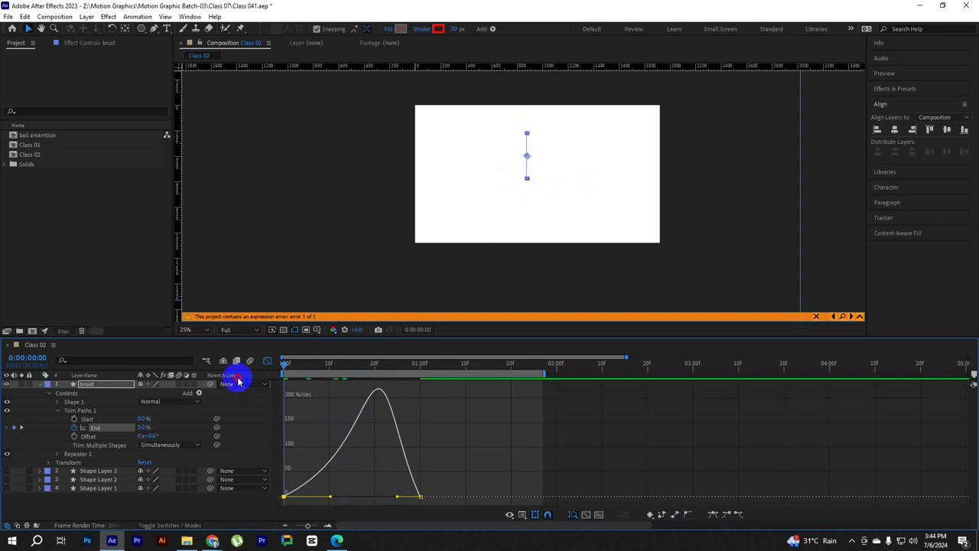
{"action": "key", "text": "space"}
{"action": "left_click_drag", "start_coordinate": [357, 370], "coordinate": [248, 383]}
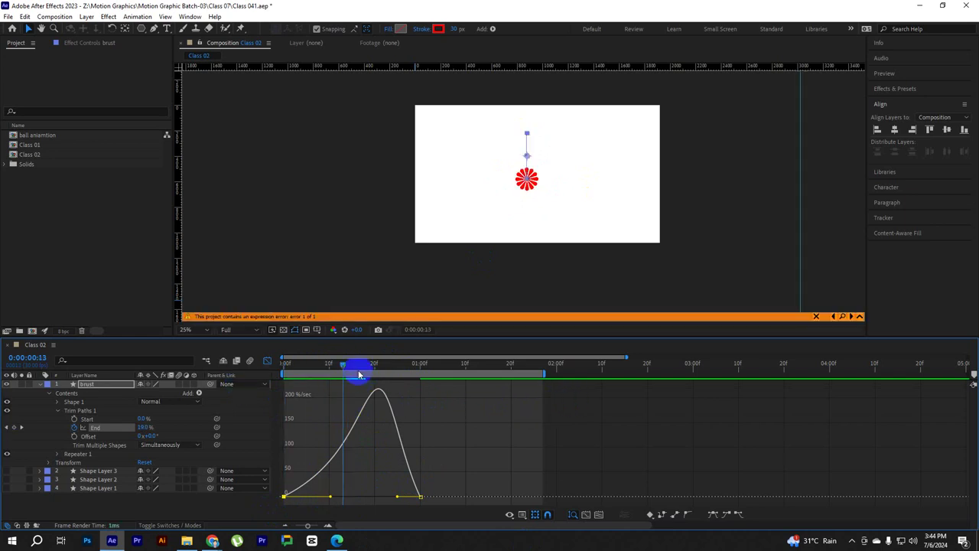
{"action": "key", "text": "space"}
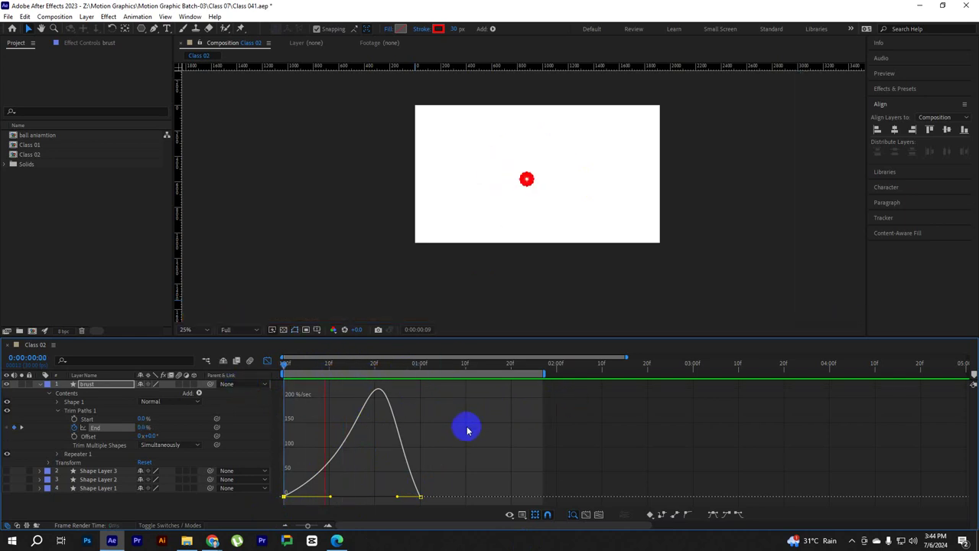
{"action": "left_click", "coordinate": [371, 366]}
Pull the last keyframe's handle to spike speed near 500%/sec, preview, and close the Graph Editor
{"action": "left_click_drag", "start_coordinate": [361, 373], "coordinate": [342, 372]}
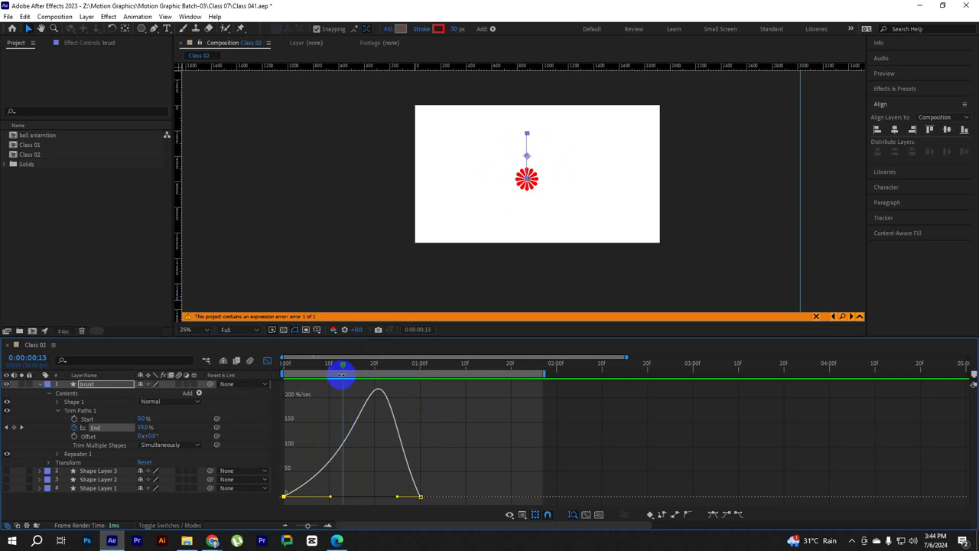
{"action": "left_click_drag", "start_coordinate": [401, 498], "coordinate": [358, 498]}
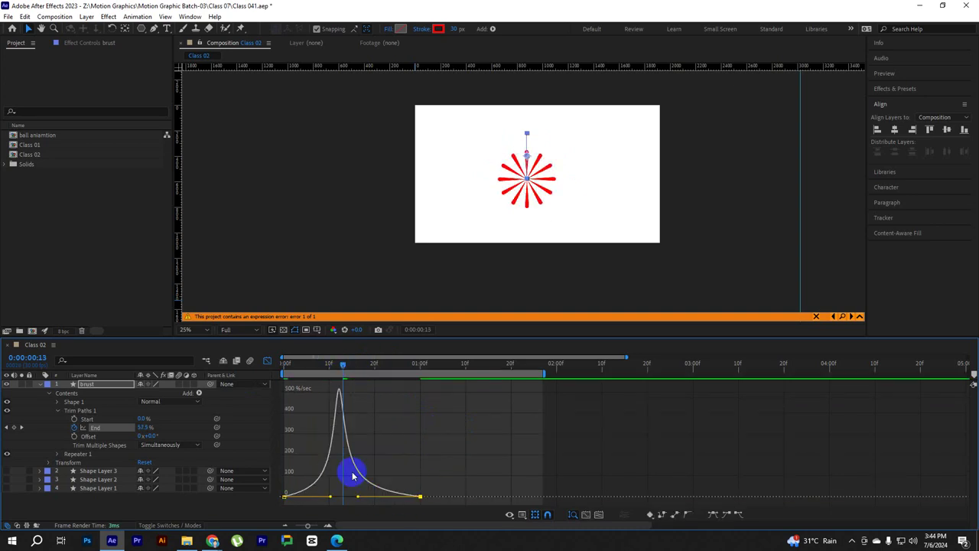
{"action": "left_click_drag", "start_coordinate": [343, 364], "coordinate": [253, 377]}
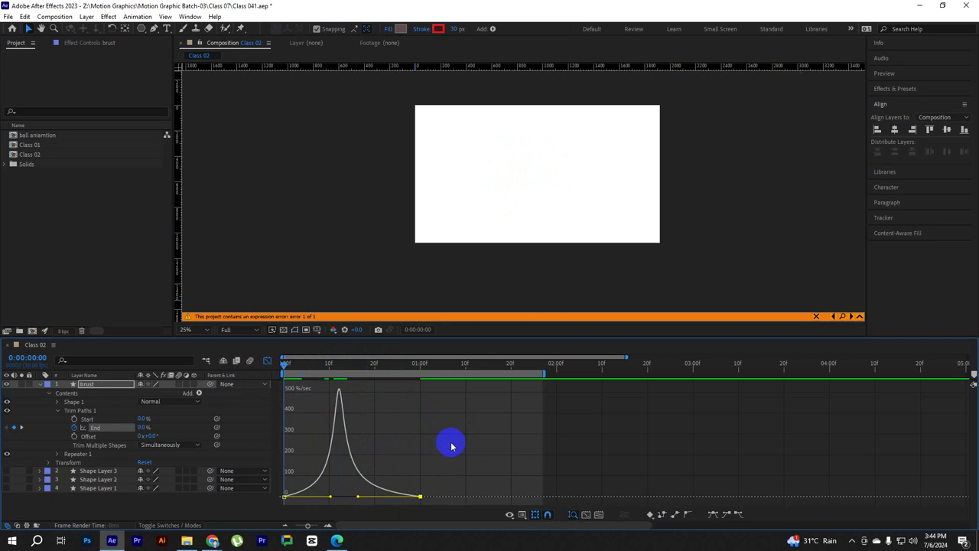
{"action": "key", "text": "space"}
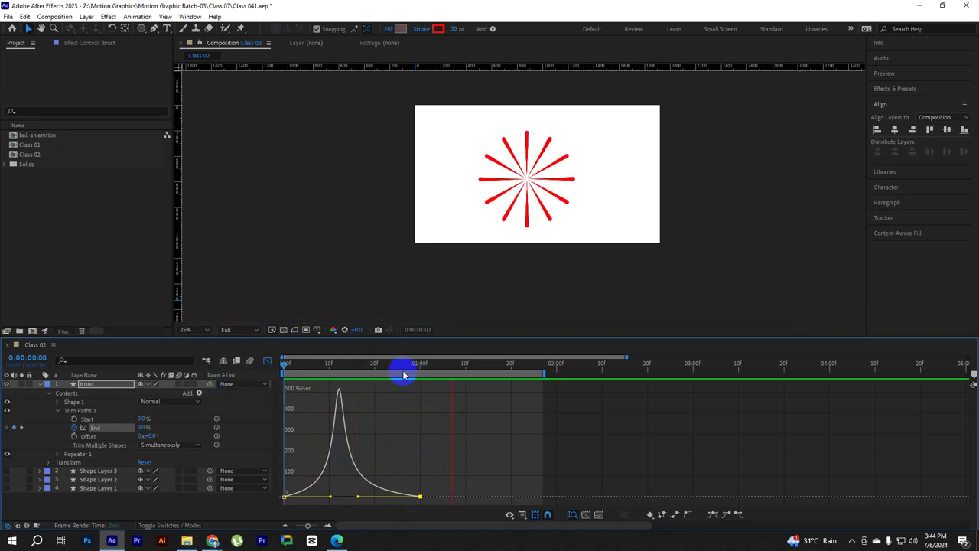
{"action": "key", "text": "space"}
{"action": "mouse_move", "coordinate": [299, 474]}
{"action": "left_mouse_down"}
{"action": "mouse_move", "coordinate": [274, 505]}
{"action": "mouse_move", "coordinate": [355, 500]}
{"action": "left_mouse_up"}
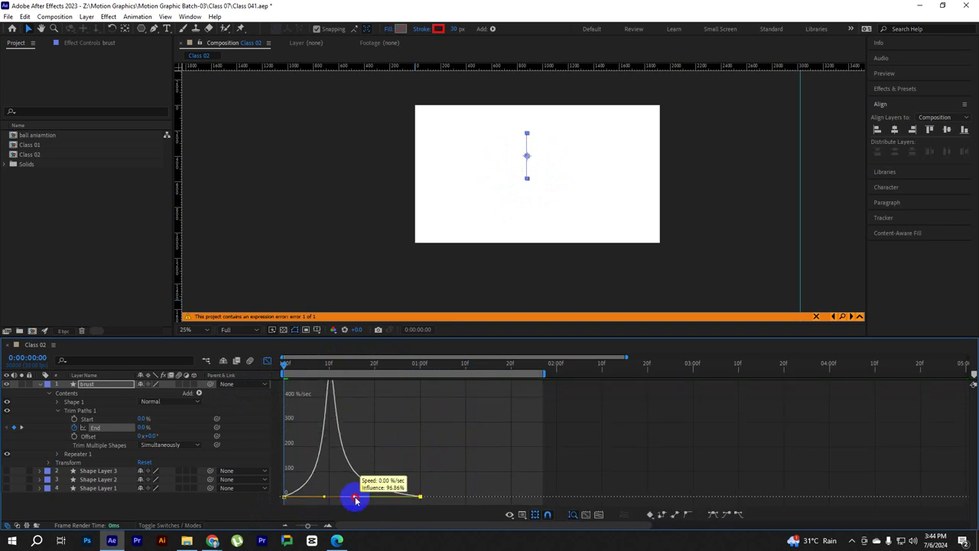
{"action": "key", "text": "space"}
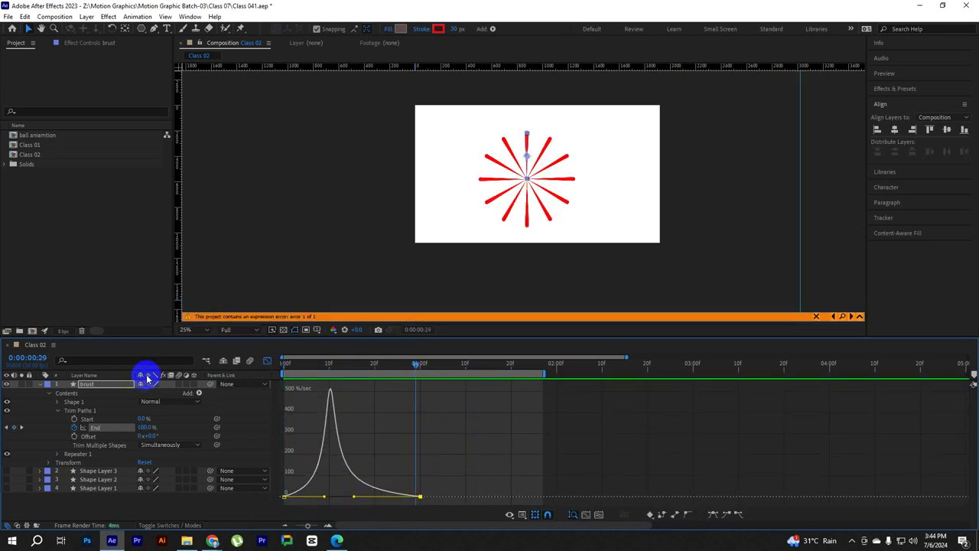
{"action": "left_click", "coordinate": [264, 360]}
Replay the burst animation and reveal the brust layer's Transform properties
{"action": "key", "text": "space"}
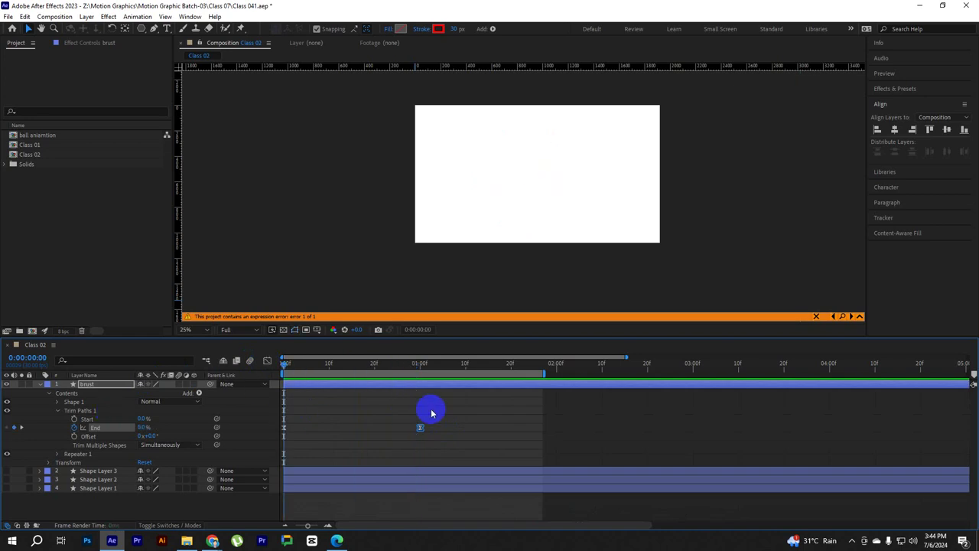
{"action": "key", "text": "space"}
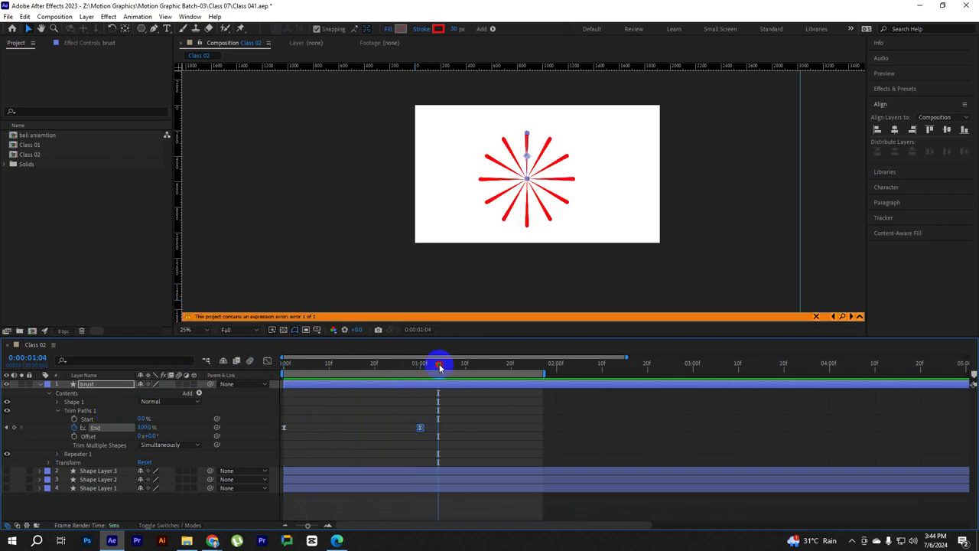
{"action": "left_click_drag", "start_coordinate": [440, 368], "coordinate": [419, 370]}
{"action": "left_click", "coordinate": [430, 374]}
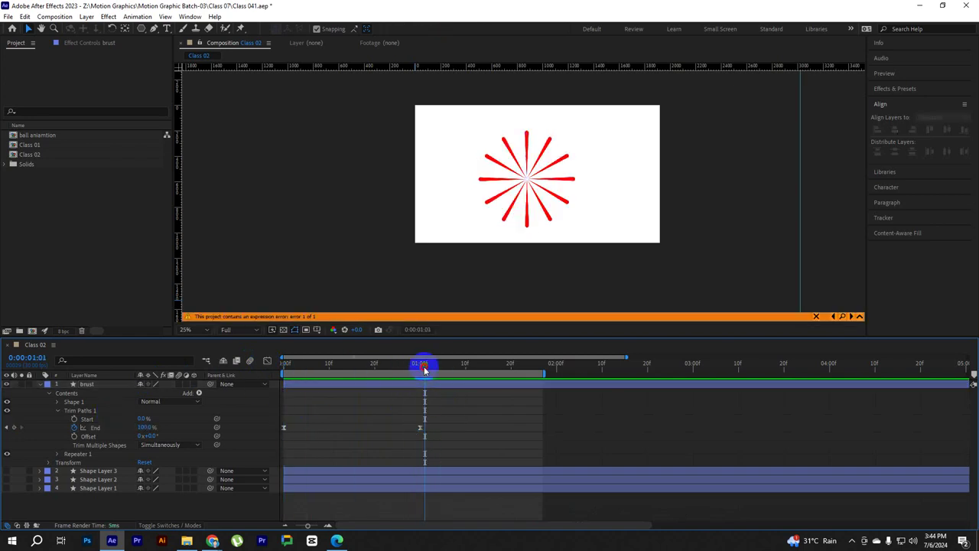
{"action": "left_click", "coordinate": [434, 384]}
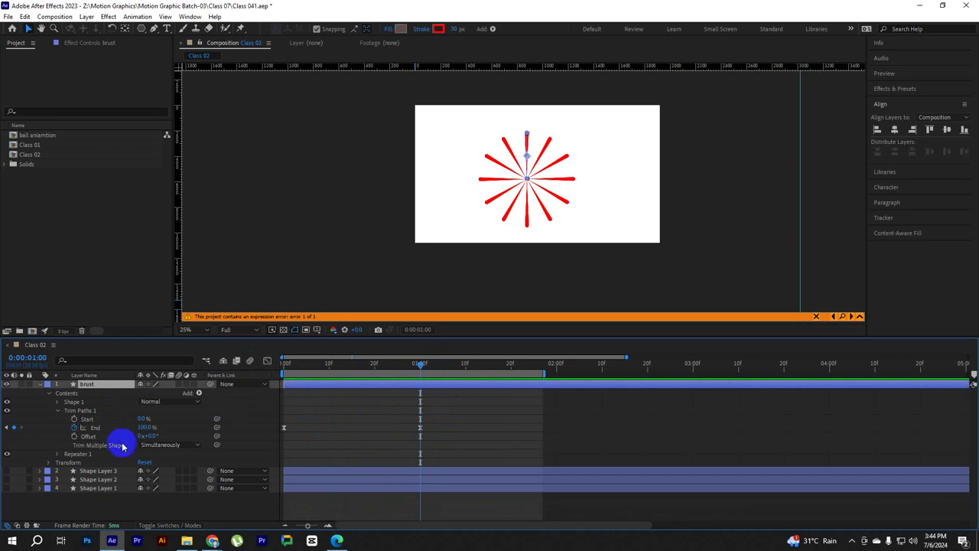
{"action": "left_click", "coordinate": [40, 384]}
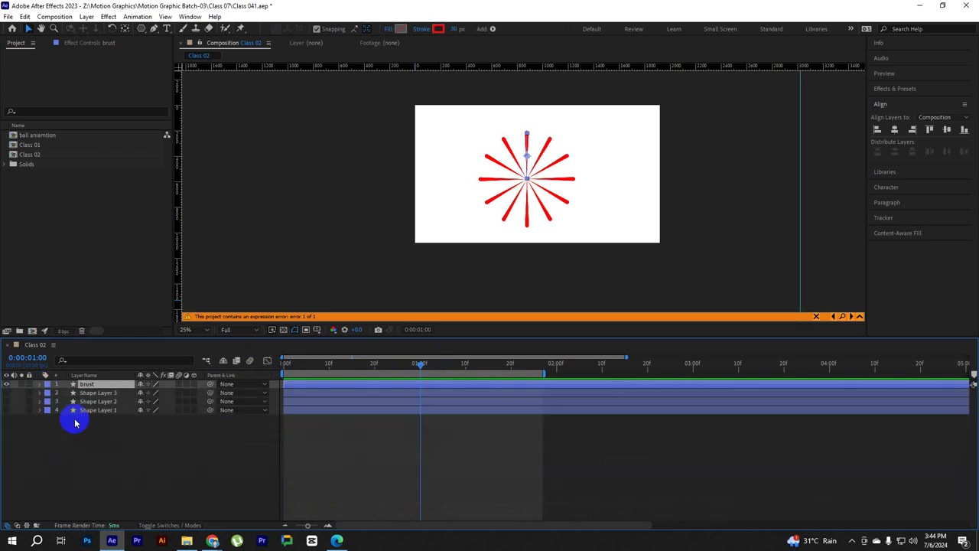
{"action": "left_click", "coordinate": [40, 384]}
{"action": "left_click", "coordinate": [48, 394]}
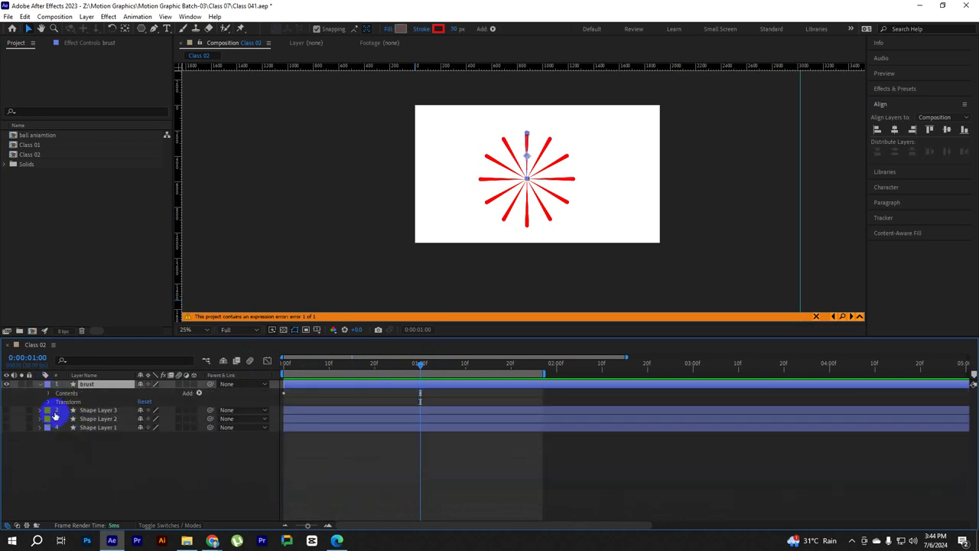
{"action": "left_click", "coordinate": [48, 402]}
Add a 100% Opacity keyframe on the brust layer and move it earlier, near frame 20
{"action": "left_click", "coordinate": [65, 444]}
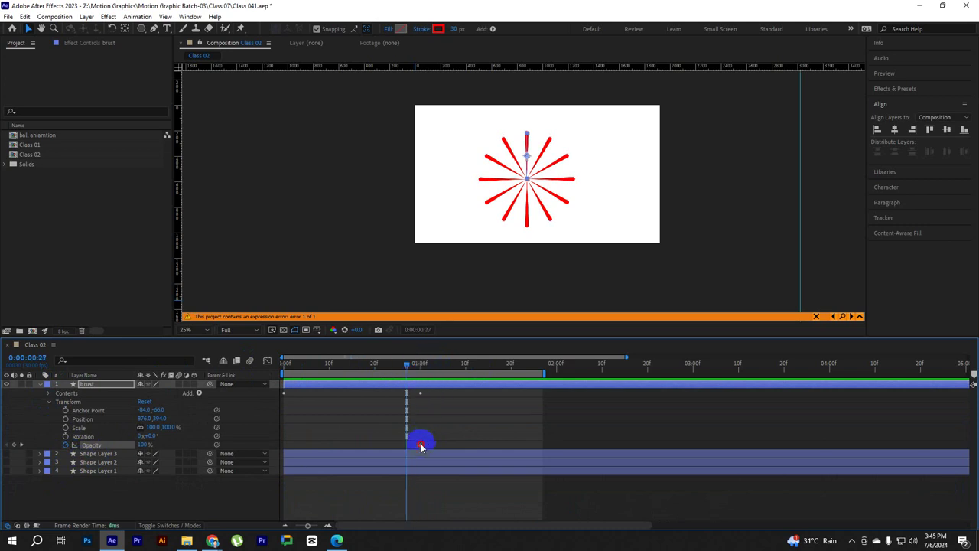
{"action": "left_click_drag", "start_coordinate": [421, 446], "coordinate": [408, 448]}
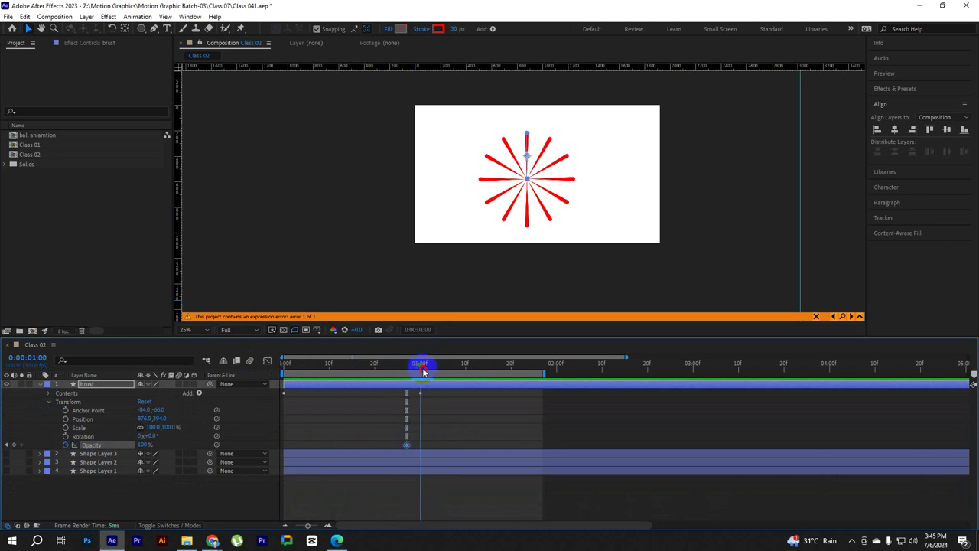
{"action": "mouse_move", "coordinate": [423, 371]}
{"action": "left_mouse_down"}
{"action": "mouse_move", "coordinate": [285, 372]}
{"action": "mouse_move", "coordinate": [364, 374]}
{"action": "left_mouse_up"}
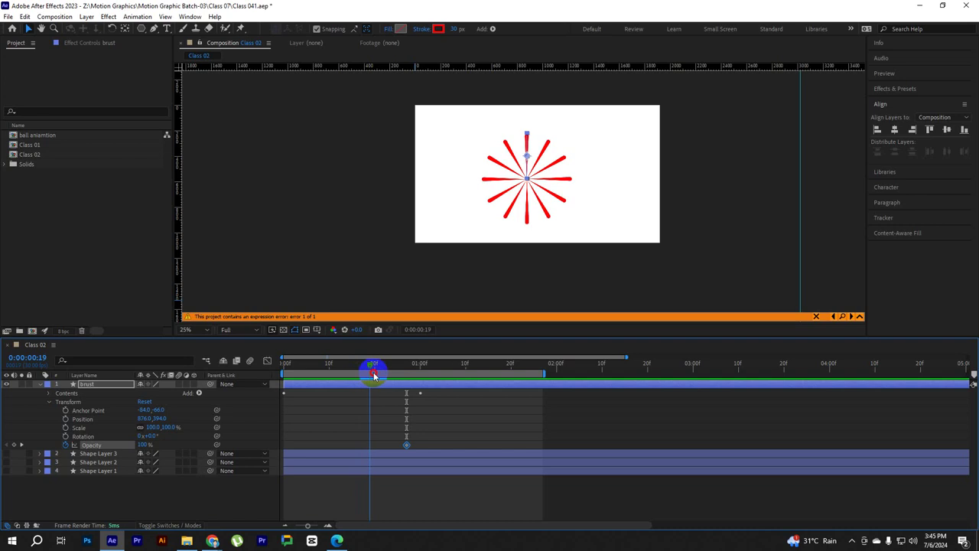
{"action": "left_click_drag", "start_coordinate": [408, 447], "coordinate": [380, 448]}
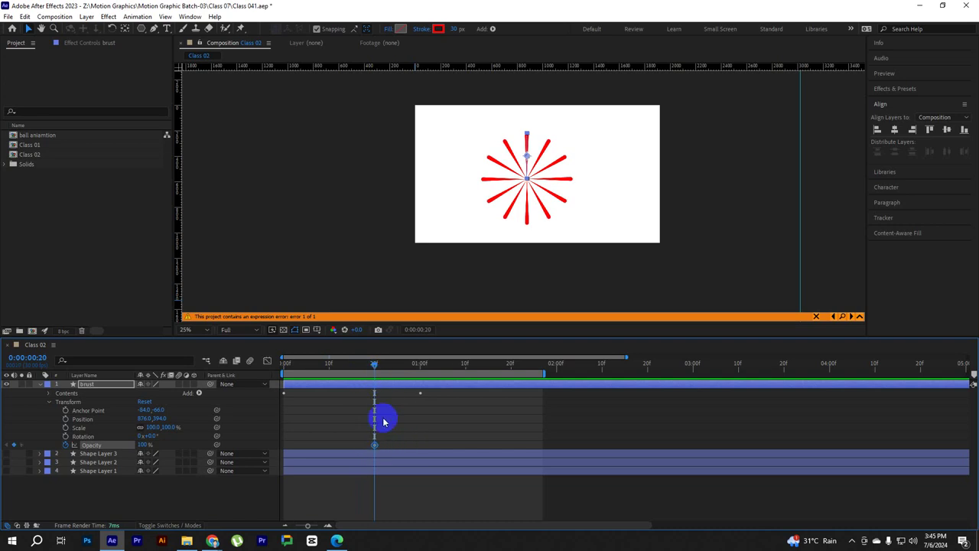
{"action": "key", "text": "space"}
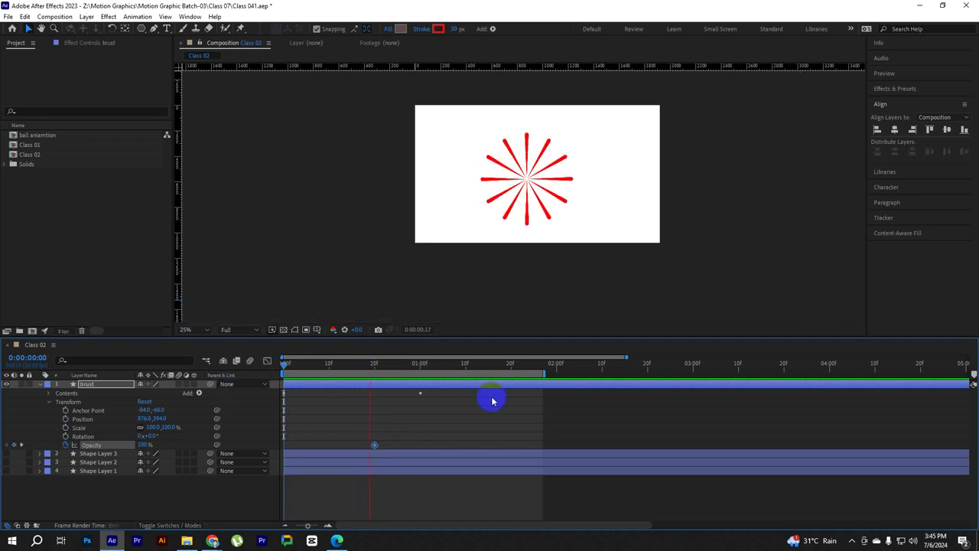
Set the burst's Opacity to 0% at the one-second mark and preview the fade
{"action": "left_click_drag", "start_coordinate": [471, 366], "coordinate": [425, 369]}
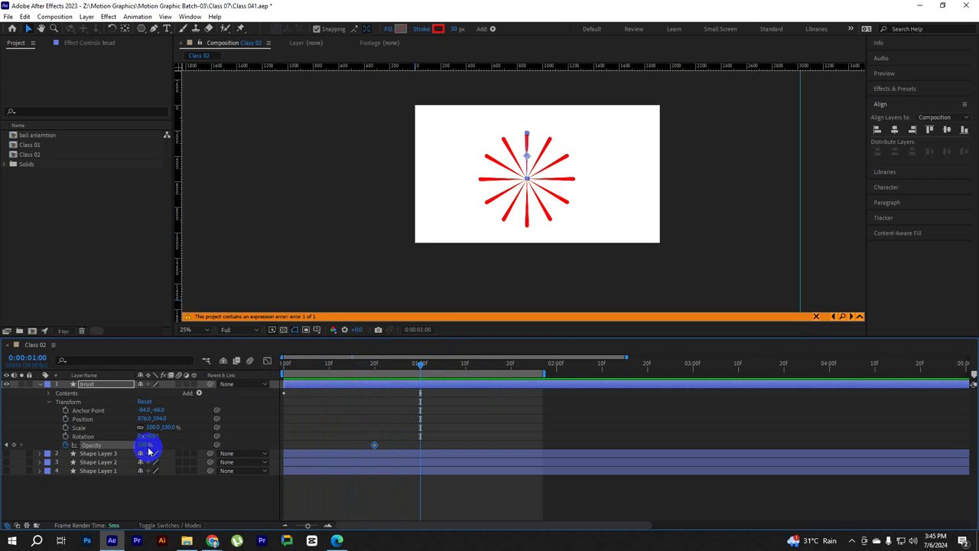
{"action": "type", "text": "0"}
{"action": "key", "text": "Return"}
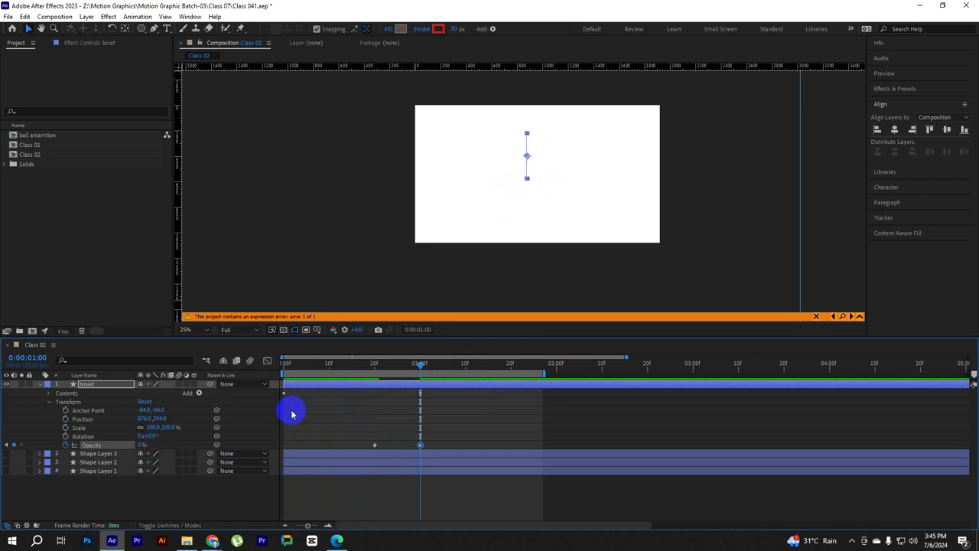
{"action": "left_click_drag", "start_coordinate": [367, 368], "coordinate": [151, 425]}
{"action": "key", "text": "space"}
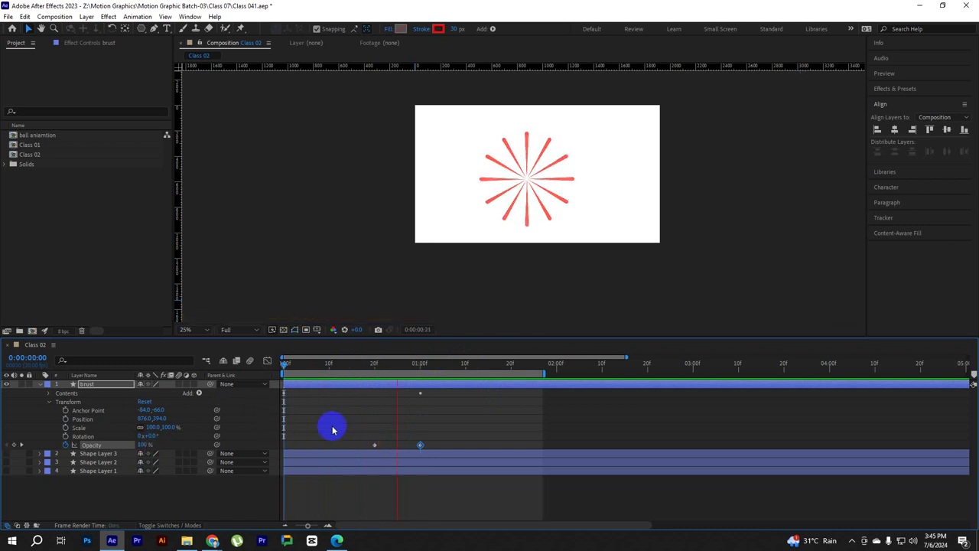
{"action": "left_click", "coordinate": [405, 374]}
Shift the Opacity keyframes a few frames earlier and preview the retimed fade
{"action": "left_click", "coordinate": [378, 373]}
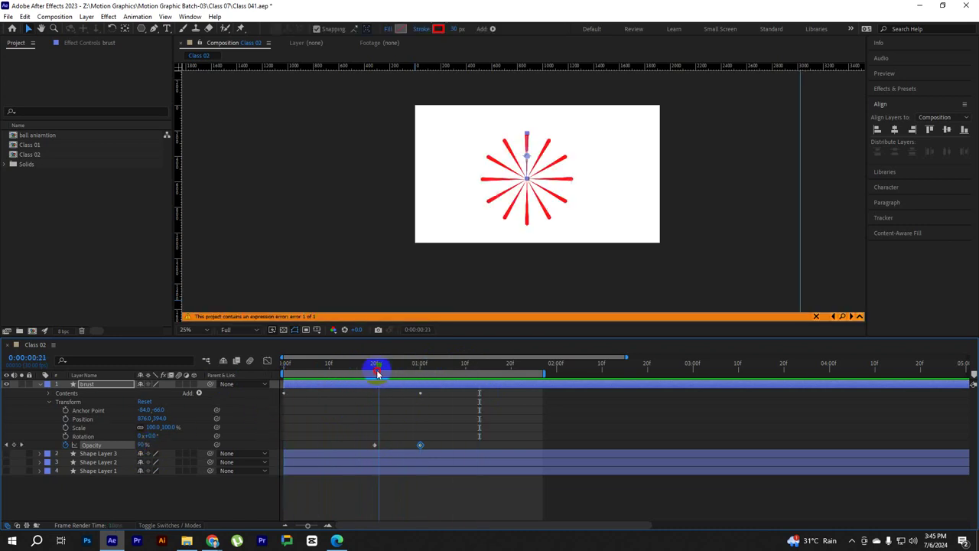
{"action": "left_click", "coordinate": [377, 444]}
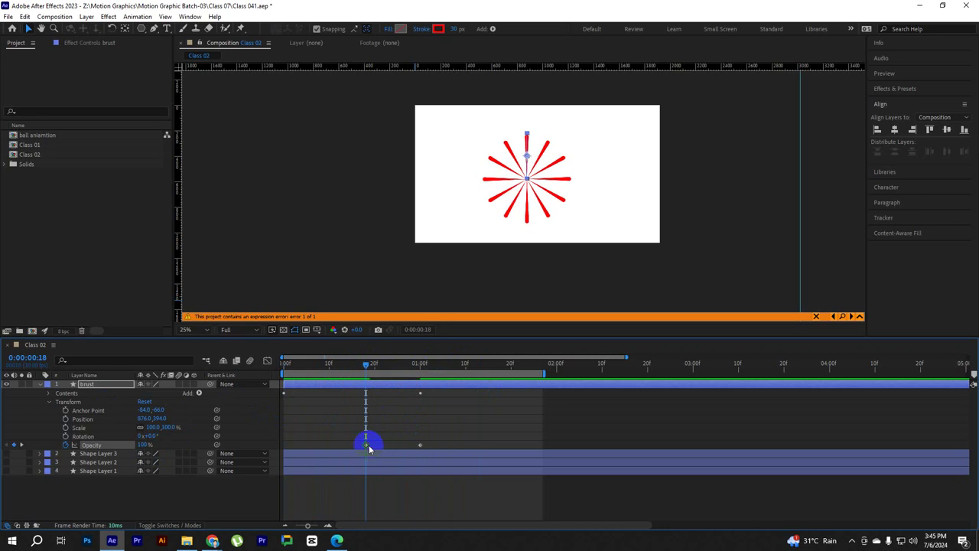
{"action": "left_click_drag", "start_coordinate": [419, 447], "coordinate": [411, 444]}
{"action": "left_click", "coordinate": [367, 389]}
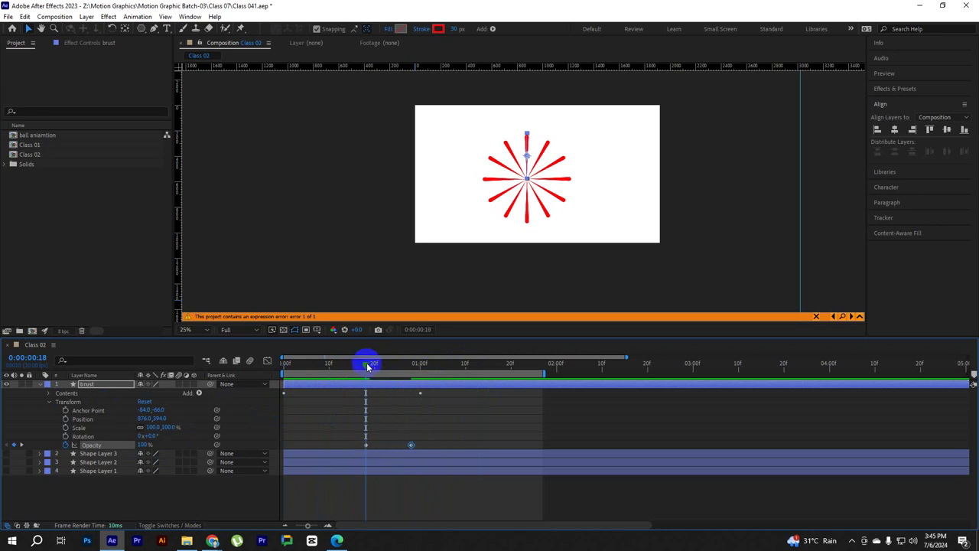
{"action": "key", "text": "space"}
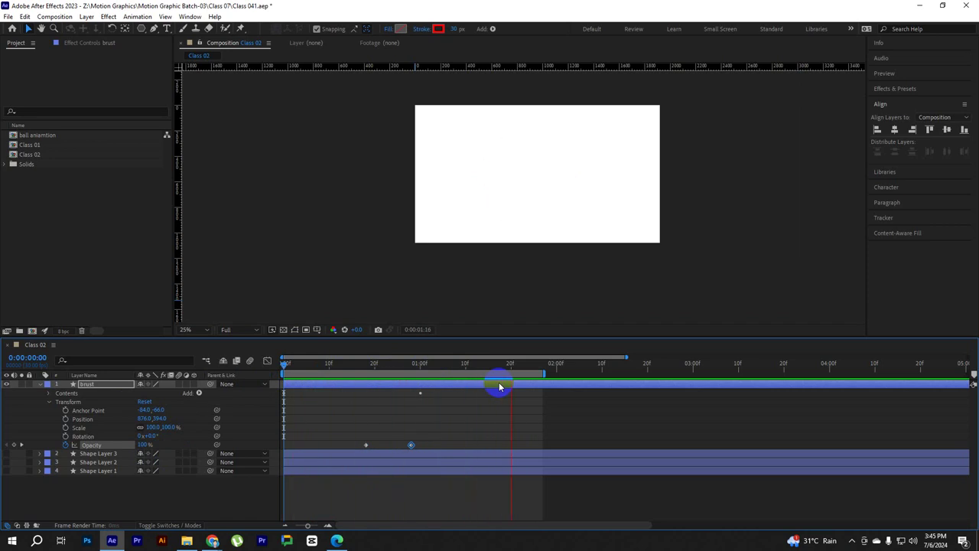
{"action": "left_click", "coordinate": [320, 394]}
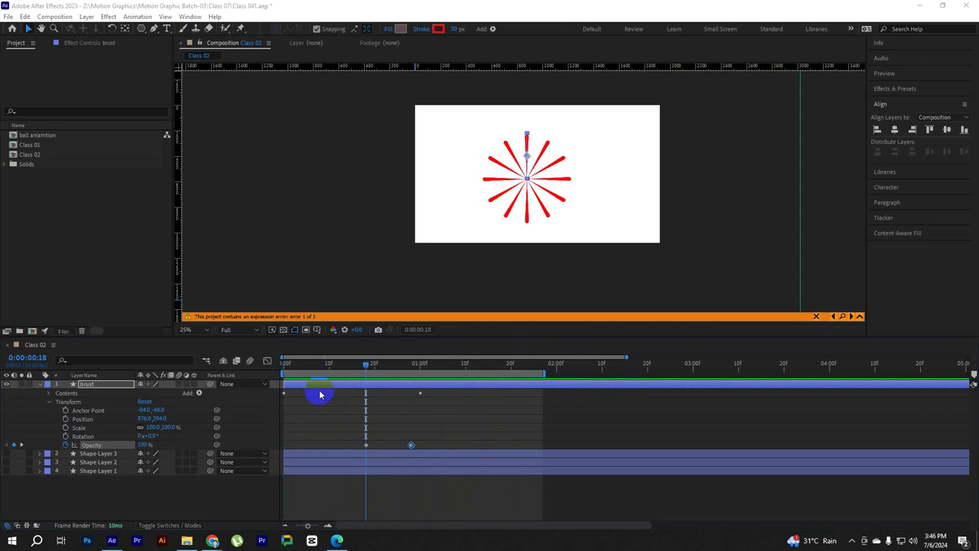
Return to the first frame and preview the burst fading out
{"action": "left_click_drag", "start_coordinate": [346, 373], "coordinate": [264, 373]}
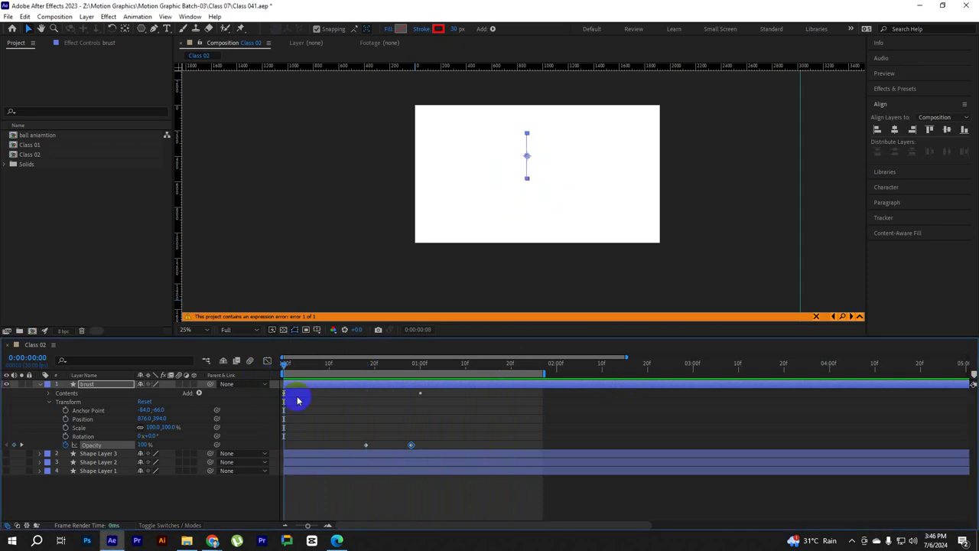
{"action": "left_click", "coordinate": [350, 399]}
{"action": "key", "text": "space"}
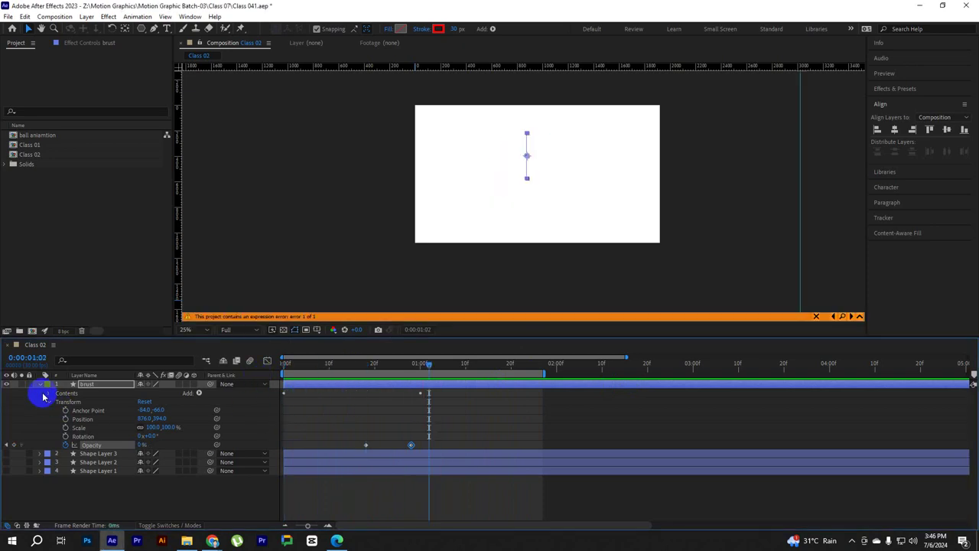
Fold the brust layer's properties, dismiss the Add menu without adding anything, and deselect the layer
{"action": "left_click", "coordinate": [41, 386]}
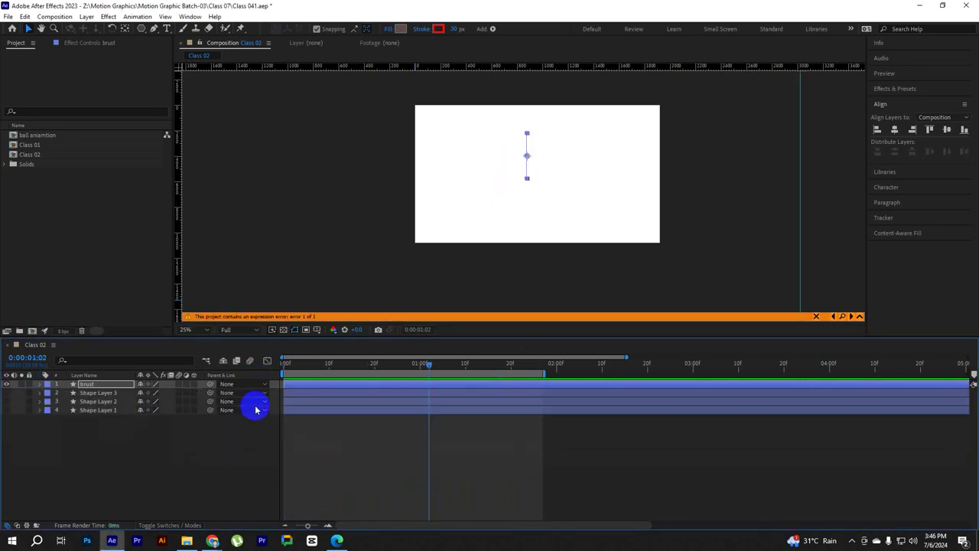
{"action": "left_click", "coordinate": [40, 389]}
{"action": "left_click", "coordinate": [198, 392]}
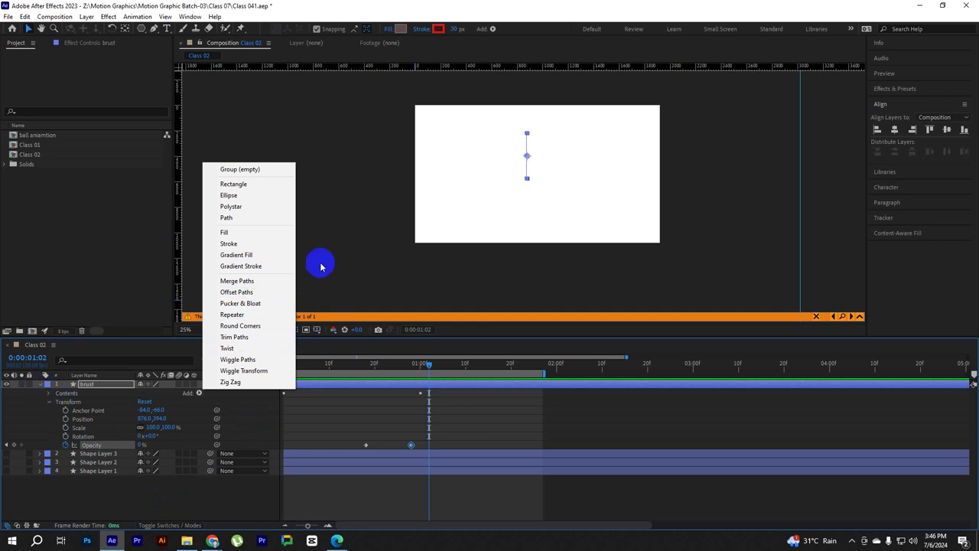
{"action": "left_click", "coordinate": [283, 339]}
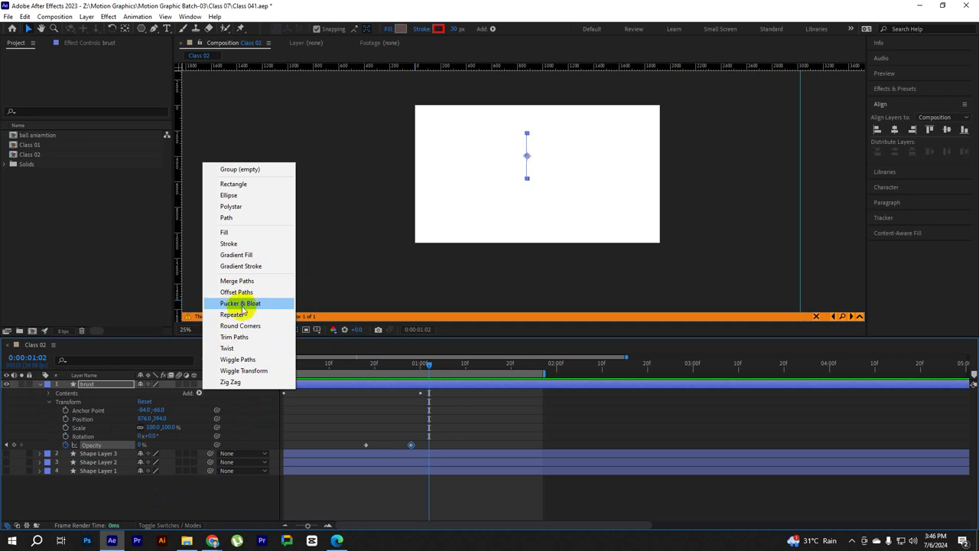
{"action": "left_click", "coordinate": [42, 387]}
{"action": "left_click", "coordinate": [111, 497]}
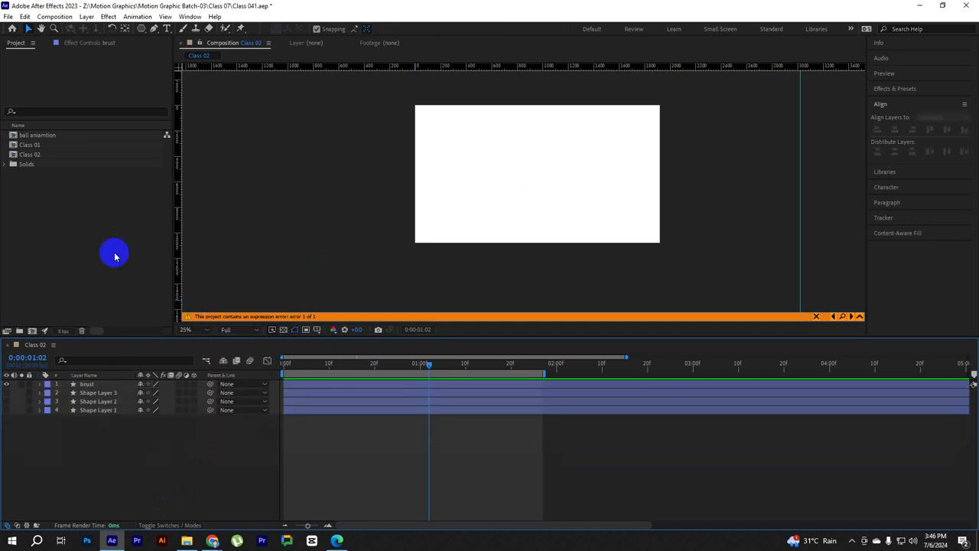
Draw a pentagon with the Polygon tool and set its Stroke to None
{"action": "left_click", "coordinate": [140, 31]}
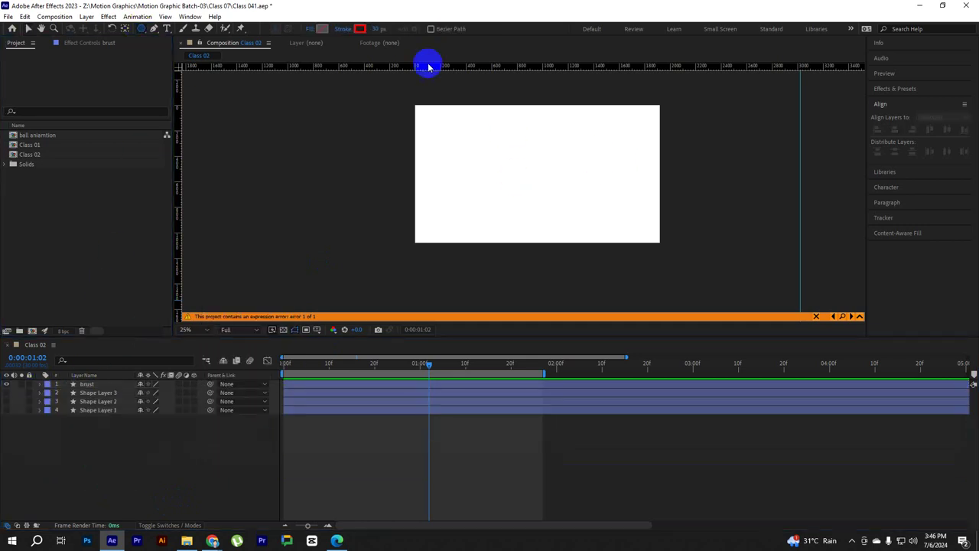
{"action": "left_click_drag", "start_coordinate": [498, 160], "coordinate": [540, 196]}
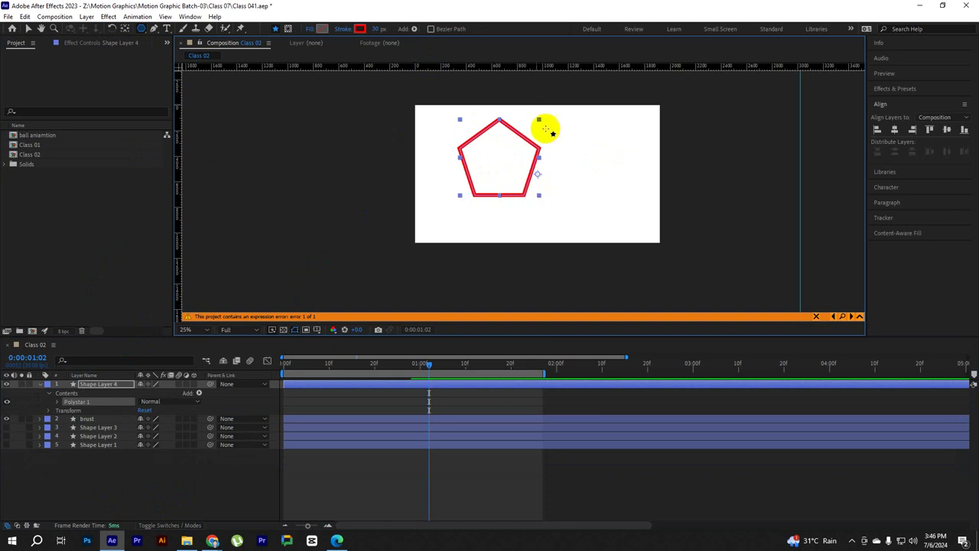
{"action": "left_click", "coordinate": [360, 28]}
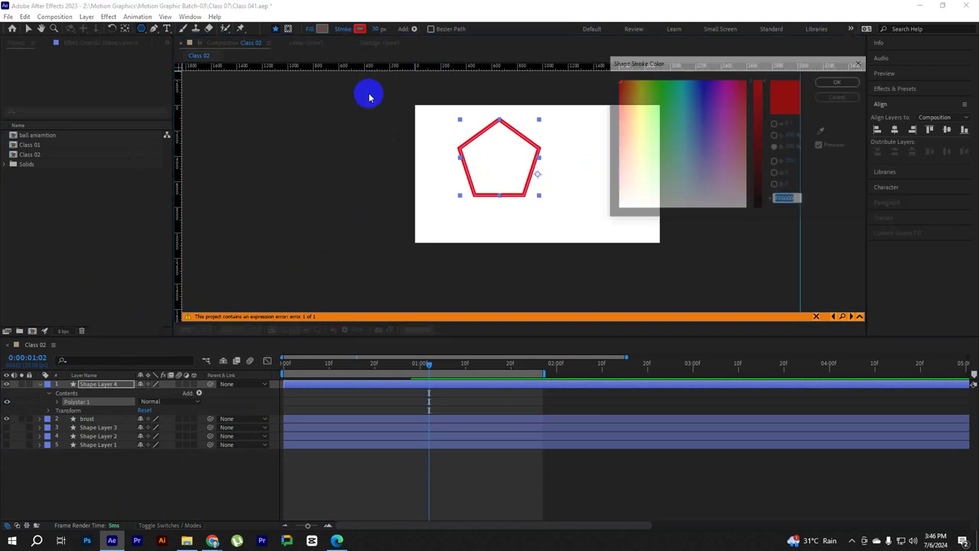
{"action": "left_click", "coordinate": [839, 97]}
{"action": "left_click", "coordinate": [341, 29]}
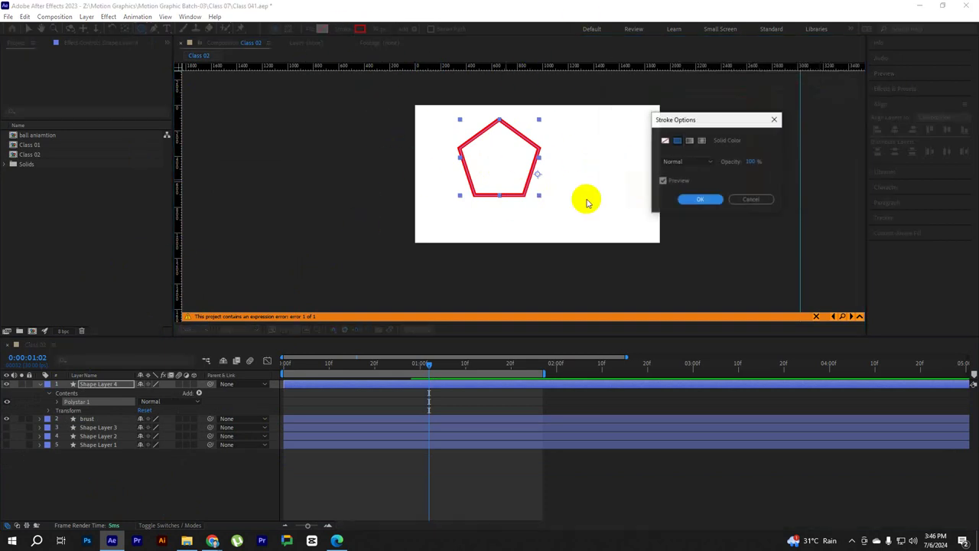
{"action": "left_click", "coordinate": [664, 140]}
{"action": "left_click", "coordinate": [697, 201]}
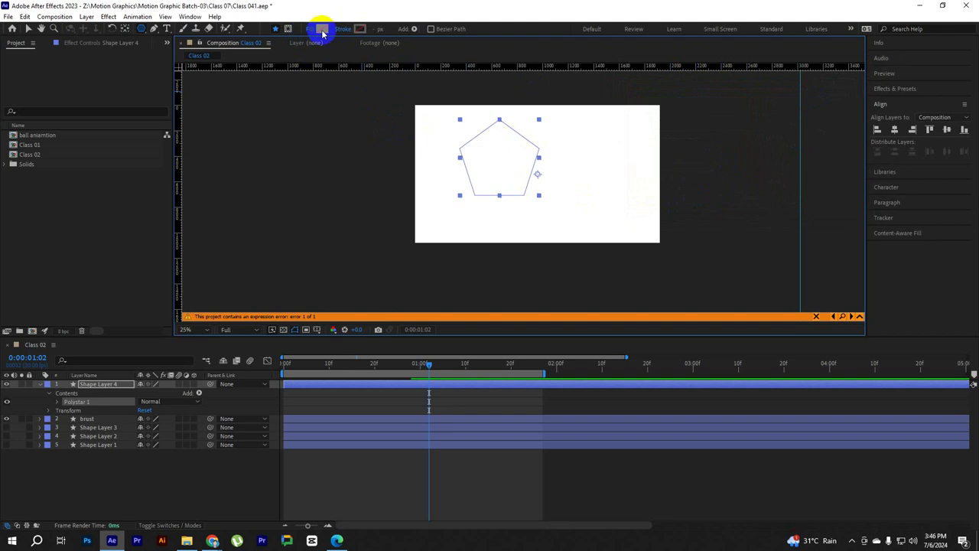
Set the pentagon's Fill colour to red and return to the Selection tool
{"action": "left_click", "coordinate": [322, 29]}
{"action": "left_click", "coordinate": [706, 135]}
{"action": "left_click", "coordinate": [834, 81]}
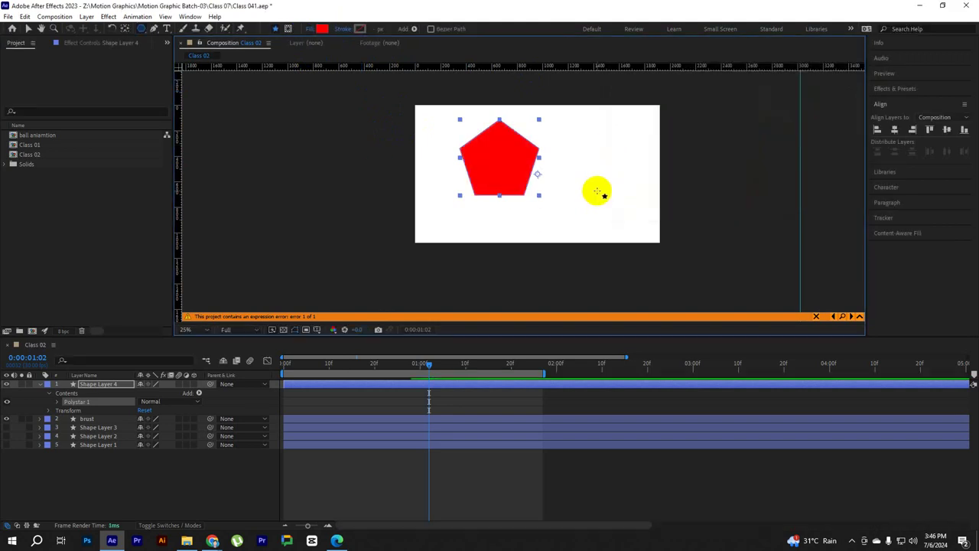
{"action": "left_click", "coordinate": [125, 28]}
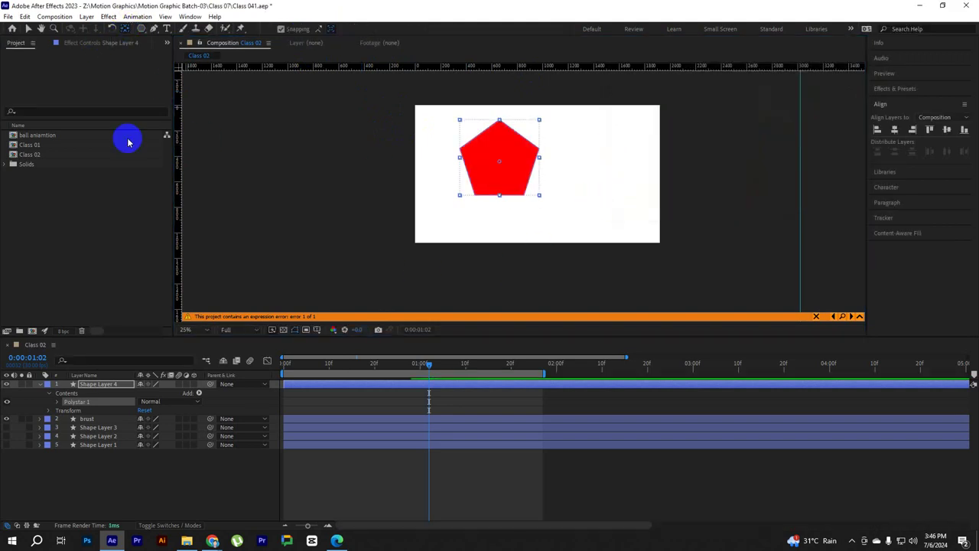
Add a Pucker & Bloat operator to the pentagon and reveal its Amount
{"action": "left_click", "coordinate": [199, 392]}
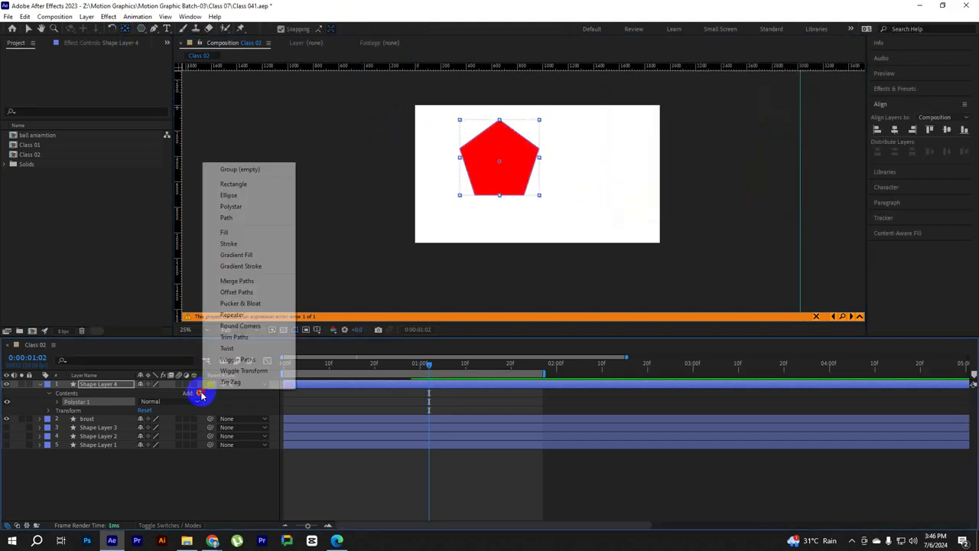
{"action": "left_click", "coordinate": [246, 326]}
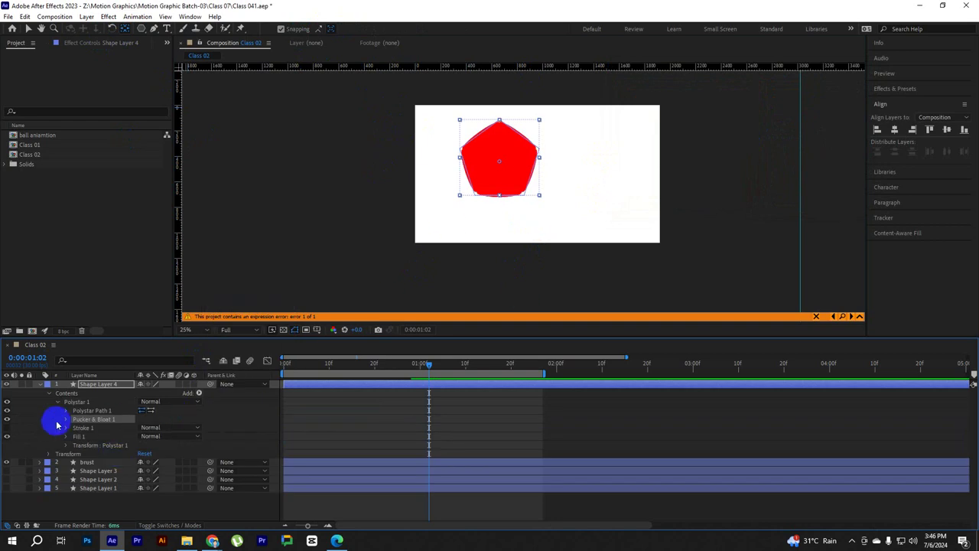
{"action": "left_click", "coordinate": [67, 420]}
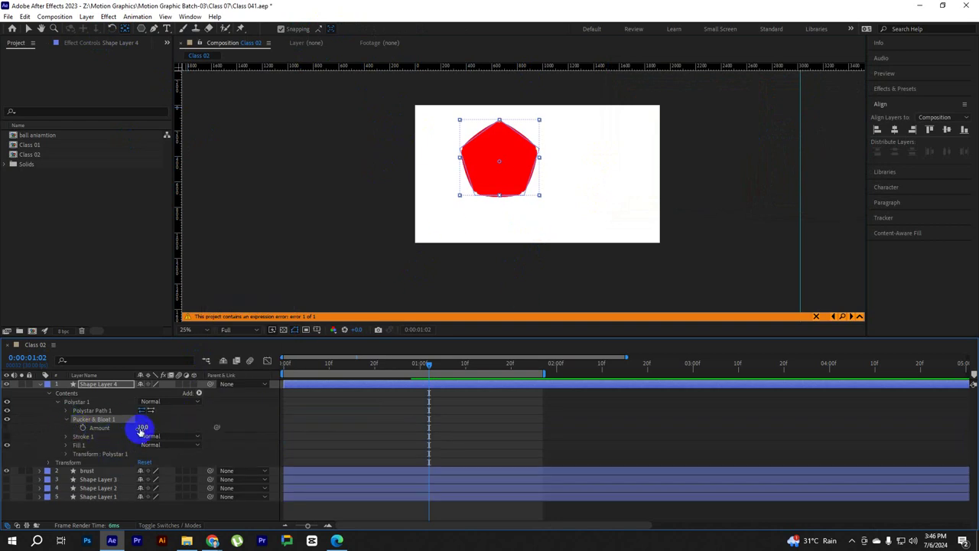
Scrub Amount positive for a five-petal flower, negative for a spiky star, then back to 0
{"action": "left_click_drag", "start_coordinate": [141, 431], "coordinate": [163, 432]}
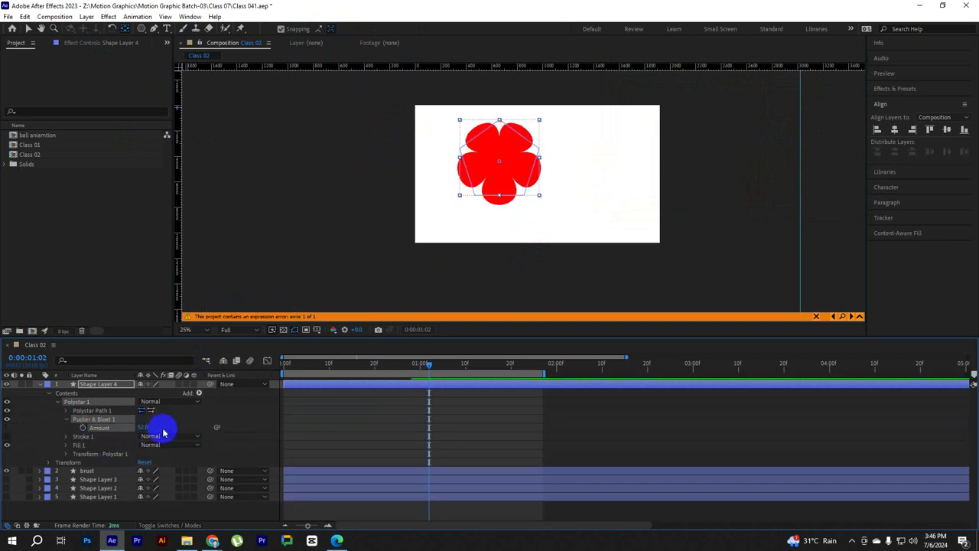
{"action": "left_click_drag", "start_coordinate": [146, 427], "coordinate": [173, 430]}
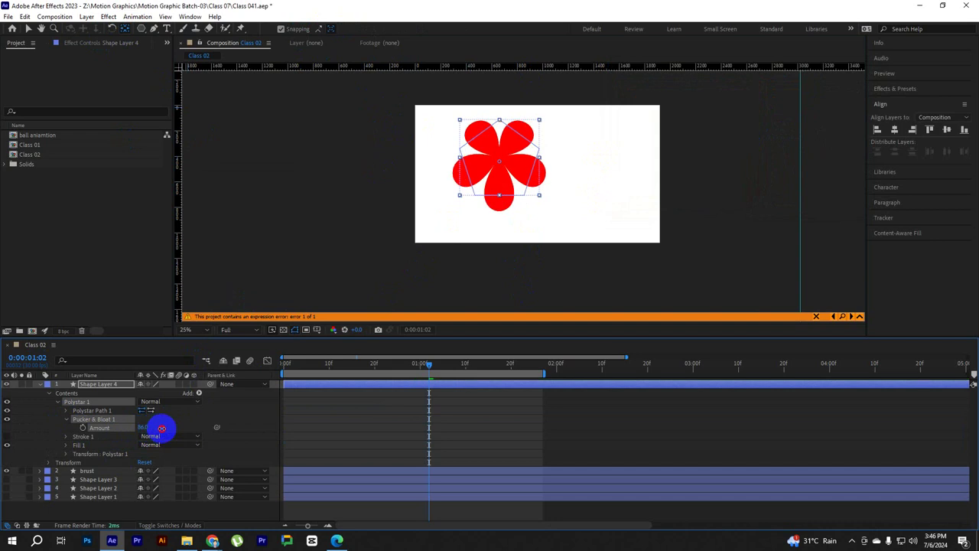
{"action": "scroll", "coordinate": [498, 161], "scroll_direction": "up", "scroll_amount": 3}
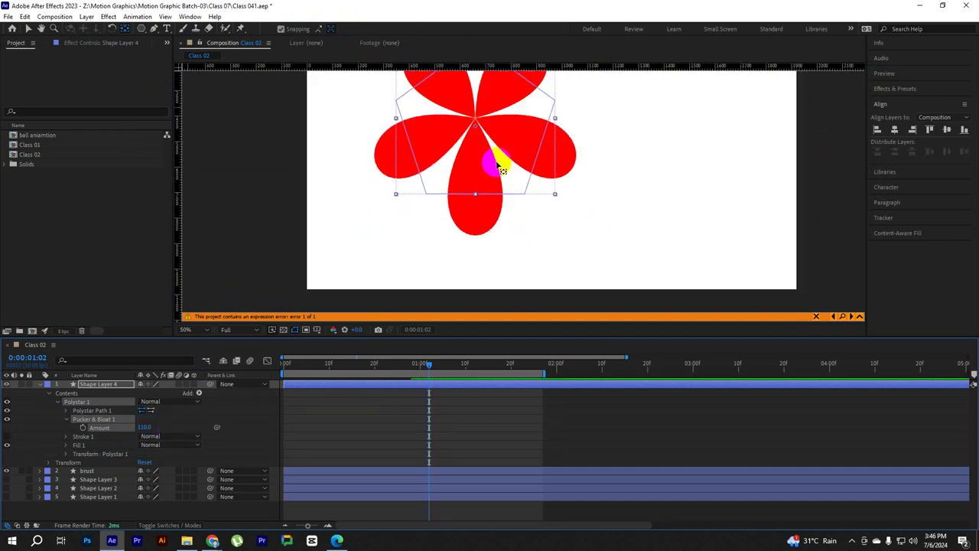
{"action": "scroll", "coordinate": [509, 180], "scroll_direction": "down", "scroll_amount": 1}
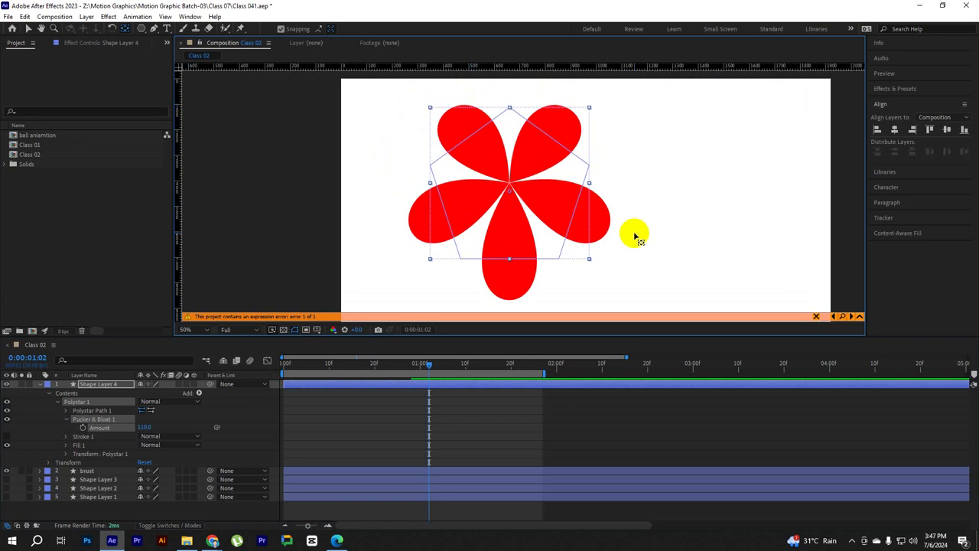
{"action": "left_click", "coordinate": [135, 390]}
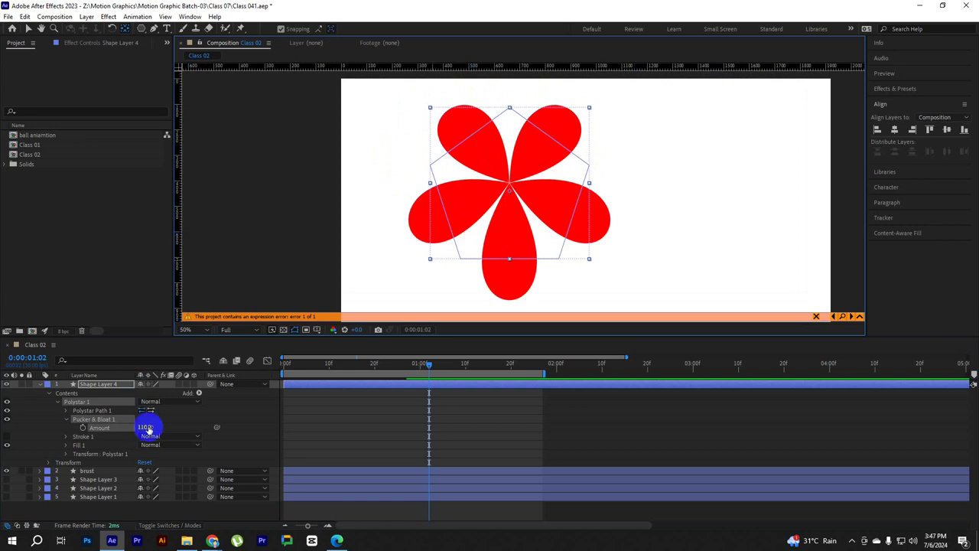
{"action": "mouse_move", "coordinate": [148, 429]}
{"action": "left_mouse_down"}
{"action": "mouse_move", "coordinate": [17, 441]}
{"action": "mouse_move", "coordinate": [107, 443]}
{"action": "mouse_move", "coordinate": [146, 426]}
{"action": "left_mouse_up"}
Keyframe Pucker & Bloat Amount at 0 on the first frame and 100 at 0:20
{"action": "scroll", "coordinate": [581, 152], "scroll_direction": "down", "scroll_amount": 4}
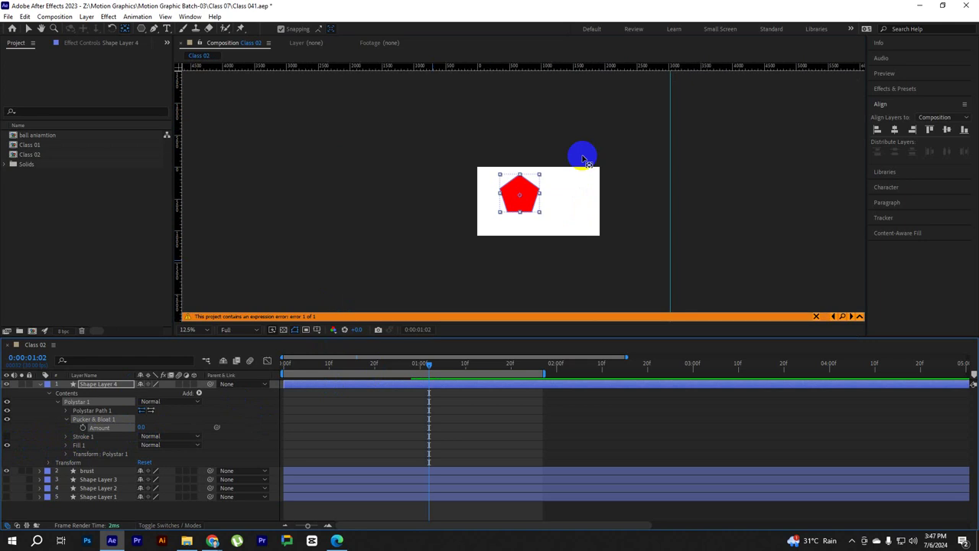
{"action": "scroll", "coordinate": [519, 235], "scroll_direction": "up", "scroll_amount": 1}
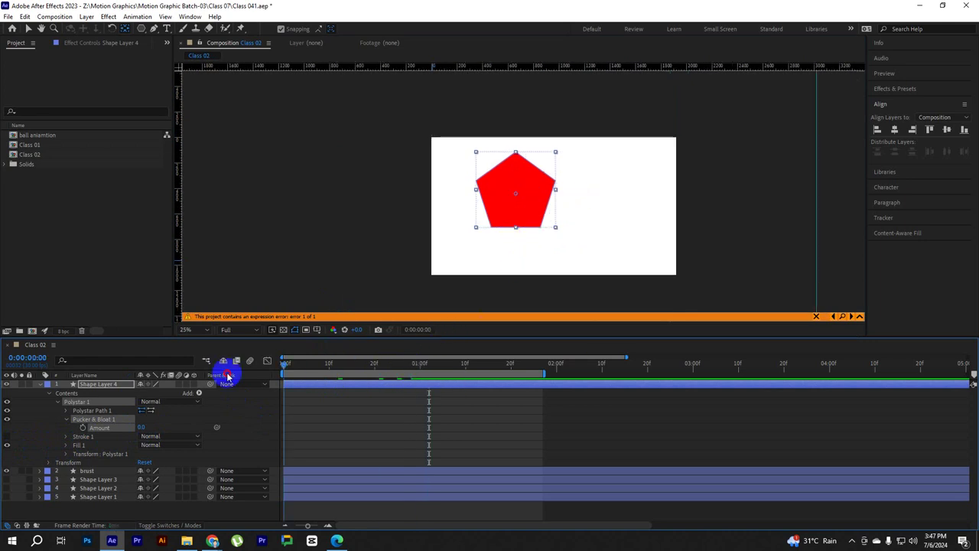
{"action": "key", "text": "Home"}
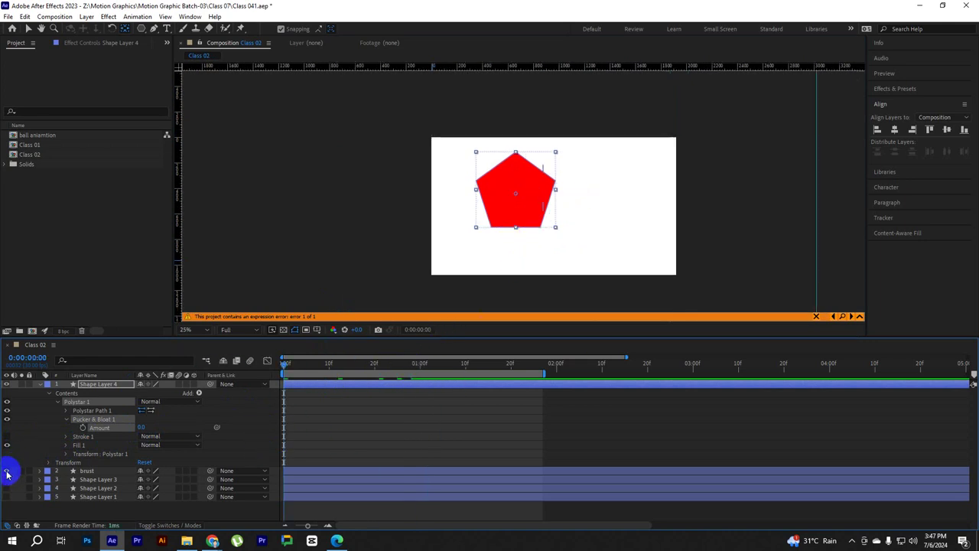
{"action": "left_click", "coordinate": [82, 427]}
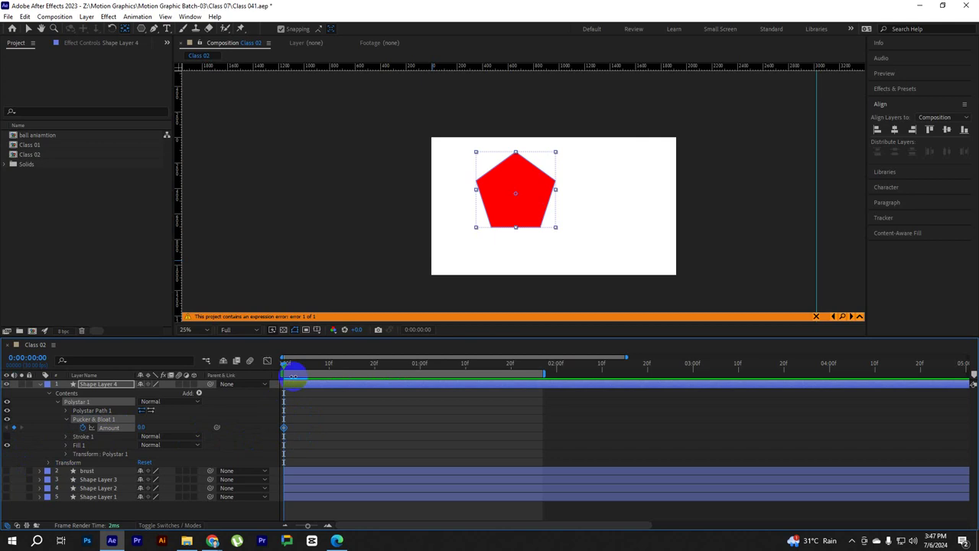
{"action": "left_click_drag", "start_coordinate": [293, 375], "coordinate": [364, 373]}
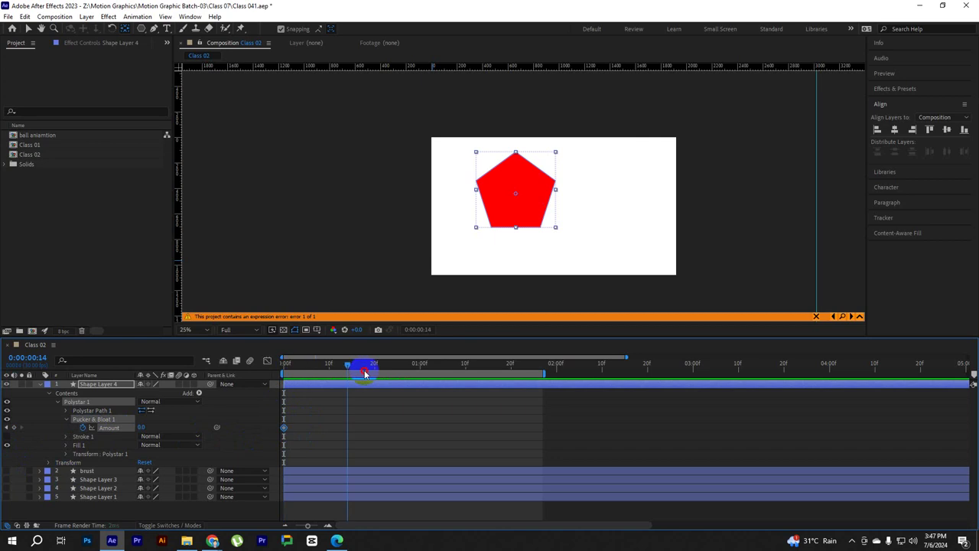
{"action": "left_click", "coordinate": [144, 427]}
{"action": "key", "text": "Return"}
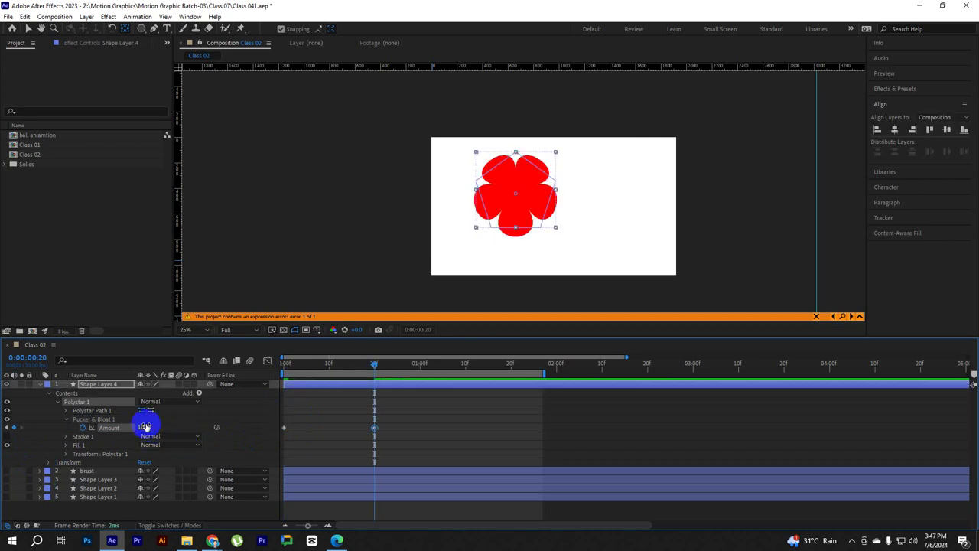
{"action": "left_click_drag", "start_coordinate": [143, 427], "coordinate": [240, 429]}
Preview the flower morph, then set Amount to -50 at 1:04 for a star
{"action": "left_click_drag", "start_coordinate": [368, 364], "coordinate": [284, 364]}
{"action": "key", "text": "space"}
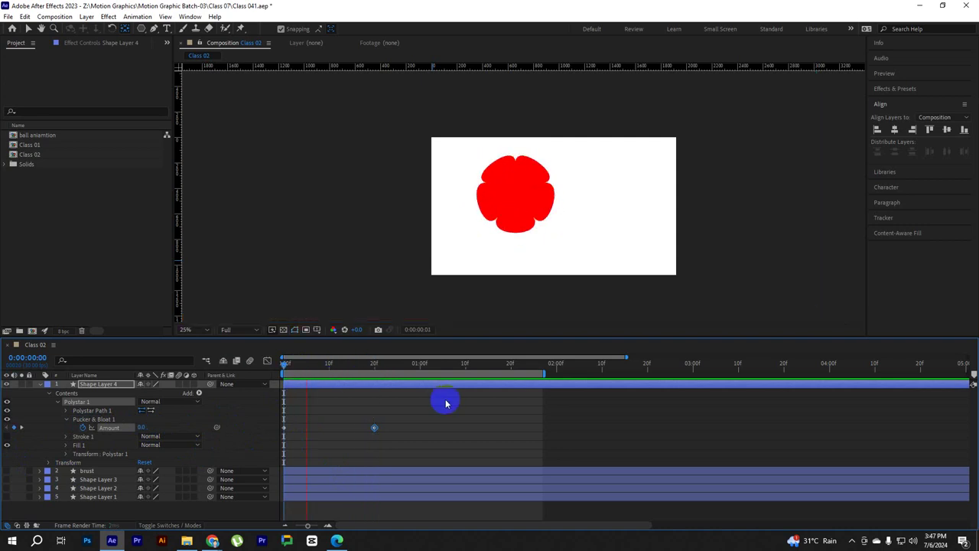
{"action": "left_click_drag", "start_coordinate": [438, 367], "coordinate": [447, 367]}
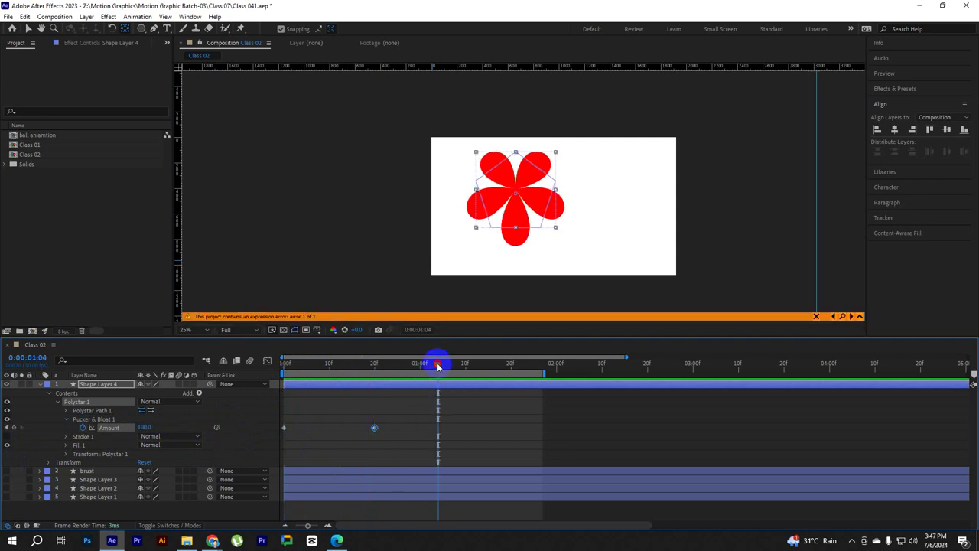
{"action": "left_click", "coordinate": [145, 427]}
{"action": "type", "text": "-50"}
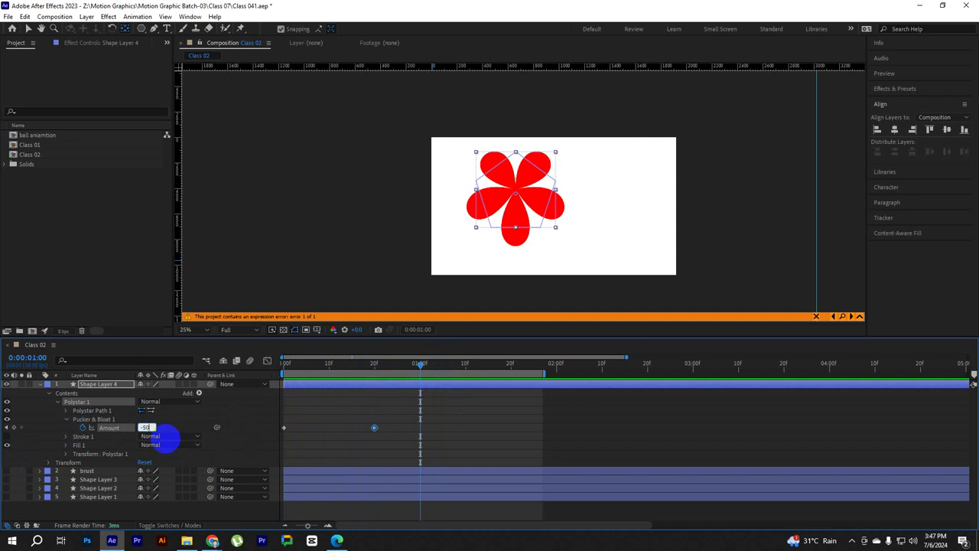
{"action": "key", "text": "Return"}
At 1:20, bloat Amount until the shape fills the frame, then preview the whole morph
{"action": "key", "text": "space"}
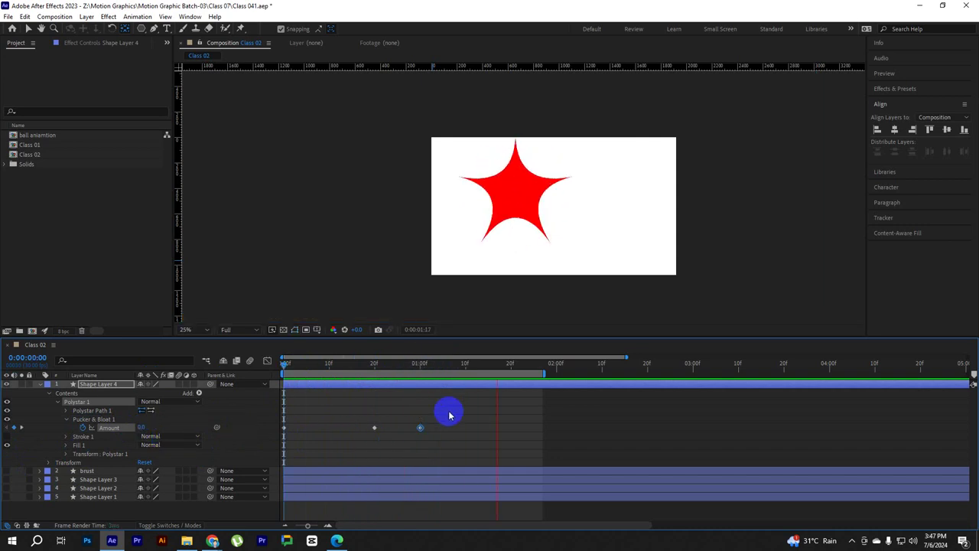
{"action": "left_click", "coordinate": [497, 365]}
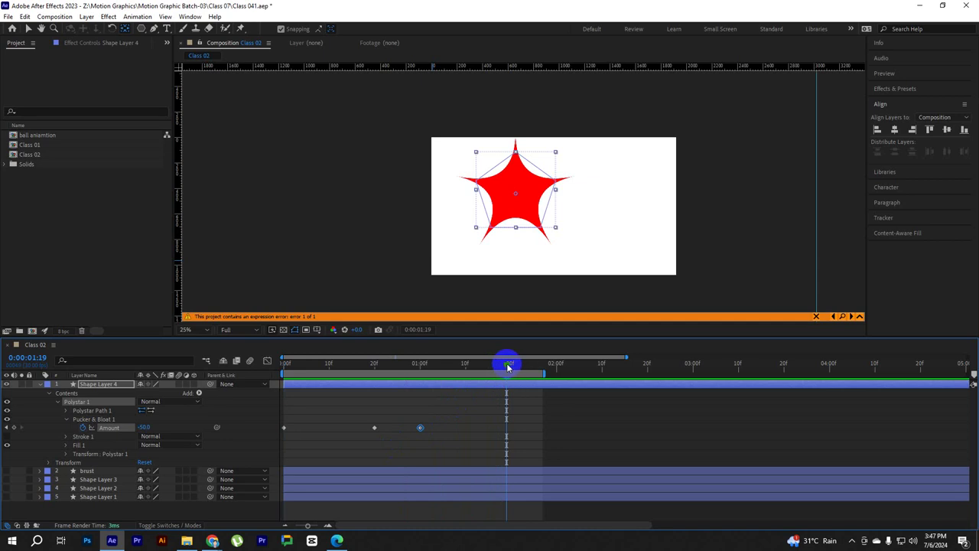
{"action": "left_click_drag", "start_coordinate": [507, 366], "coordinate": [510, 367]}
{"action": "mouse_move", "coordinate": [146, 427]}
{"action": "left_mouse_down"}
{"action": "mouse_move", "coordinate": [405, 429]}
{"action": "mouse_move", "coordinate": [859, 405]}
{"action": "left_mouse_up"}
{"action": "mouse_move", "coordinate": [145, 427]}
{"action": "left_mouse_down"}
{"action": "mouse_move", "coordinate": [648, 416]}
{"action": "mouse_move", "coordinate": [870, 389]}
{"action": "left_mouse_up"}
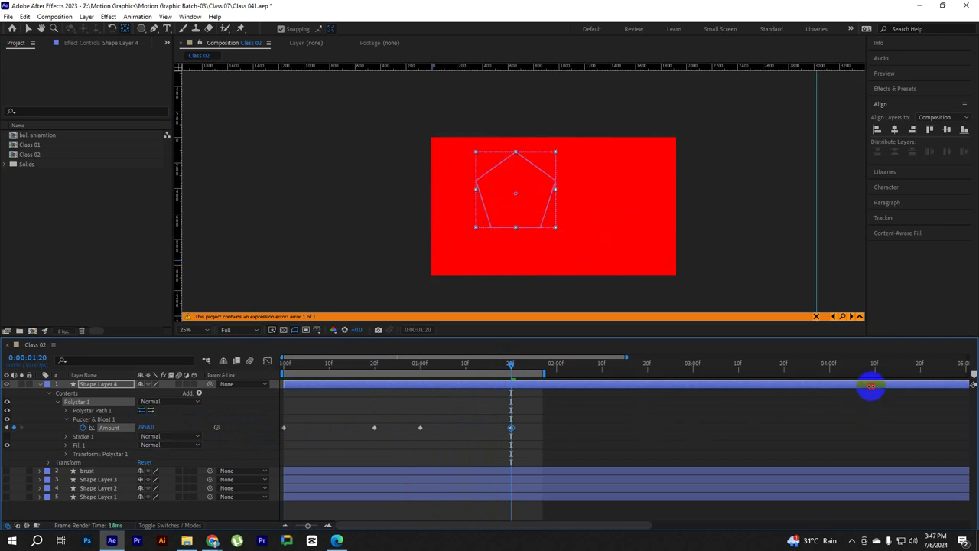
{"action": "key", "text": "space"}
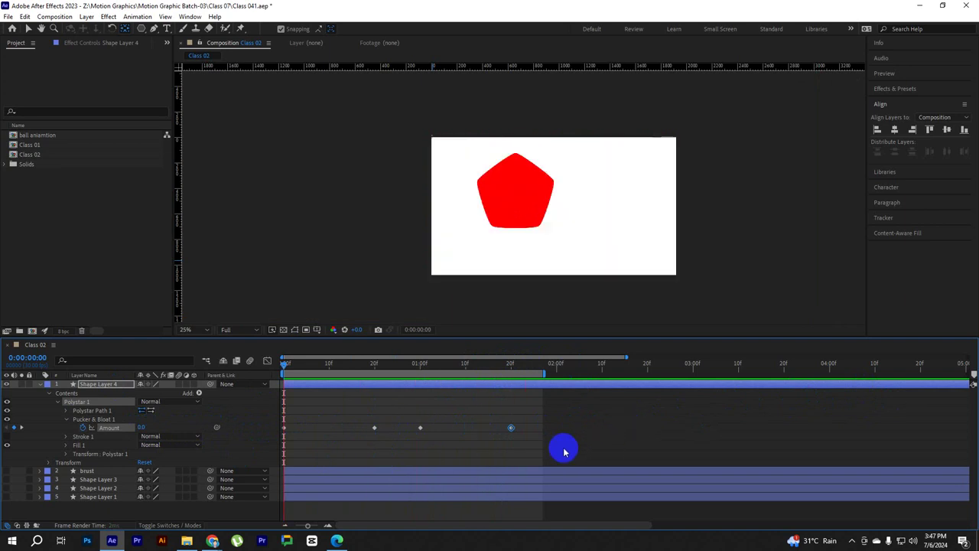
{"action": "key", "text": "space"}
{"action": "left_click_drag", "start_coordinate": [545, 372], "coordinate": [534, 372]}
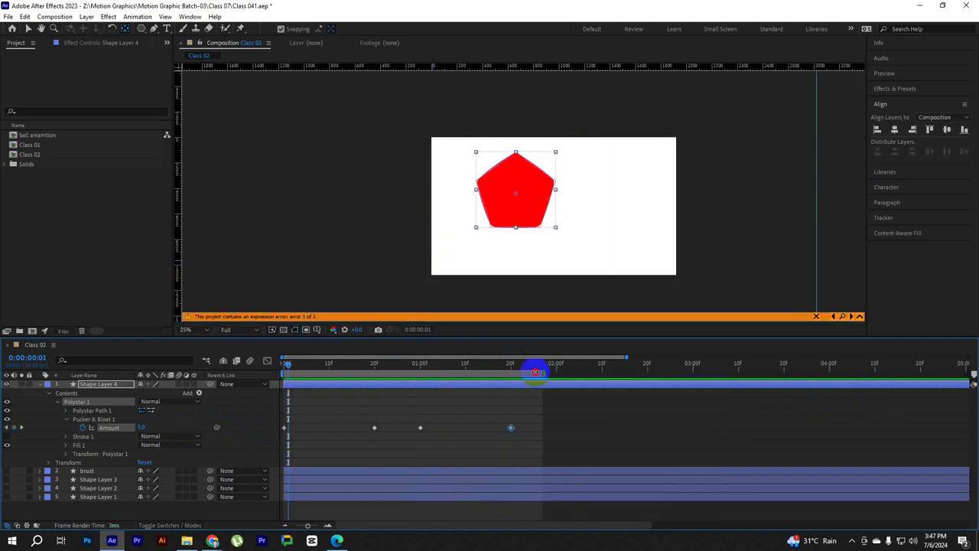
Zoom the timeline out to ten seconds, preview the morph, return to the start, and open Add contents
{"action": "left_click_drag", "start_coordinate": [308, 525], "coordinate": [295, 524]}
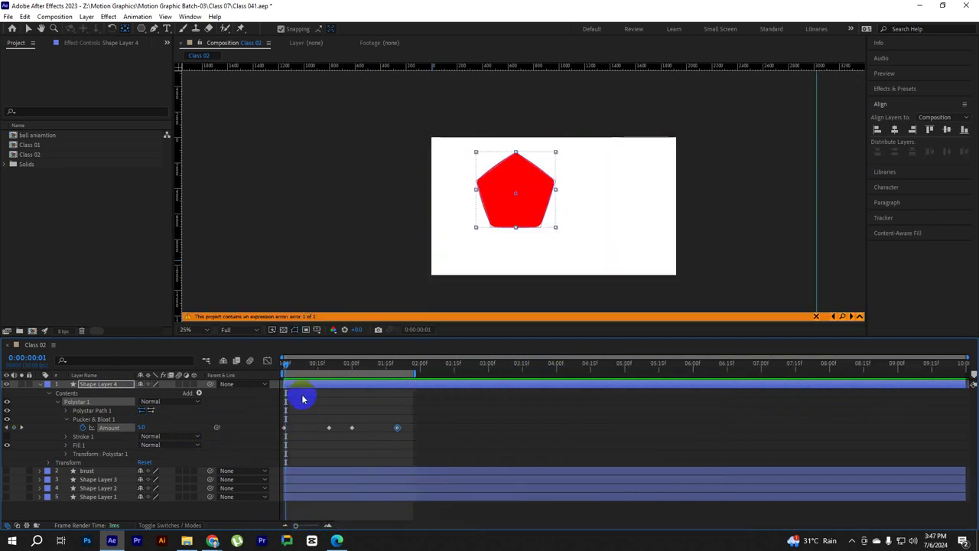
{"action": "key", "text": "space"}
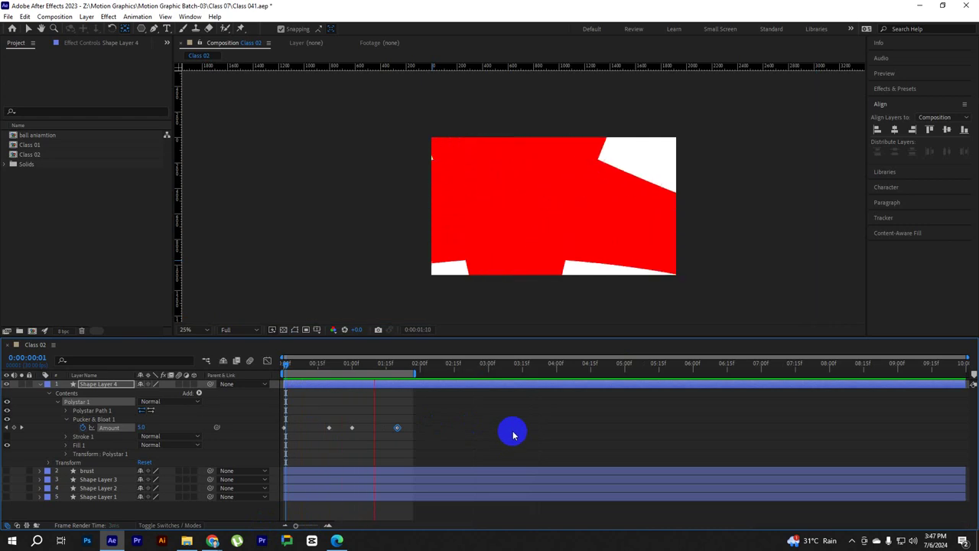
{"action": "left_click", "coordinate": [511, 438]}
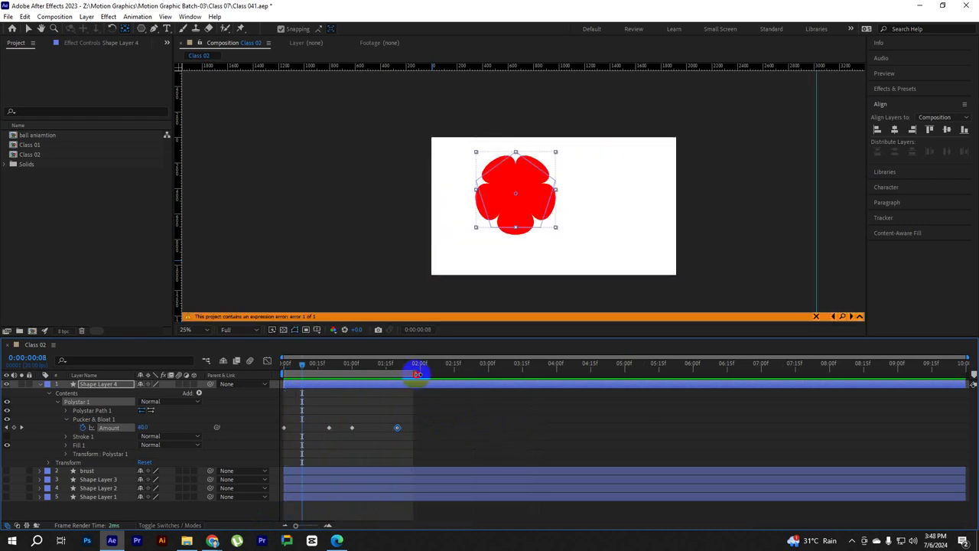
{"action": "left_click_drag", "start_coordinate": [306, 370], "coordinate": [228, 397]}
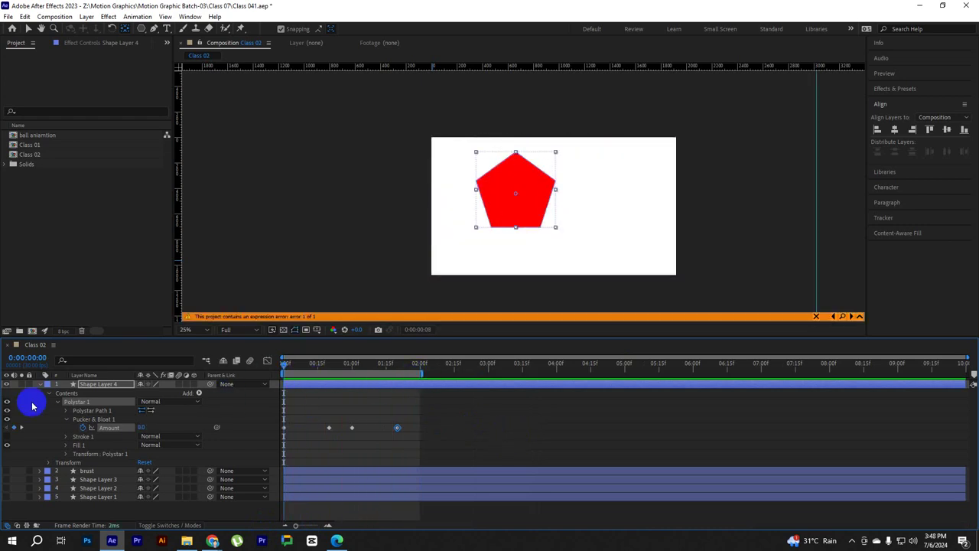
{"action": "left_click", "coordinate": [199, 392]}
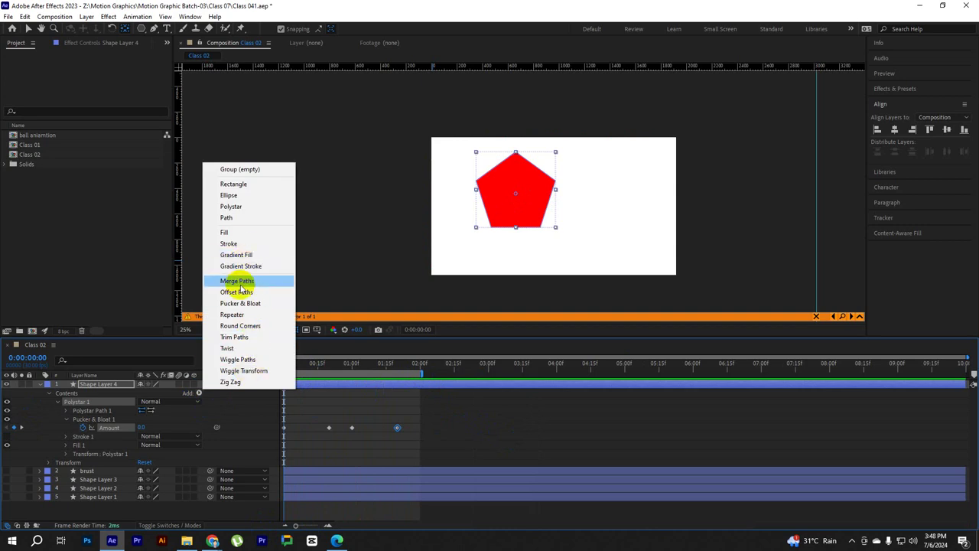
Add a second fill, Fill 2, coloured yellow-green BFE50D
{"action": "left_click", "coordinate": [226, 233]}
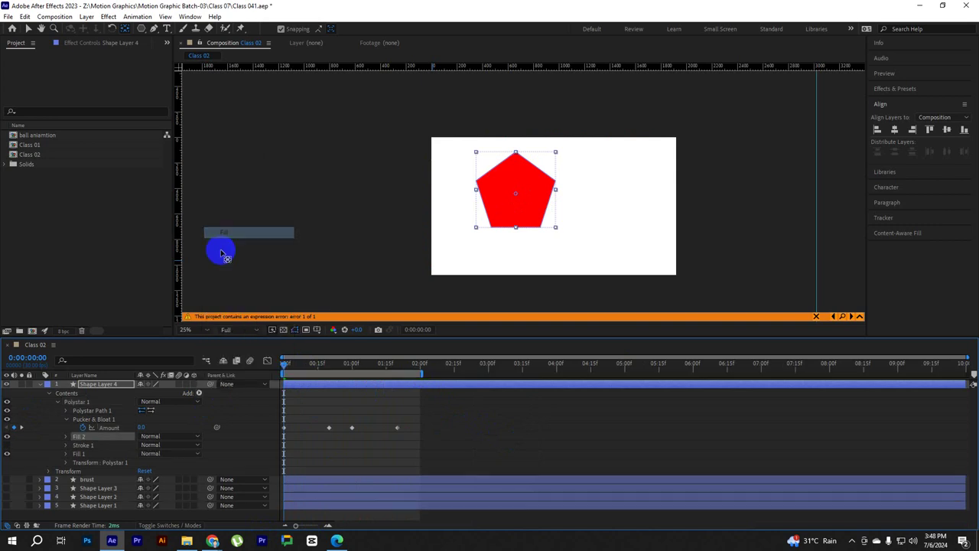
{"action": "left_click", "coordinate": [65, 436]}
{"action": "left_click", "coordinate": [143, 462]}
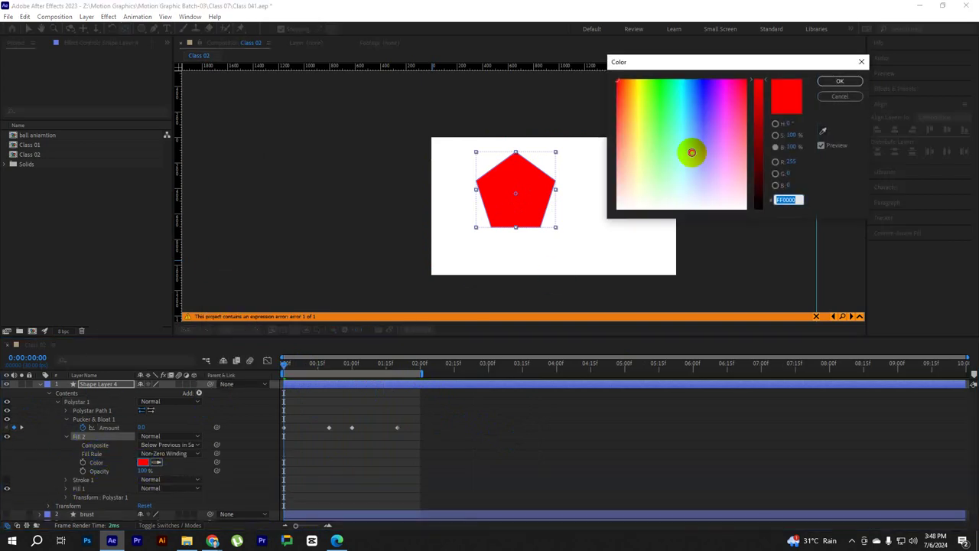
{"action": "mouse_move", "coordinate": [690, 148]}
{"action": "left_mouse_down"}
{"action": "mouse_move", "coordinate": [754, 108]}
{"action": "mouse_move", "coordinate": [642, 86]}
{"action": "left_mouse_up"}
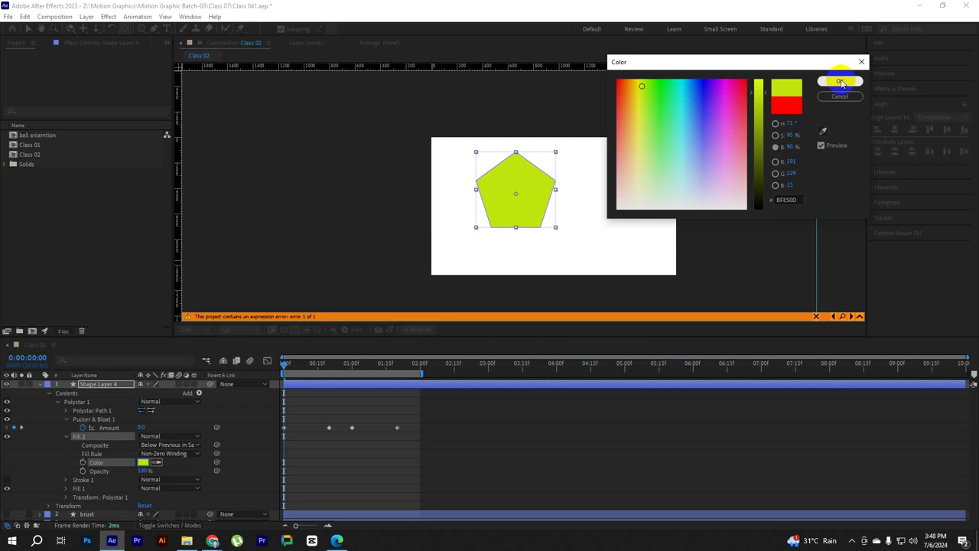
{"action": "left_click", "coordinate": [839, 81]}
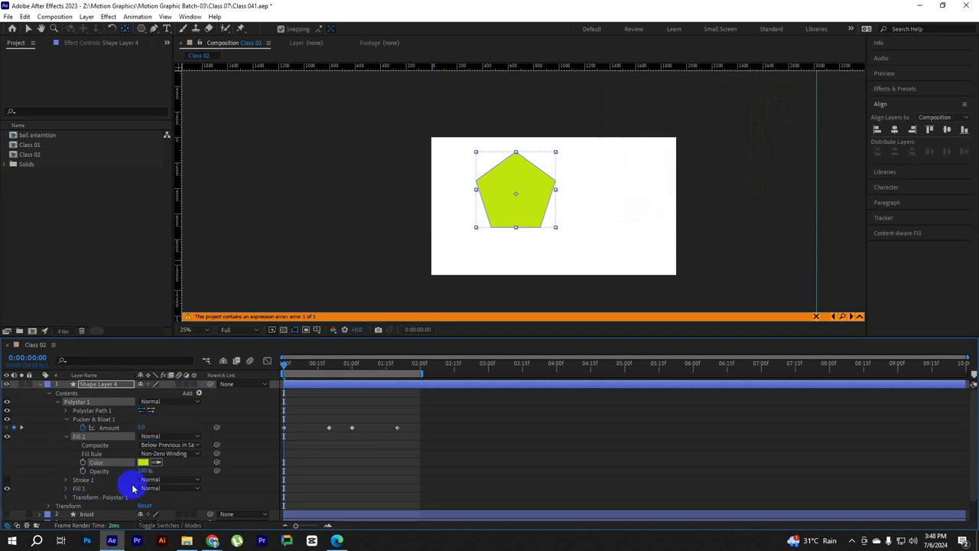
Delete and restore the shape contents with undo, then reopen the Add contents list
{"action": "key", "text": "Delete"}
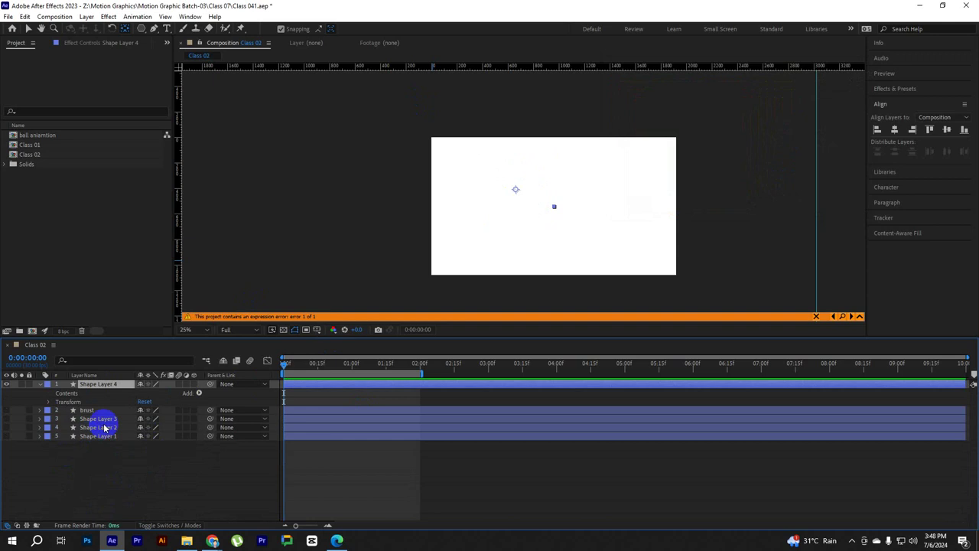
{"action": "key", "text": "ctrl+z"}
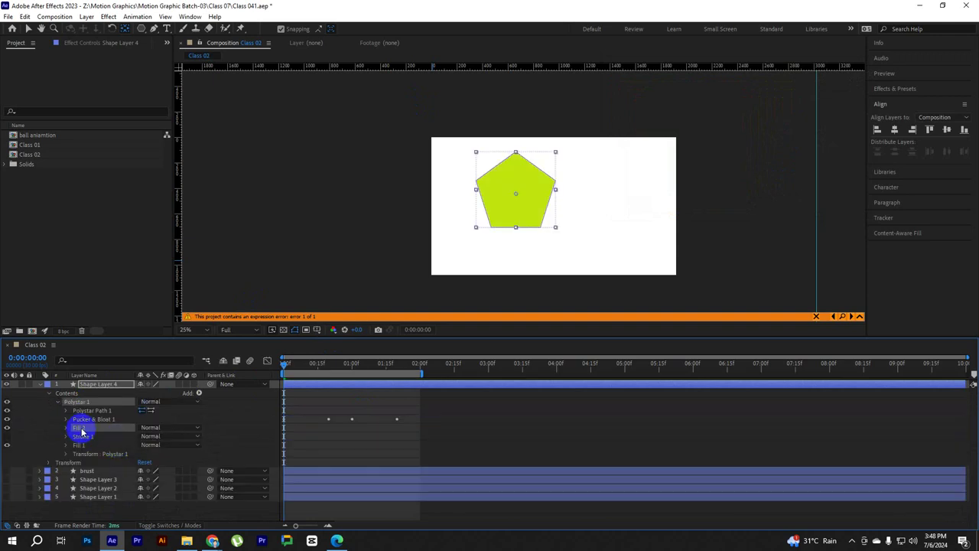
{"action": "right_click", "coordinate": [82, 429]}
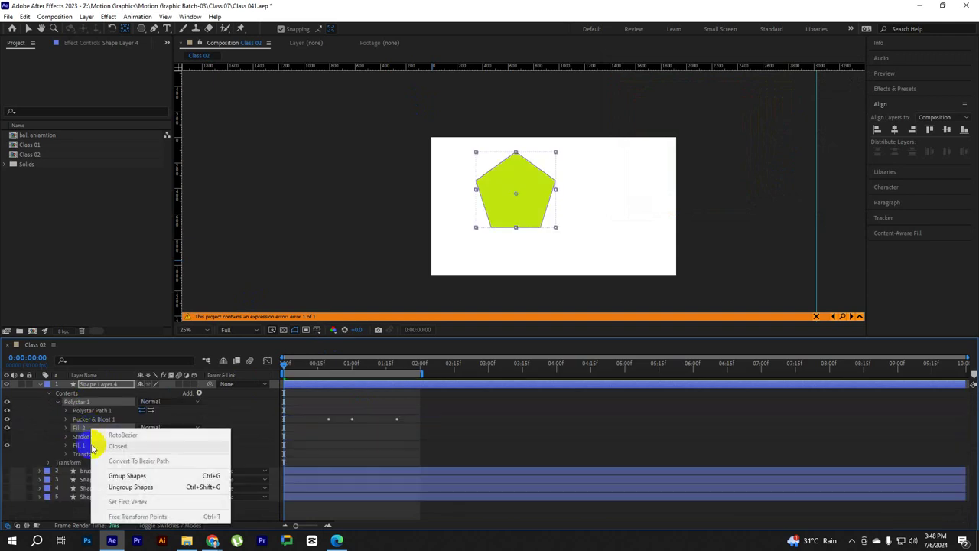
{"action": "left_click", "coordinate": [46, 437]}
{"action": "left_click", "coordinate": [77, 393]}
{"action": "left_click", "coordinate": [199, 392]}
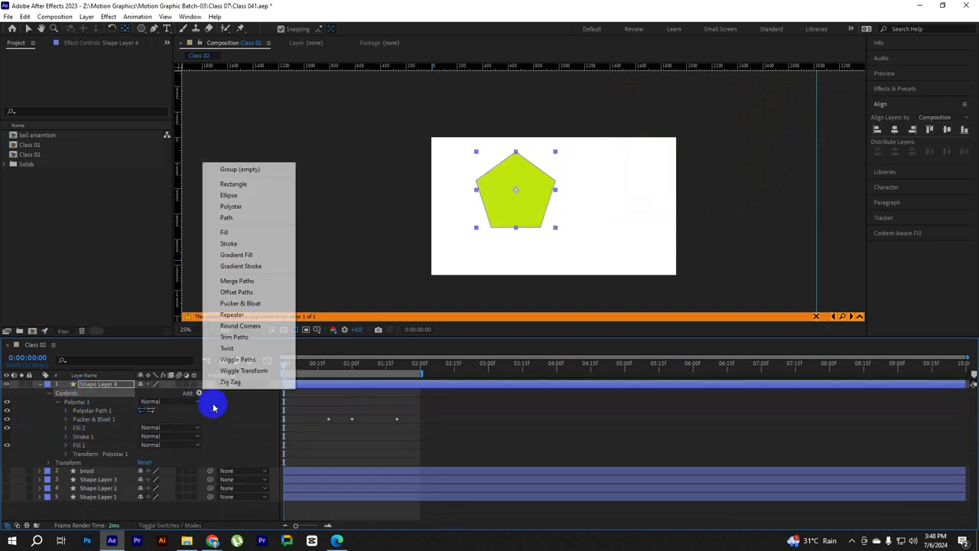
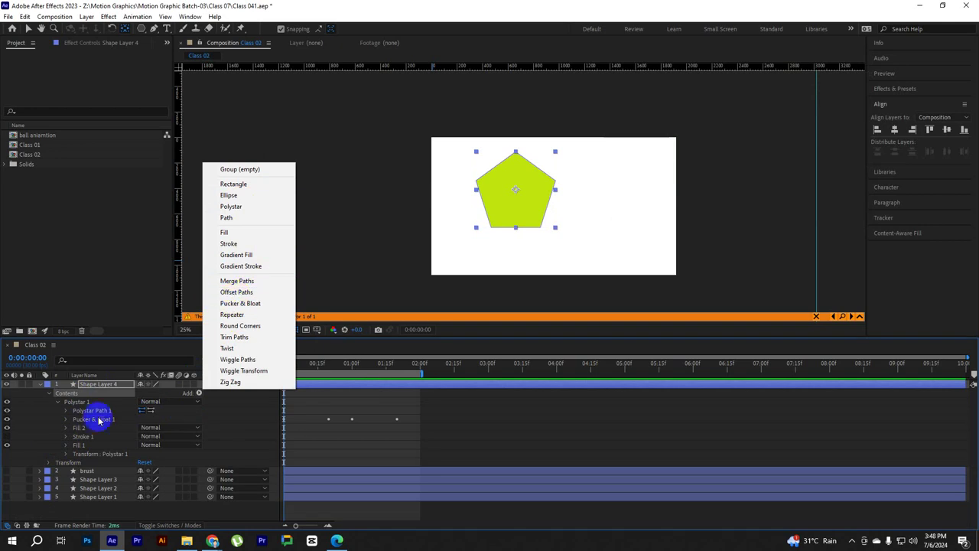
Add an Offset Paths operation to Shape Layer 4's Polystar 1 group
{"action": "left_click", "coordinate": [40, 383]}
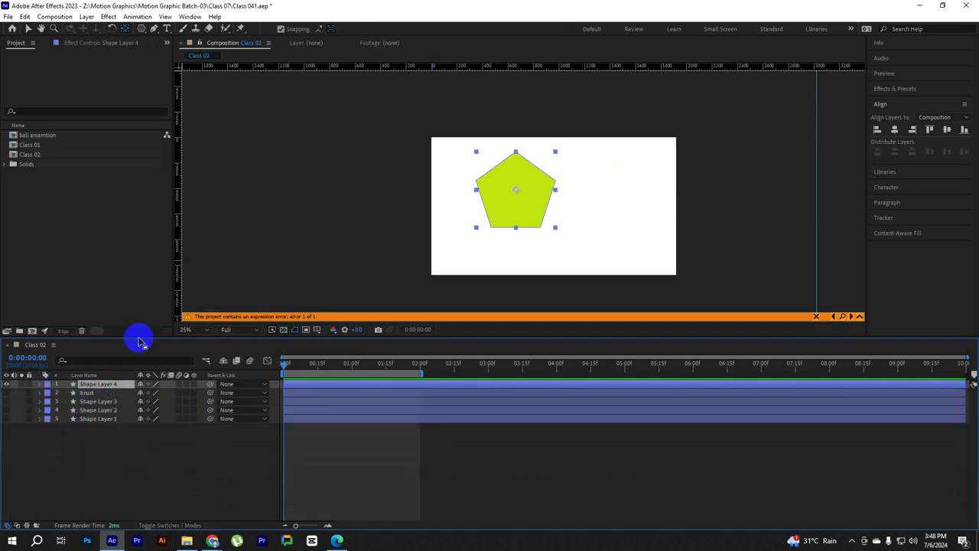
{"action": "key", "text": "F2"}
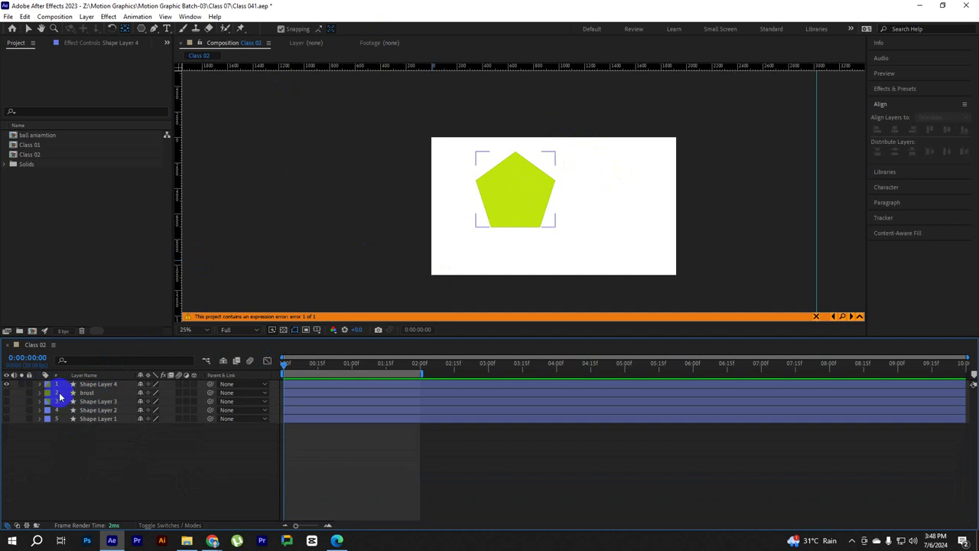
{"action": "left_click", "coordinate": [40, 383]}
{"action": "left_click", "coordinate": [76, 402]}
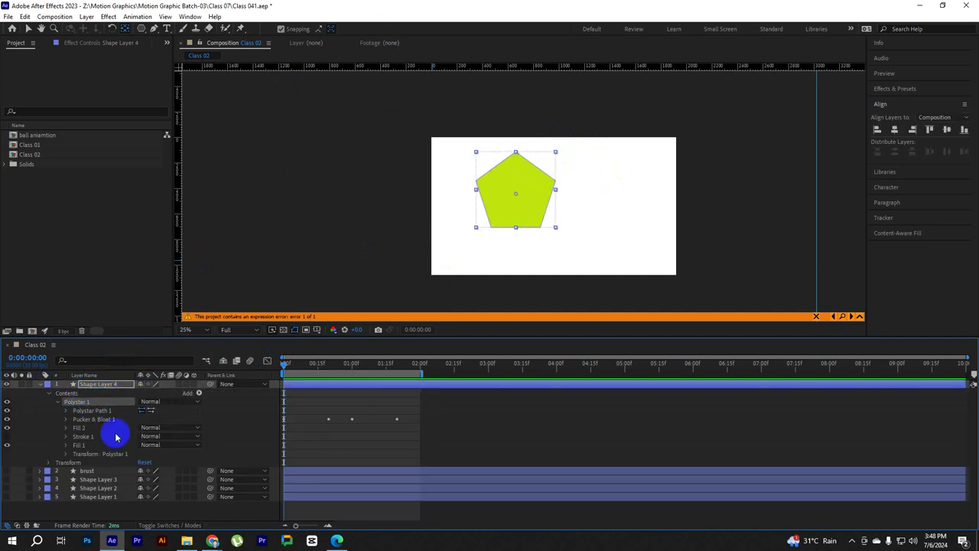
{"action": "left_click", "coordinate": [197, 396]}
{"action": "left_click", "coordinate": [260, 294]}
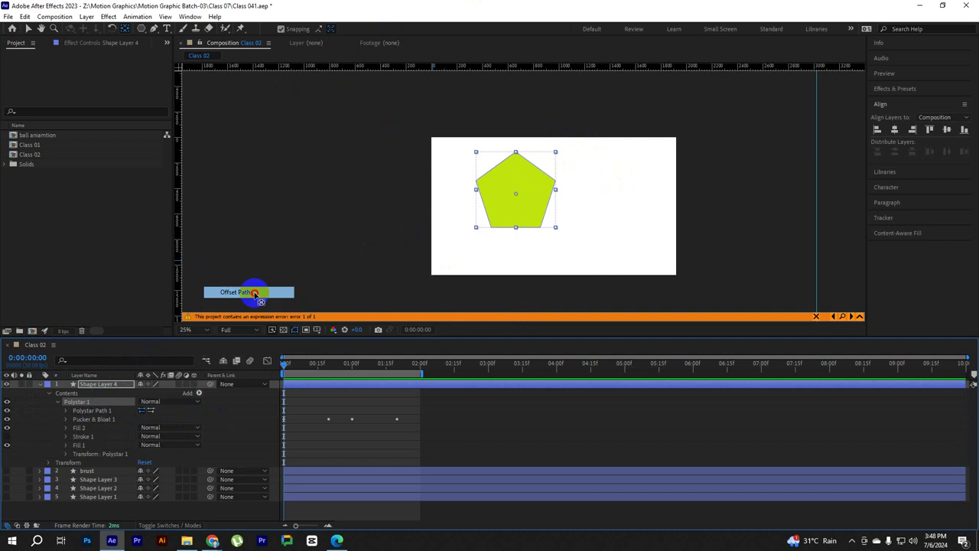
Raise the Offset Paths Amount to 245 and nudge the lime pentagon slightly right
{"action": "scroll", "coordinate": [528, 187], "scroll_direction": "up", "scroll_amount": 4}
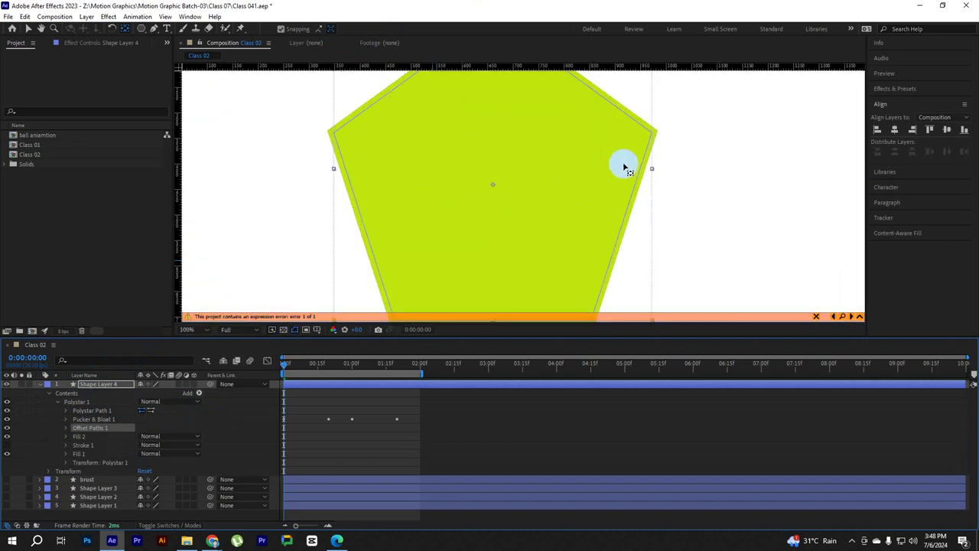
{"action": "scroll", "coordinate": [621, 168], "scroll_direction": "up", "scroll_amount": 2}
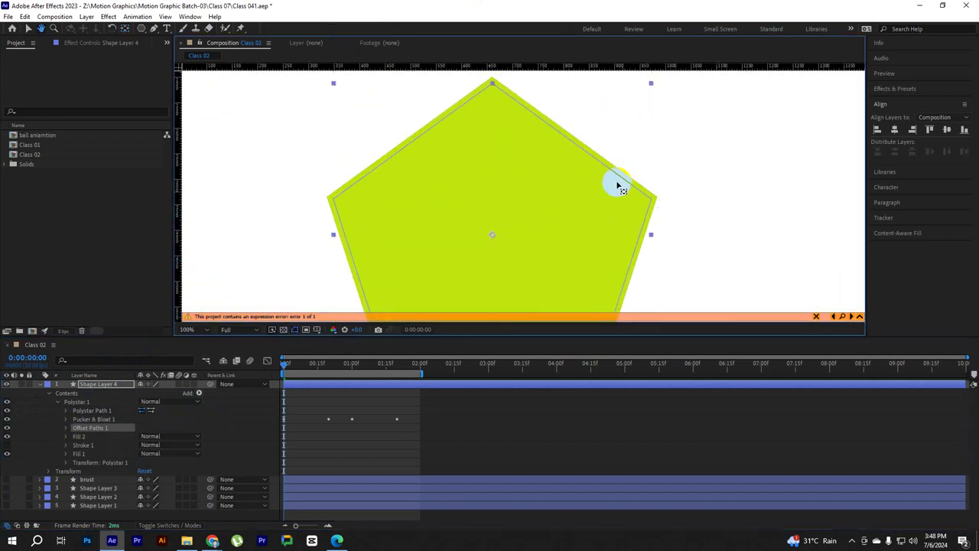
{"action": "left_click", "coordinate": [66, 427]}
{"action": "left_click_drag", "start_coordinate": [142, 436], "coordinate": [208, 436]}
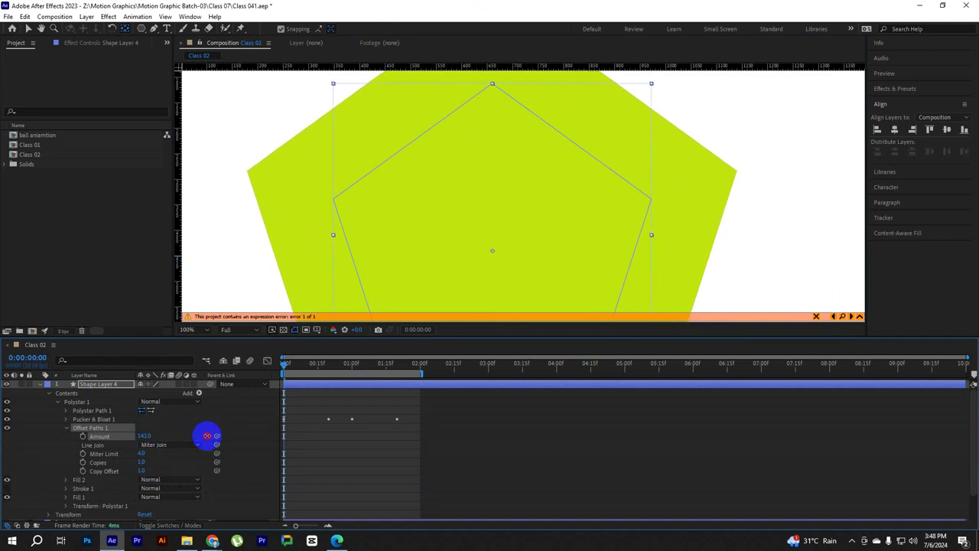
{"action": "scroll", "coordinate": [546, 218], "scroll_direction": "down", "scroll_amount": 2}
{"action": "scroll", "coordinate": [502, 208], "scroll_direction": "down", "scroll_amount": 1}
{"action": "scroll", "coordinate": [507, 203], "scroll_direction": "up", "scroll_amount": 1}
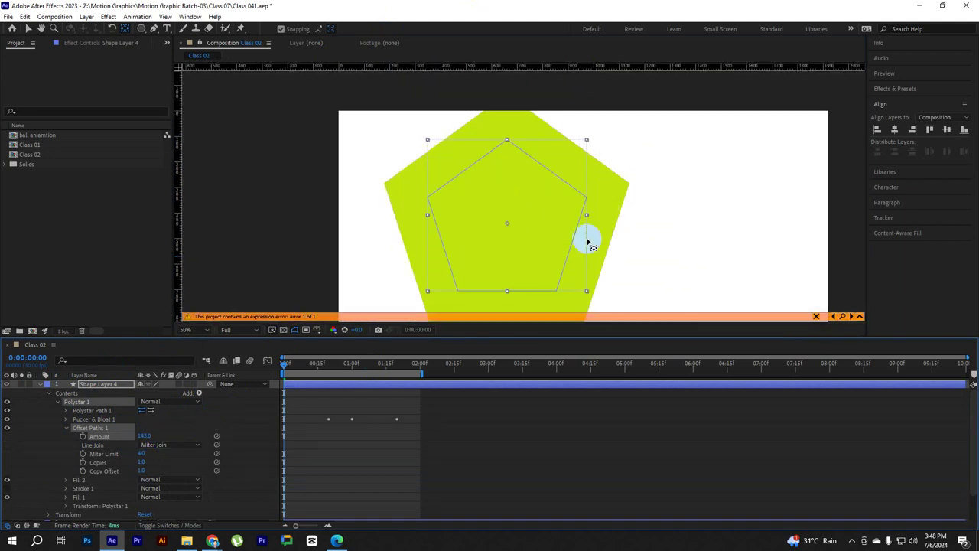
{"action": "left_click_drag", "start_coordinate": [522, 219], "coordinate": [562, 221]}
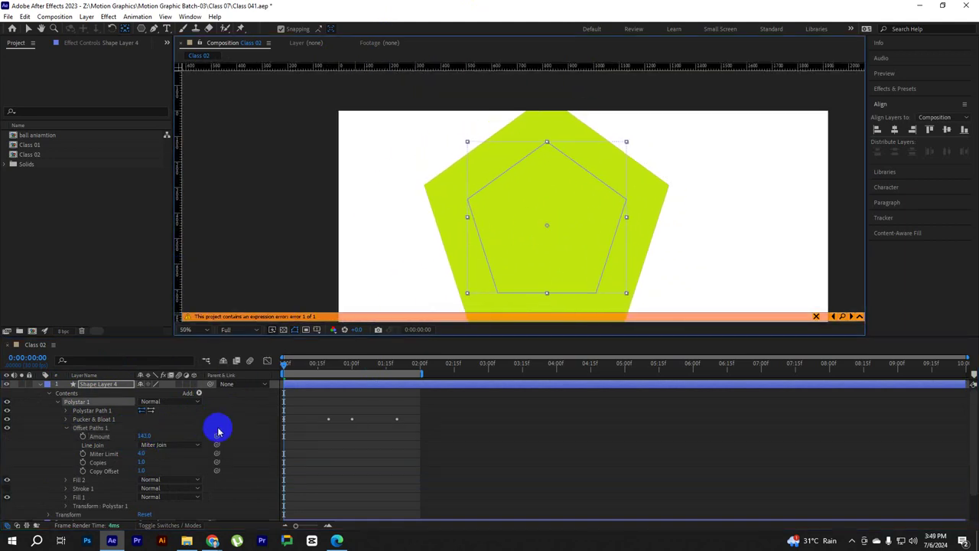
{"action": "mouse_move", "coordinate": [142, 436]}
{"action": "left_mouse_down"}
{"action": "mouse_move", "coordinate": [151, 444]}
{"action": "mouse_move", "coordinate": [196, 439]}
{"action": "left_mouse_up"}
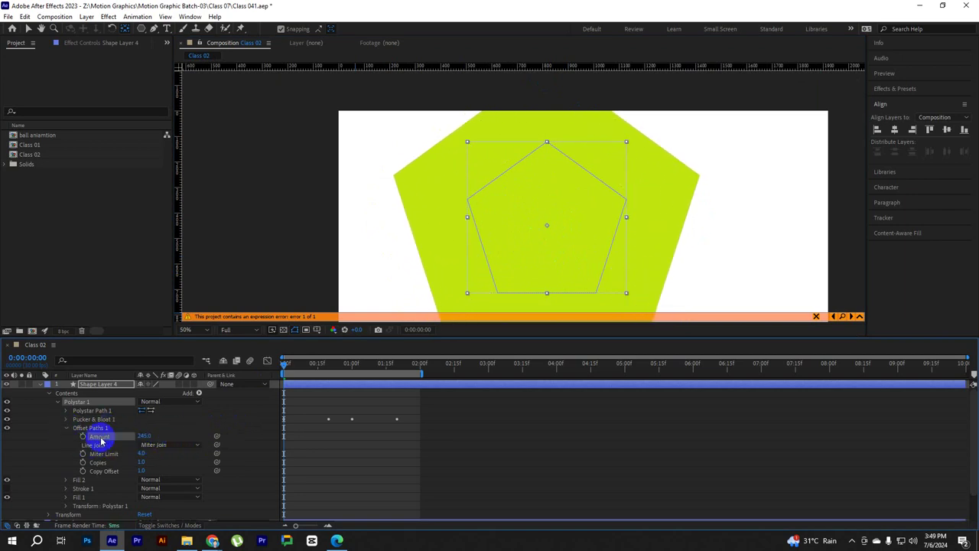
Collapse the Offset Paths and Polystar 1 groups in the timeline
{"action": "left_click", "coordinate": [65, 428]}
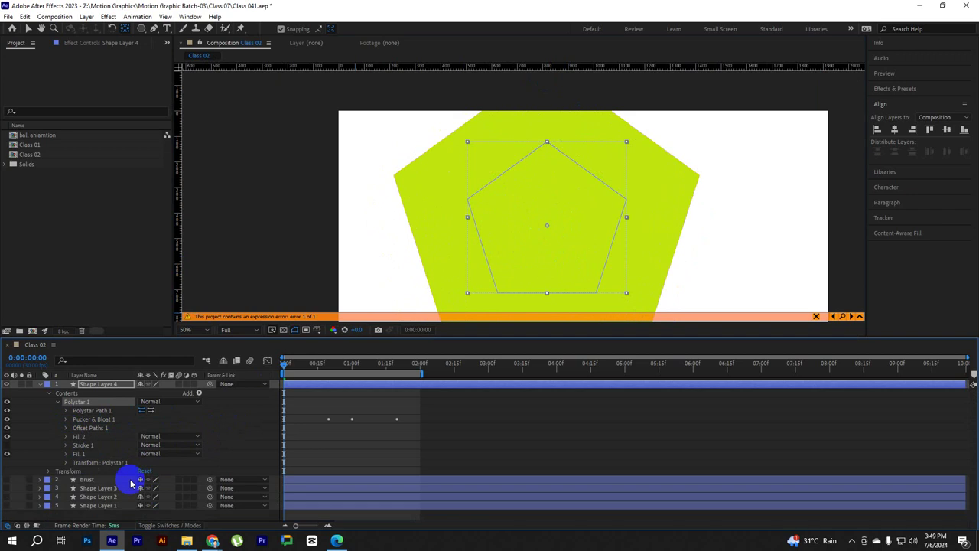
{"action": "left_click", "coordinate": [51, 402]}
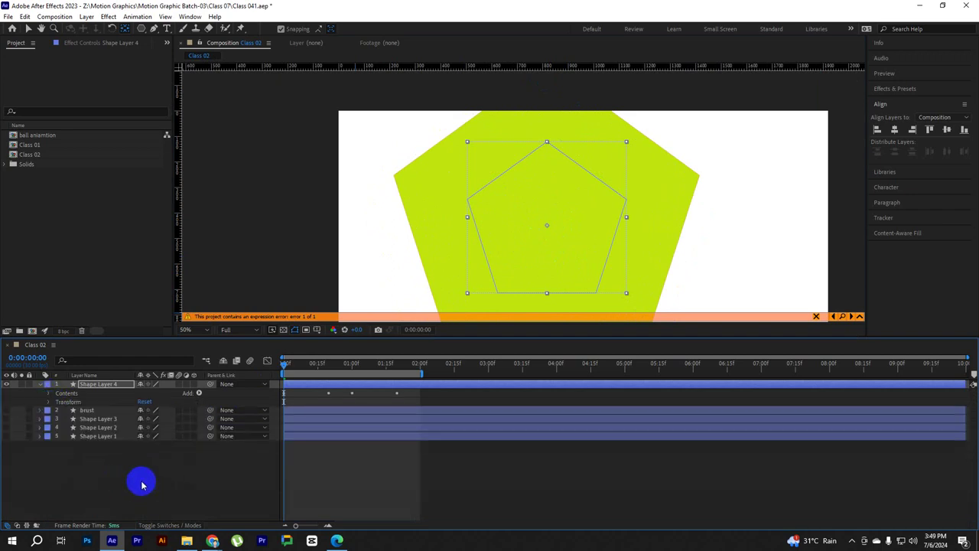
{"action": "scroll", "coordinate": [525, 186], "scroll_direction": "down", "scroll_amount": 2}
{"action": "scroll", "coordinate": [557, 214], "scroll_direction": "down", "scroll_amount": 2}
{"action": "scroll", "coordinate": [535, 207], "scroll_direction": "up", "scroll_amount": 1}
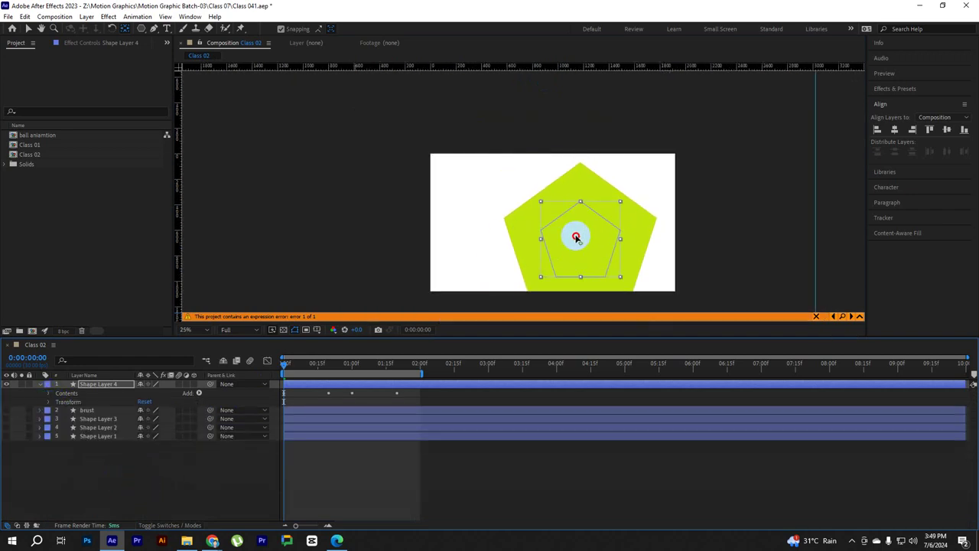
Preview the Class 02 composition with the enlarged pentagon
{"action": "left_click", "coordinate": [77, 479]}
{"action": "key", "text": "space"}
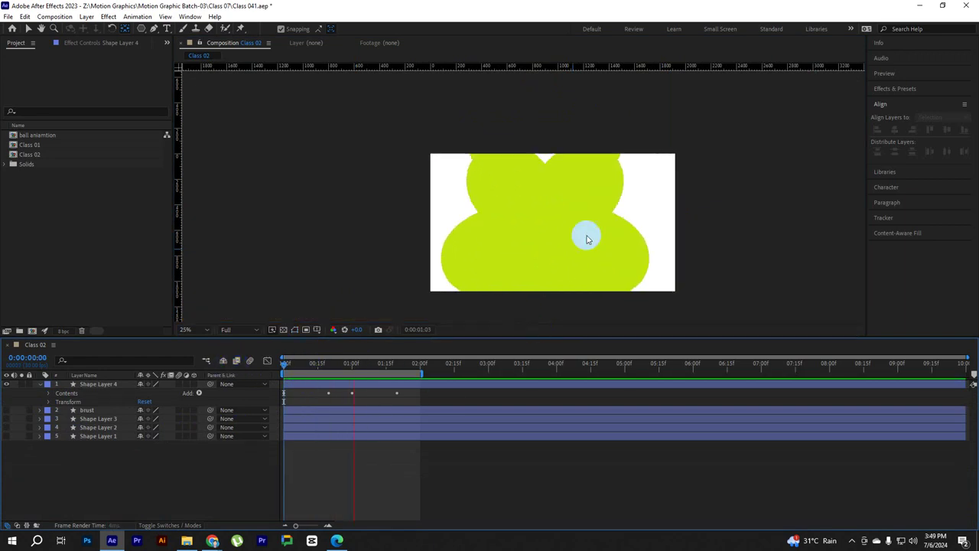
{"action": "scroll", "coordinate": [585, 233], "scroll_direction": "down", "scroll_amount": 1}
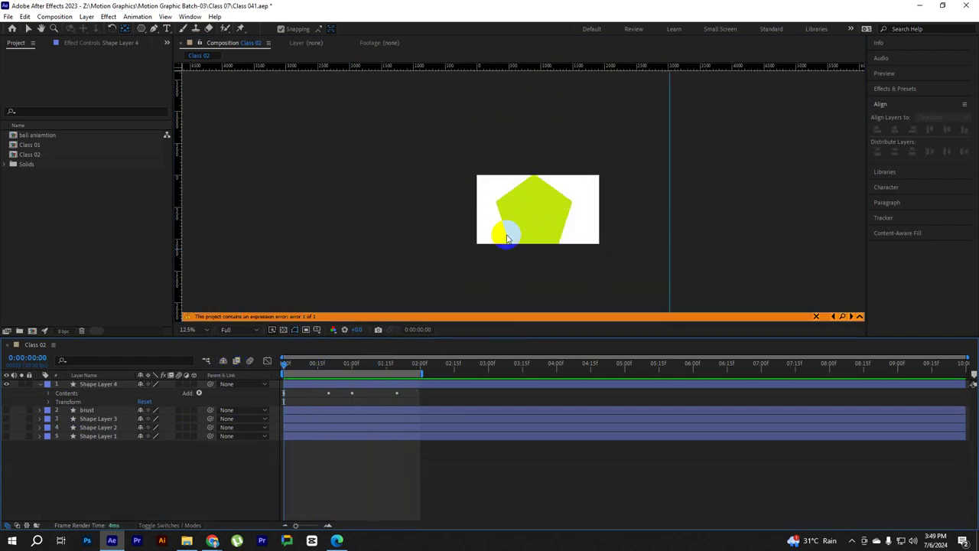
{"action": "left_click", "coordinate": [235, 342]}
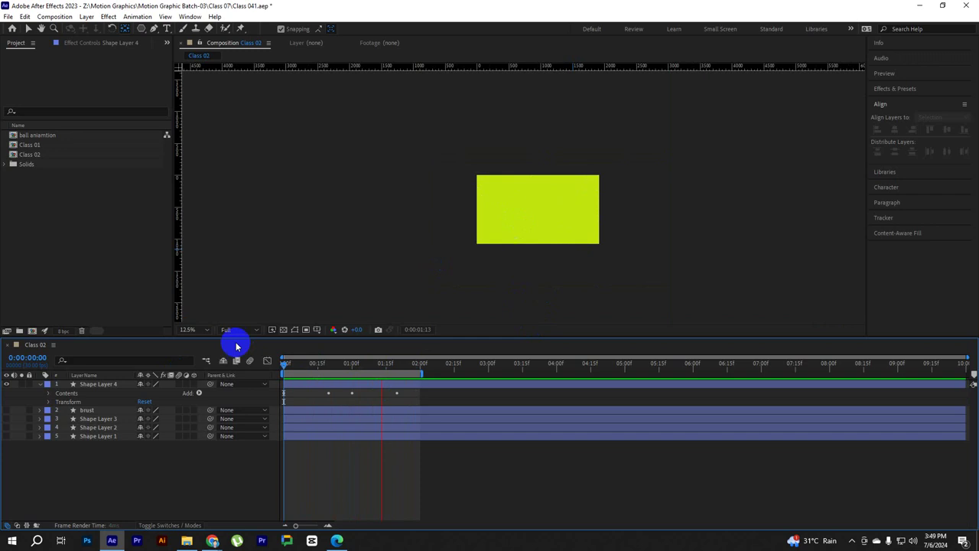
Hide Shape Layer 4, show the brust layer, and preview the pink burst around one second
{"action": "left_click", "coordinate": [8, 384]}
{"action": "left_click", "coordinate": [6, 411]}
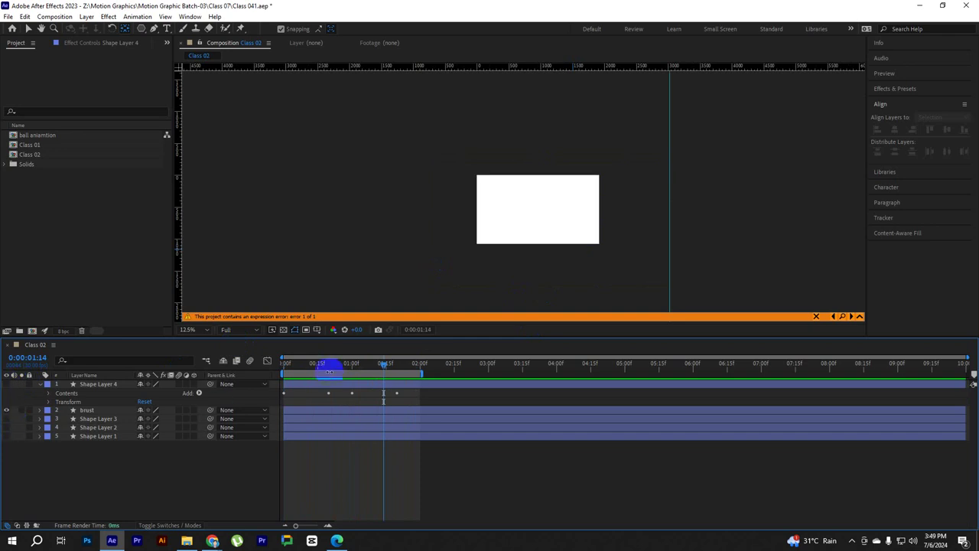
{"action": "key", "text": "space"}
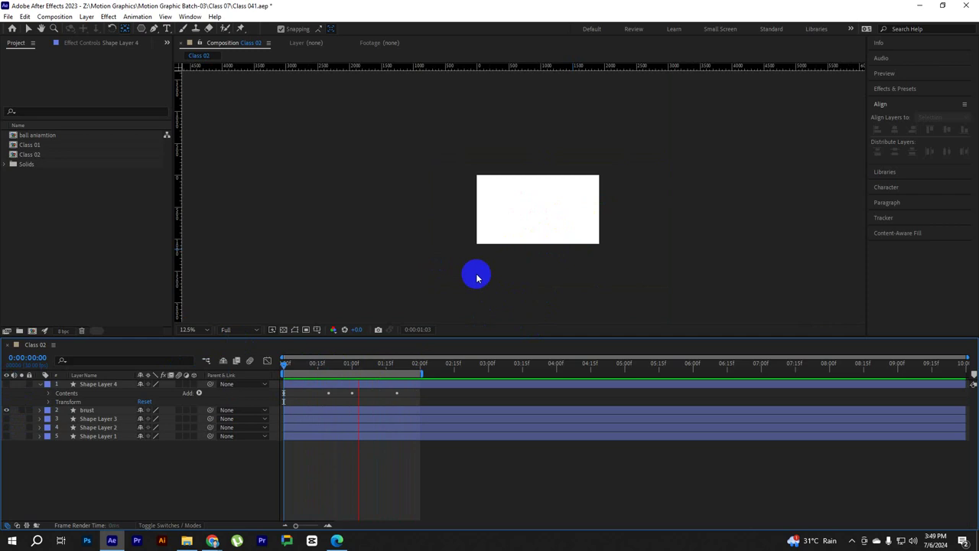
{"action": "scroll", "coordinate": [509, 234], "scroll_direction": "up", "scroll_amount": 2}
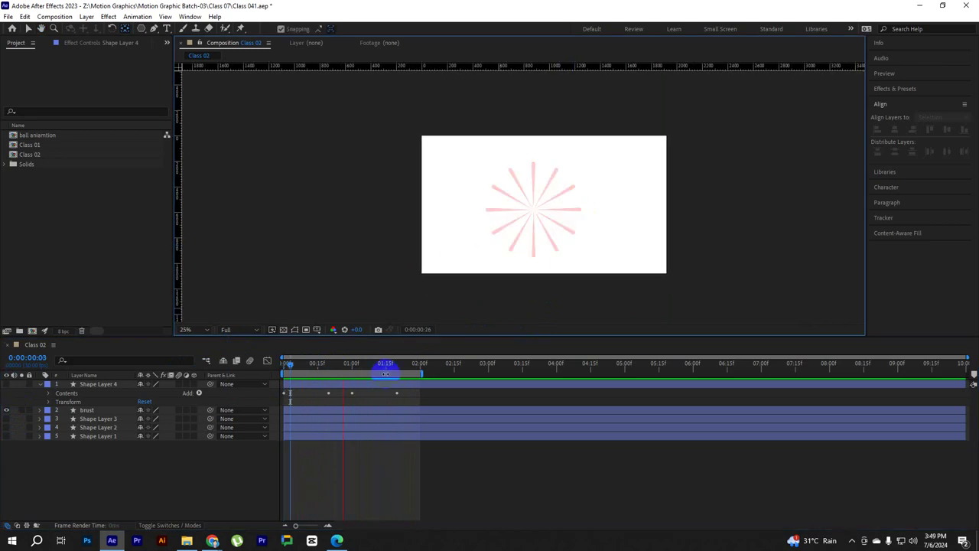
{"action": "left_click", "coordinate": [517, 257]}
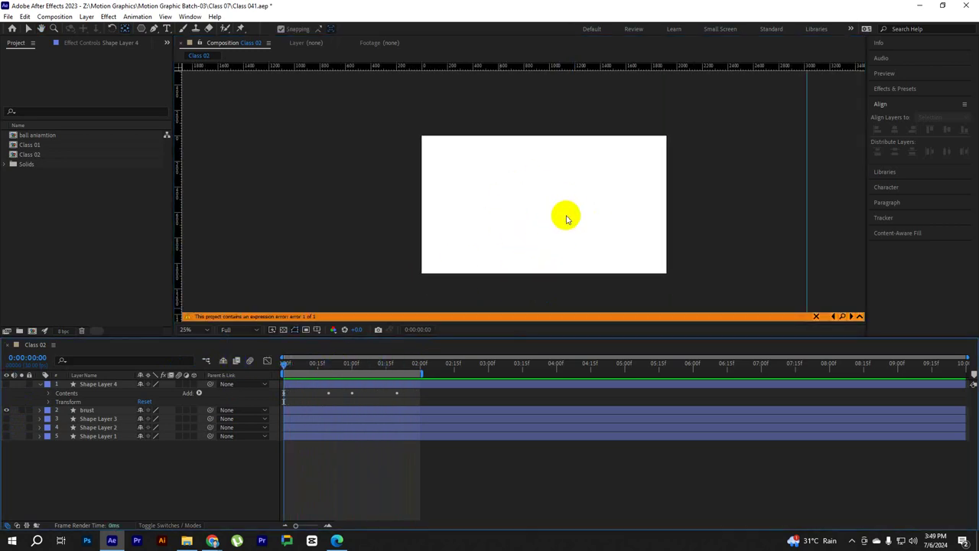
{"action": "left_click", "coordinate": [386, 380]}
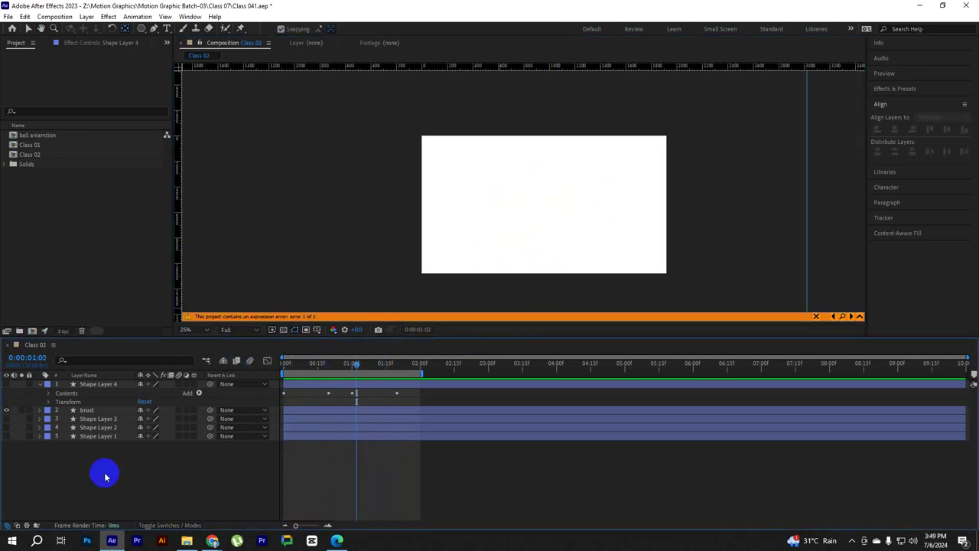
{"action": "left_click_drag", "start_coordinate": [492, 236], "coordinate": [444, 184]}
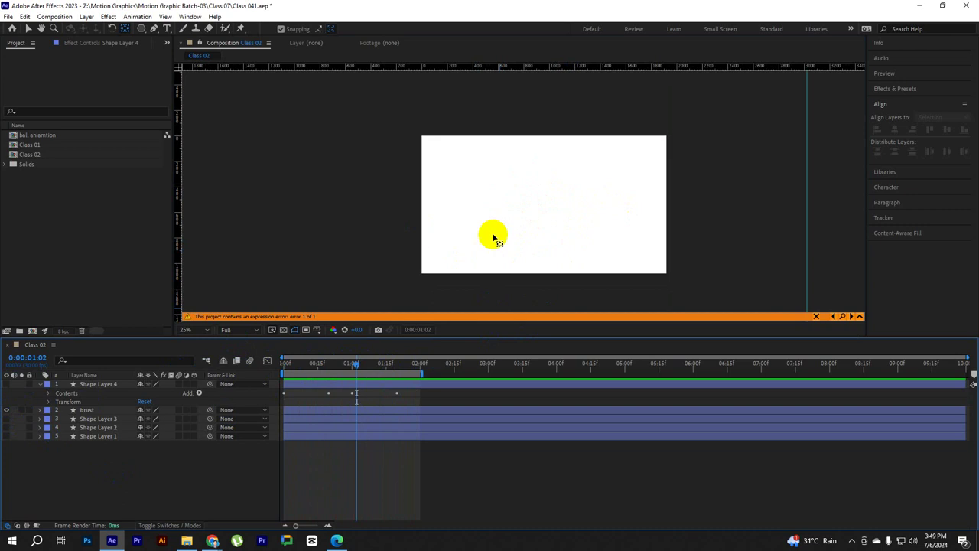
Draw a wavy open curve across the composition with the Pen tool
{"action": "left_click", "coordinate": [154, 29]}
{"action": "left_click", "coordinate": [443, 207]}
{"action": "left_click_drag", "start_coordinate": [509, 189], "coordinate": [569, 205]}
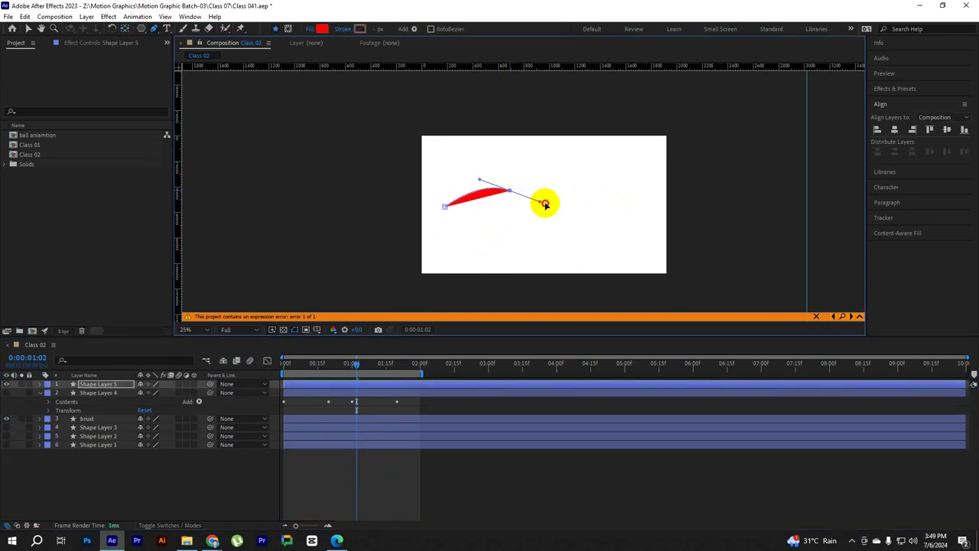
{"action": "left_click_drag", "start_coordinate": [626, 198], "coordinate": [647, 180]}
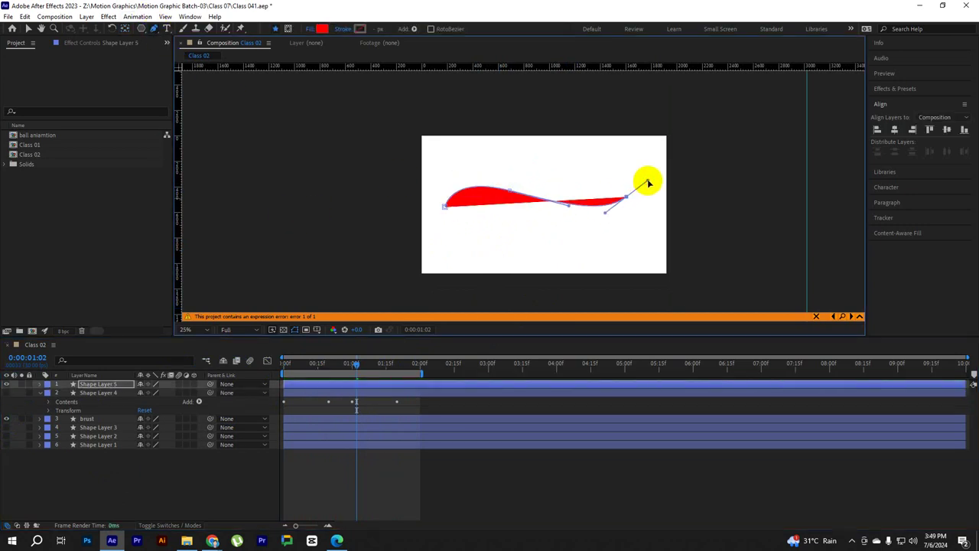
Give the new path no fill and a solid-colour red stroke
{"action": "left_click", "coordinate": [309, 29]}
{"action": "left_click", "coordinate": [665, 140]}
{"action": "left_click", "coordinate": [699, 199]}
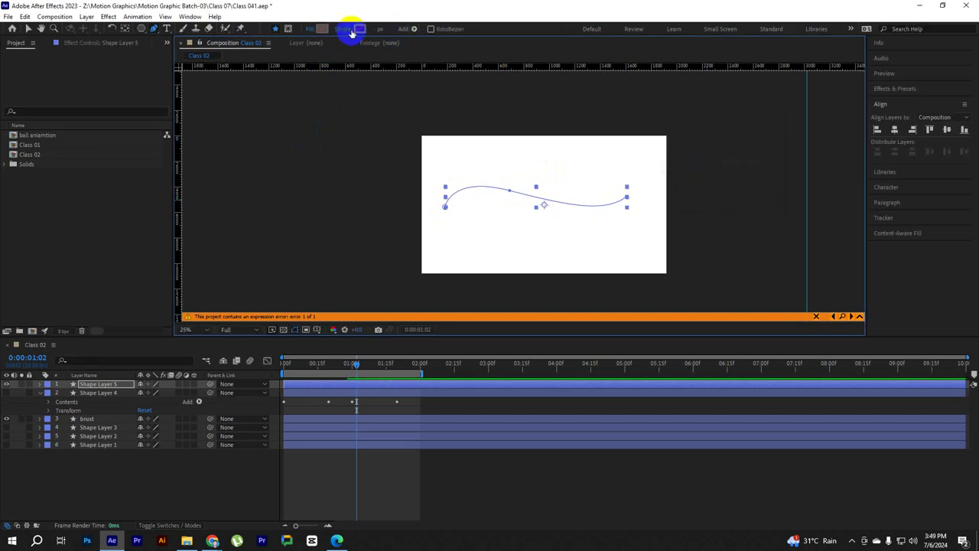
{"action": "left_click", "coordinate": [340, 28]}
{"action": "left_click", "coordinate": [677, 140]}
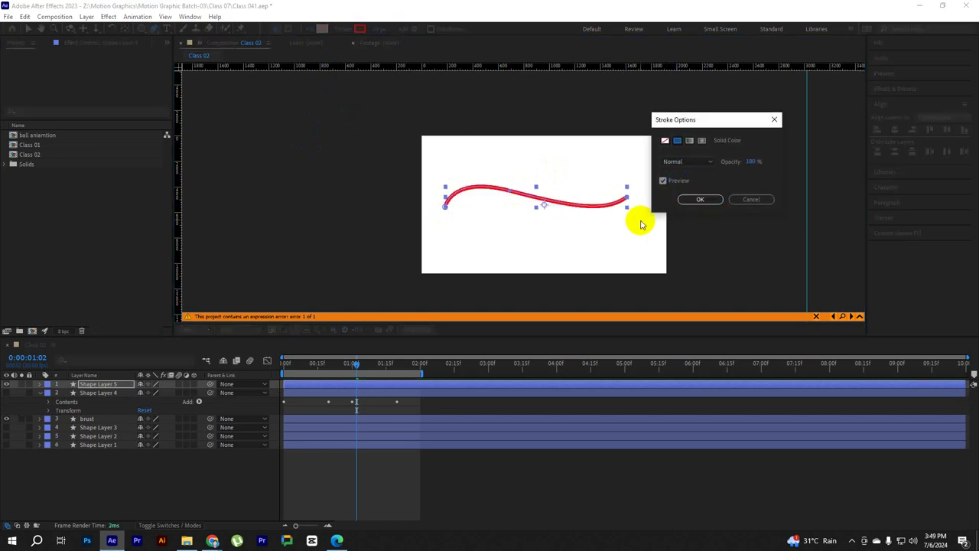
{"action": "left_click", "coordinate": [700, 199]}
Select Shape Layer 5 alone, hide the brust layer, and expand Shape Layer 5's contents
{"action": "key", "text": "v"}
{"action": "left_click", "coordinate": [712, 216]}
{"action": "left_click_drag", "start_coordinate": [527, 157], "coordinate": [574, 239]}
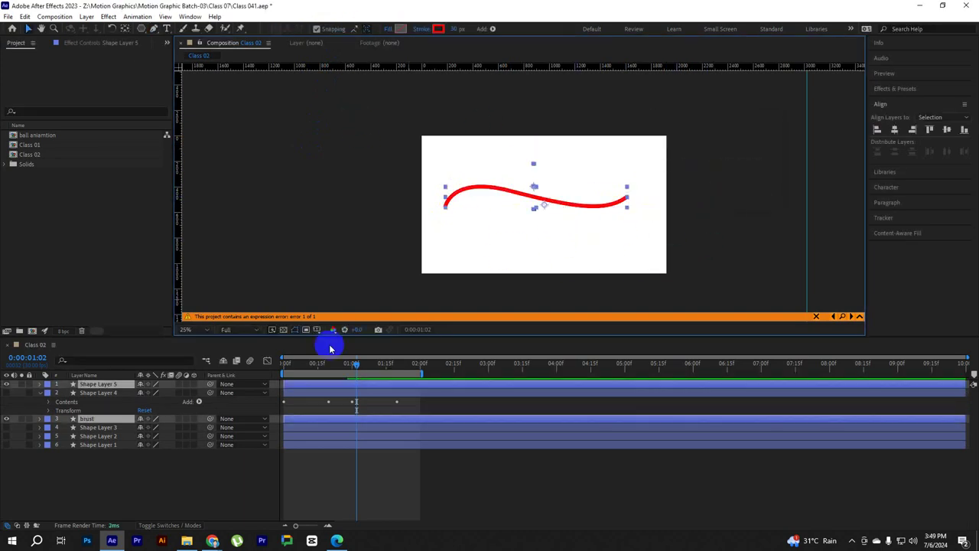
{"action": "left_click", "coordinate": [171, 495]}
{"action": "left_click", "coordinate": [99, 383]}
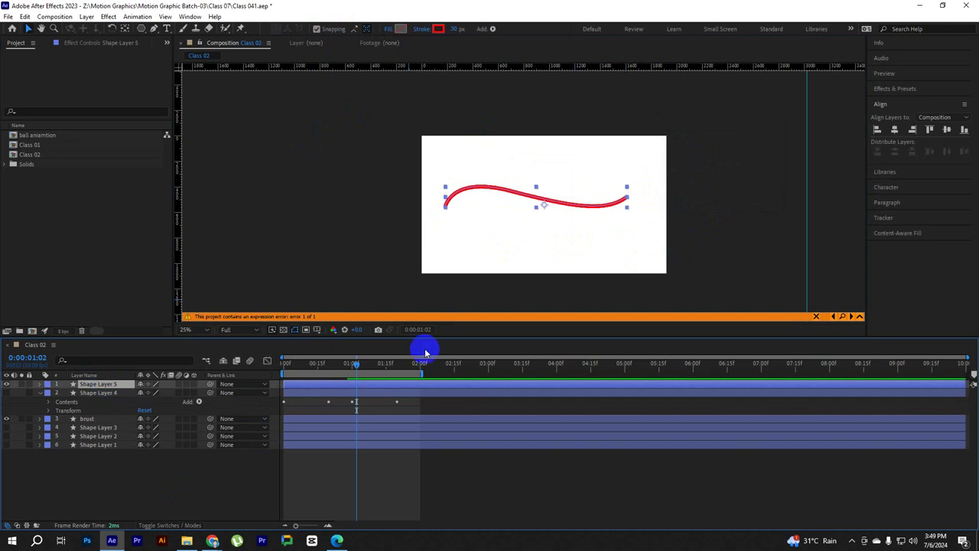
{"action": "left_click", "coordinate": [39, 392]}
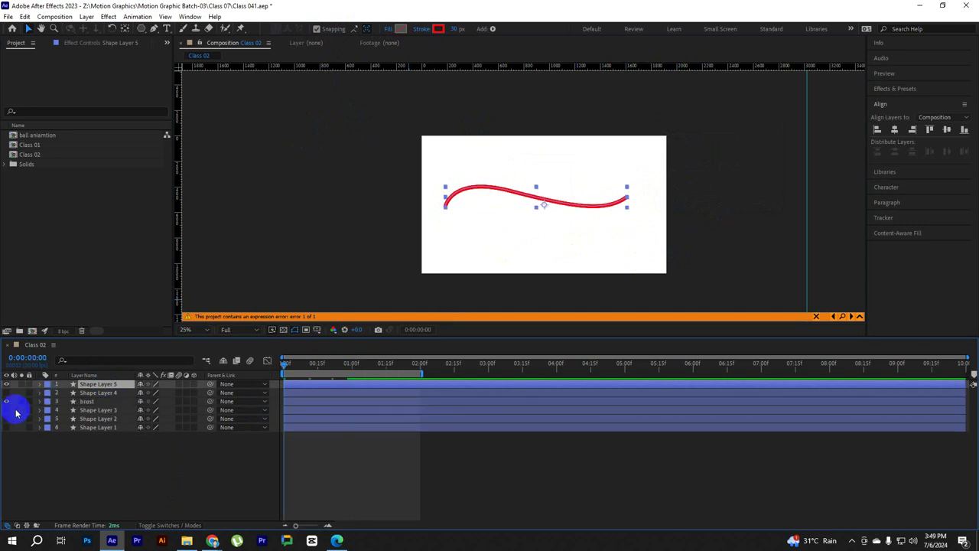
{"action": "left_click", "coordinate": [6, 401]}
{"action": "left_click", "coordinate": [40, 384]}
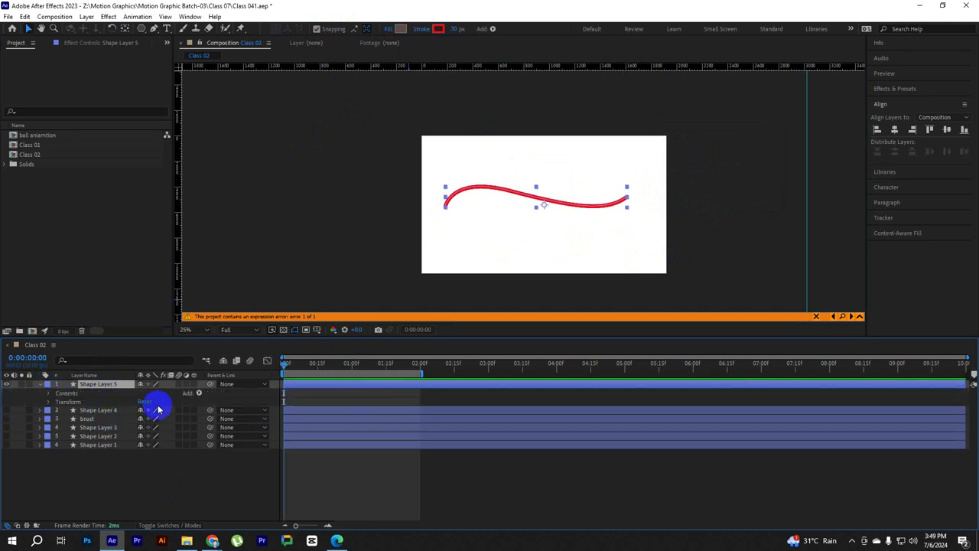
{"action": "left_click", "coordinate": [199, 394]}
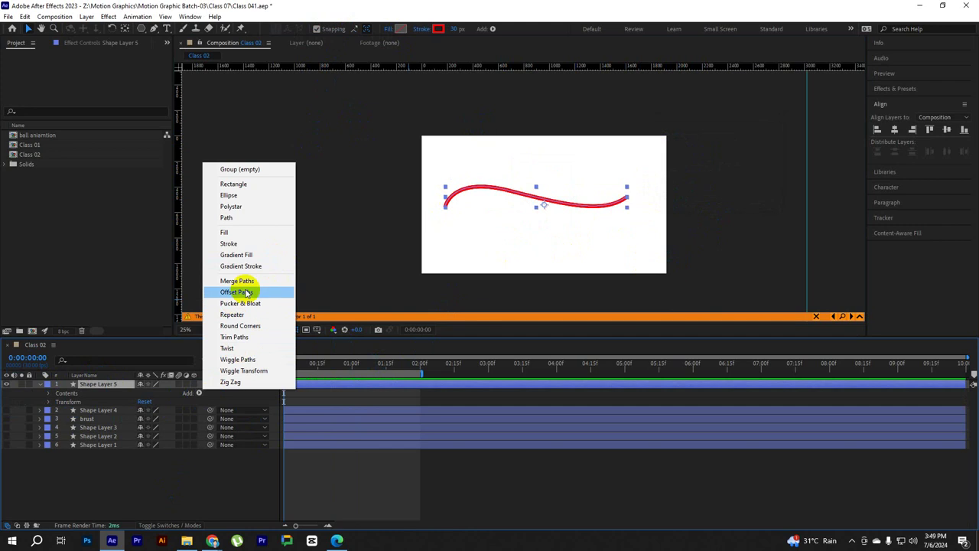
Add Trim Paths to Shape Layer 5 and test keyframing End between 0:00 and one second
{"action": "left_click", "coordinate": [245, 336]}
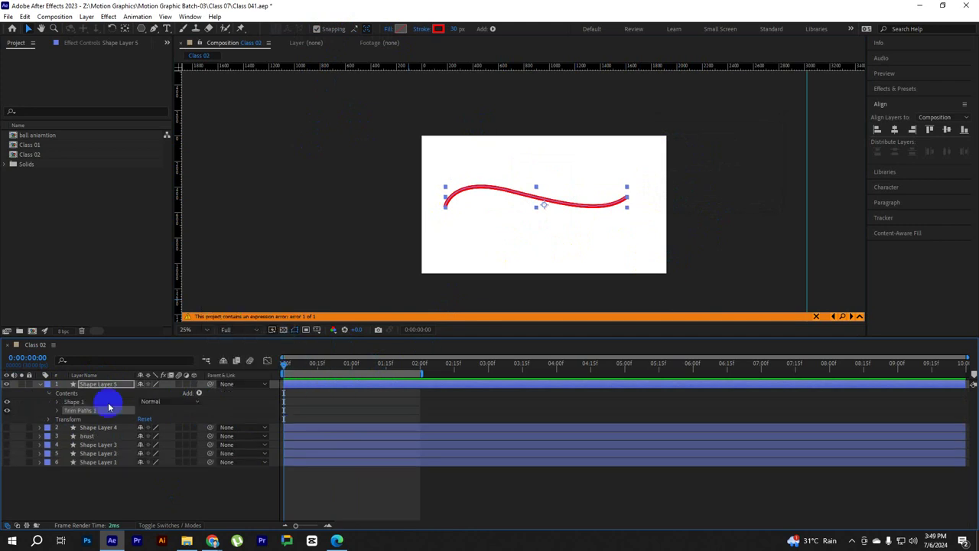
{"action": "left_click", "coordinate": [57, 411]}
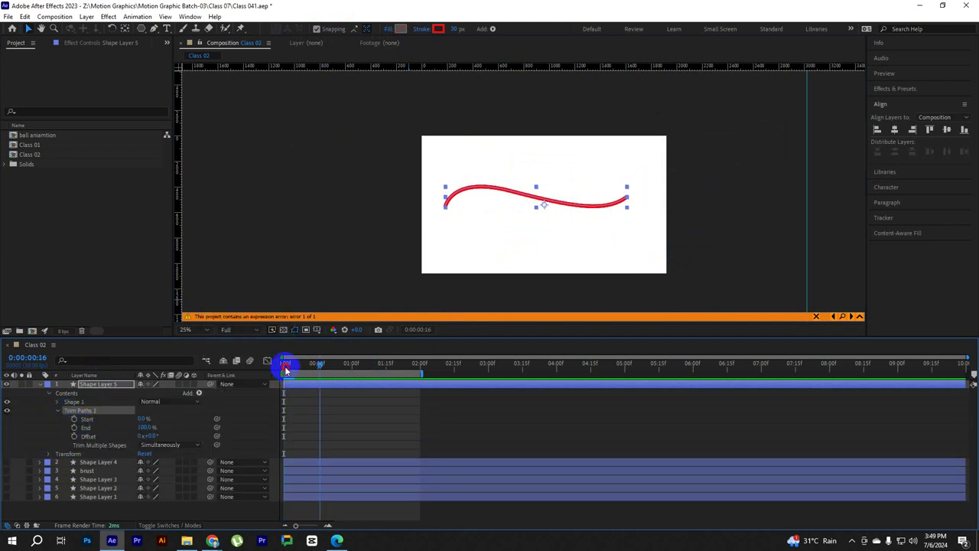
{"action": "left_click", "coordinate": [285, 369]}
{"action": "left_click_drag", "start_coordinate": [140, 418], "coordinate": [153, 419]}
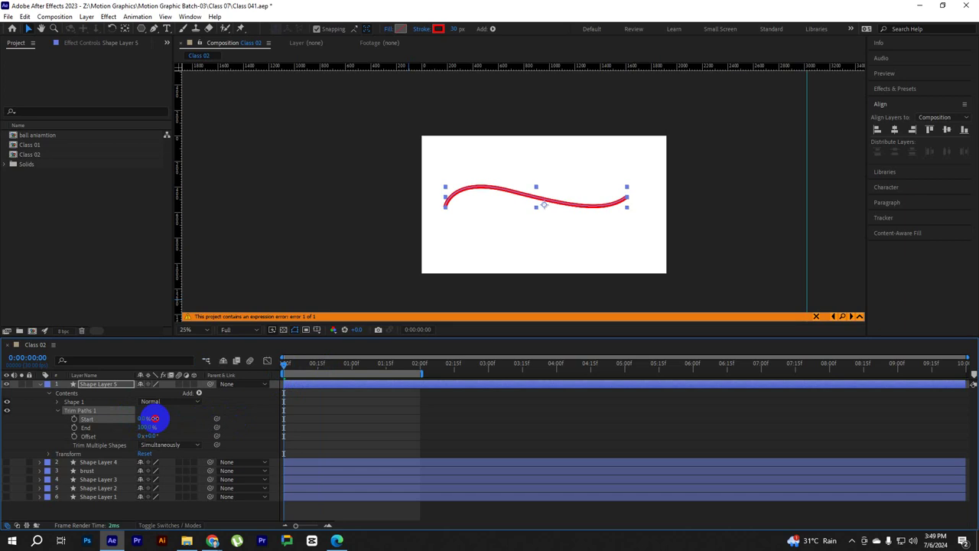
{"action": "left_click", "coordinate": [144, 428]}
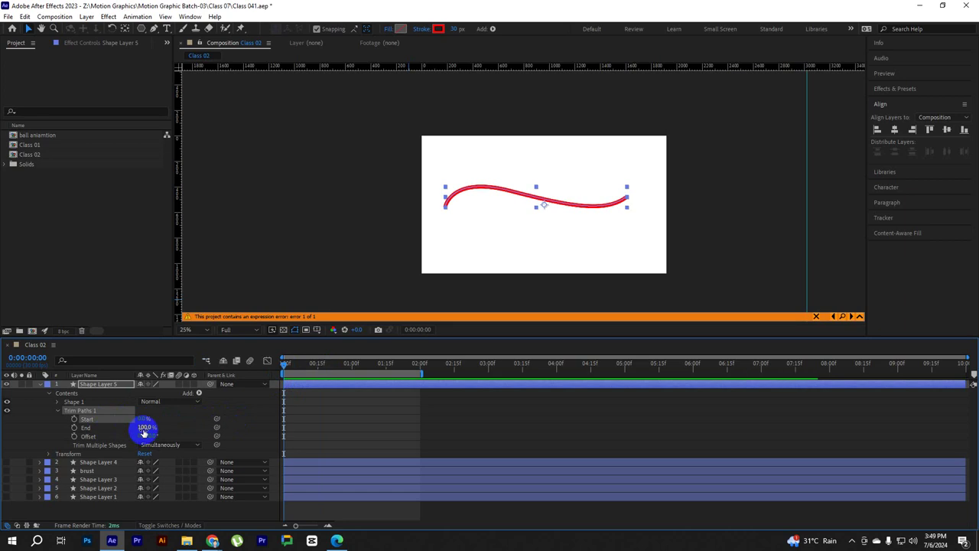
{"action": "left_click", "coordinate": [74, 427]}
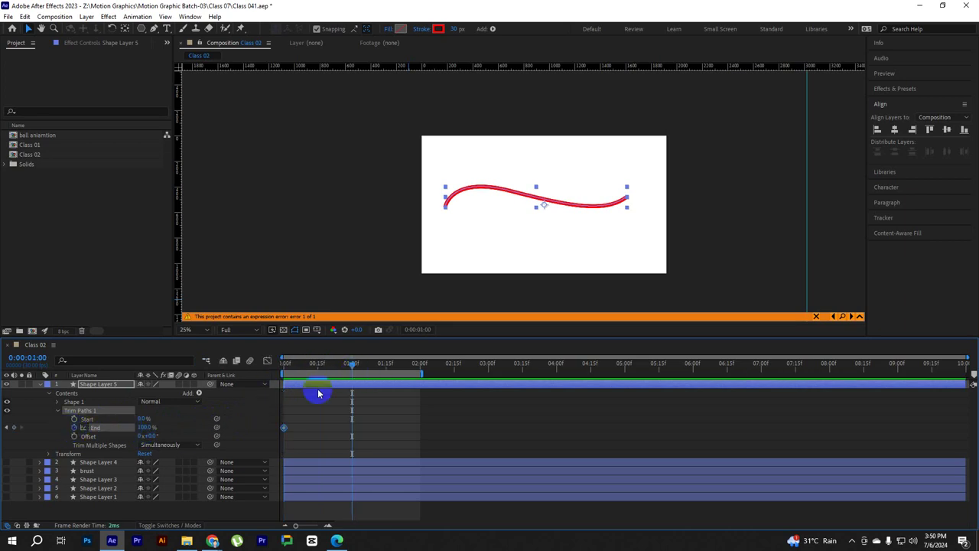
{"action": "mouse_move", "coordinate": [144, 427]}
{"action": "left_mouse_down"}
{"action": "mouse_move", "coordinate": [173, 432]}
{"action": "mouse_move", "coordinate": [104, 435]}
{"action": "mouse_move", "coordinate": [238, 440]}
{"action": "mouse_move", "coordinate": [176, 435]}
{"action": "left_mouse_up"}
{"action": "key", "text": "Home"}
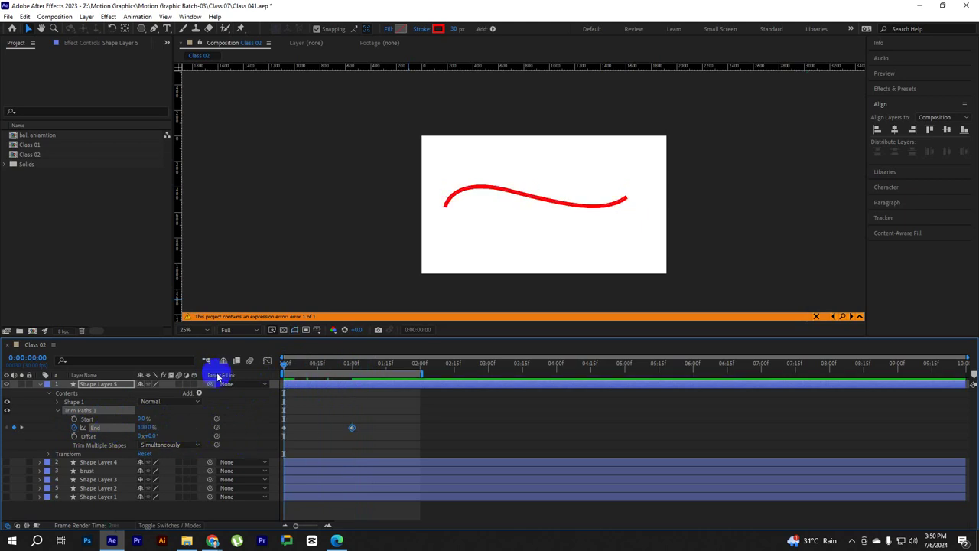
{"action": "key", "text": "space"}
{"action": "key", "text": "space"}
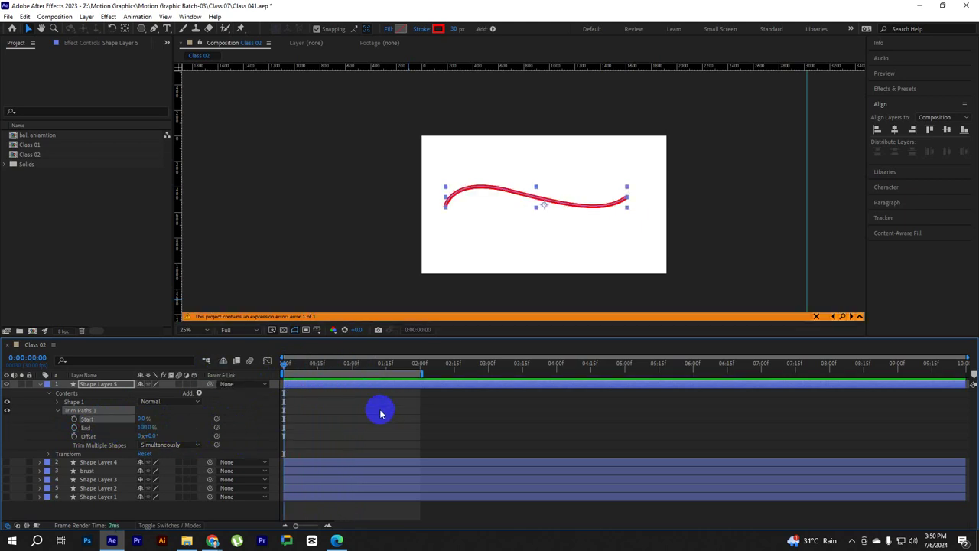
Keyframe Trim Paths Start from 0% at 0:00 to 100% at one second
{"action": "left_click", "coordinate": [74, 419]}
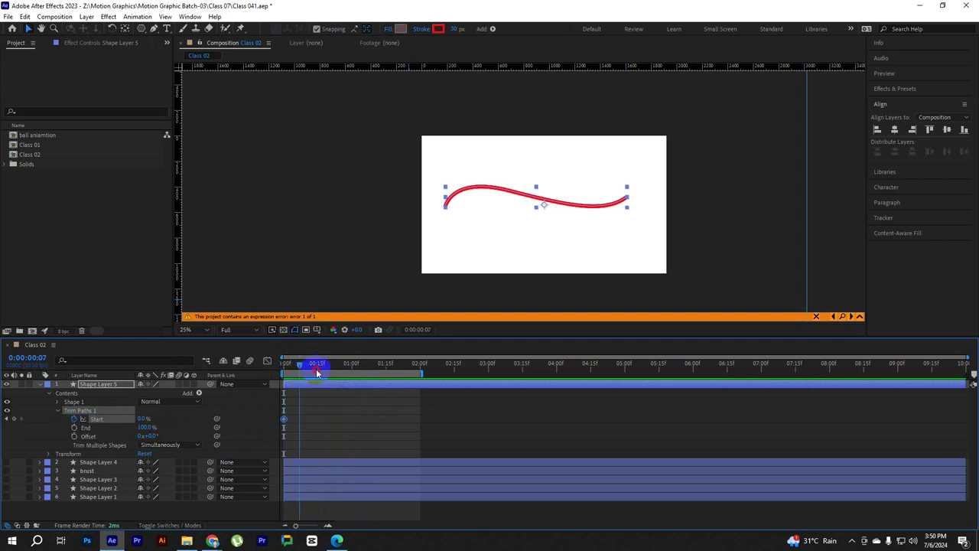
{"action": "left_click", "coordinate": [352, 371]}
{"action": "left_click_drag", "start_coordinate": [141, 418], "coordinate": [524, 433]}
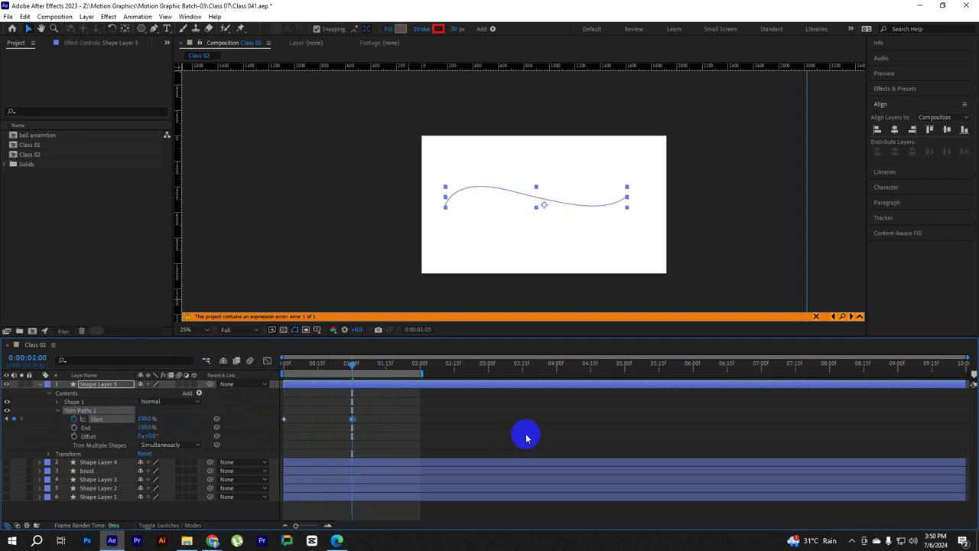
{"action": "key", "text": "Home"}
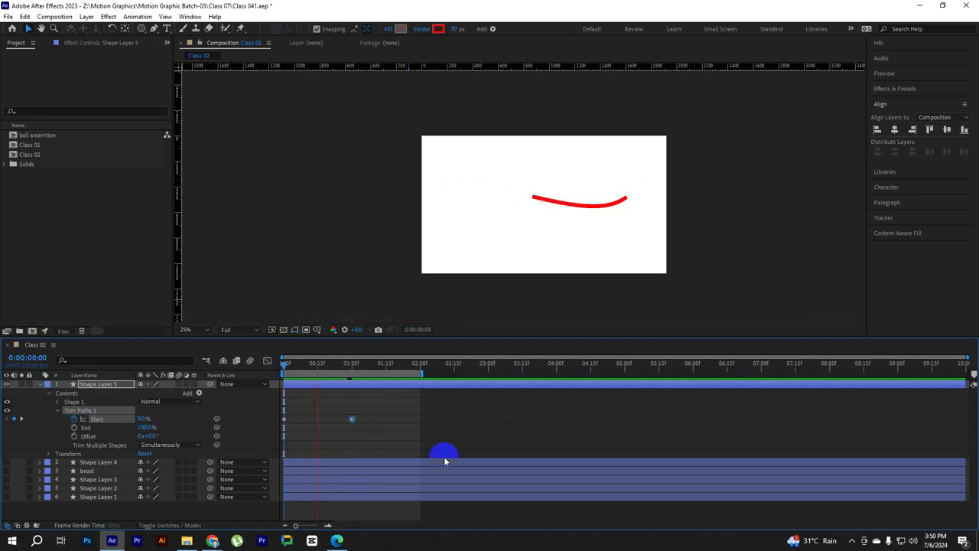
{"action": "key", "text": "space"}
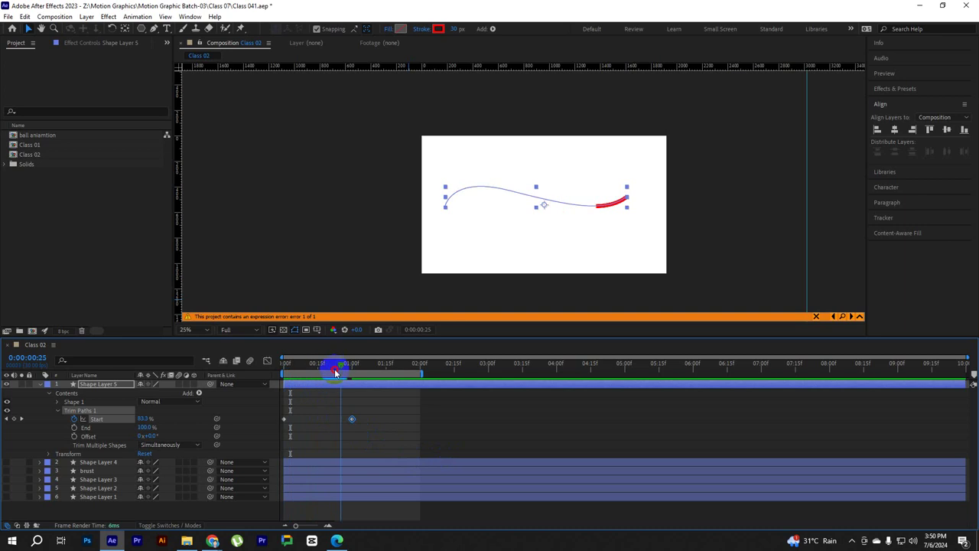
{"action": "left_click_drag", "start_coordinate": [334, 369], "coordinate": [252, 375]}
Drag the red curve's start off the left edge, its end past the right edge, and reshape the middle
{"action": "left_click", "coordinate": [527, 292]}
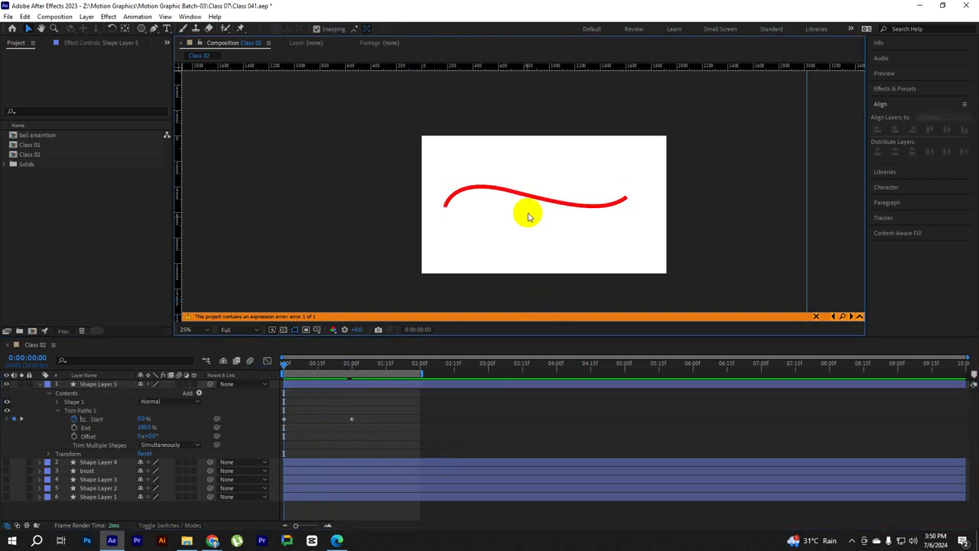
{"action": "left_click", "coordinate": [508, 185]}
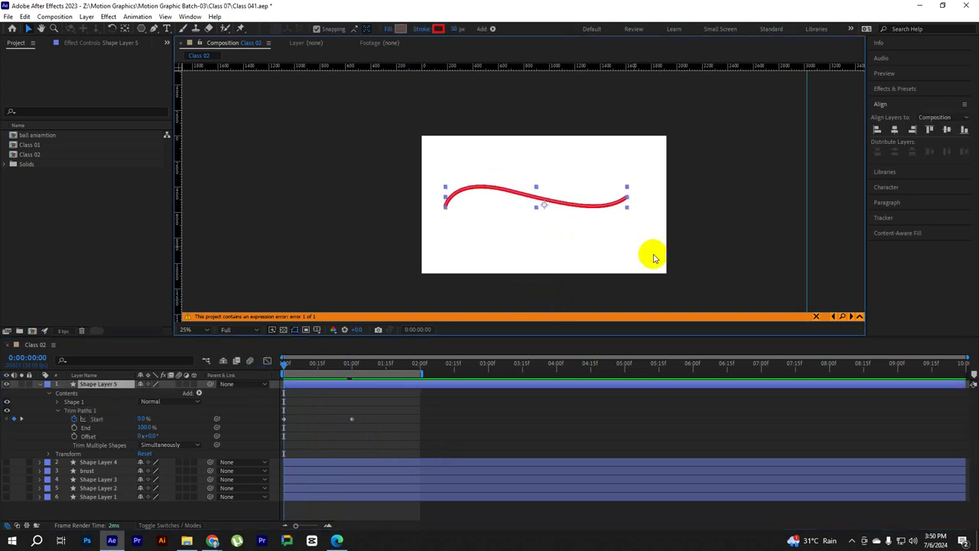
{"action": "left_click", "coordinate": [154, 28]}
{"action": "left_click_drag", "start_coordinate": [445, 206], "coordinate": [406, 219]}
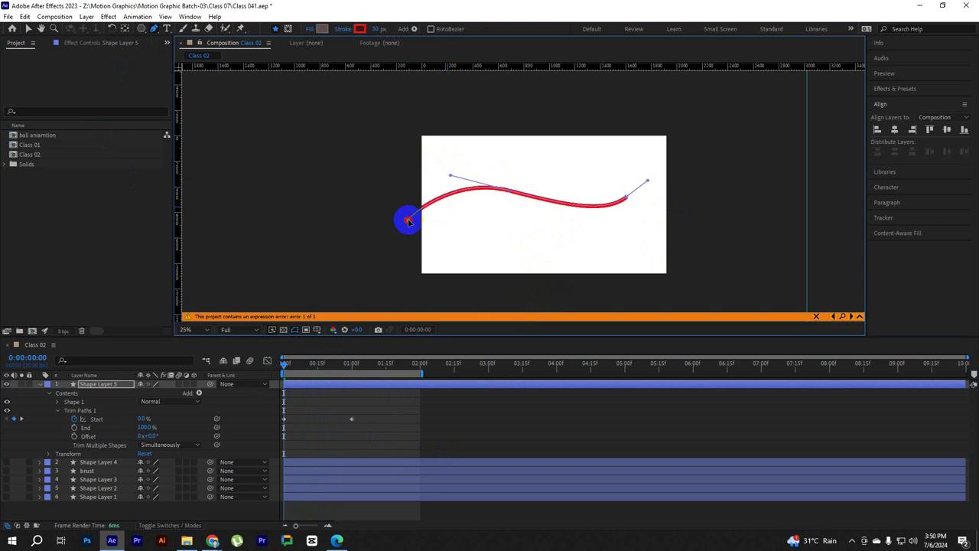
{"action": "mouse_move", "coordinate": [627, 197]}
{"action": "left_mouse_down"}
{"action": "mouse_move", "coordinate": [647, 186]}
{"action": "mouse_move", "coordinate": [627, 201]}
{"action": "left_mouse_up"}
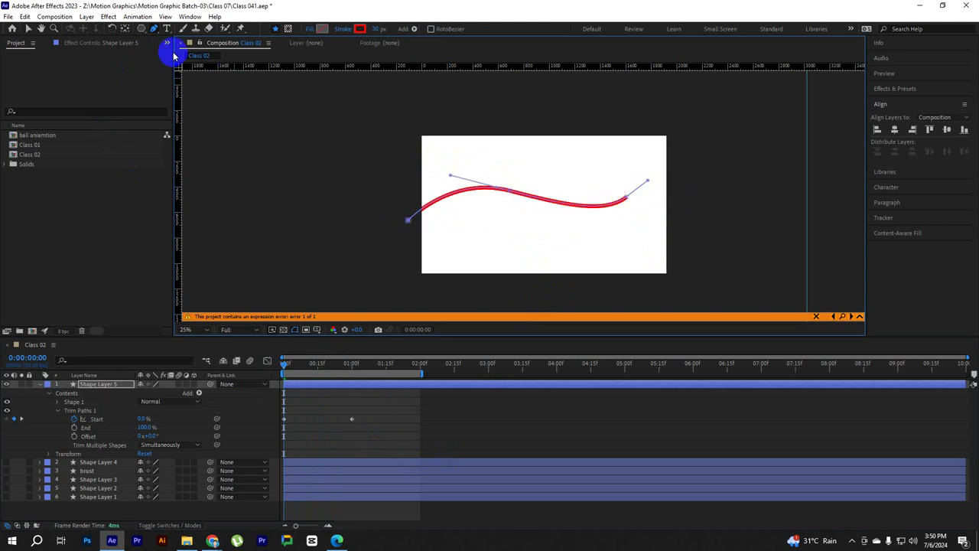
{"action": "left_click", "coordinate": [28, 29]}
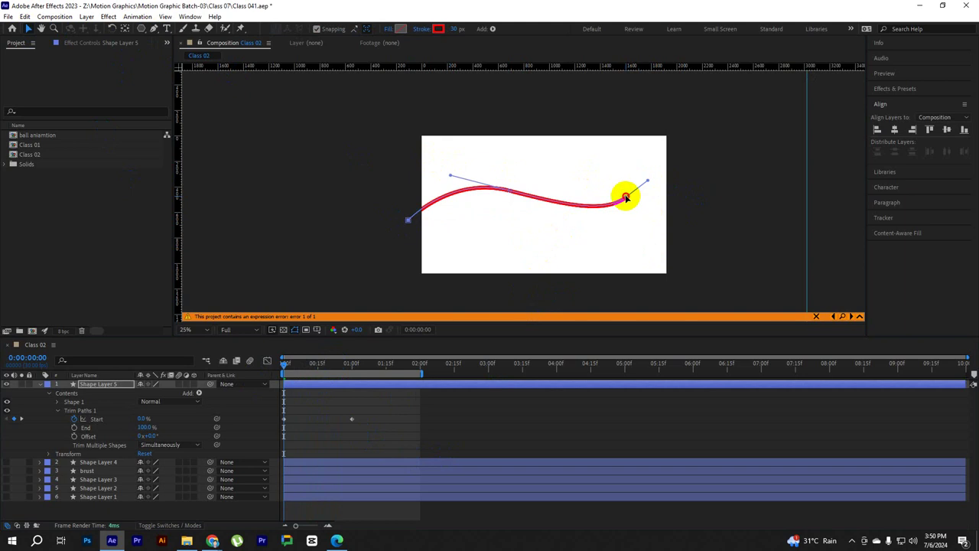
{"action": "left_click_drag", "start_coordinate": [626, 197], "coordinate": [682, 197]}
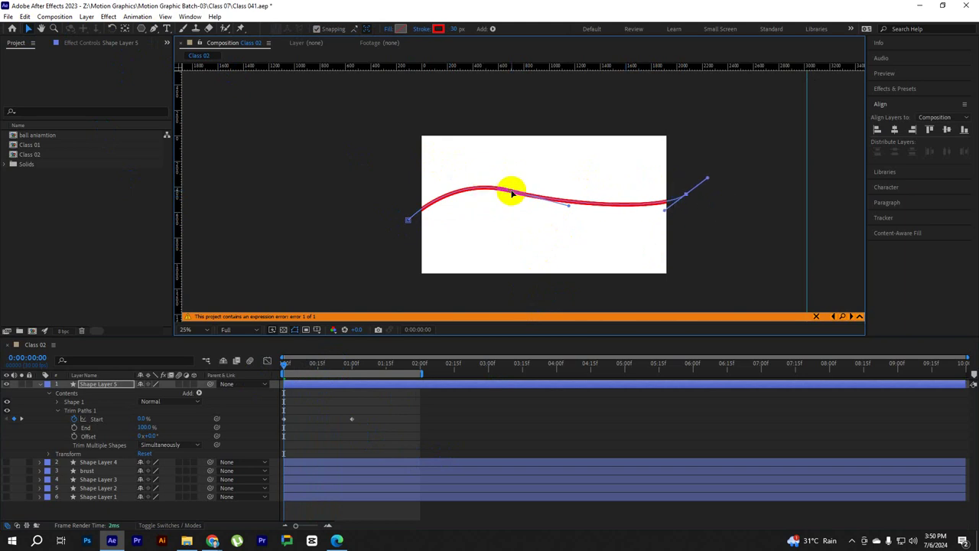
{"action": "left_click_drag", "start_coordinate": [512, 194], "coordinate": [472, 170]}
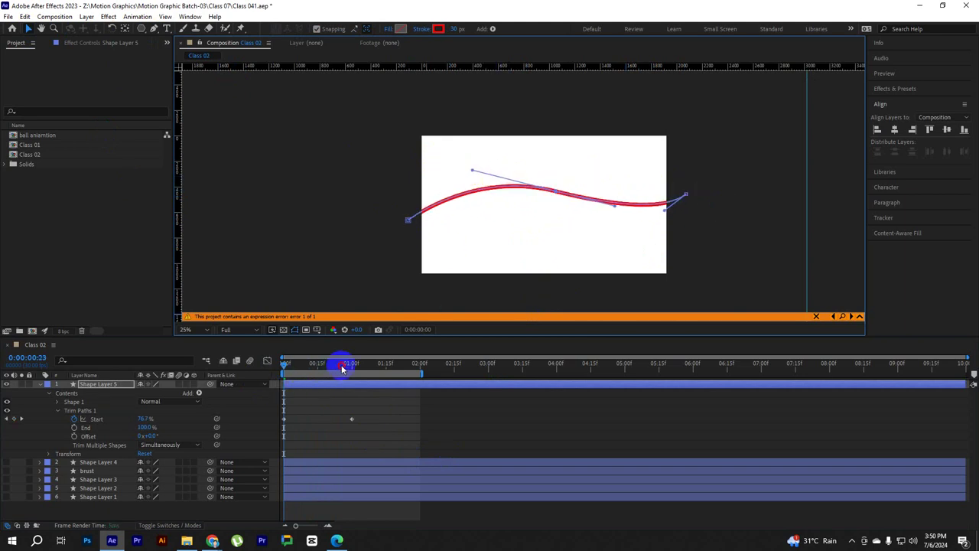
Add Trim Paths Offset keyframes on the red stroke at 0:00 and at one second
{"action": "key", "text": "space"}
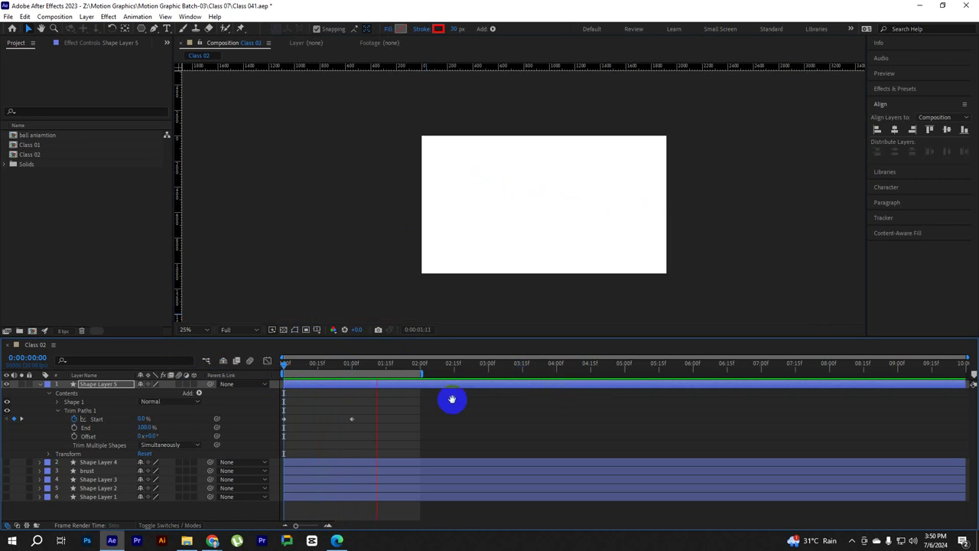
{"action": "left_click_drag", "start_coordinate": [382, 363], "coordinate": [284, 363]}
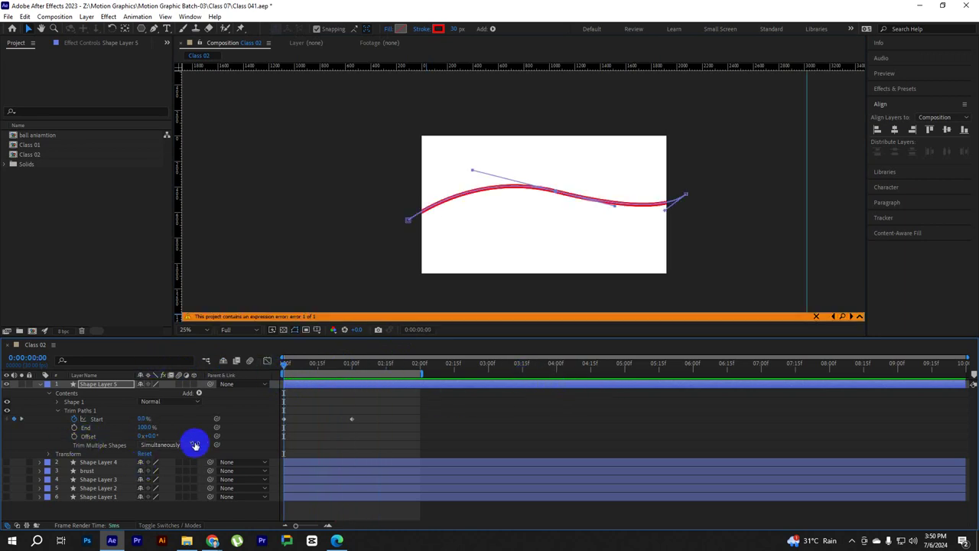
{"action": "left_click", "coordinate": [74, 436]}
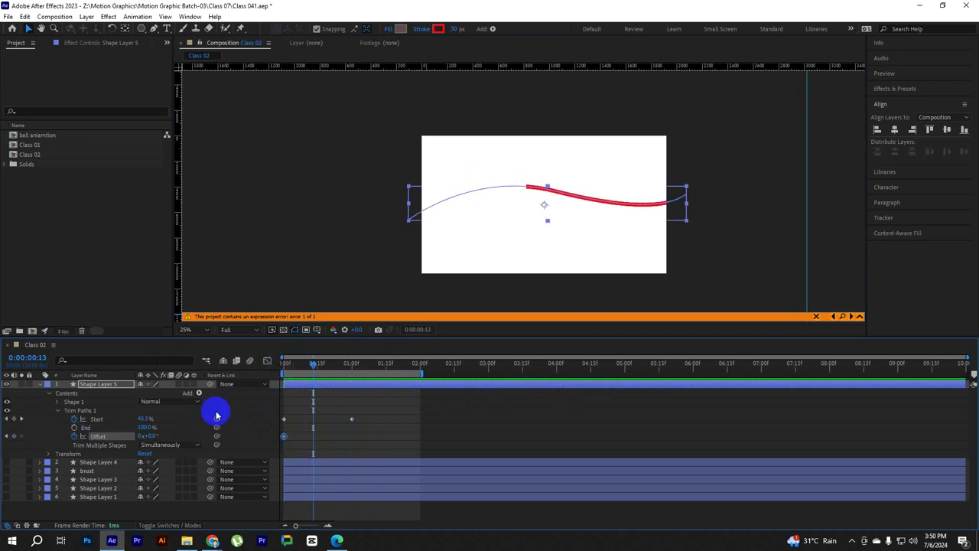
{"action": "left_click_drag", "start_coordinate": [151, 436], "coordinate": [208, 437]}
{"action": "left_click_drag", "start_coordinate": [313, 370], "coordinate": [332, 370]}
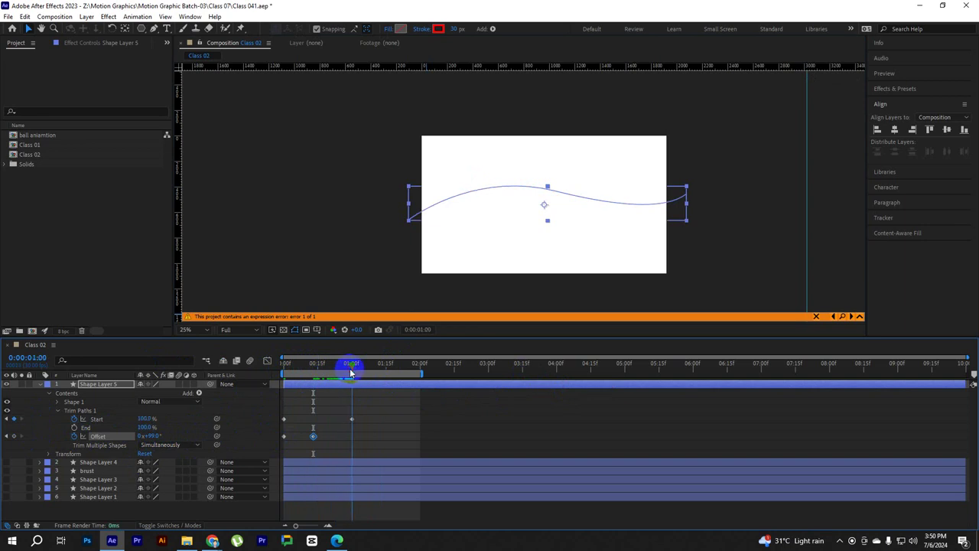
{"action": "left_click", "coordinate": [173, 439]}
{"action": "left_click_drag", "start_coordinate": [153, 435], "coordinate": [142, 434]}
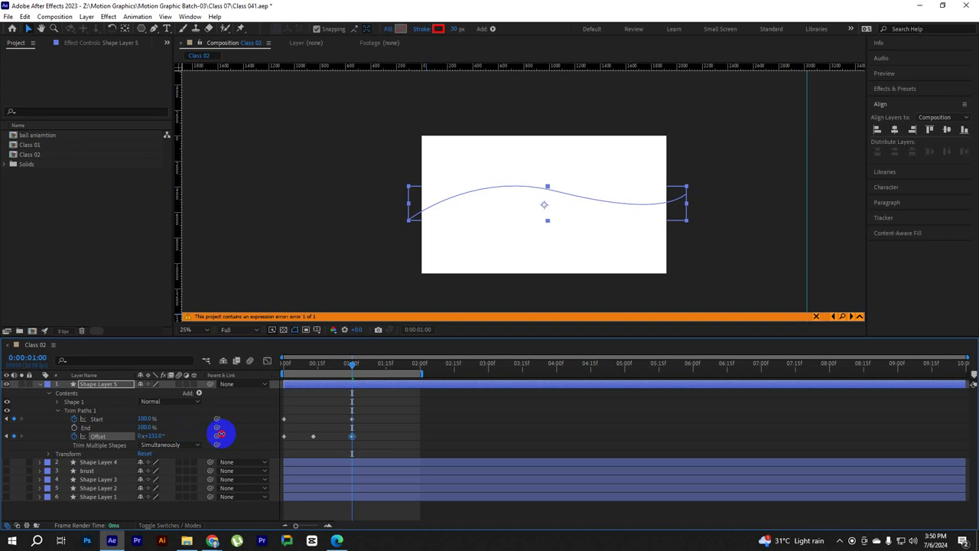
Set the one-second Offset keyframe to 0x+300° and preview the travelling segment
{"action": "key", "text": "space"}
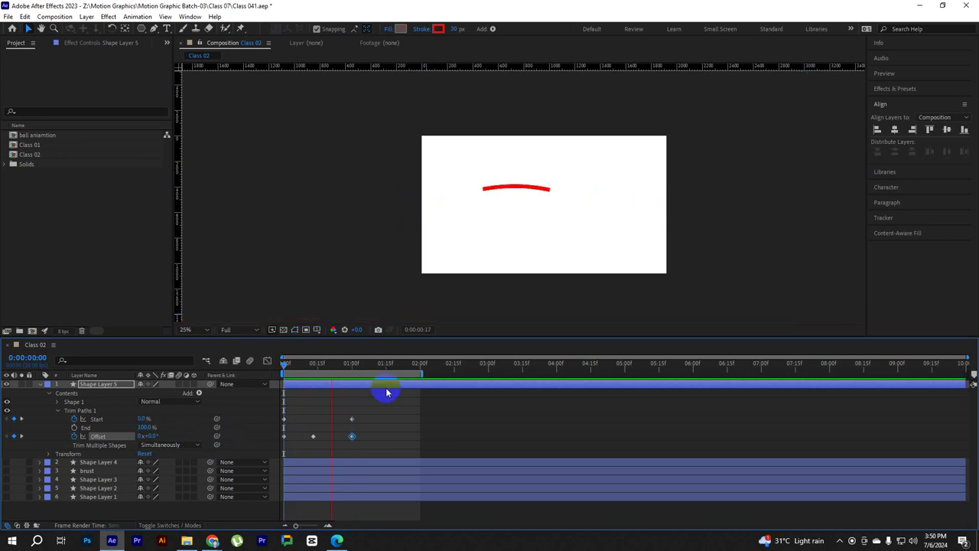
{"action": "left_click", "coordinate": [388, 393]}
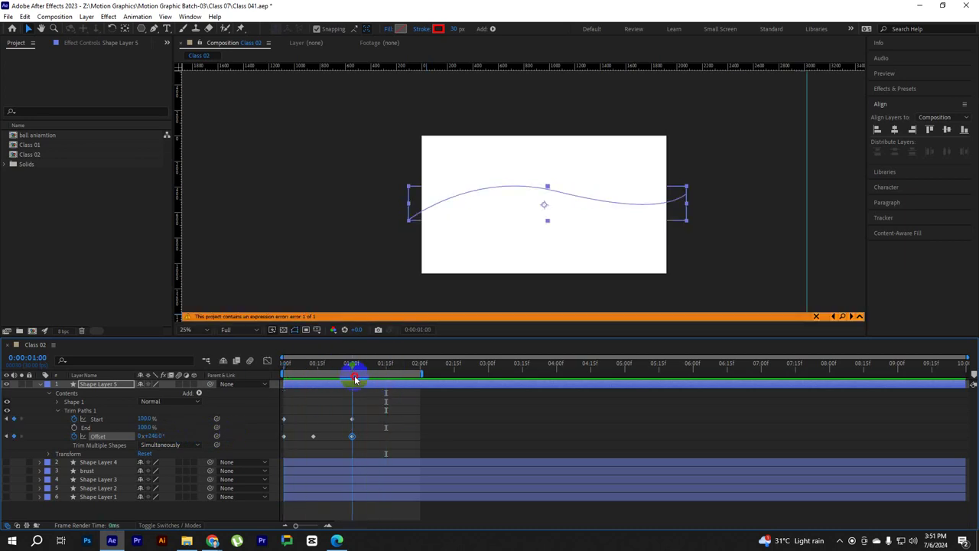
{"action": "left_click", "coordinate": [152, 435]}
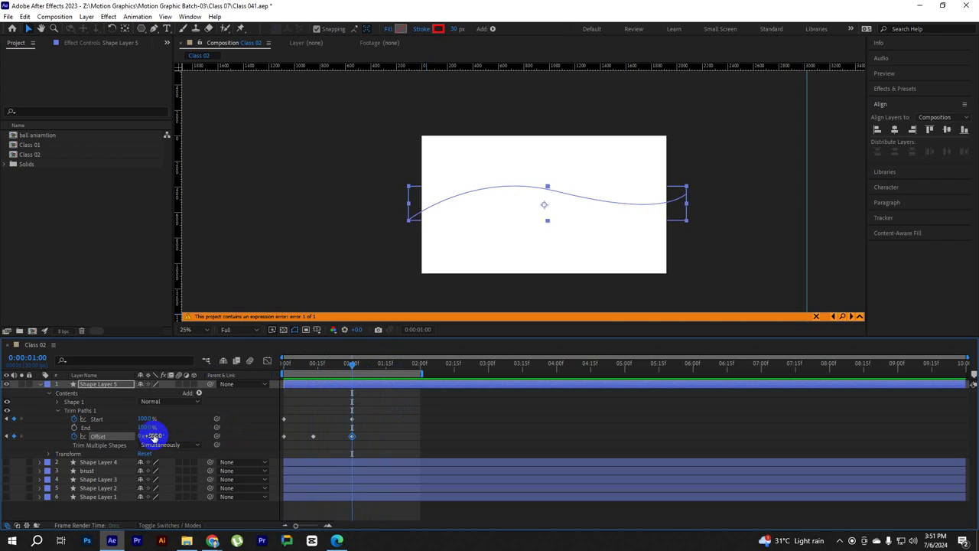
{"action": "left_click", "coordinate": [279, 398]}
{"action": "left_click_drag", "start_coordinate": [312, 368], "coordinate": [284, 367]}
{"action": "left_click", "coordinate": [317, 416]}
{"action": "key", "text": "space"}
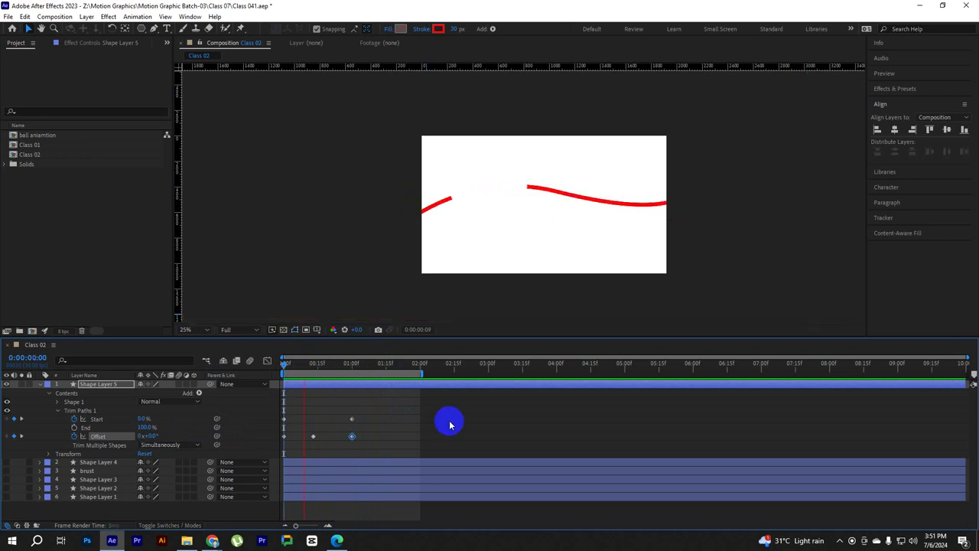
{"action": "left_click_drag", "start_coordinate": [398, 364], "coordinate": [383, 370]}
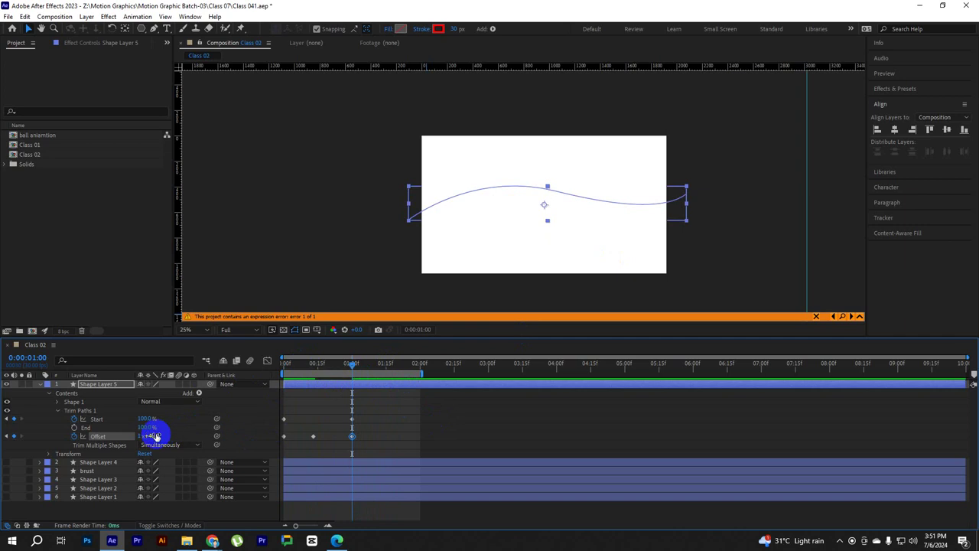
{"action": "left_click", "coordinate": [341, 390]}
{"action": "left_click", "coordinate": [430, 393]}
{"action": "key", "text": "space"}
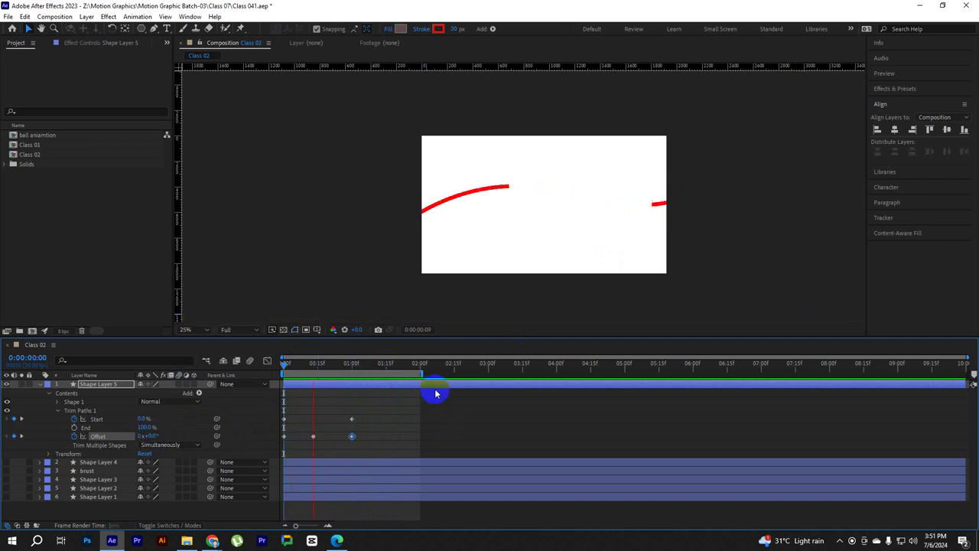
Replay the red stroke's trim animation several times to review its timing
{"action": "left_click", "coordinate": [363, 364]}
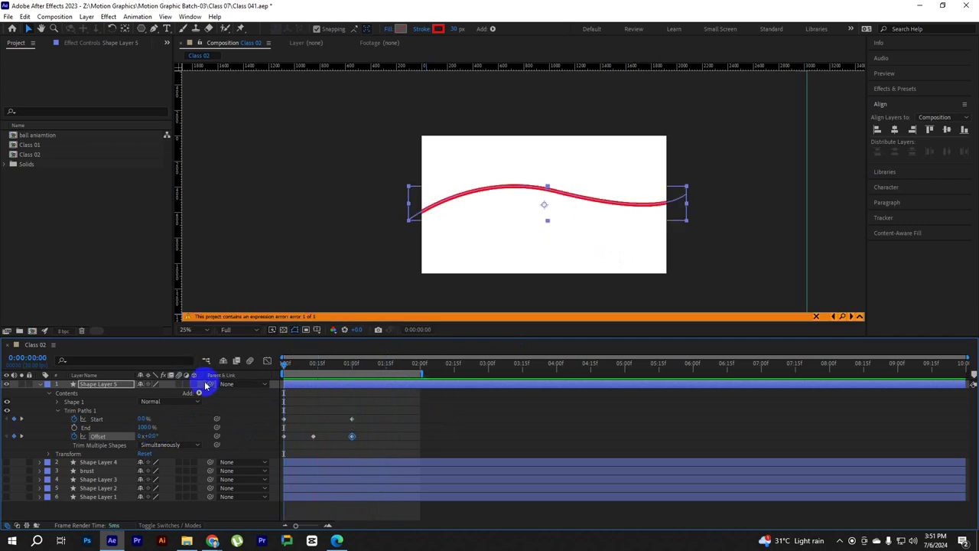
{"action": "key", "text": "space"}
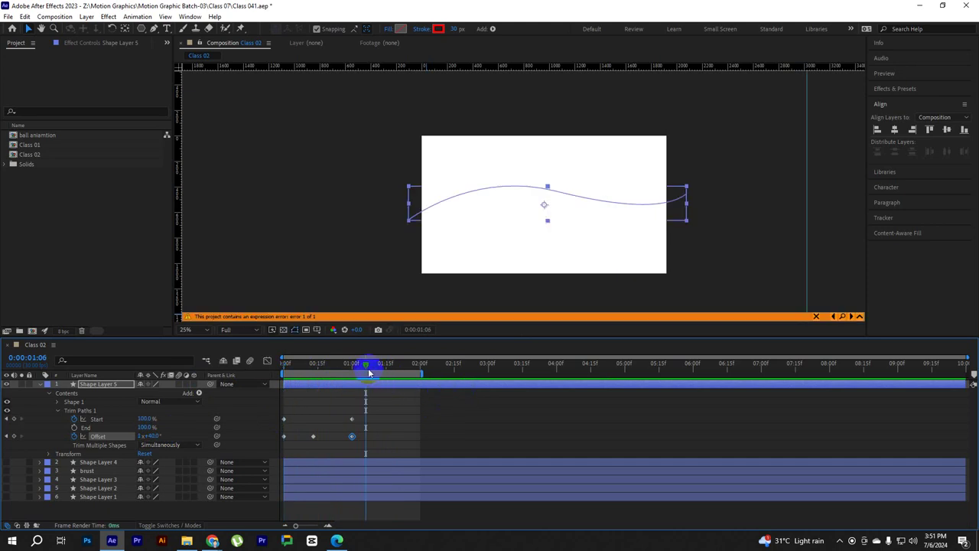
{"action": "left_click", "coordinate": [283, 365]}
{"action": "key", "text": "space"}
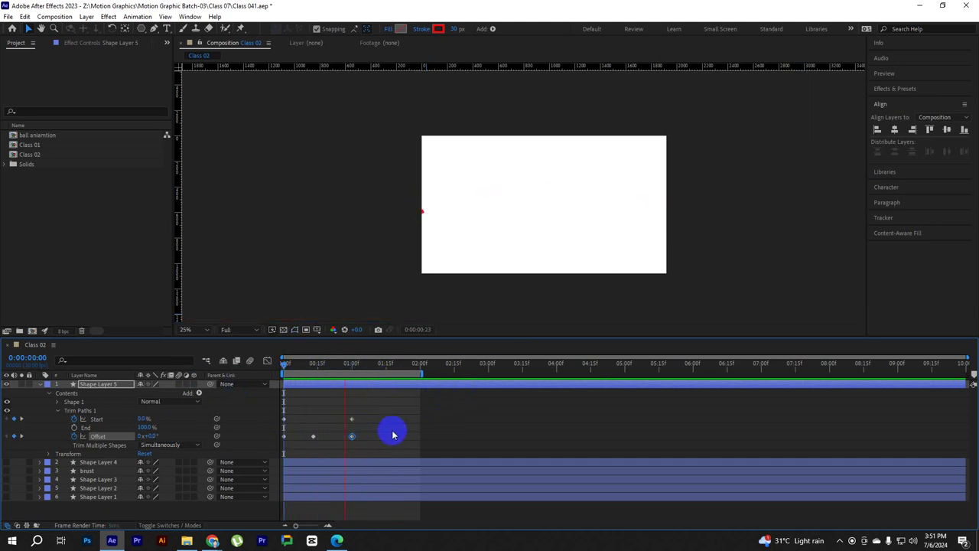
{"action": "left_click", "coordinate": [262, 452]}
{"action": "key", "text": "Home"}
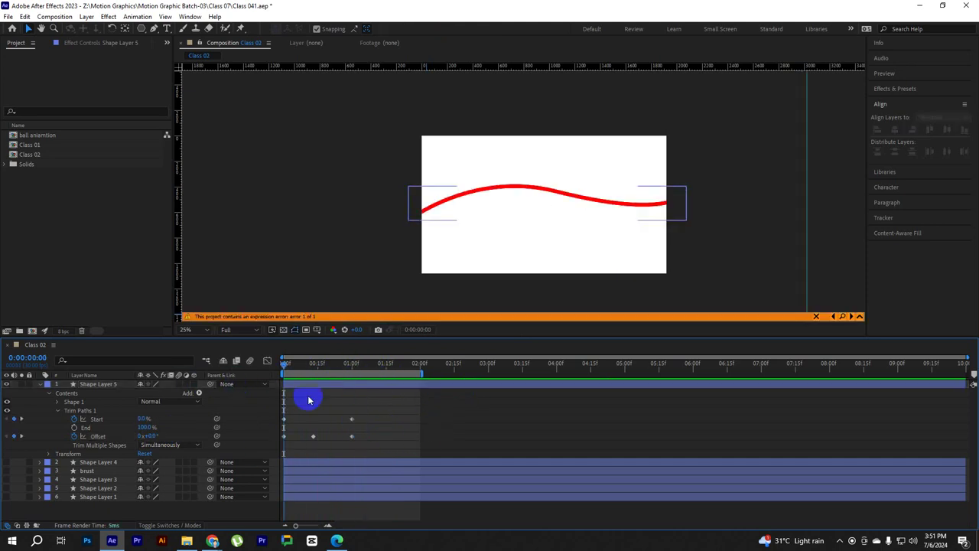
{"action": "key", "text": "space"}
{"action": "left_click_drag", "start_coordinate": [339, 365], "coordinate": [269, 372]}
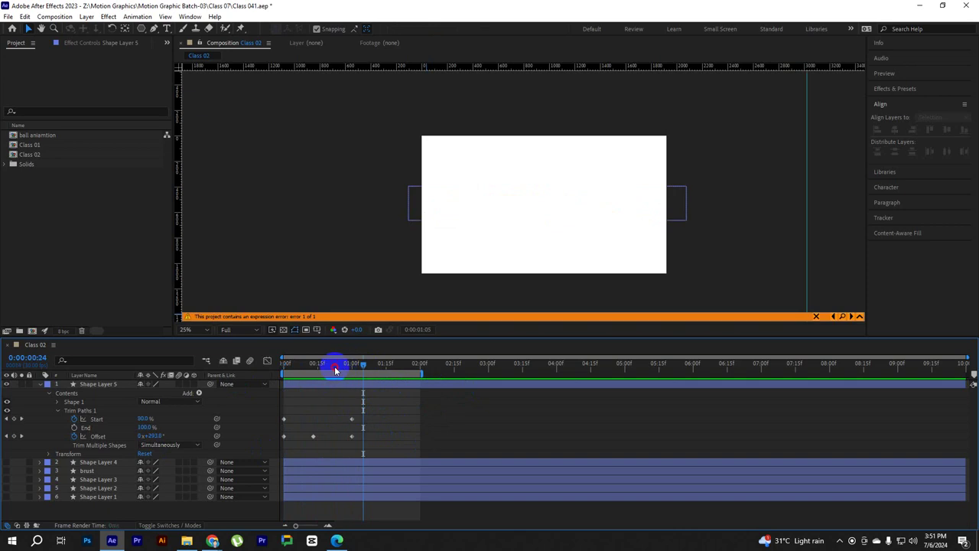
{"action": "key", "text": "space"}
Move the middle Offset keyframe earlier to about 13 frames and replay
{"action": "left_click", "coordinate": [318, 437]}
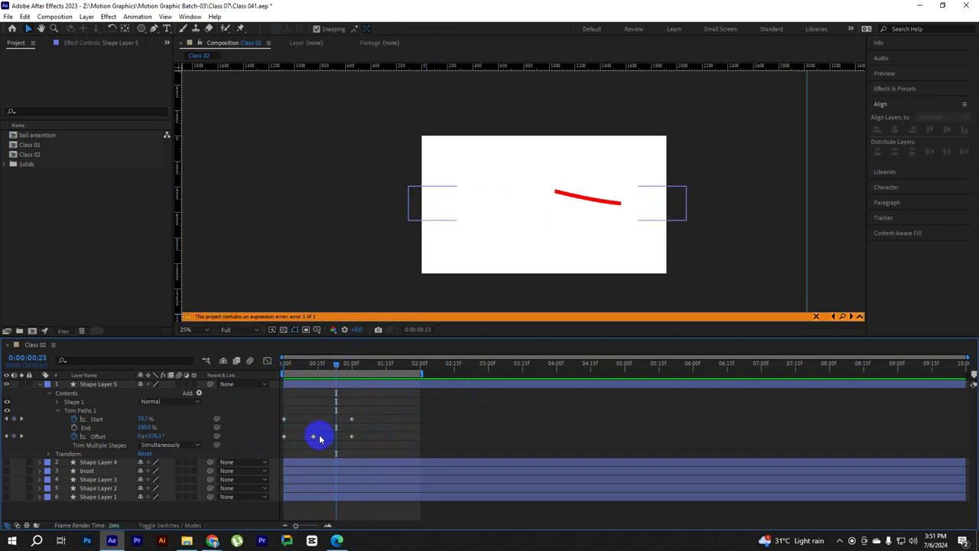
{"action": "left_click_drag", "start_coordinate": [325, 440], "coordinate": [326, 436]}
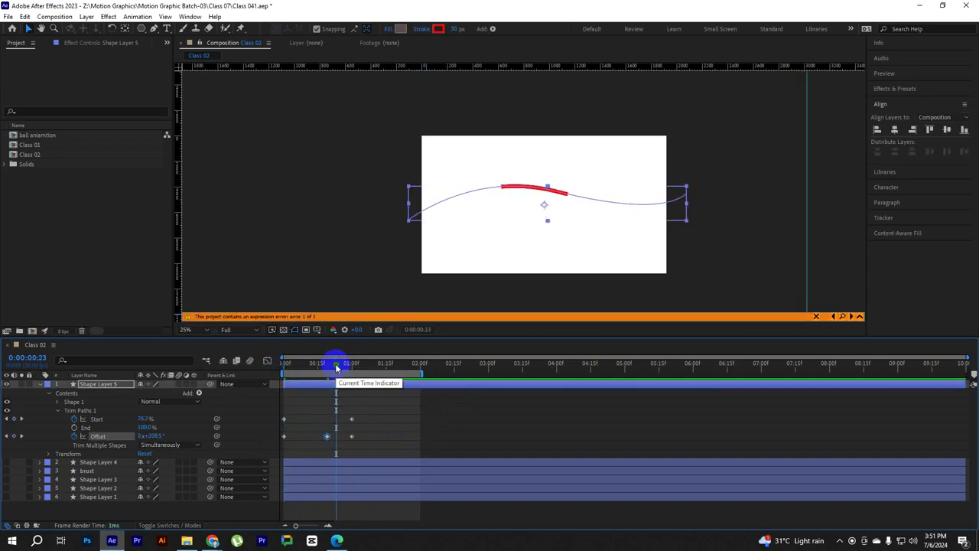
{"action": "left_click_drag", "start_coordinate": [334, 364], "coordinate": [283, 364]}
{"action": "key", "text": "space"}
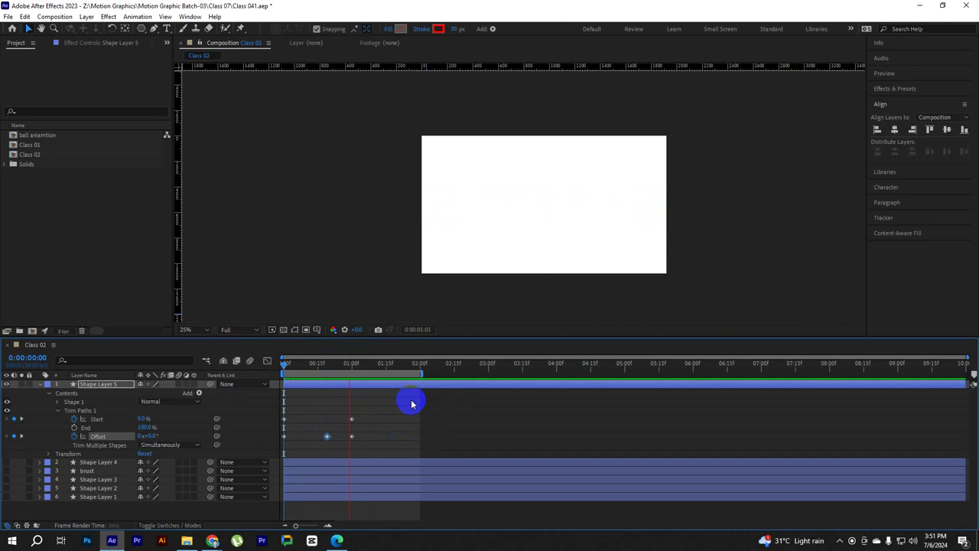
{"action": "left_click", "coordinate": [375, 428]}
{"action": "left_click_drag", "start_coordinate": [344, 364], "coordinate": [326, 373]}
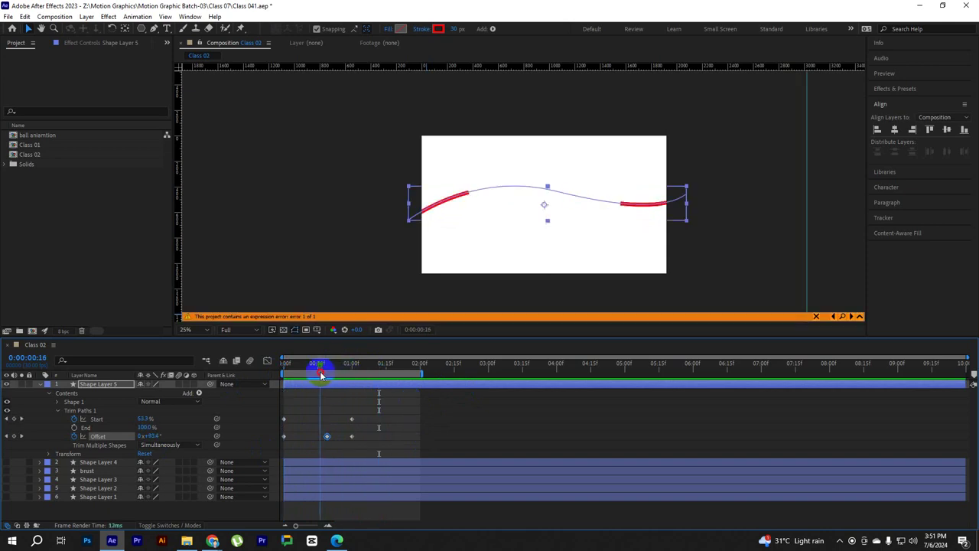
Apply Easy Ease (F9) to the Start and Offset keyframes and end the work area near 1.5 seconds
{"action": "left_click_drag", "start_coordinate": [377, 422], "coordinate": [329, 454]}
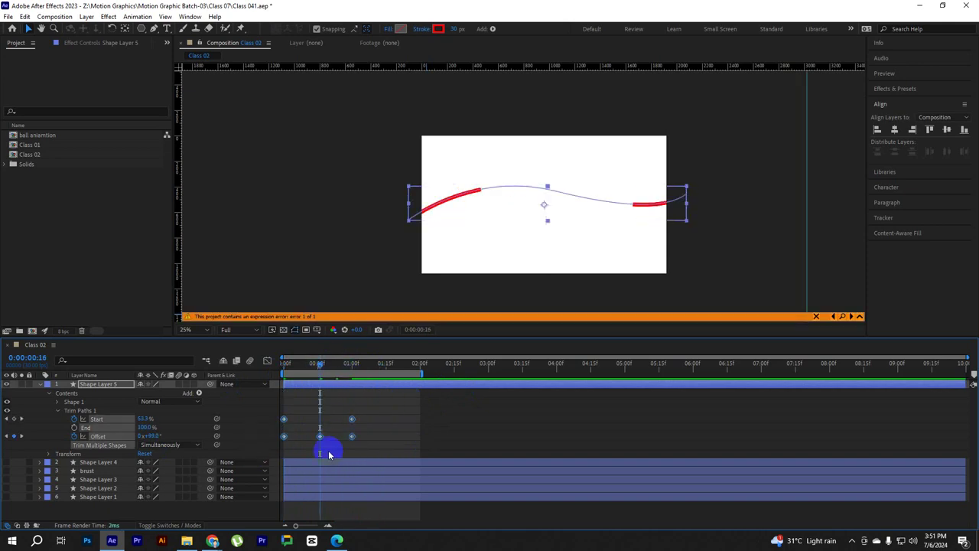
{"action": "key", "text": "F9"}
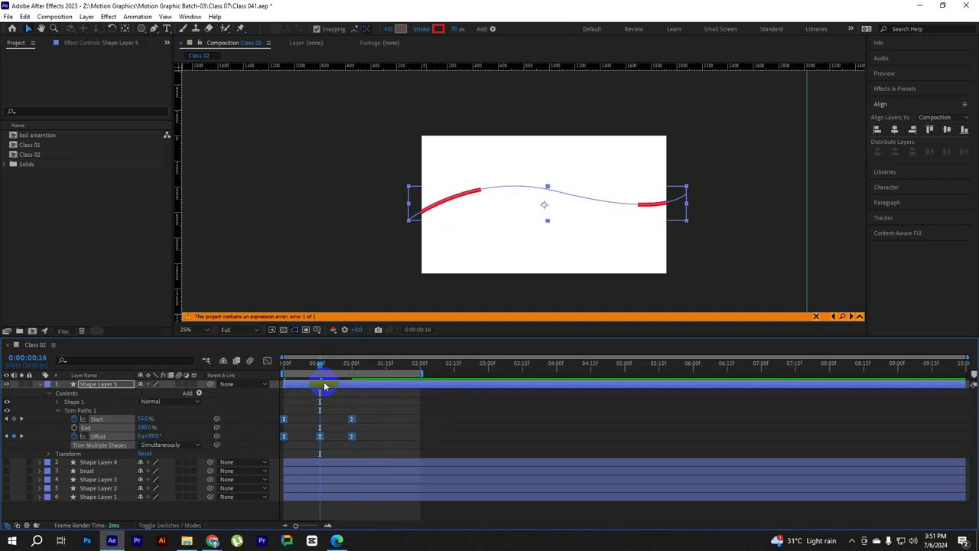
{"action": "left_click_drag", "start_coordinate": [290, 370], "coordinate": [284, 367]}
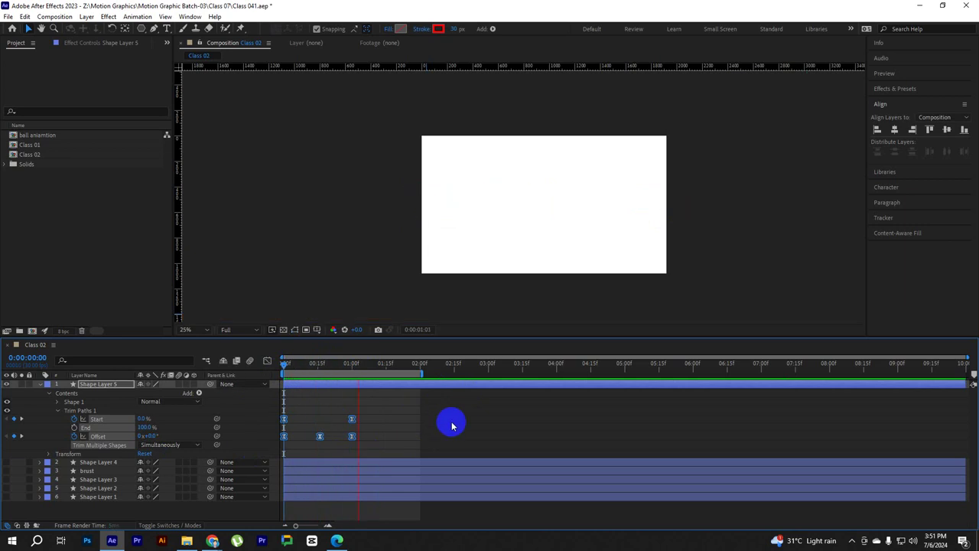
{"action": "left_click", "coordinate": [451, 426]}
{"action": "key", "text": "space"}
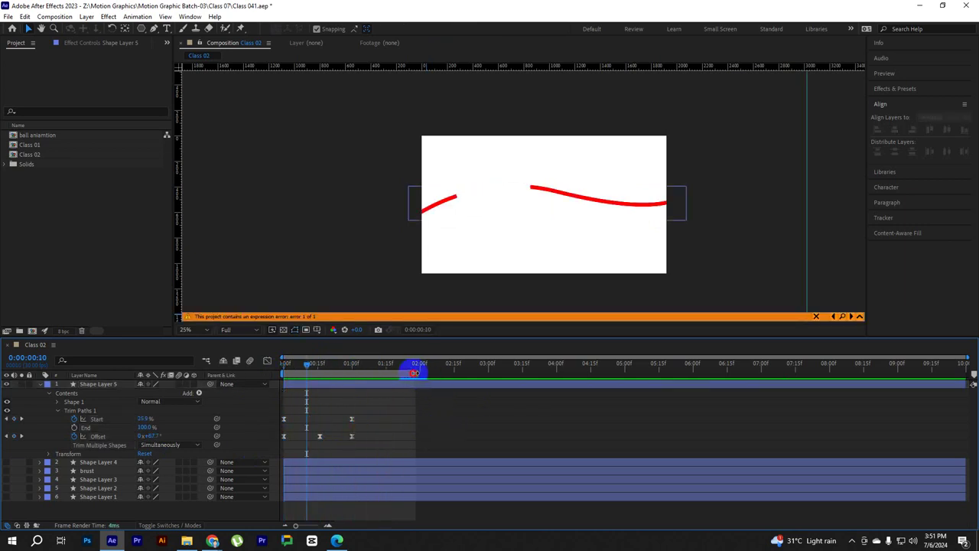
{"action": "left_click_drag", "start_coordinate": [414, 373], "coordinate": [381, 372]}
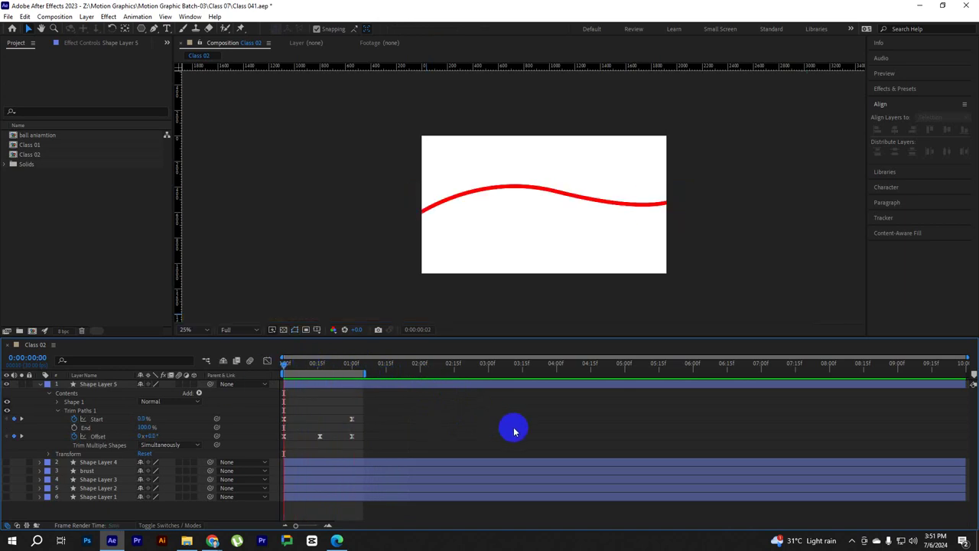
{"action": "key", "text": "space"}
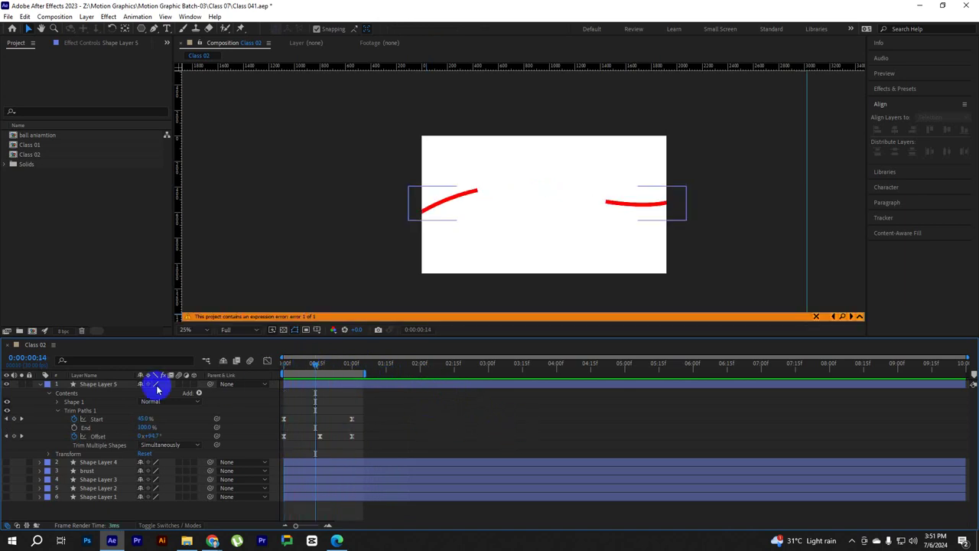
Duplicate the red wave as Shape Layer 6 and make its stroke green
{"action": "left_click", "coordinate": [98, 383]}
{"action": "key", "text": "ctrl+d"}
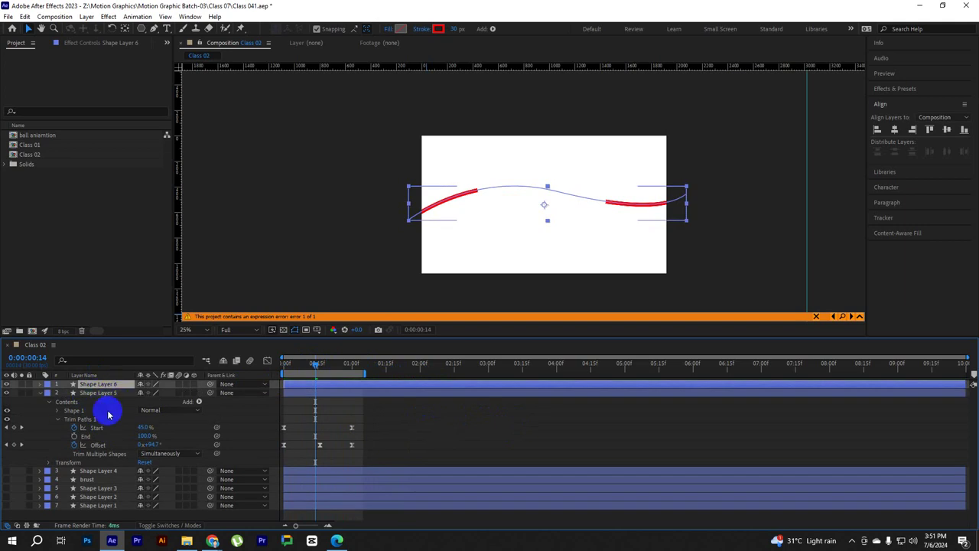
{"action": "left_click", "coordinate": [438, 29]}
{"action": "left_click", "coordinate": [652, 79]}
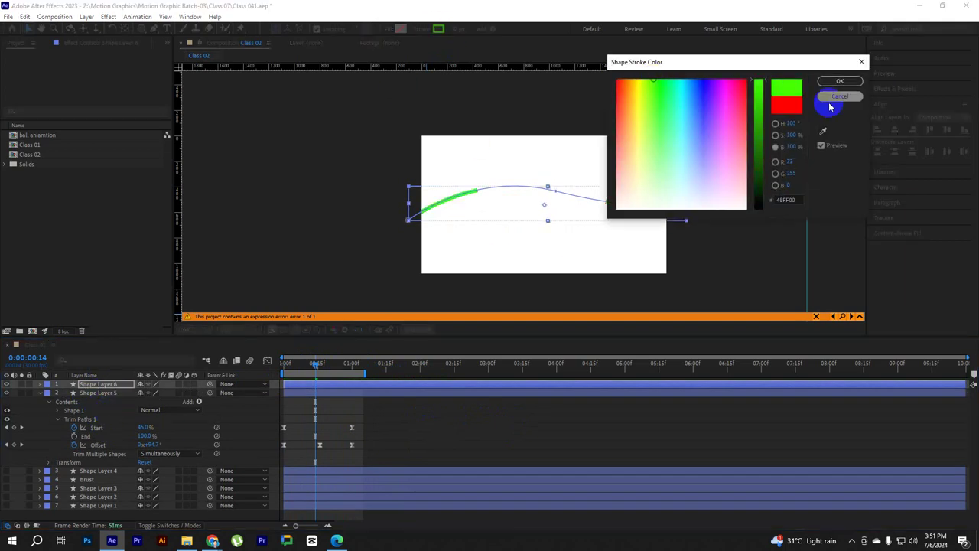
{"action": "left_click", "coordinate": [839, 81]}
{"action": "left_click_drag", "start_coordinate": [465, 192], "coordinate": [492, 221]}
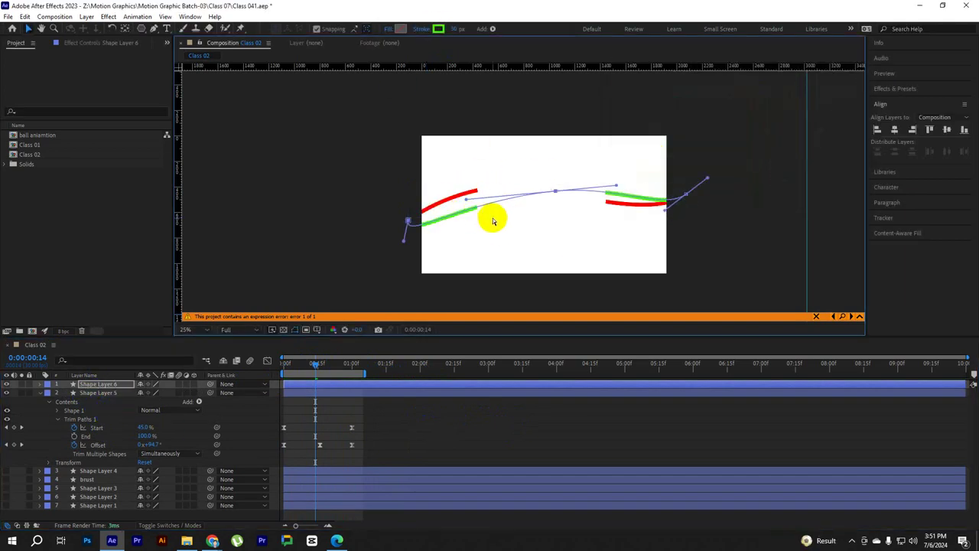
{"action": "key", "text": "ctrl+z"}
Lower Shape Layer 6's Position so the green wave sits beneath the red one
{"action": "left_click", "coordinate": [102, 384]}
{"action": "key", "text": "p"}
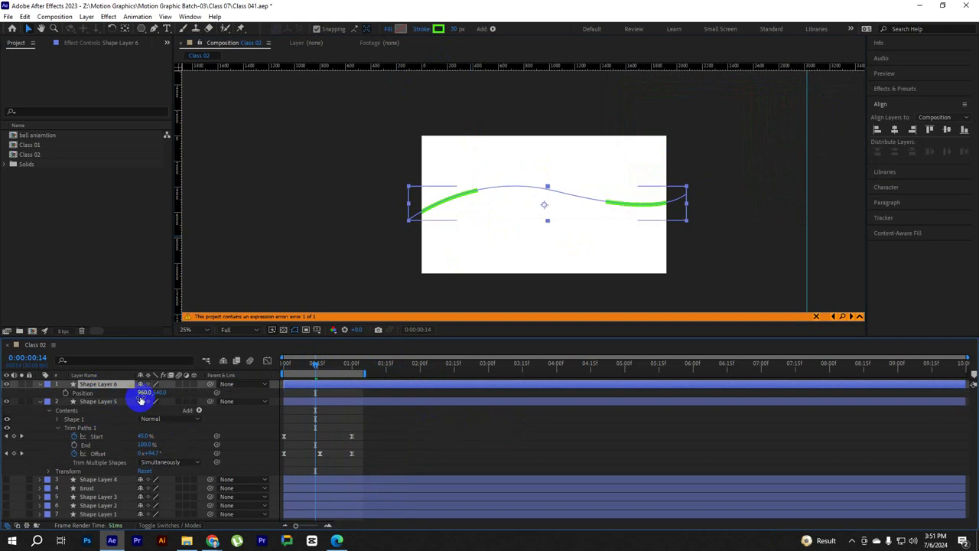
{"action": "left_click_drag", "start_coordinate": [140, 397], "coordinate": [229, 393]}
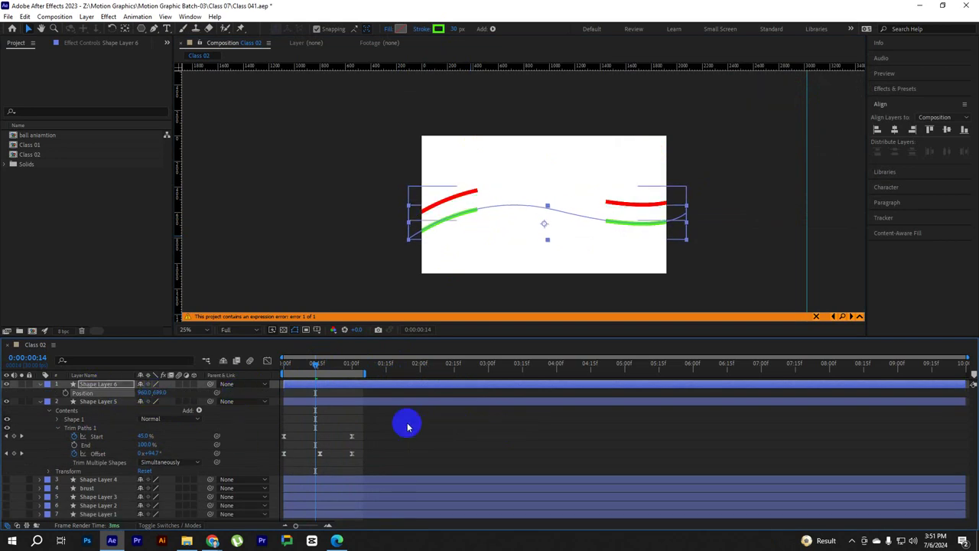
{"action": "key", "text": "u"}
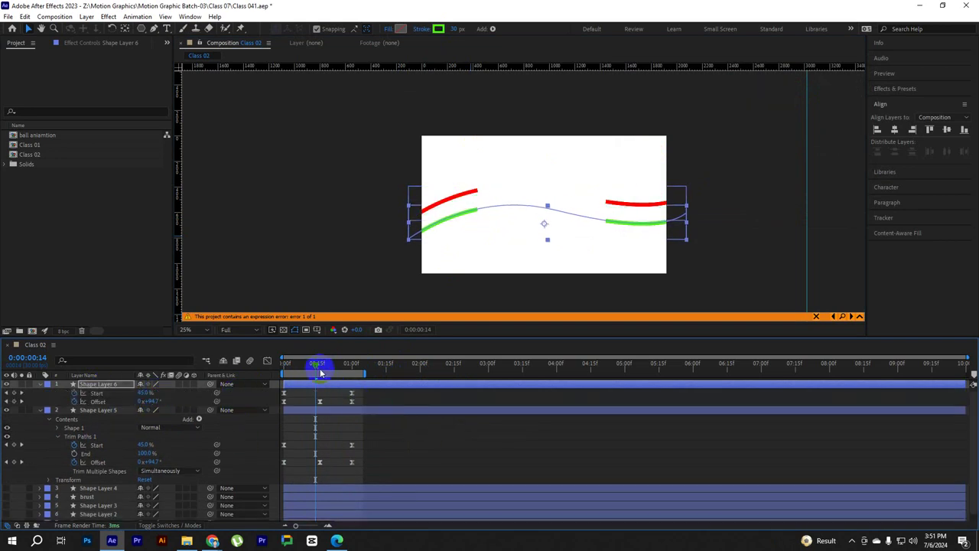
{"action": "mouse_move", "coordinate": [316, 364]}
{"action": "left_mouse_down"}
{"action": "mouse_move", "coordinate": [277, 368]}
{"action": "mouse_move", "coordinate": [318, 373]}
{"action": "left_mouse_up"}
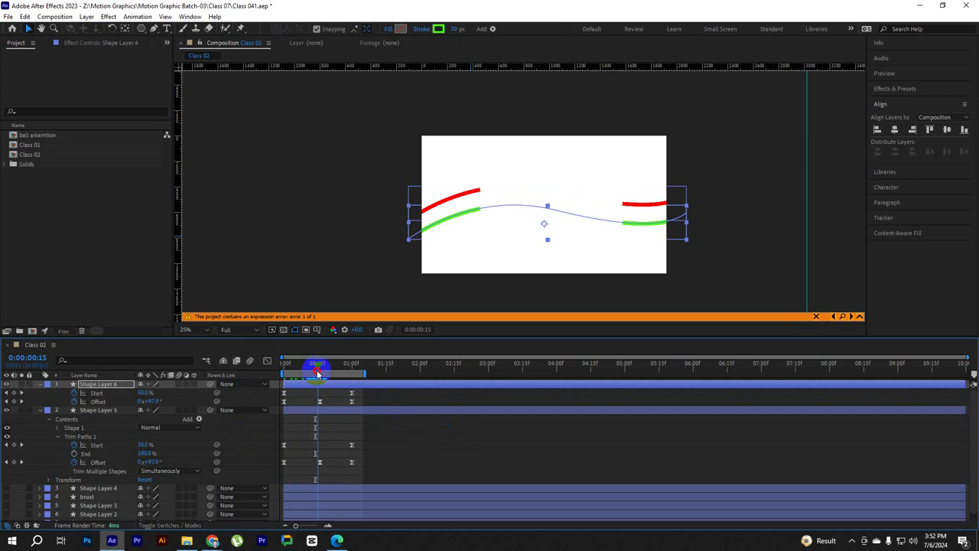
Drag the green wave's middle Trim Paths Offset keyframe to a negative value
{"action": "left_click", "coordinate": [394, 411]}
{"action": "left_click", "coordinate": [444, 458]}
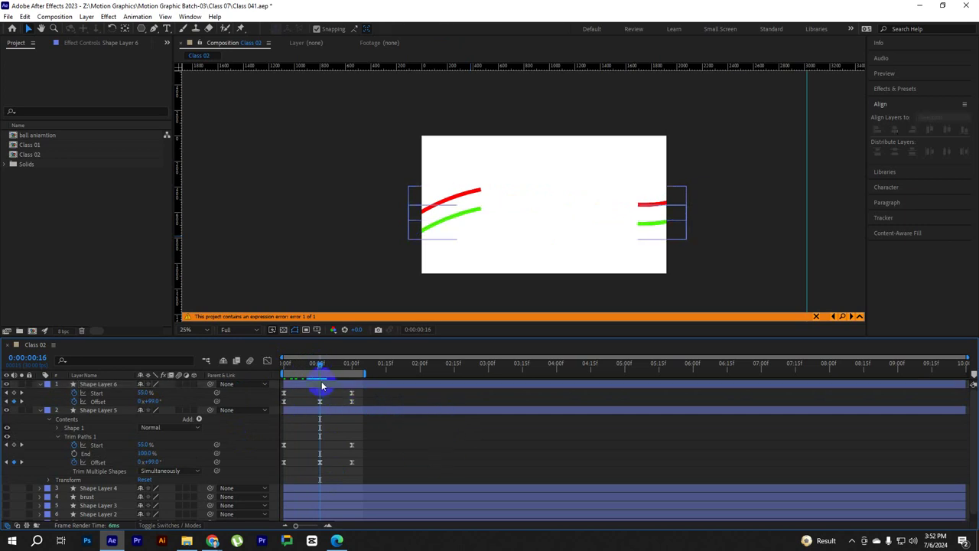
{"action": "left_click", "coordinate": [328, 391]}
{"action": "left_click_drag", "start_coordinate": [153, 401], "coordinate": [79, 401]}
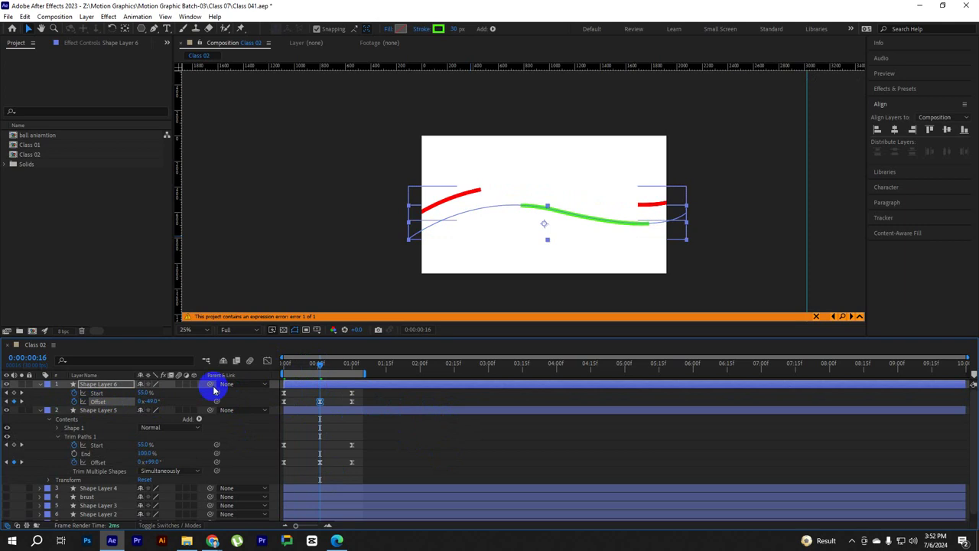
{"action": "left_click_drag", "start_coordinate": [322, 369], "coordinate": [189, 374]}
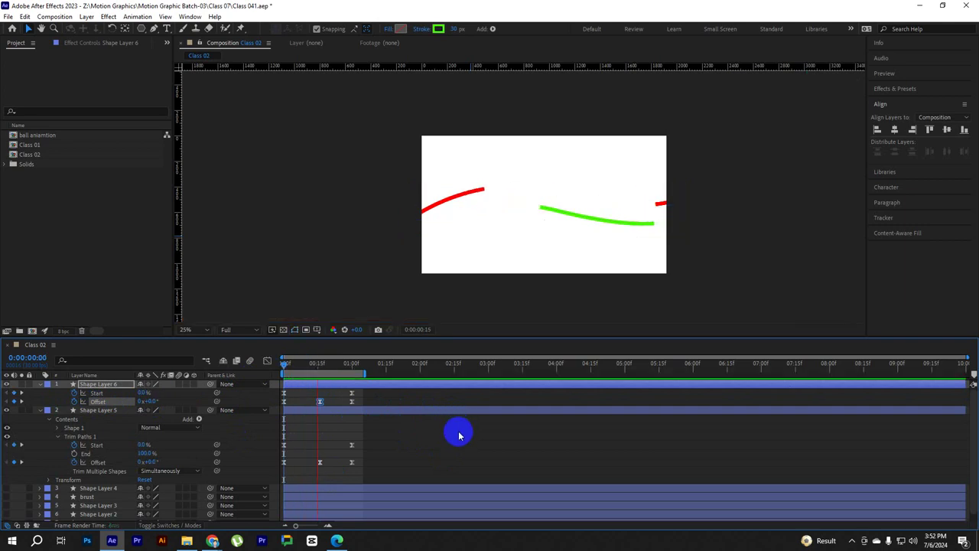
{"action": "key", "text": "space"}
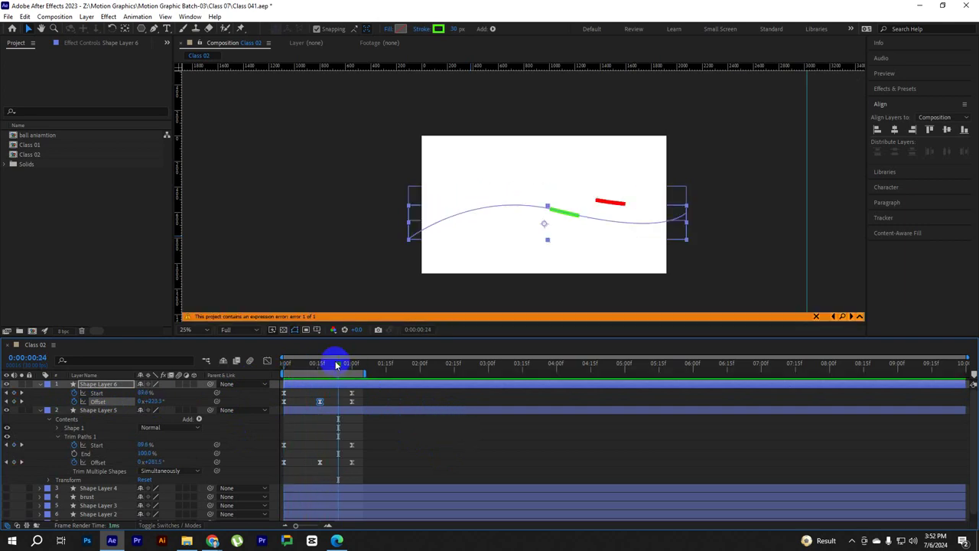
{"action": "mouse_move", "coordinate": [153, 402]}
{"action": "left_mouse_down"}
{"action": "mouse_move", "coordinate": [186, 399]}
{"action": "mouse_move", "coordinate": [152, 398]}
{"action": "left_mouse_up"}
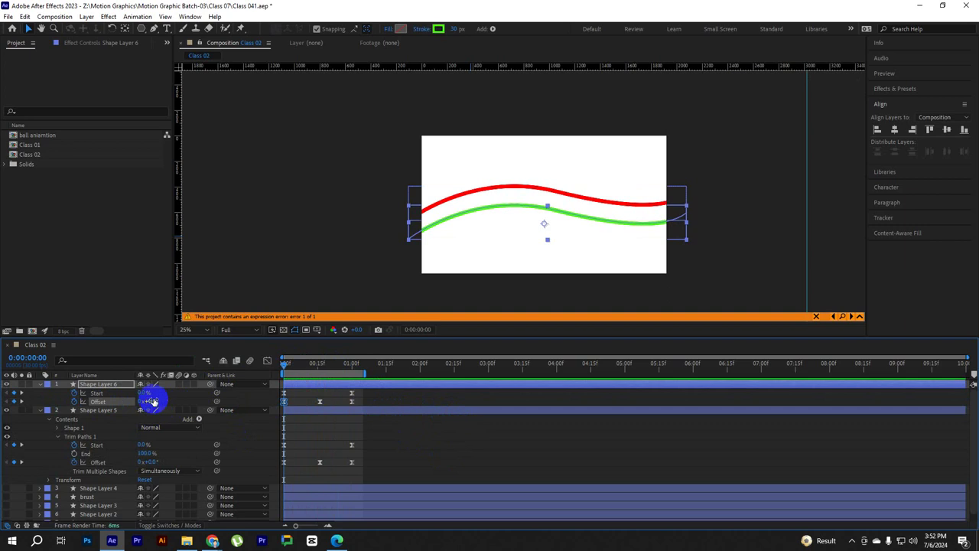
Fine-tune the green Offset value and preview the staggered red and green strokes
{"action": "key", "text": "space"}
{"action": "key", "text": "space"}
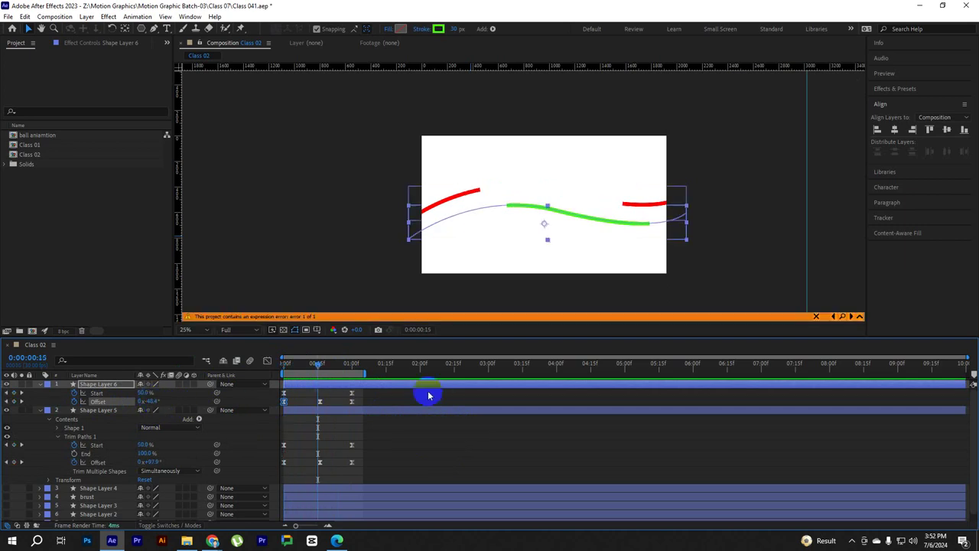
{"action": "mouse_move", "coordinate": [318, 368]}
{"action": "left_mouse_down"}
{"action": "mouse_move", "coordinate": [333, 369]}
{"action": "mouse_move", "coordinate": [319, 368]}
{"action": "left_mouse_up"}
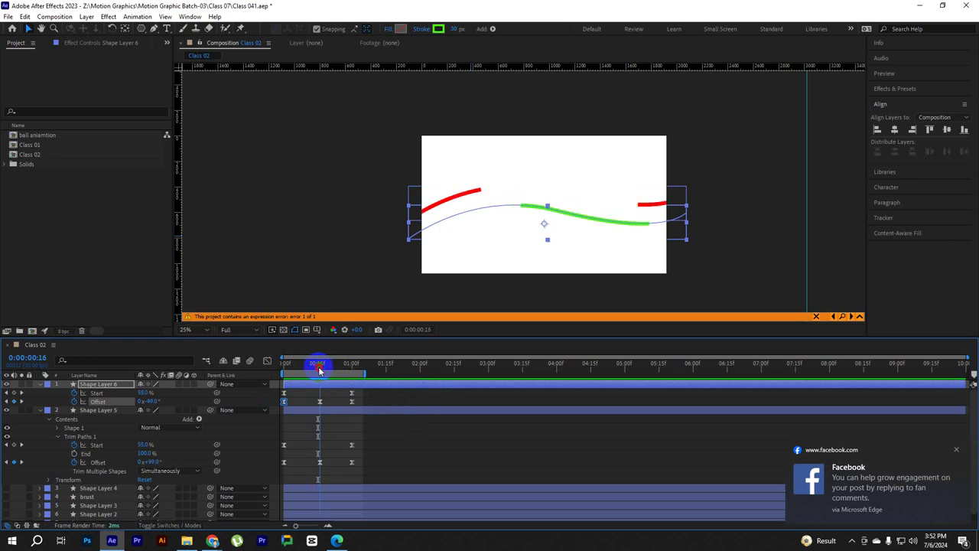
{"action": "left_click_drag", "start_coordinate": [146, 400], "coordinate": [160, 401]}
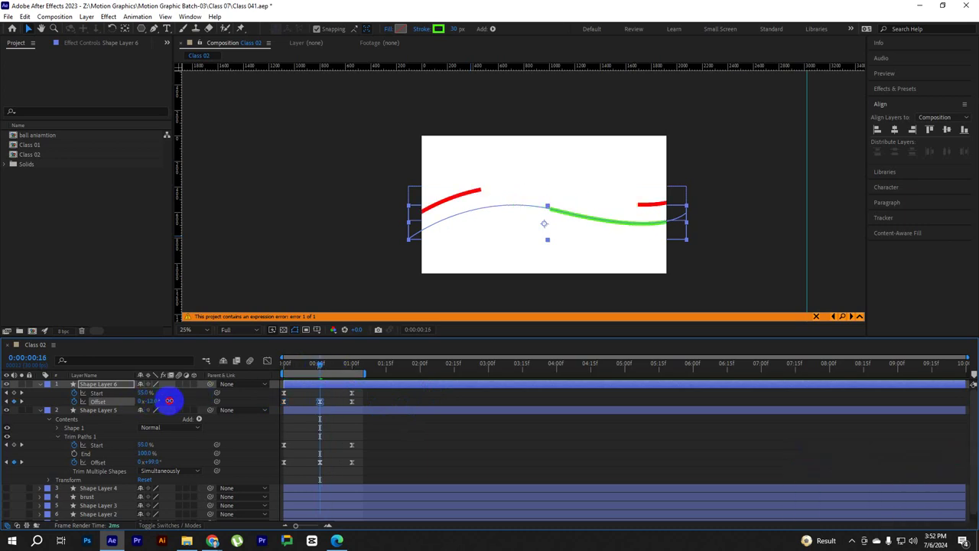
{"action": "left_click_drag", "start_coordinate": [318, 367], "coordinate": [212, 369]}
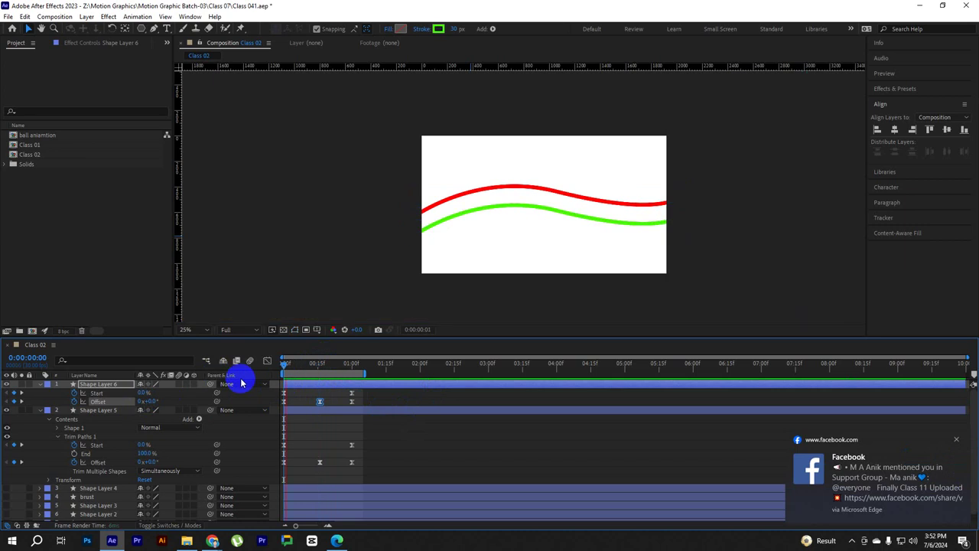
{"action": "key", "text": "space"}
{"action": "left_click", "coordinate": [350, 364]}
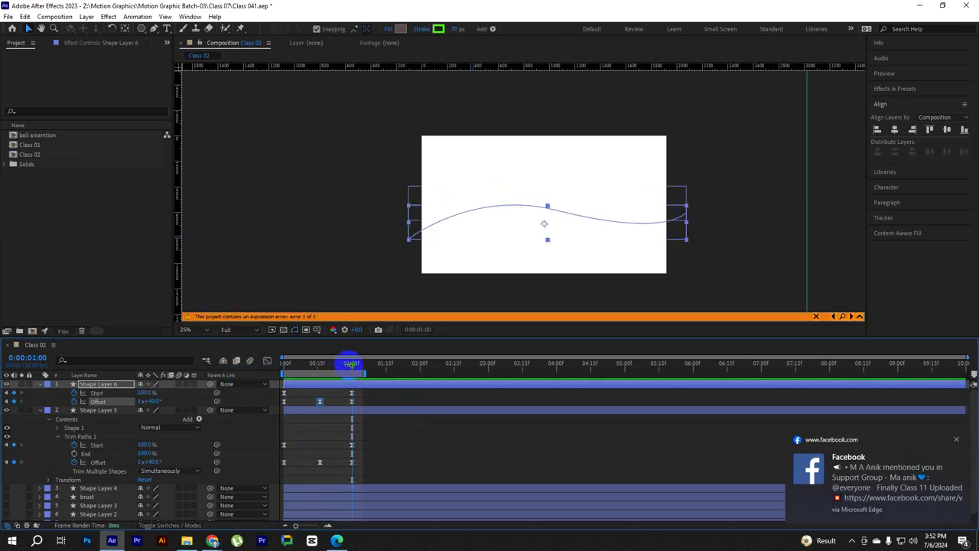
{"action": "mouse_move", "coordinate": [349, 364]}
{"action": "left_mouse_down"}
{"action": "mouse_move", "coordinate": [267, 377]}
{"action": "mouse_move", "coordinate": [318, 377]}
{"action": "left_mouse_up"}
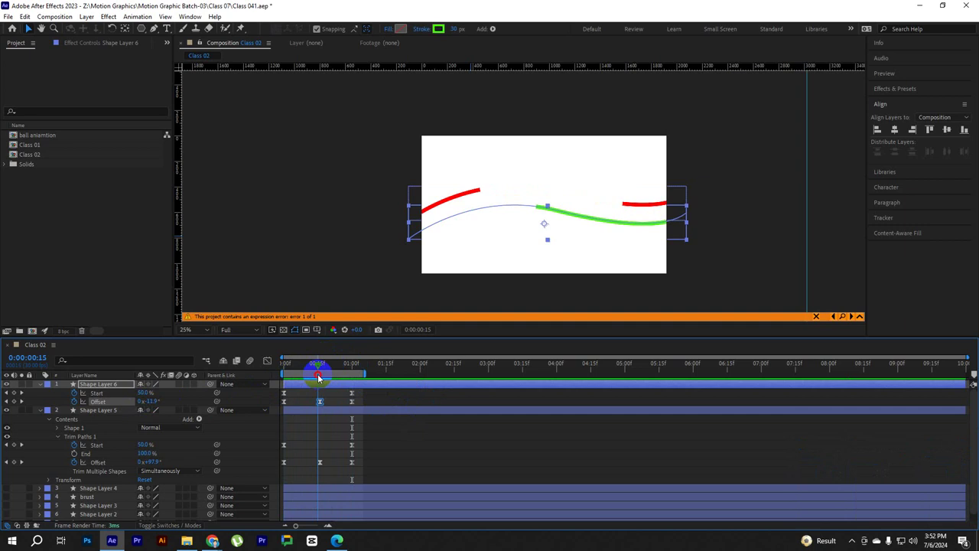
Set Shape Layer 5's middle Offset keyframe to 157°, preview the result, and collapse the layers
{"action": "left_click", "coordinate": [332, 410]}
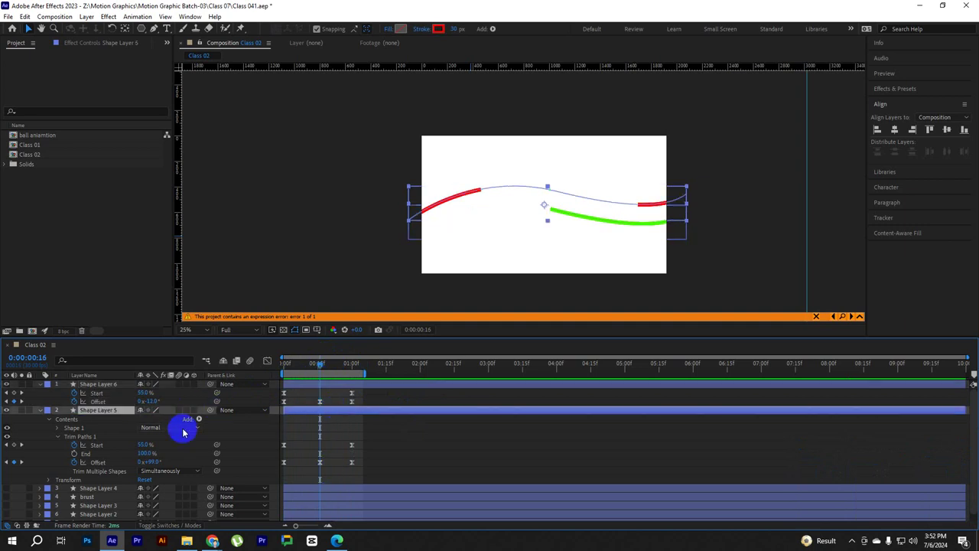
{"action": "left_click_drag", "start_coordinate": [154, 461], "coordinate": [176, 462]}
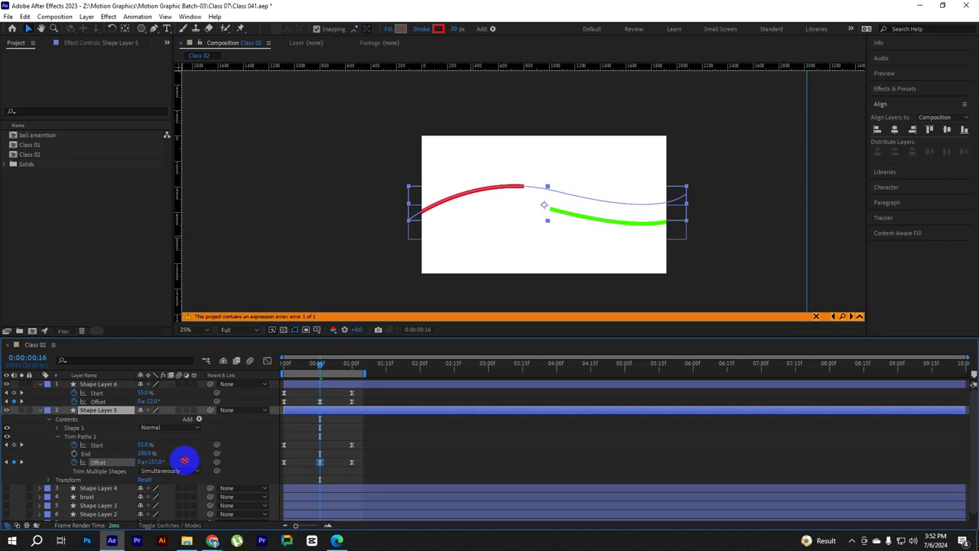
{"action": "left_click_drag", "start_coordinate": [319, 364], "coordinate": [179, 375]}
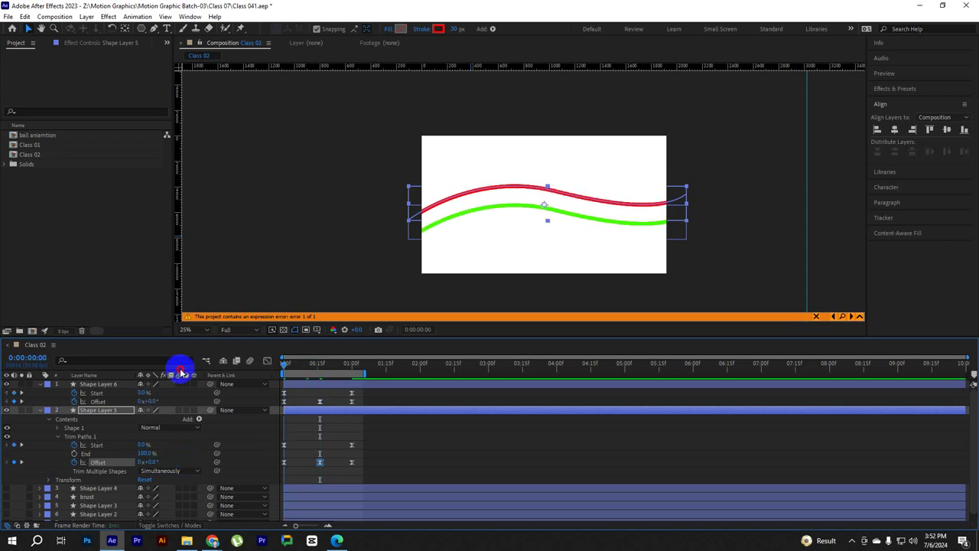
{"action": "key", "text": "space"}
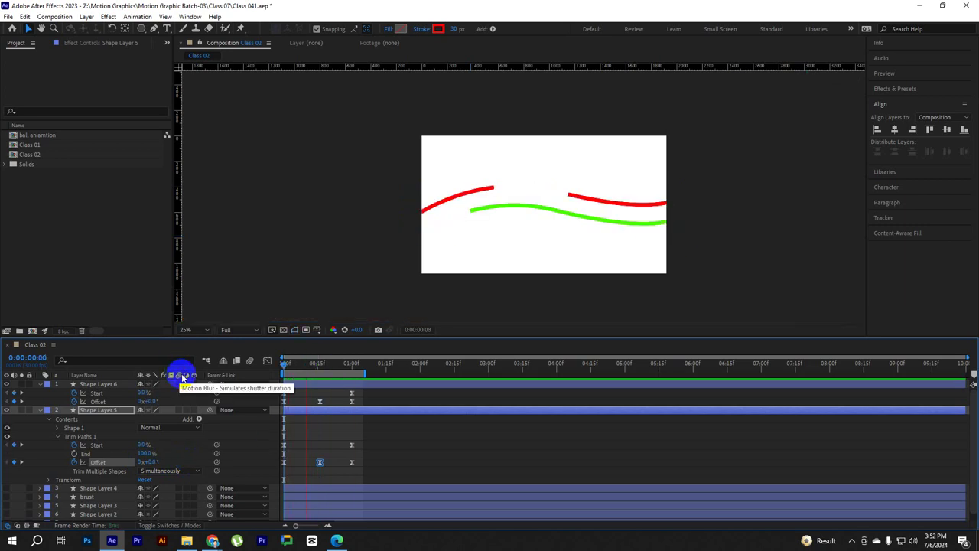
{"action": "key", "text": "space"}
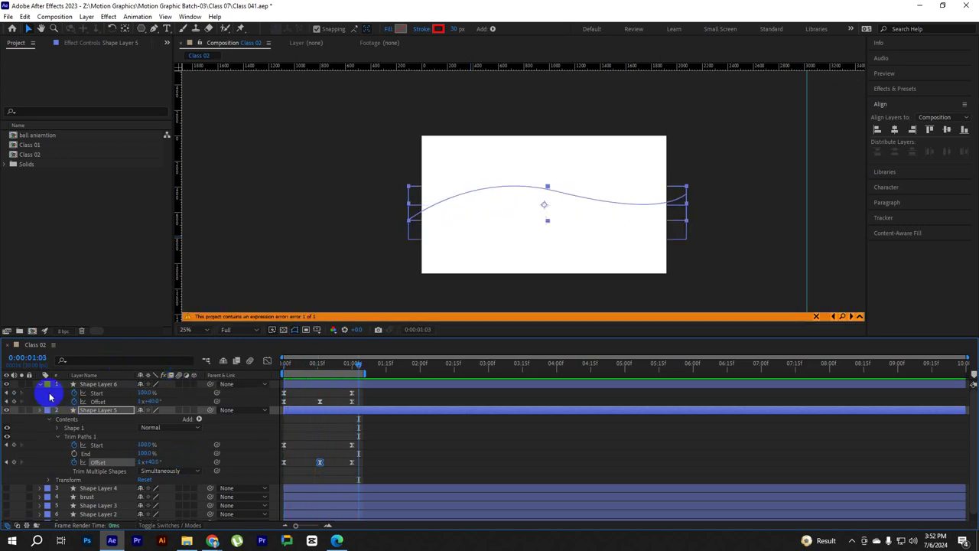
{"action": "key", "text": "u"}
{"action": "left_click", "coordinate": [40, 383]}
Duplicate the red wave's layer, move it to the top, and shift the copy lower to 960,840
{"action": "left_click", "coordinate": [99, 384]}
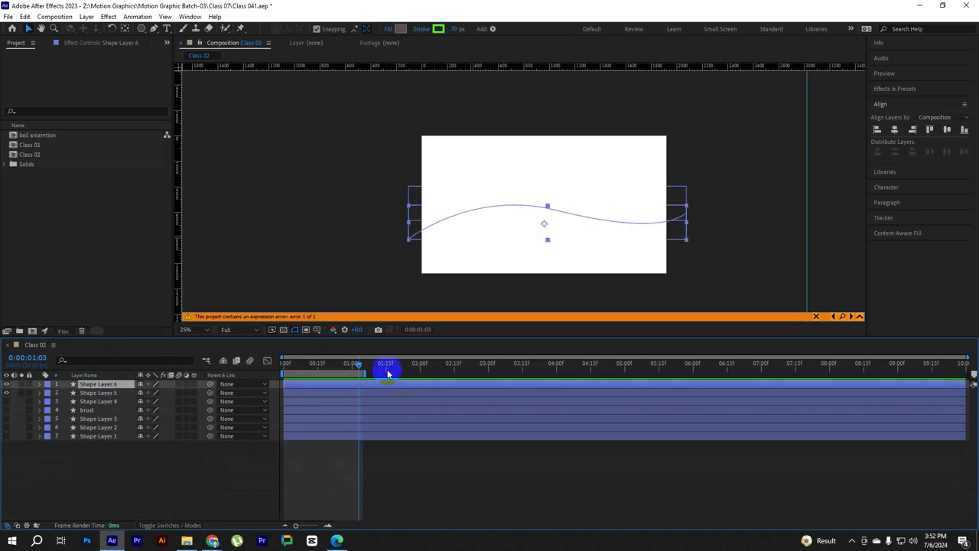
{"action": "left_click_drag", "start_coordinate": [387, 372], "coordinate": [284, 372]}
{"action": "key", "text": "space"}
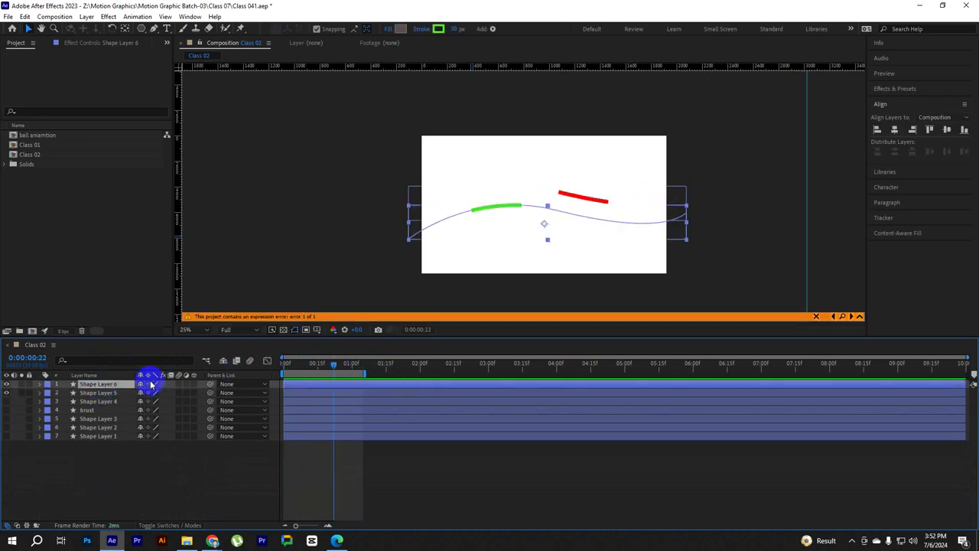
{"action": "left_click", "coordinate": [100, 392]}
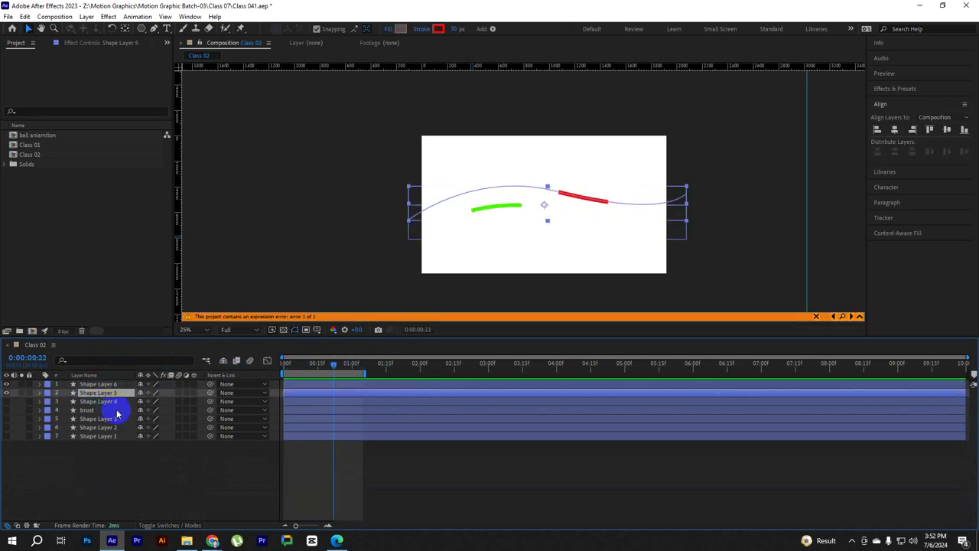
{"action": "key", "text": "ctrl+d"}
{"action": "left_click_drag", "start_coordinate": [109, 393], "coordinate": [107, 383]}
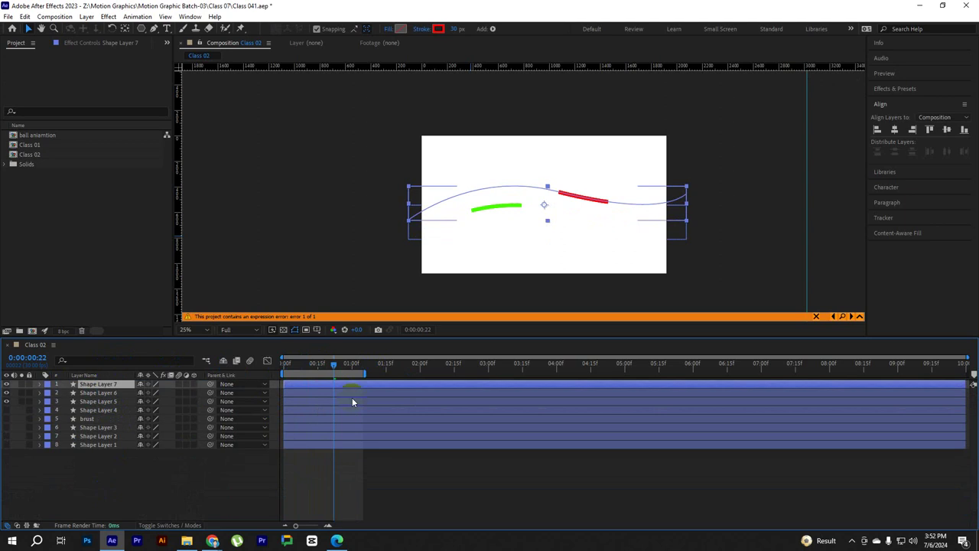
{"action": "key", "text": "p"}
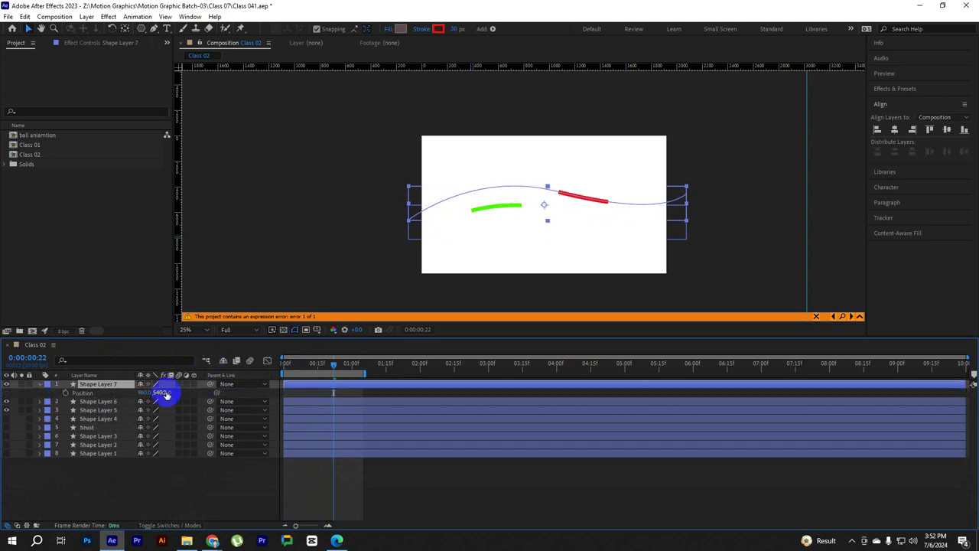
{"action": "left_click_drag", "start_coordinate": [166, 394], "coordinate": [369, 371]}
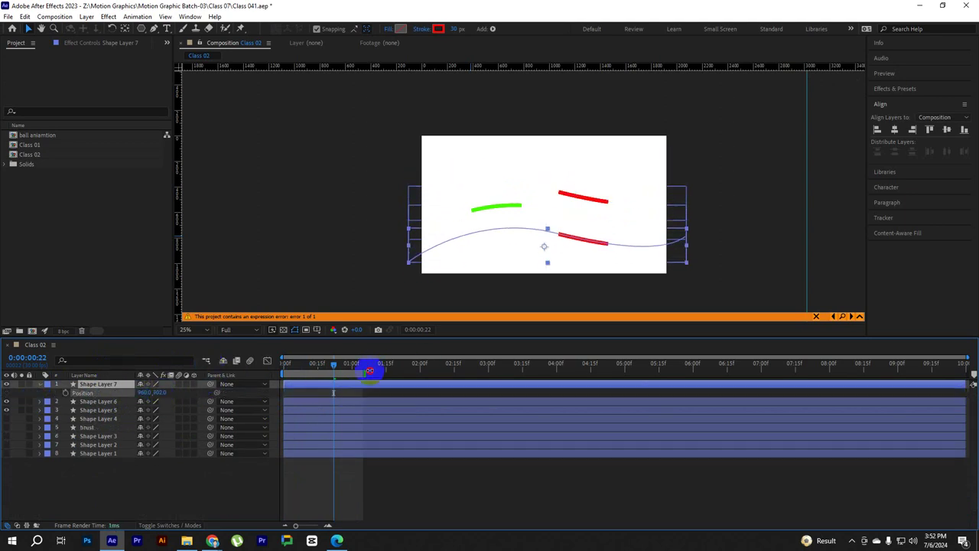
{"action": "left_click_drag", "start_coordinate": [369, 371], "coordinate": [413, 388]}
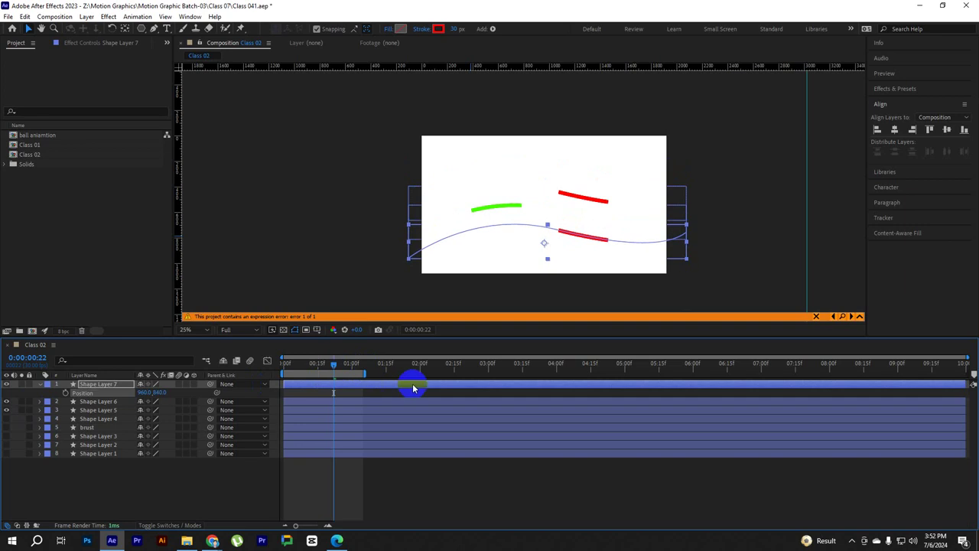
Duplicate Shape Layer 6, raise the copy to Y 357, and pick purple 4E00FF for its stroke
{"action": "left_click", "coordinate": [98, 402]}
{"action": "key", "text": "ctrl+d"}
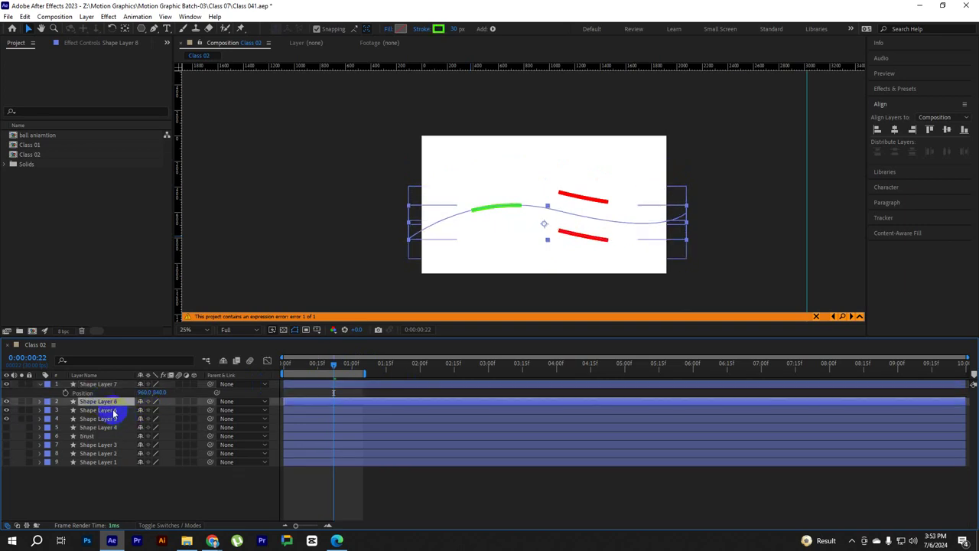
{"action": "key", "text": "p"}
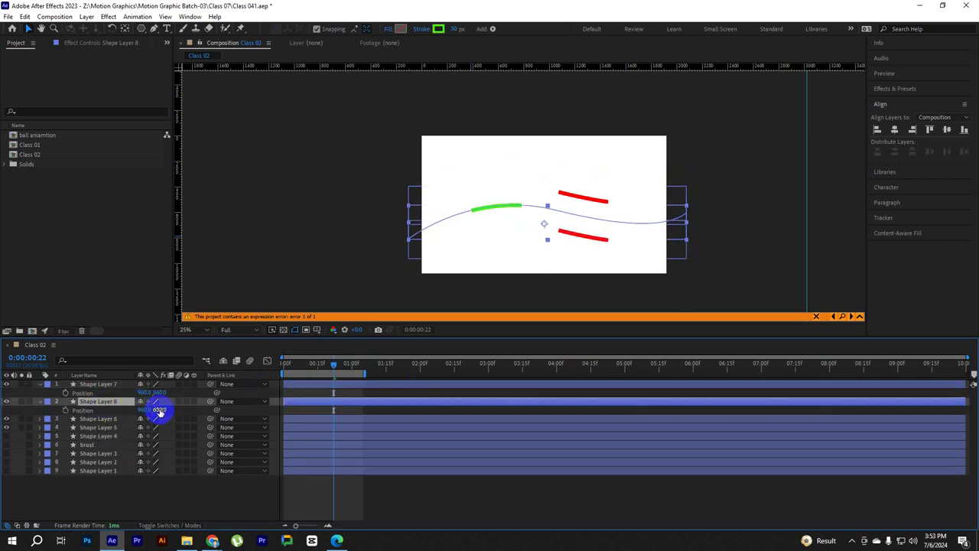
{"action": "left_click_drag", "start_coordinate": [159, 410], "coordinate": [24, 413]}
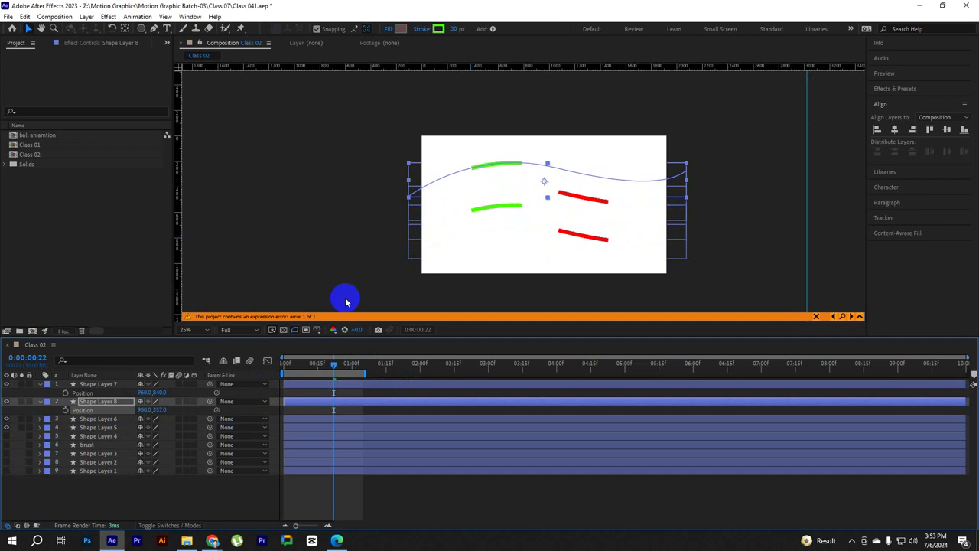
{"action": "left_click", "coordinate": [437, 28]}
{"action": "left_click_drag", "start_coordinate": [709, 132], "coordinate": [709, 79]}
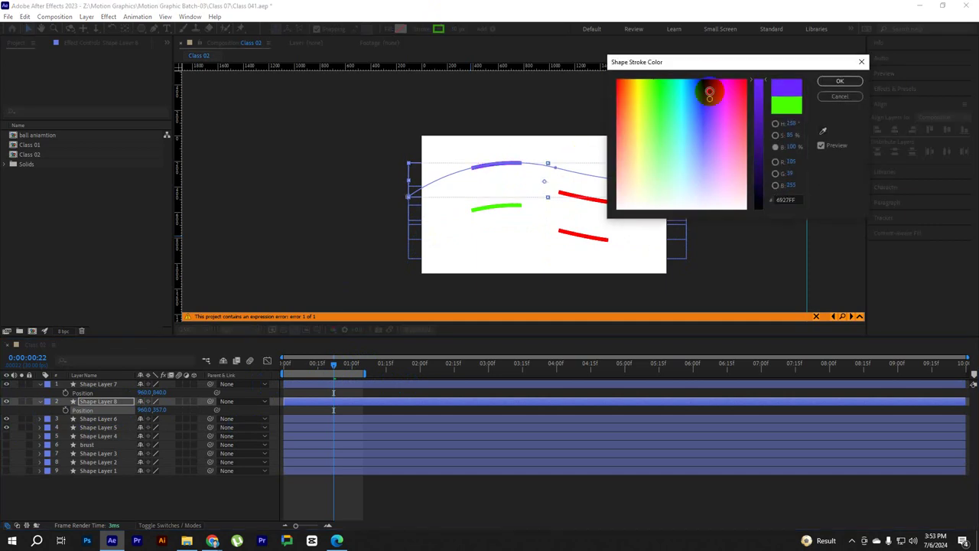
Confirm the purple stroke, give Shape Layer 7 a yellow FFD200 stroke, and return to frame 0
{"action": "left_click", "coordinate": [848, 86]}
{"action": "left_click", "coordinate": [584, 237]}
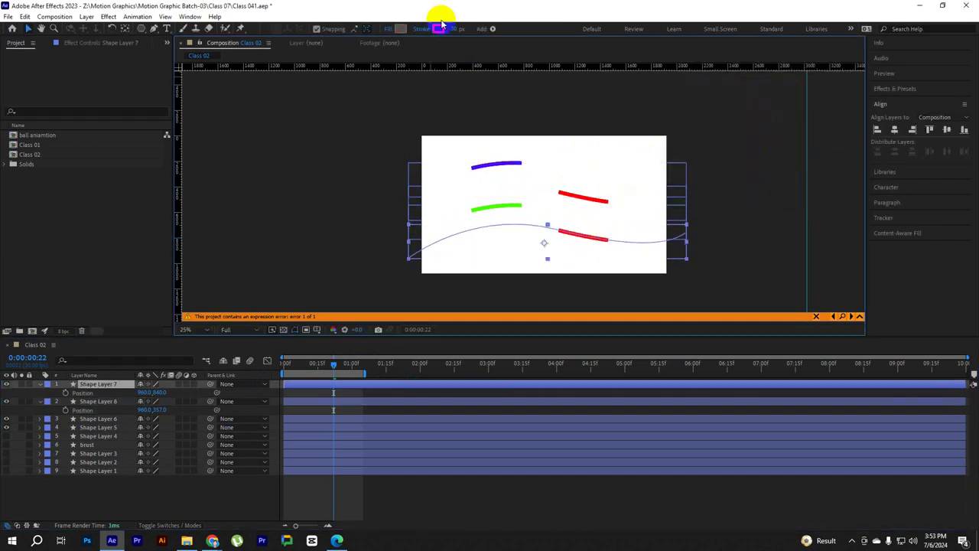
{"action": "left_click", "coordinate": [437, 28]}
{"action": "left_click", "coordinate": [636, 80]}
{"action": "left_click_drag", "start_coordinate": [637, 81], "coordinate": [633, 80]}
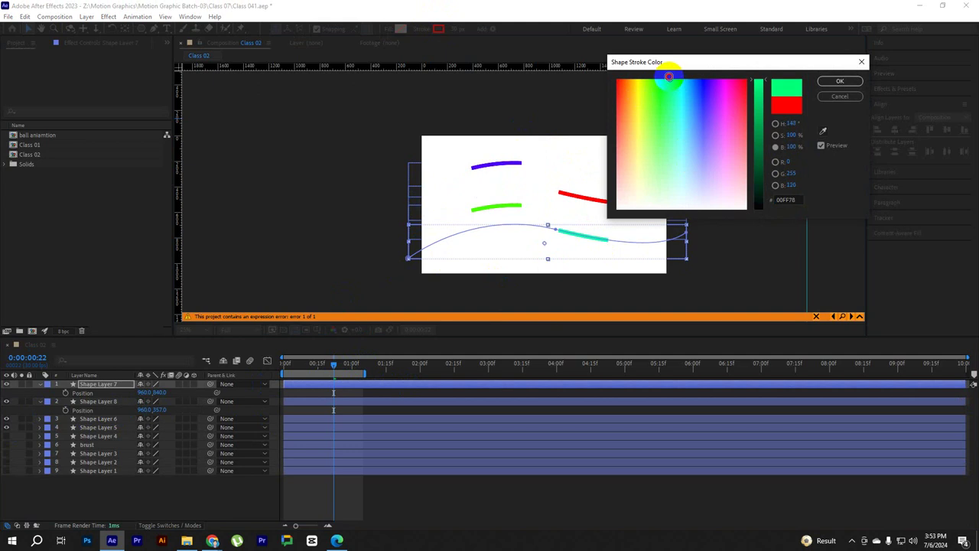
{"action": "left_click", "coordinate": [839, 81]}
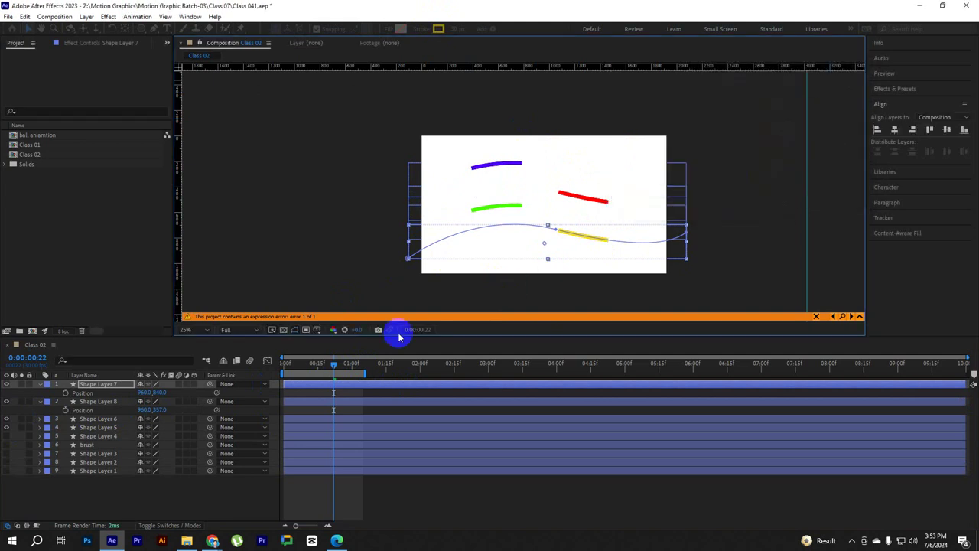
{"action": "left_click_drag", "start_coordinate": [334, 362], "coordinate": [285, 362]}
{"action": "left_click", "coordinate": [198, 502]}
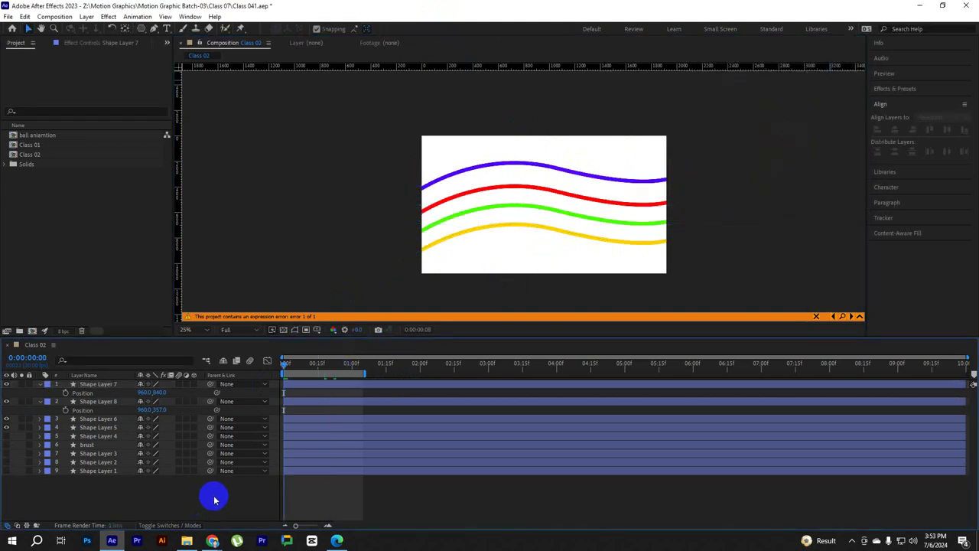
Extend the work area to about 4 seconds and reveal layers 1–4's Start and Offset keyframes
{"action": "key", "text": "space"}
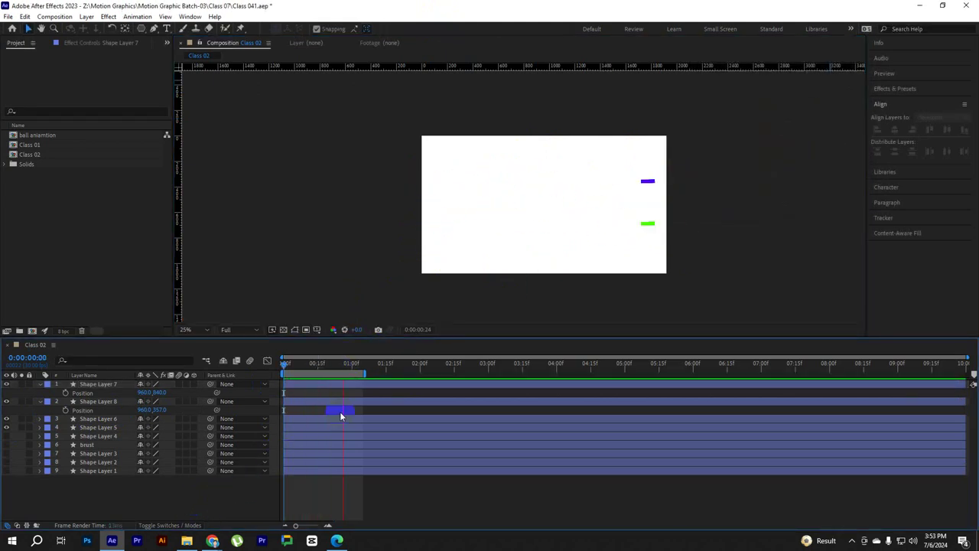
{"action": "left_click_drag", "start_coordinate": [361, 373], "coordinate": [579, 373]}
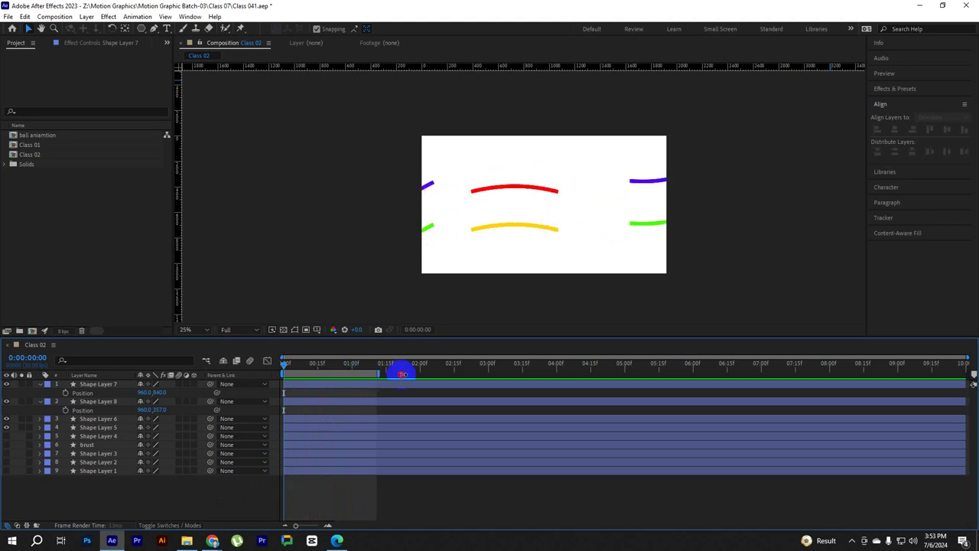
{"action": "left_click", "coordinate": [99, 427]}
{"action": "left_click", "coordinate": [98, 383], "text": "shift"}
{"action": "key", "text": "u"}
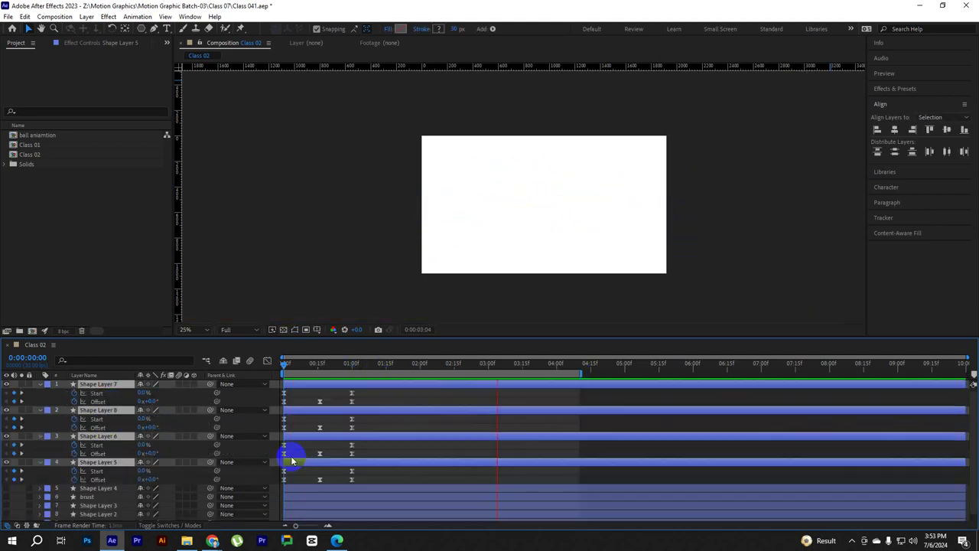
{"action": "key", "text": "space"}
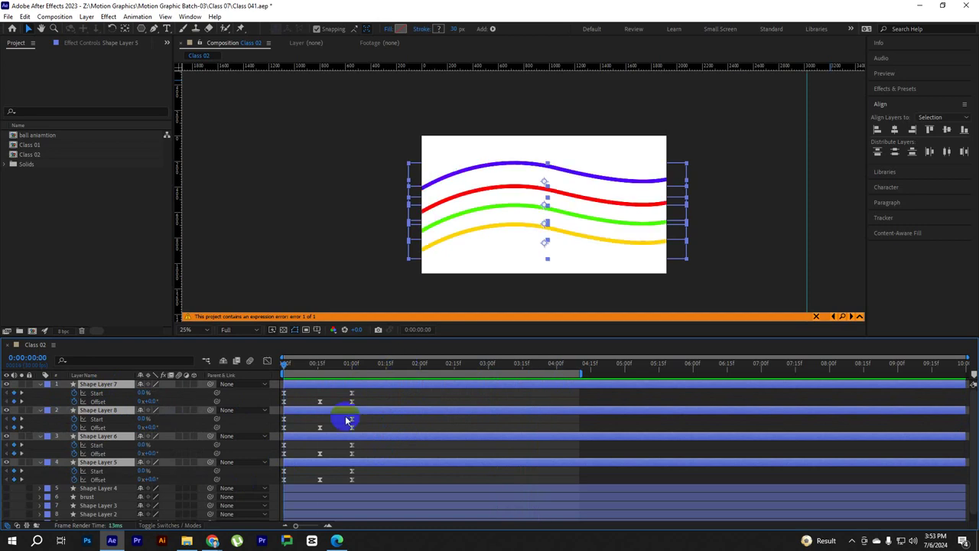
Stretch all four layers' last keyframes from 1:00 to 4:00 and preview the slower animation
{"action": "left_click_drag", "start_coordinate": [399, 392], "coordinate": [256, 484]}
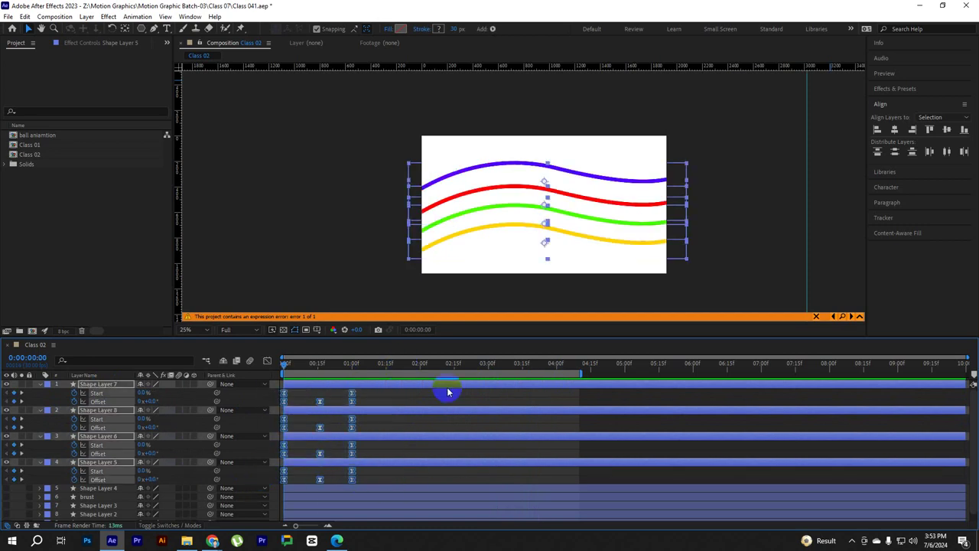
{"action": "left_click_drag", "start_coordinate": [353, 479], "coordinate": [559, 481]}
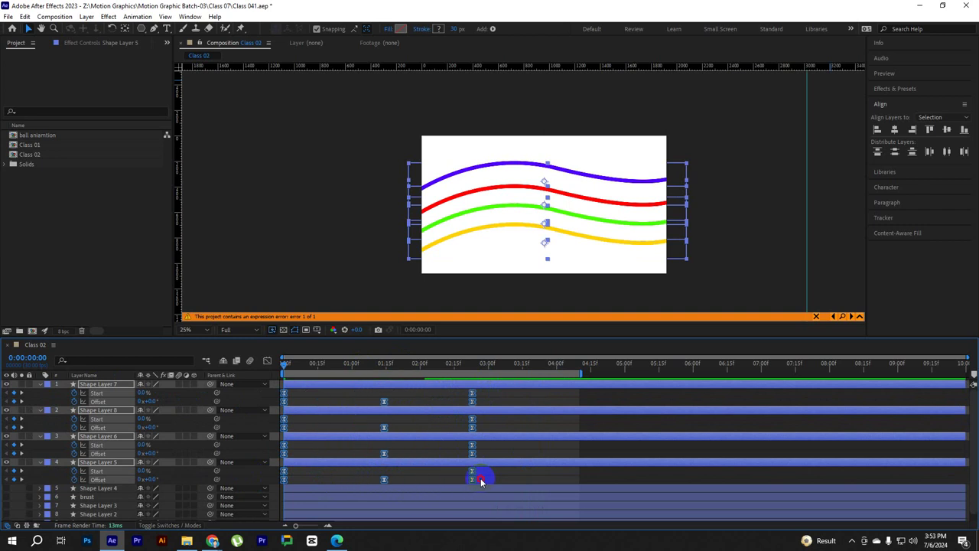
{"action": "left_click", "coordinate": [501, 408]}
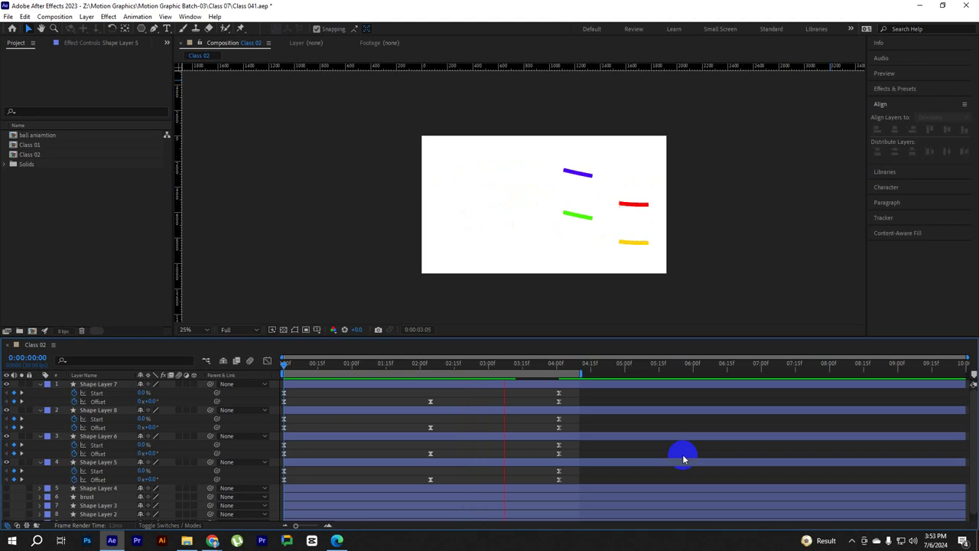
{"action": "left_click_drag", "start_coordinate": [545, 364], "coordinate": [386, 364]}
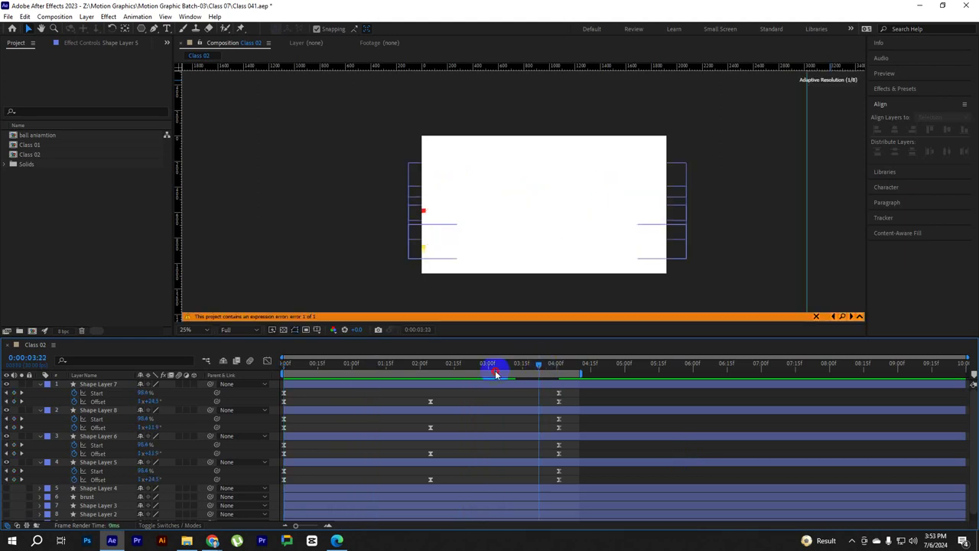
{"action": "key", "text": "space"}
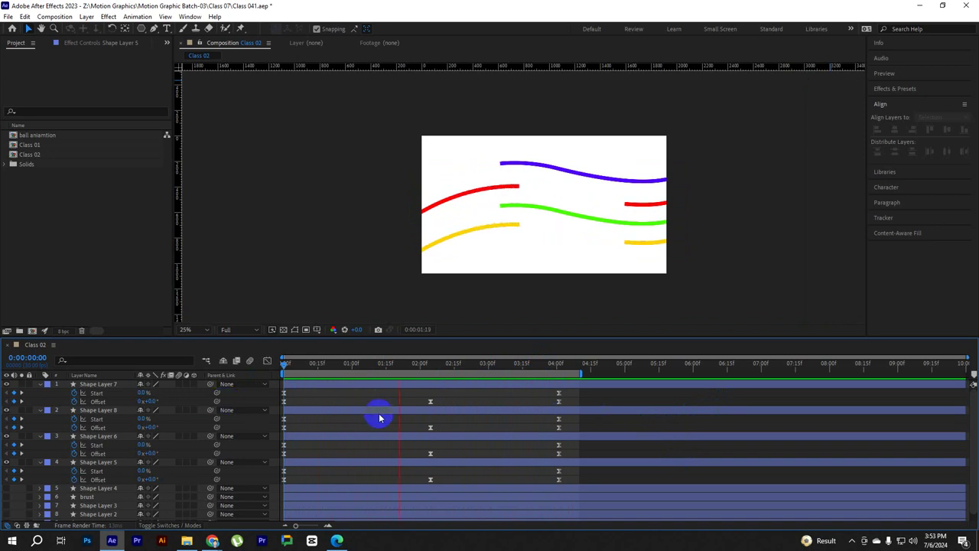
{"action": "left_click", "coordinate": [423, 419]}
Expand Shape Layer 7 to show Contents and Transform, check the Add menu, and scrub to about 3:08
{"action": "key", "text": "u"}
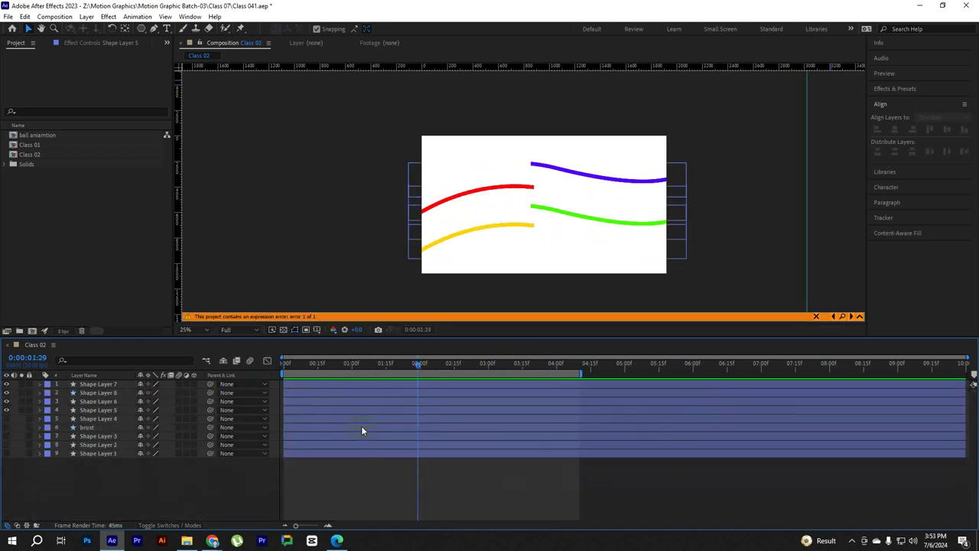
{"action": "key", "text": "space"}
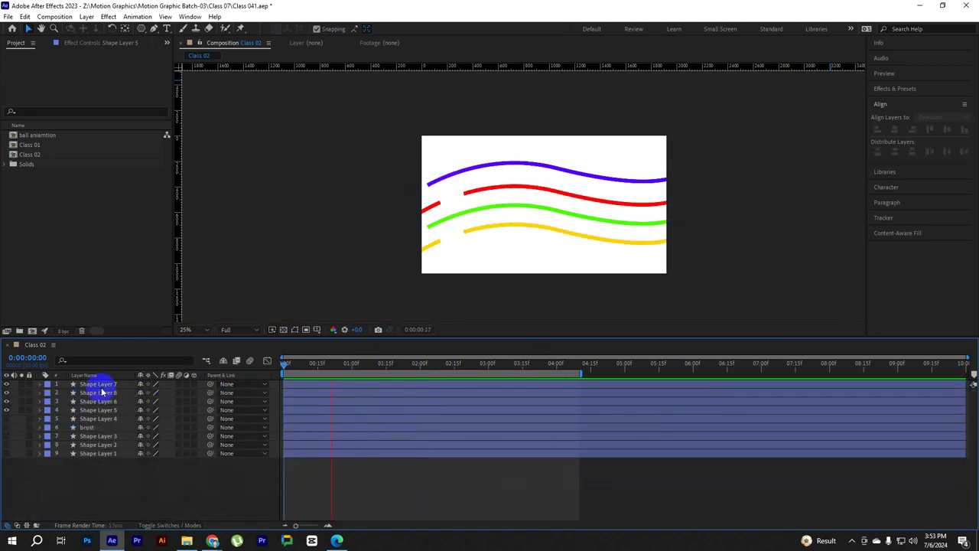
{"action": "left_click", "coordinate": [100, 384]}
{"action": "left_click", "coordinate": [40, 383]}
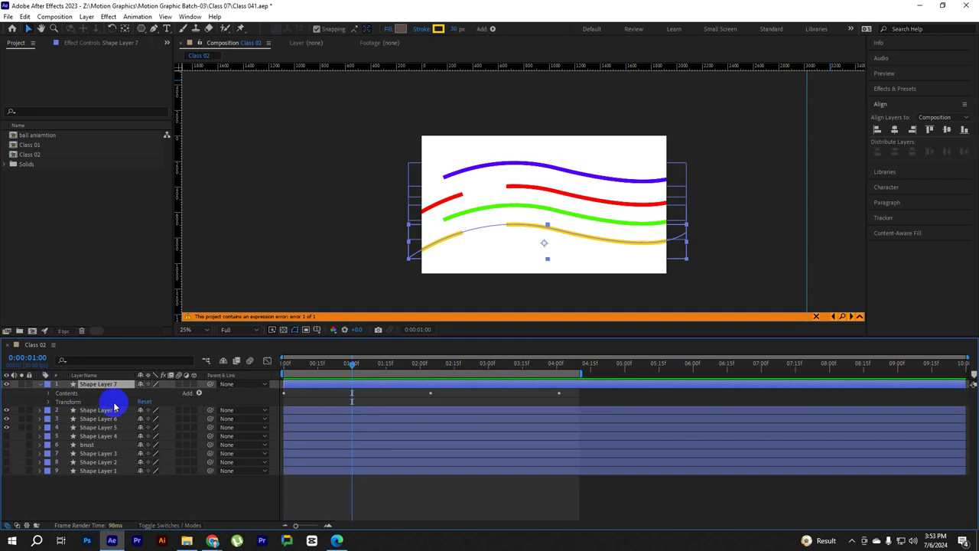
{"action": "left_click", "coordinate": [199, 394]}
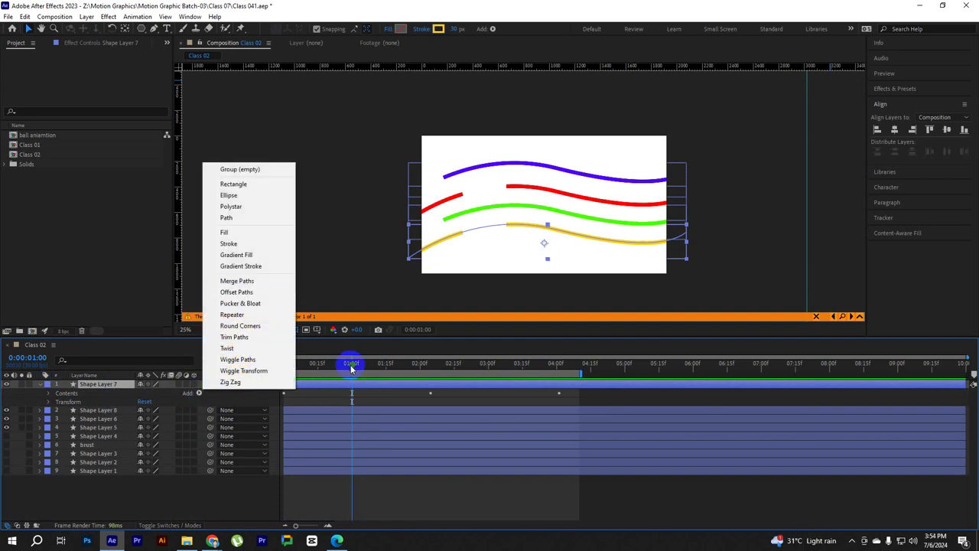
{"action": "left_click_drag", "start_coordinate": [351, 368], "coordinate": [284, 365]}
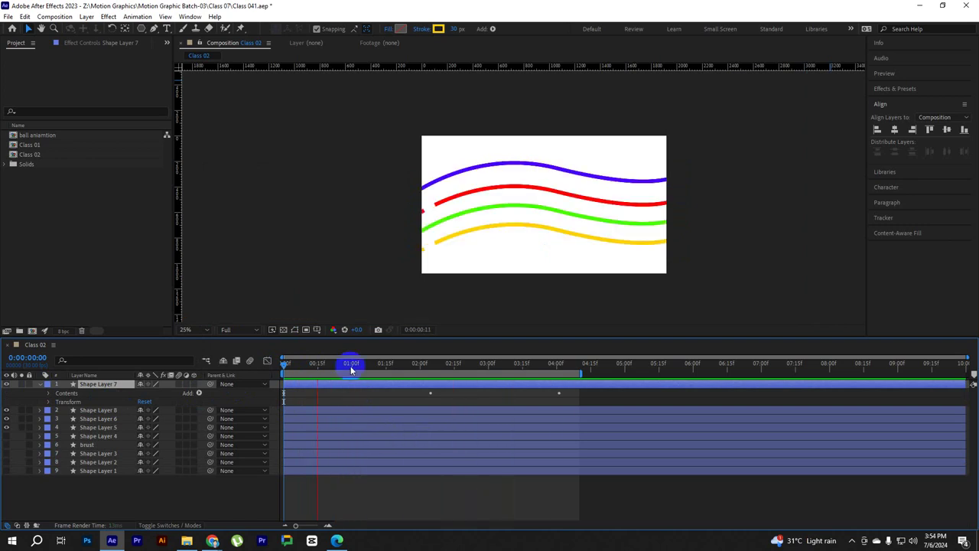
{"action": "mouse_move", "coordinate": [351, 369]}
{"action": "left_mouse_down"}
{"action": "mouse_move", "coordinate": [510, 369]}
{"action": "mouse_move", "coordinate": [279, 367]}
{"action": "left_mouse_up"}
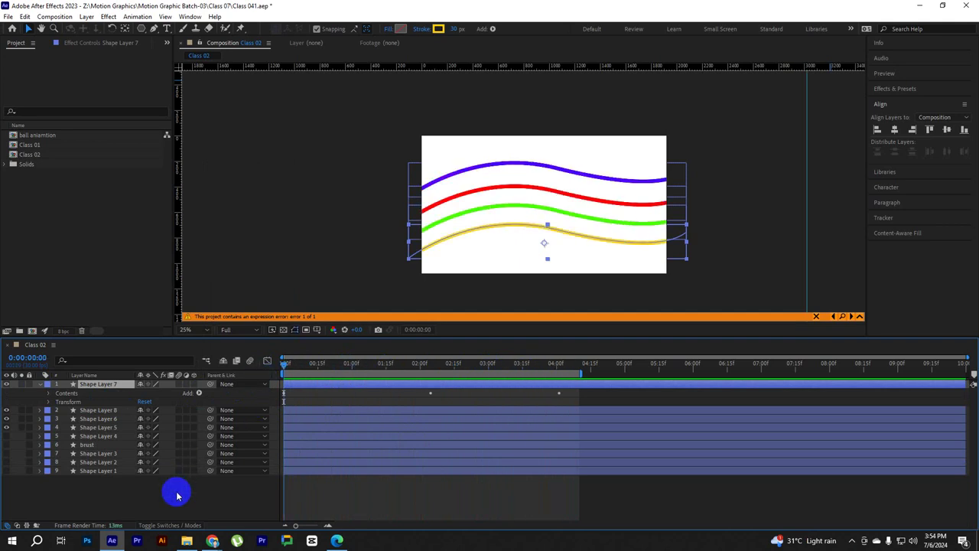